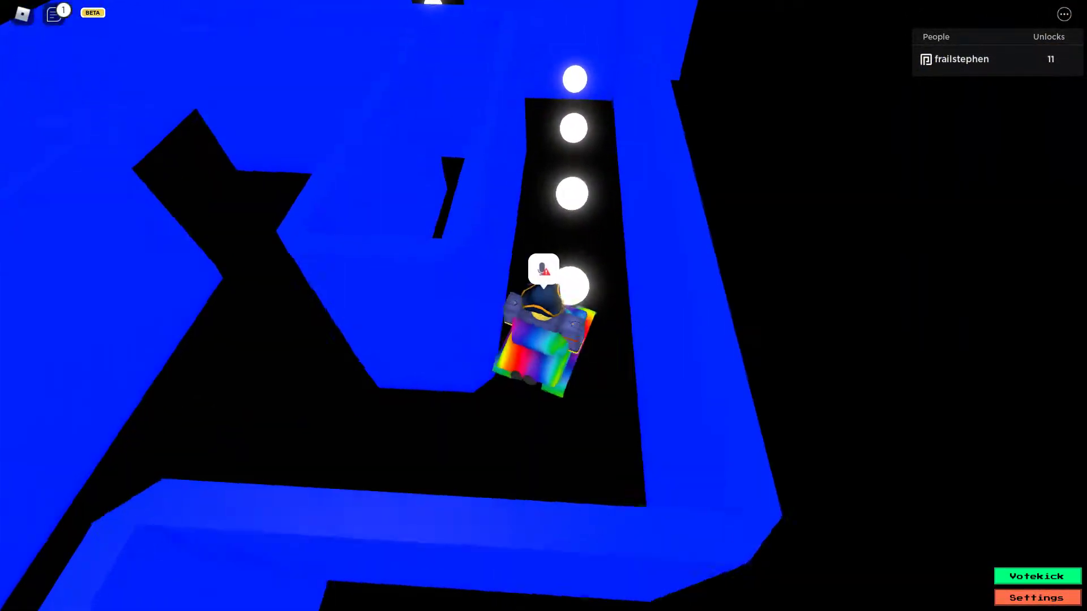
{"action": "scroll", "coordinate": [543, 306], "scroll_direction": "up", "scroll_amount": 5}
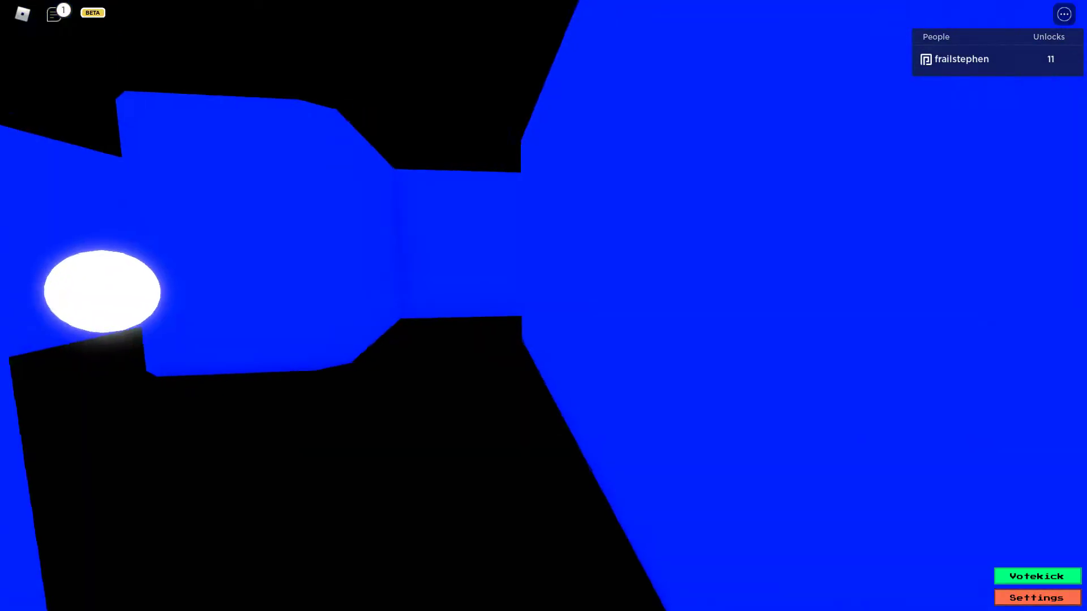
Step: Walk through the blue maze collecting glowing dots to reach the brown chest
{"action": "key", "text": "w"}
{"action": "key", "text": "w"}
{"action": "key", "text": "w"}
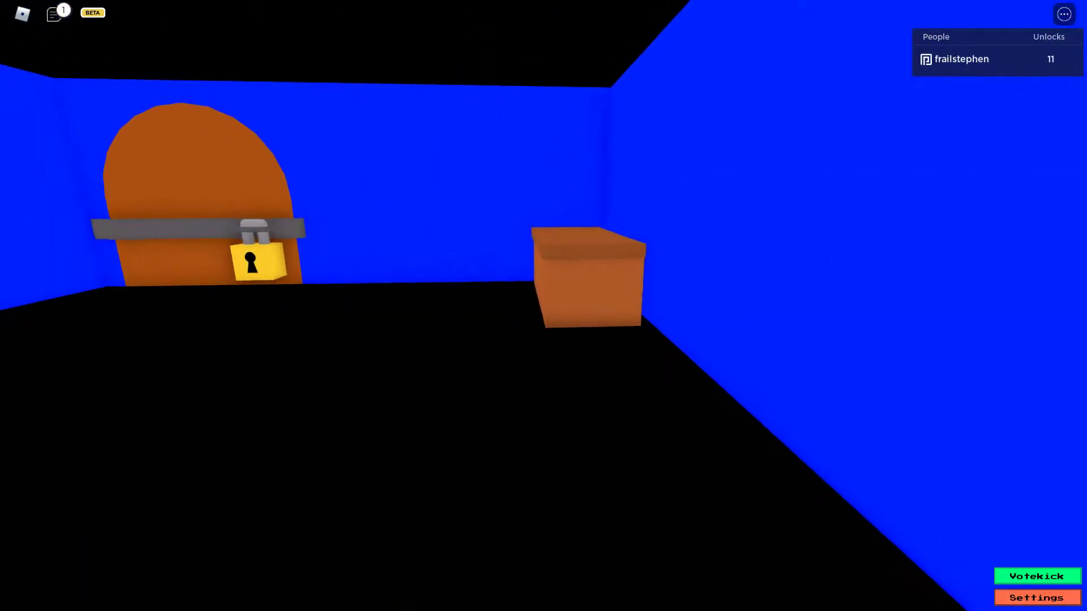
{"action": "key", "text": "w"}
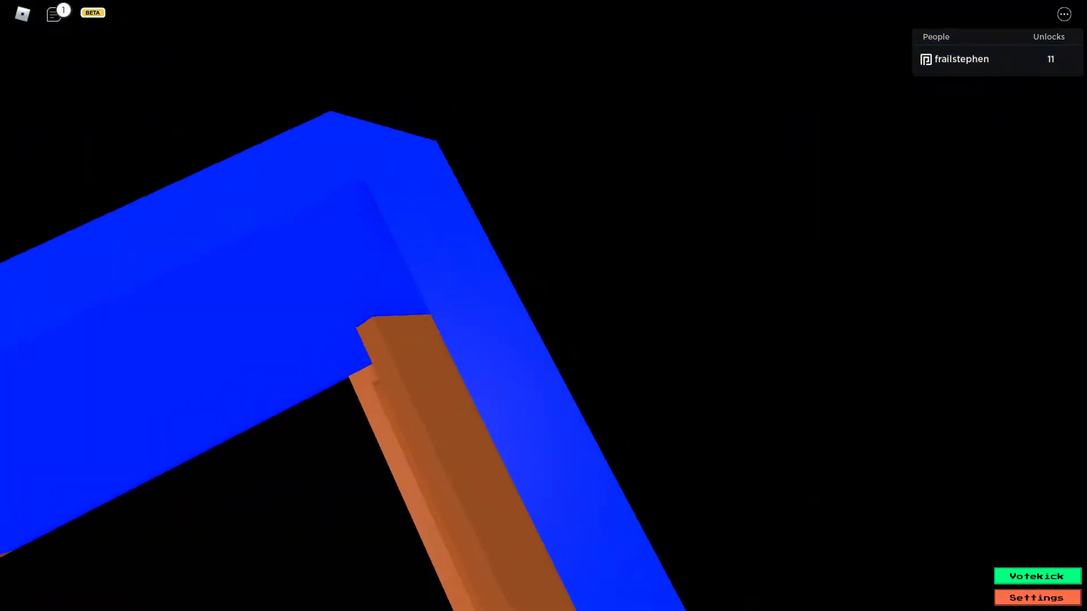
Step: Circle the open chest, find it empty, and head back toward the glowing orb
{"action": "key", "text": "w"}
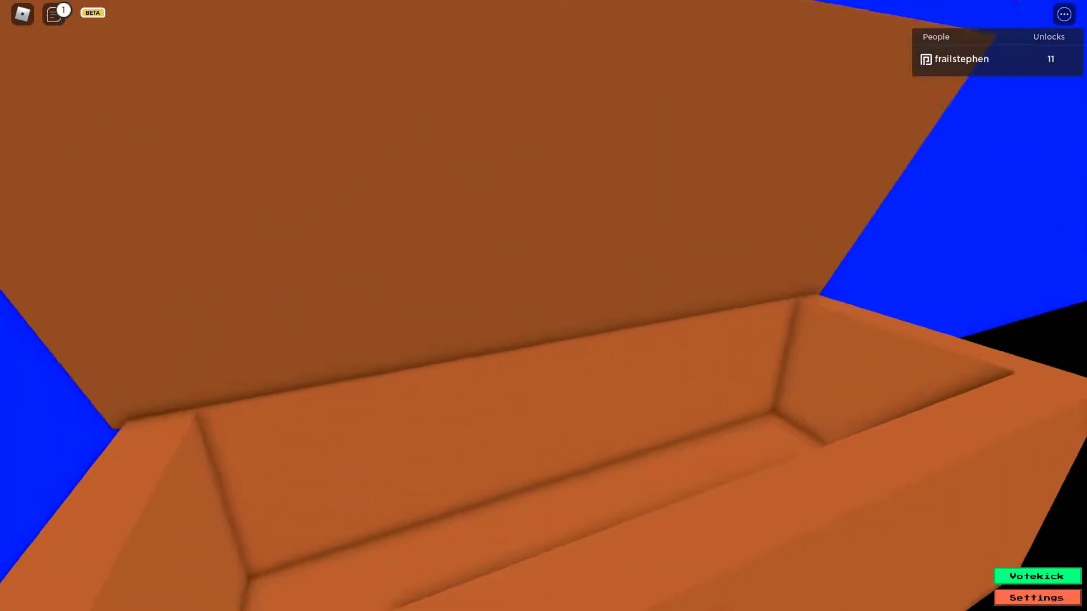
{"action": "key", "text": "w"}
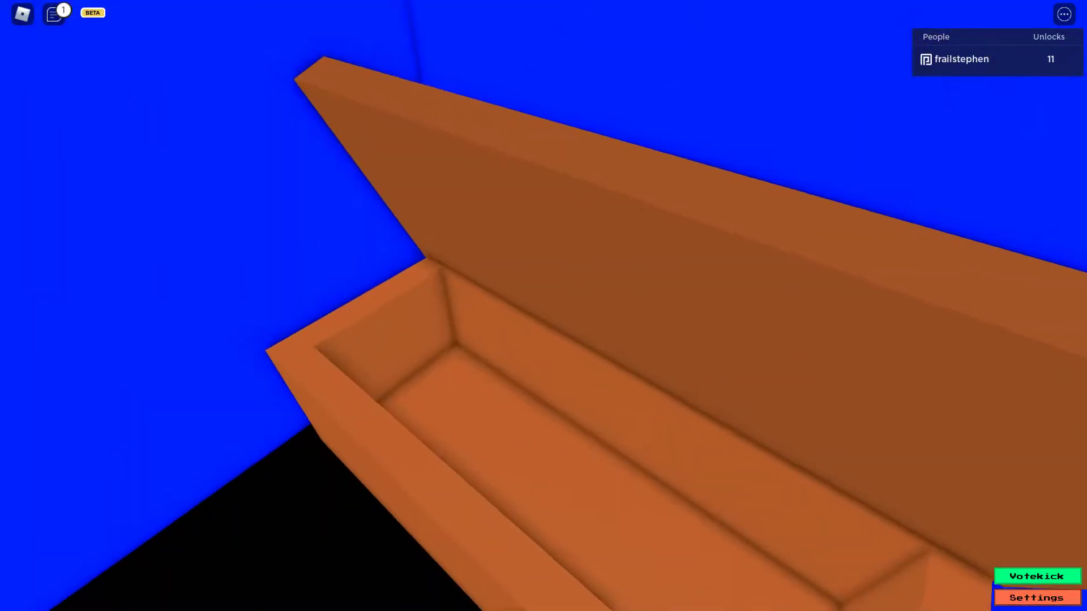
{"action": "key", "text": "w"}
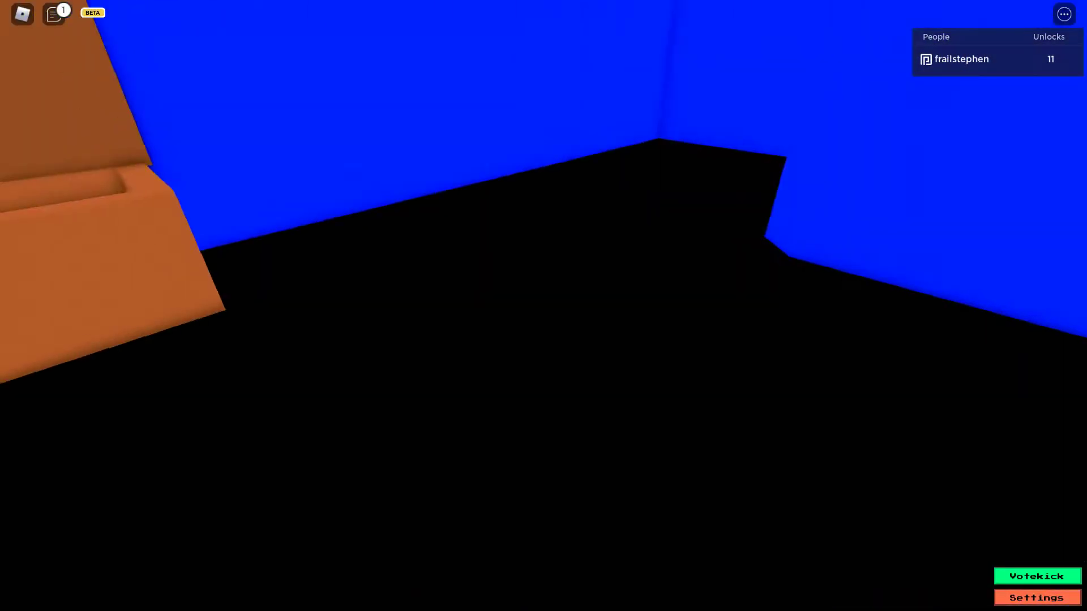
{"action": "key", "text": "w"}
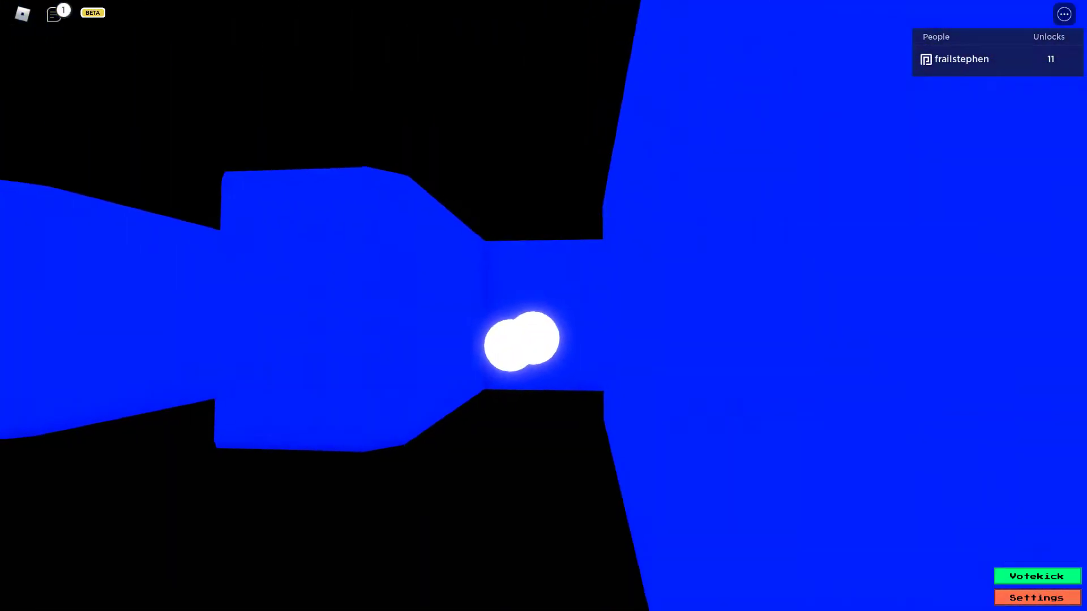
{"action": "key", "text": "w"}
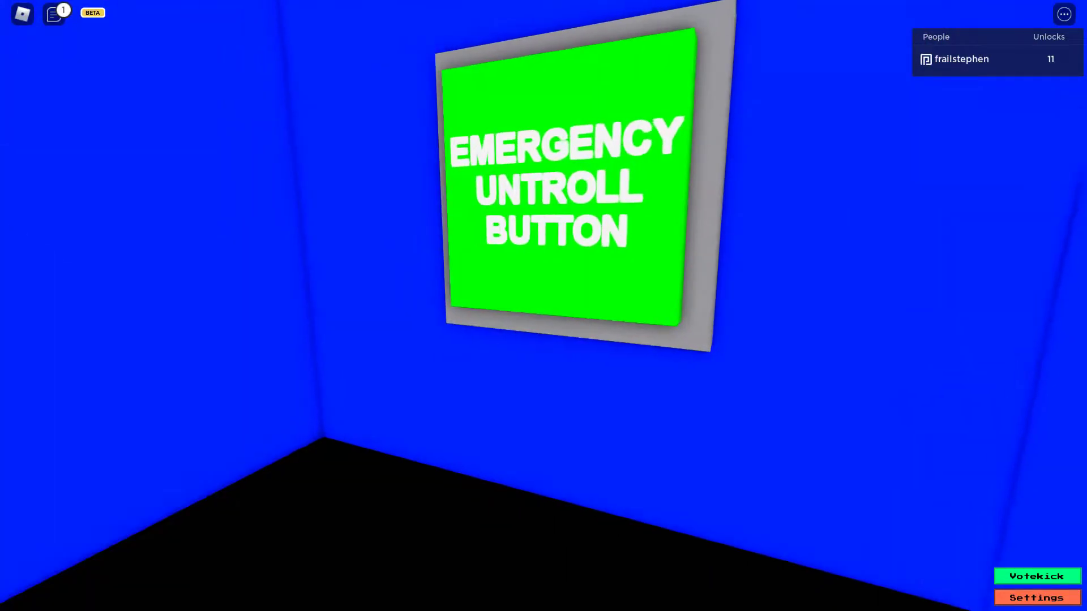
Step: Tilt the view up to the signs and approach the green Emergency Untroll Button
{"action": "left_click_drag", "start_coordinate": [544, 306], "coordinate": [544, 442]}
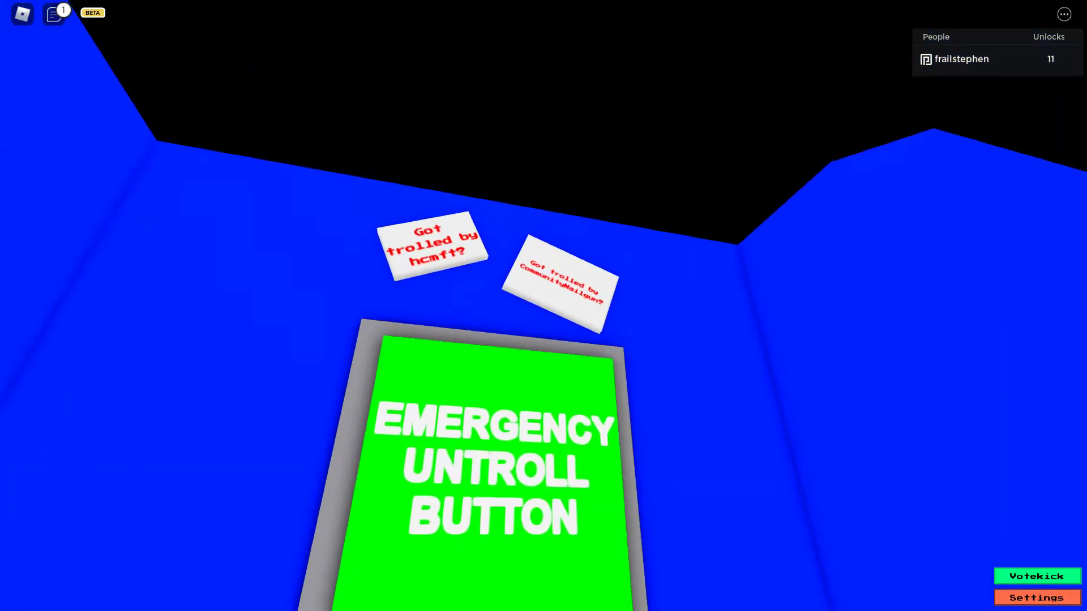
{"action": "key", "text": "w"}
{"action": "key", "text": "s"}
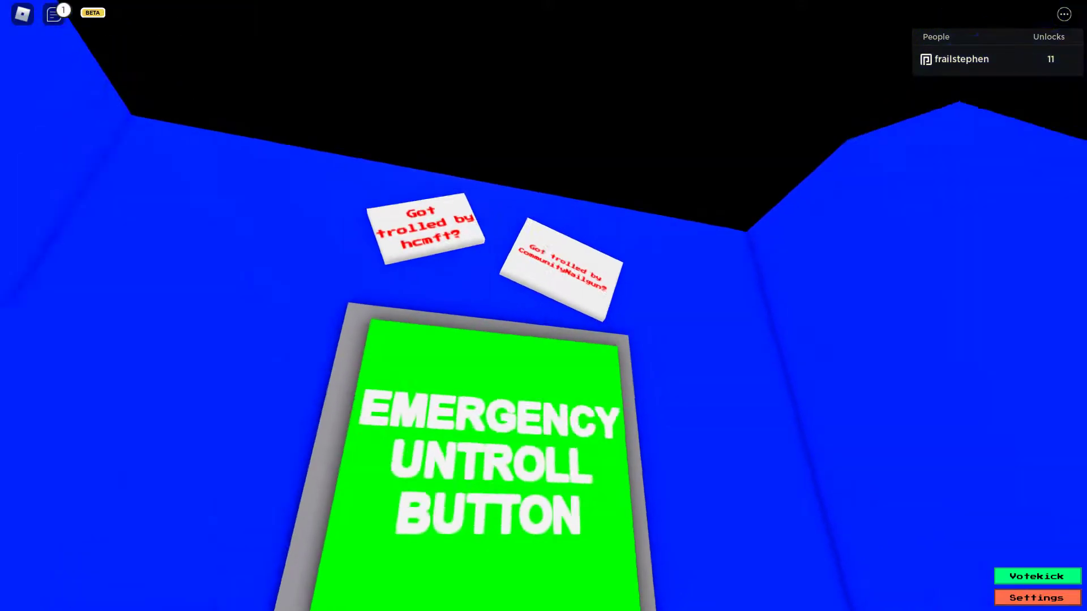
{"action": "mouse_move", "coordinate": [543, 306]}
{"action": "left_mouse_down"}
{"action": "mouse_move", "coordinate": [764, 306]}
{"action": "mouse_move", "coordinate": [544, 306]}
{"action": "mouse_move", "coordinate": [255, 425]}
{"action": "left_mouse_up"}
{"action": "key", "text": "w"}
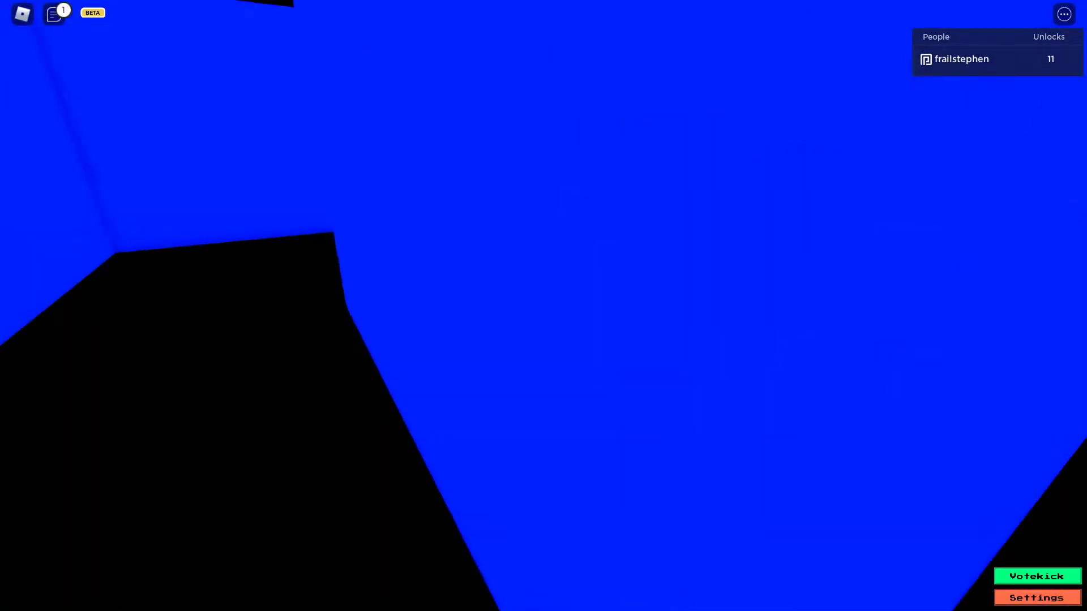
Step: Step onto the Emergency Untroll Button and circle the room until respawning in the lobby
{"action": "left_click_drag", "start_coordinate": [544, 306], "coordinate": [340, 306]}
{"action": "key", "text": "w"}
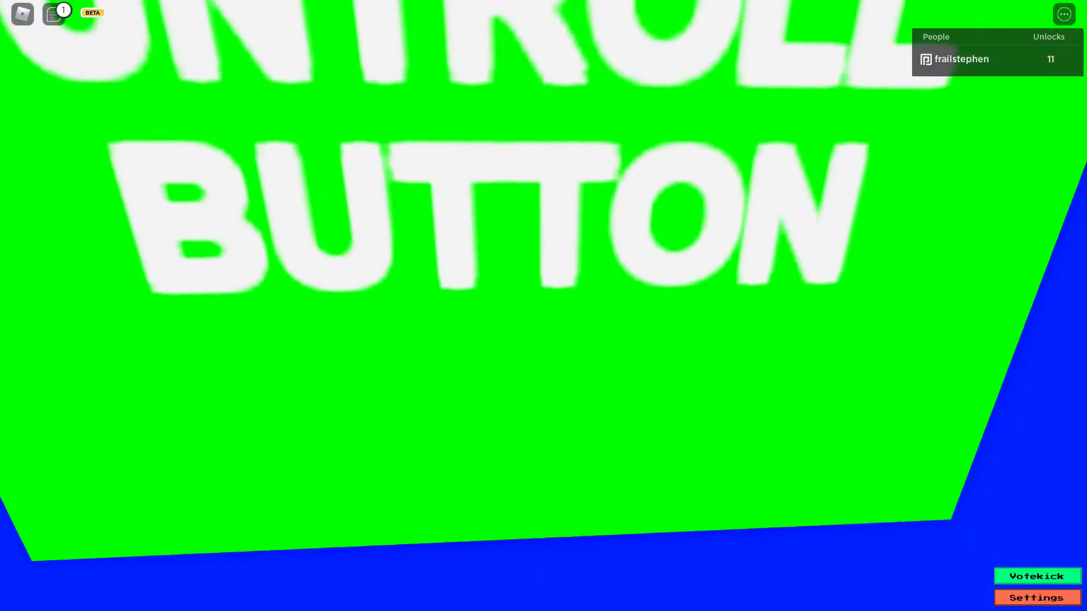
{"action": "left_click_drag", "start_coordinate": [543, 306], "coordinate": [340, 255]}
{"action": "key", "text": "w"}
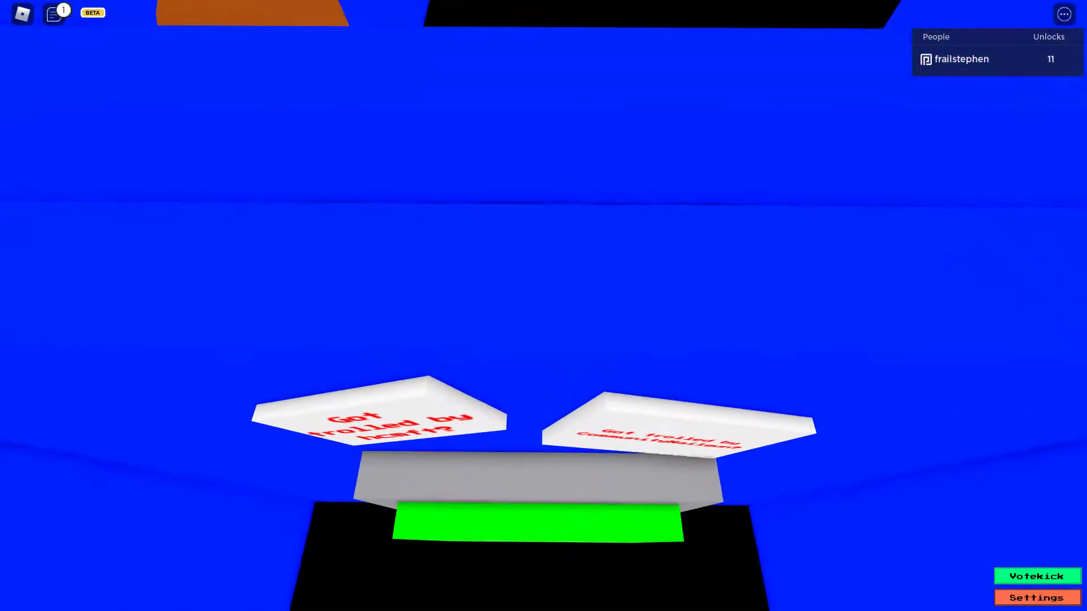
{"action": "left_click_drag", "start_coordinate": [544, 306], "coordinate": [341, 306]}
{"action": "key", "text": "w"}
{"action": "left_click_drag", "start_coordinate": [544, 306], "coordinate": [340, 305]}
{"action": "key", "text": "w"}
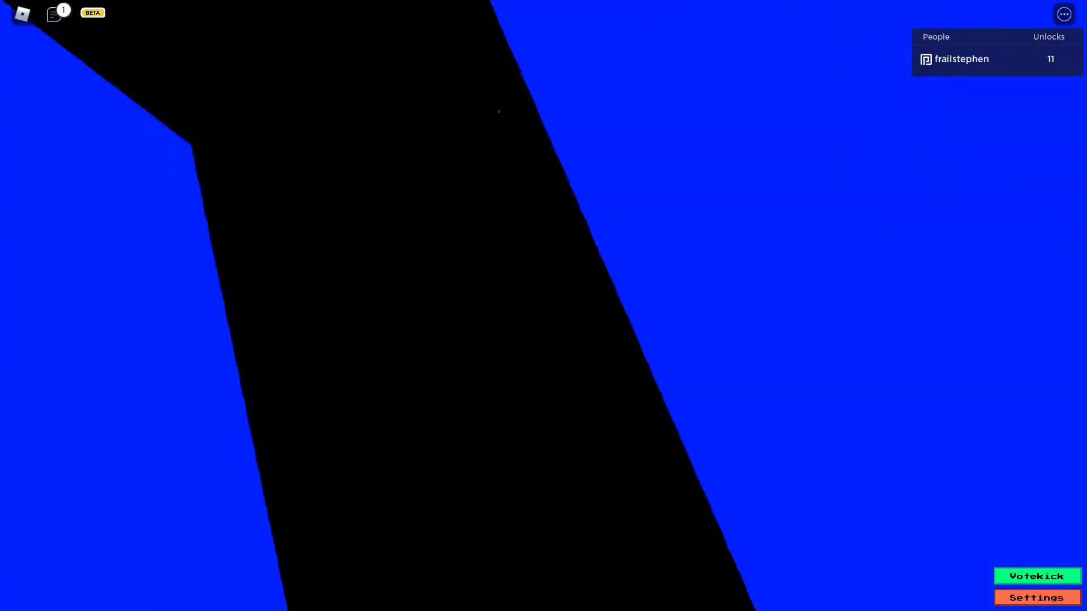
{"action": "left_click_drag", "start_coordinate": [544, 305], "coordinate": [340, 307]}
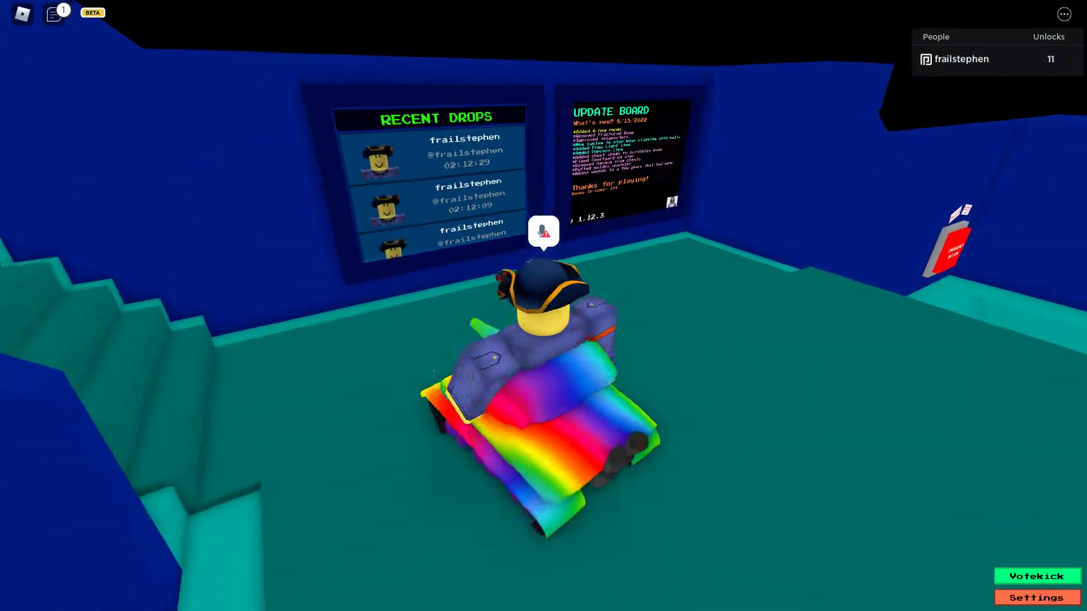
Step: Drive up the lobby stairs, through the wallpapered room, and jump above the blue pool
{"action": "left_click_drag", "start_coordinate": [544, 305], "coordinate": [679, 305]}
{"action": "key", "text": "w"}
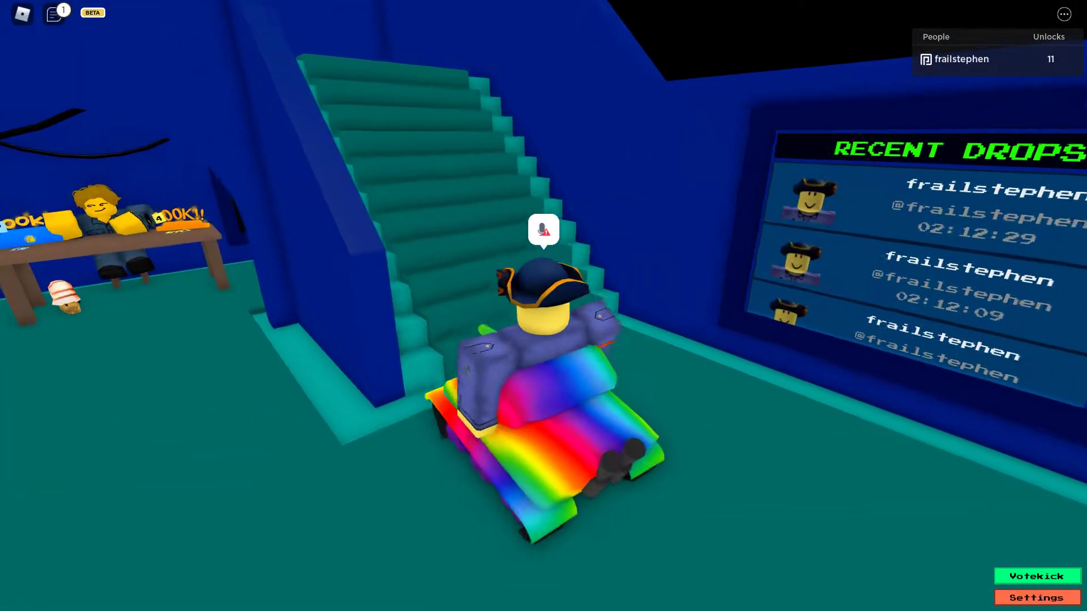
{"action": "key", "text": "w"}
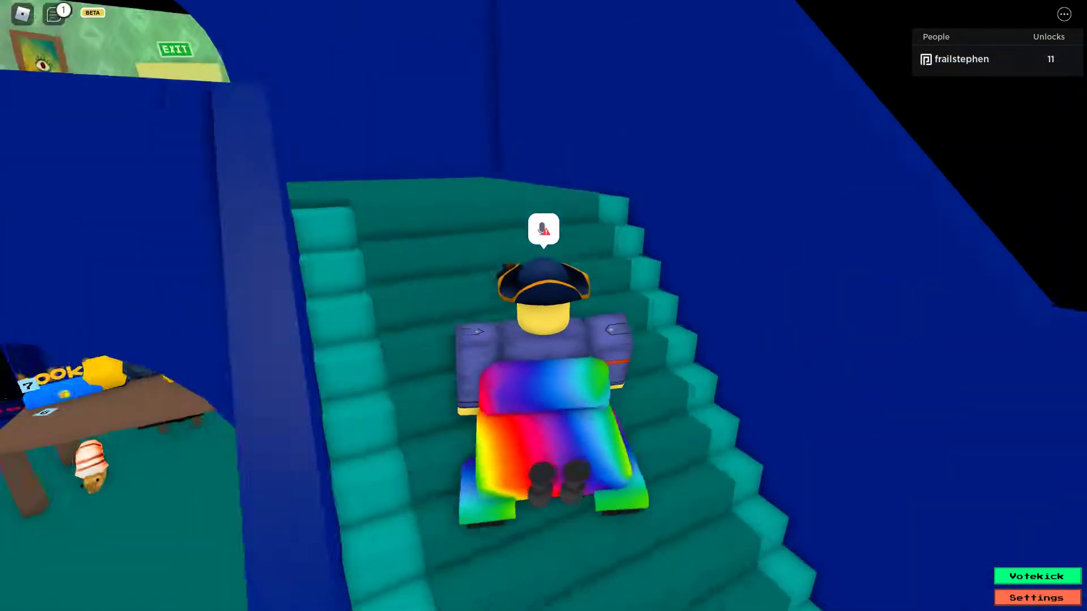
{"action": "key", "text": "w"}
{"action": "key", "text": "w"}
{"action": "key", "text": "w"}
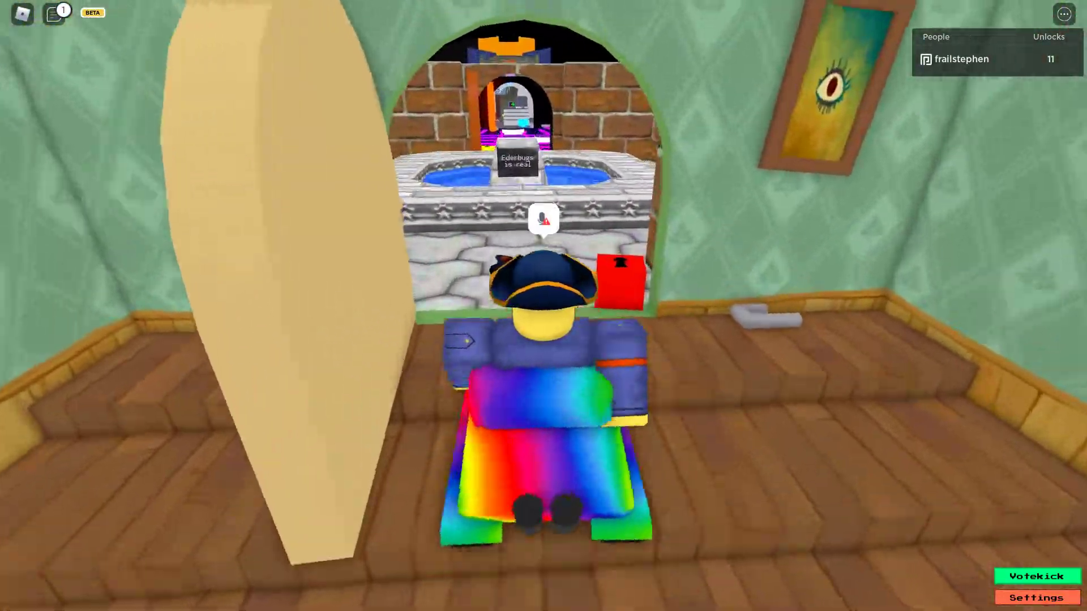
{"action": "key", "text": "space"}
{"action": "key", "text": "w"}
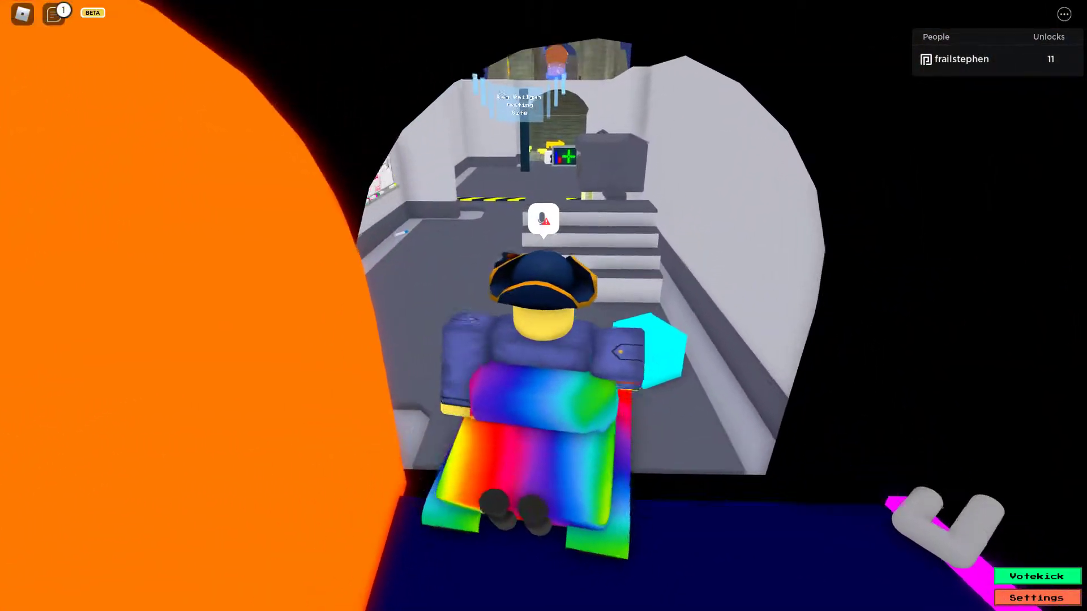
Step: Pass the tunnel, grey room, blue room, orange stairs and neon grid room into the kitchen
{"action": "key", "text": "w"}
{"action": "key", "text": "w"}
{"action": "key", "text": "w"}
{"action": "key", "text": "w"}
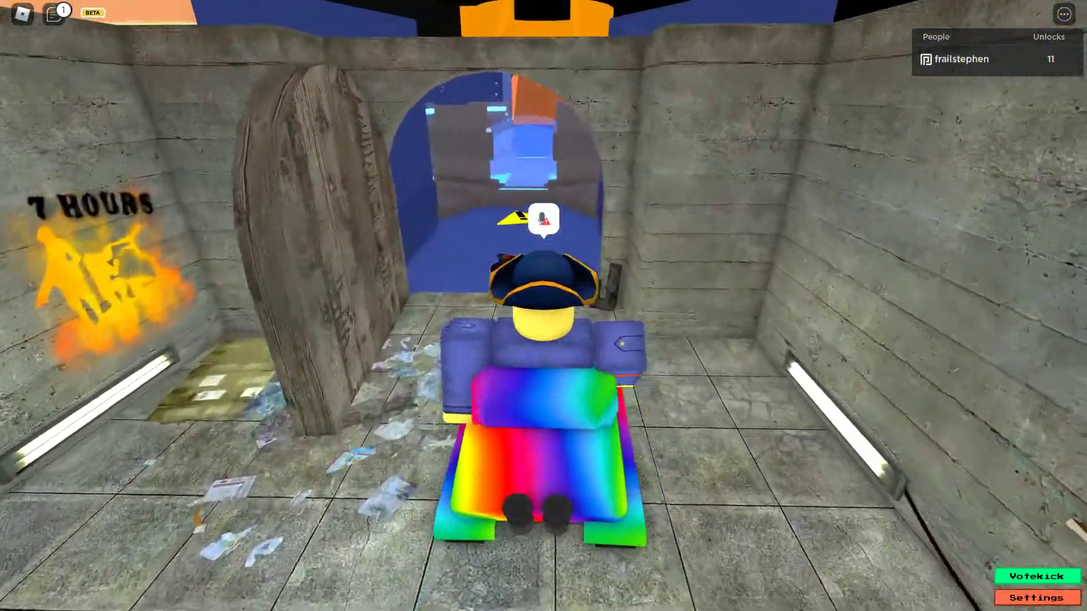
{"action": "key", "text": "w"}
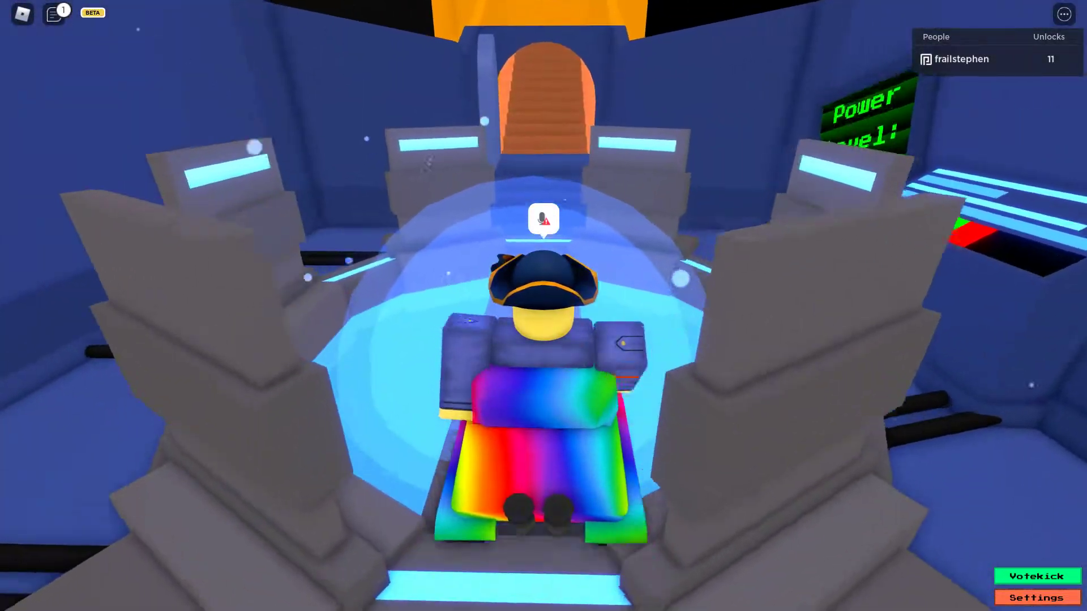
{"action": "key", "text": "w"}
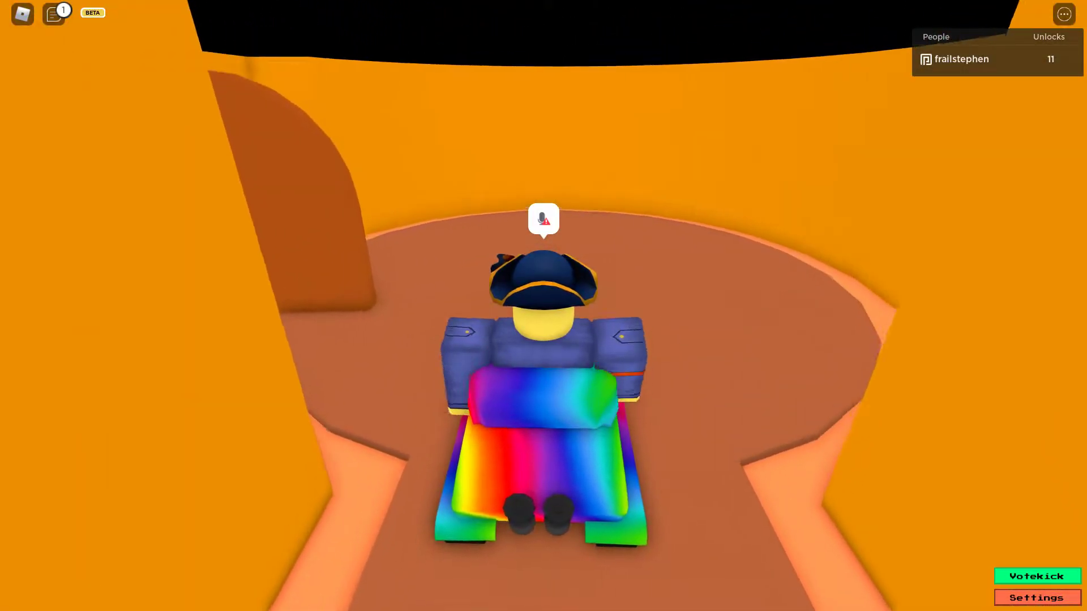
{"action": "key", "text": "w"}
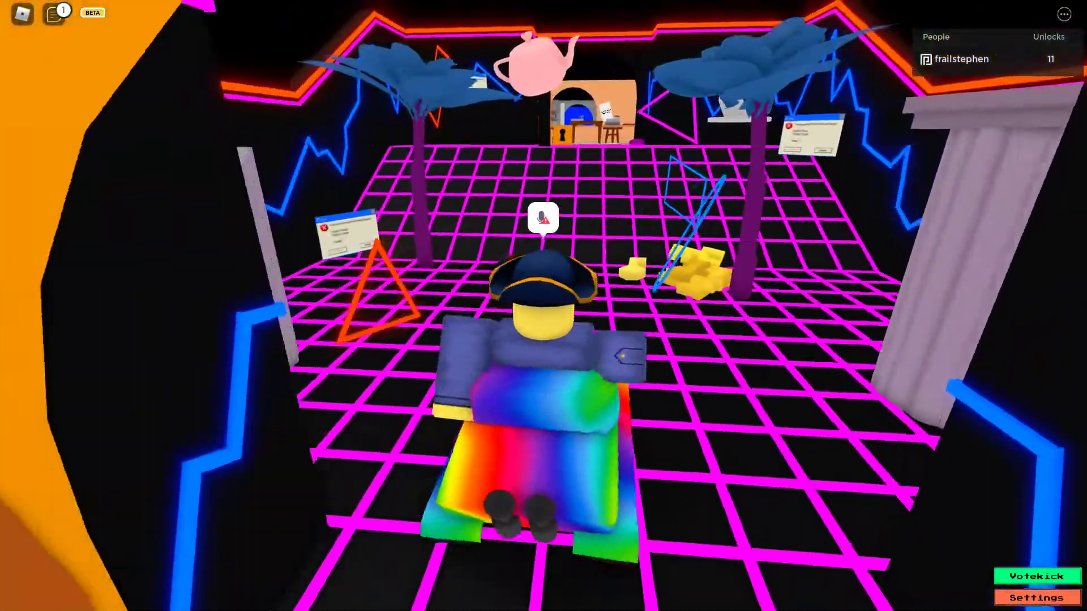
{"action": "key", "text": "w"}
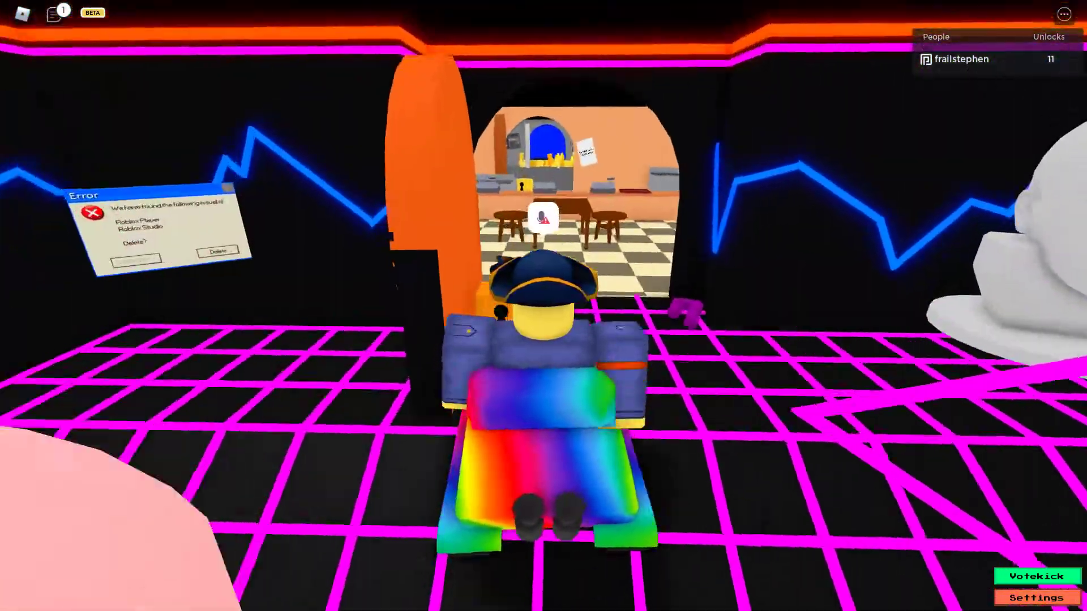
Step: Cross the kitchen into the grey poster room, then exit via the blue archway into the maze
{"action": "key", "text": "w"}
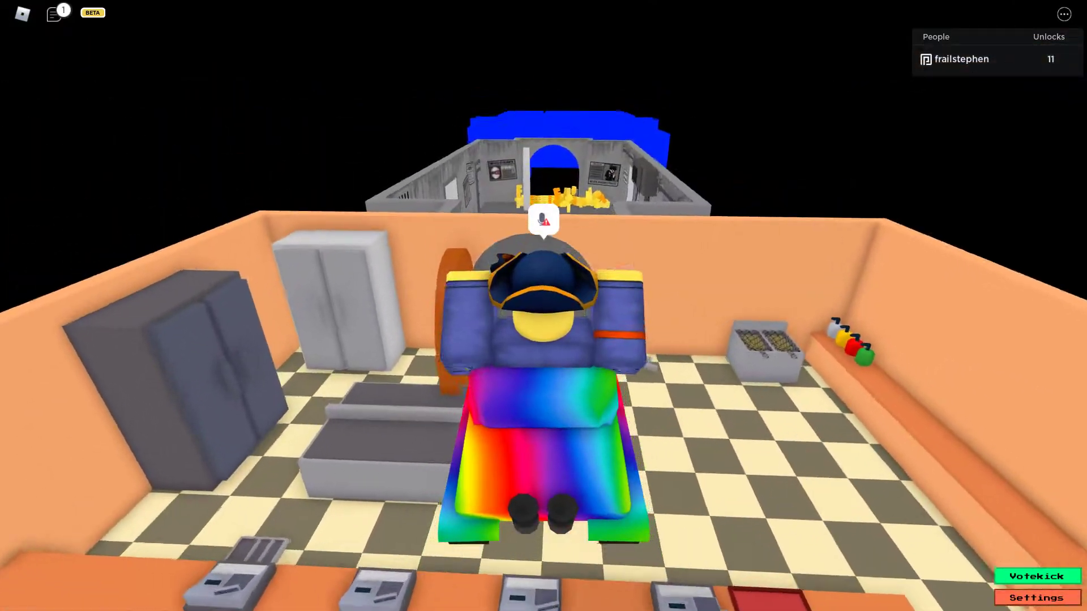
{"action": "key", "text": "w"}
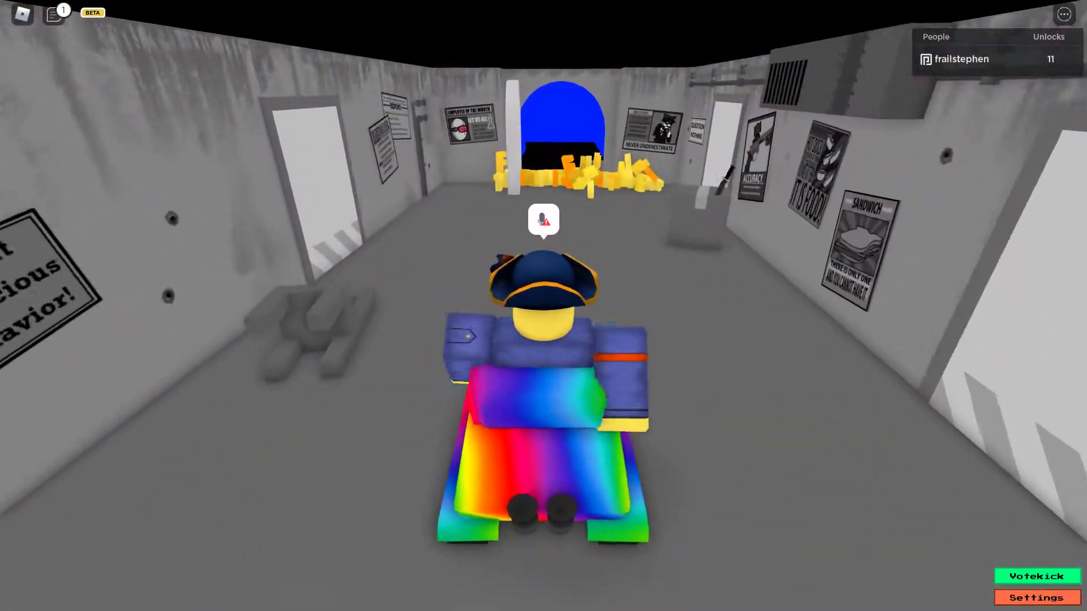
{"action": "key", "text": "w"}
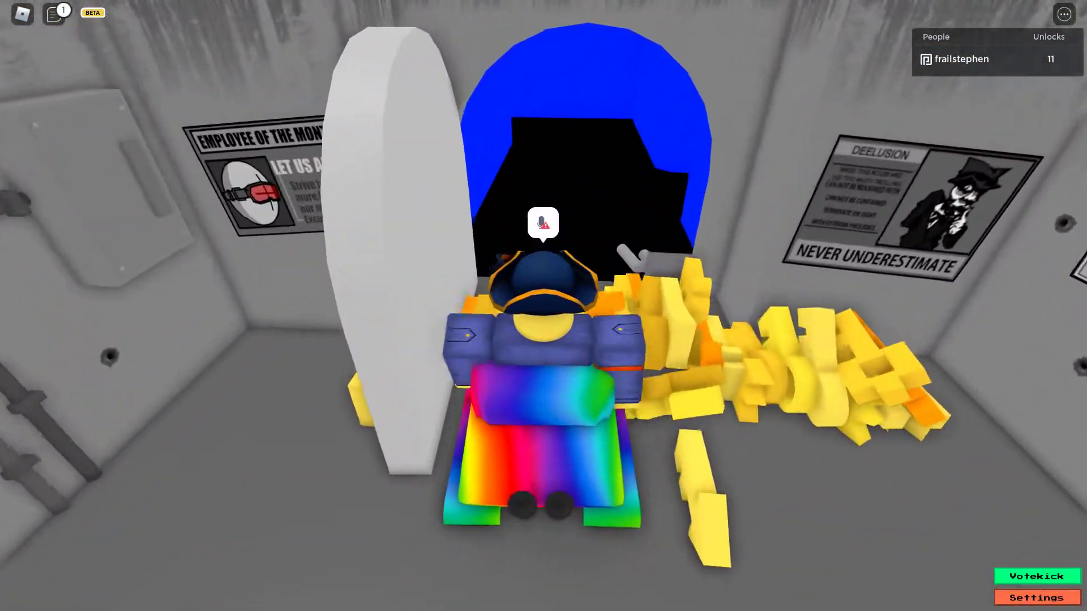
{"action": "key", "text": "w"}
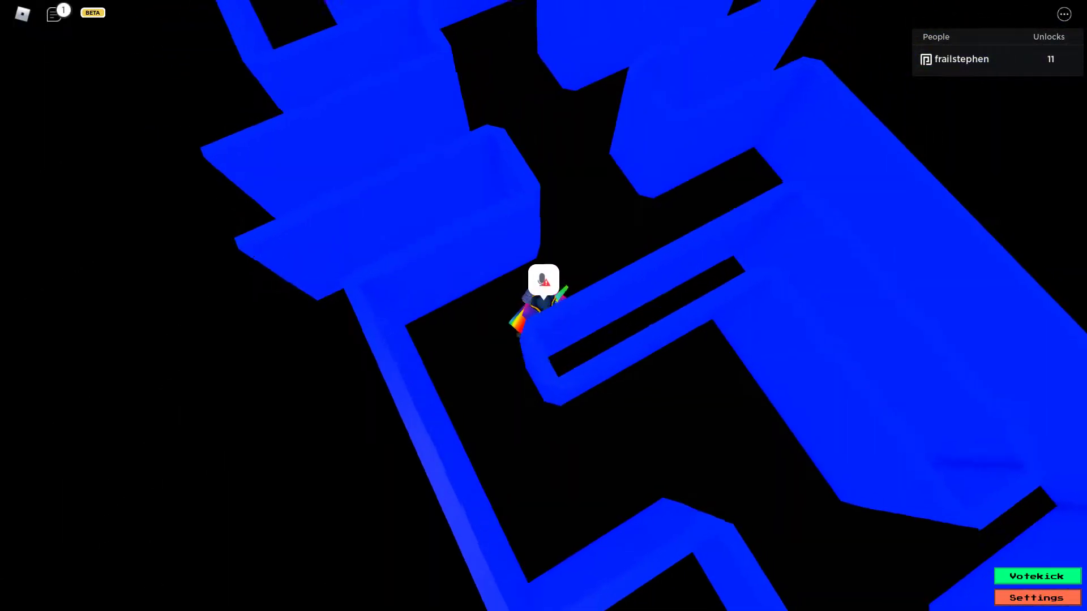
{"action": "key", "text": "w"}
{"action": "key", "text": "w"}
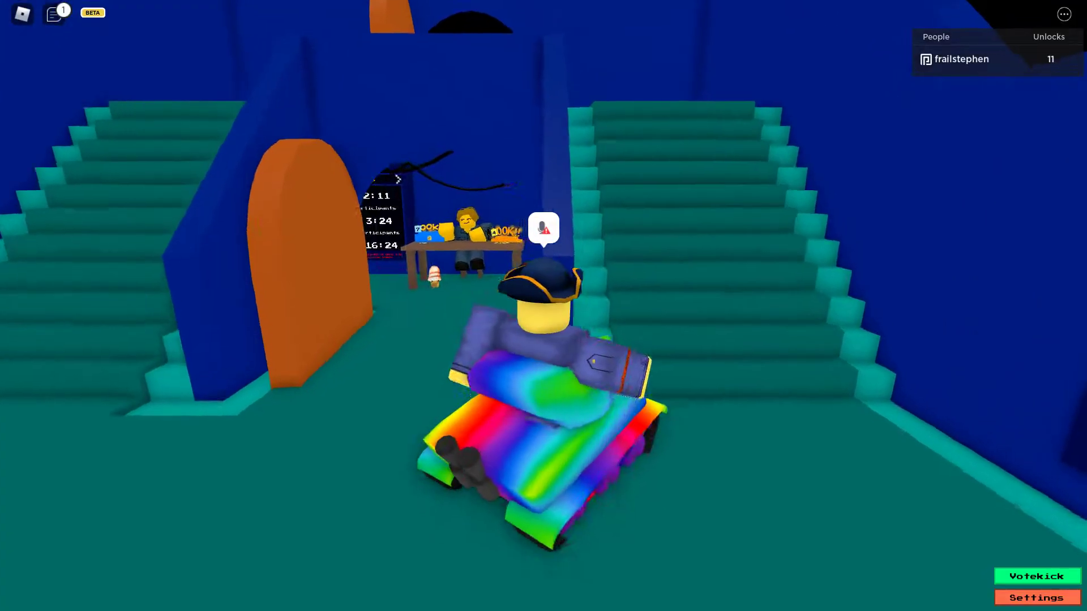
Step: Drive the tank up the stairs, along the railgun testing corridor, into the stairwell
{"action": "key", "text": "w"}
{"action": "key", "text": "w"}
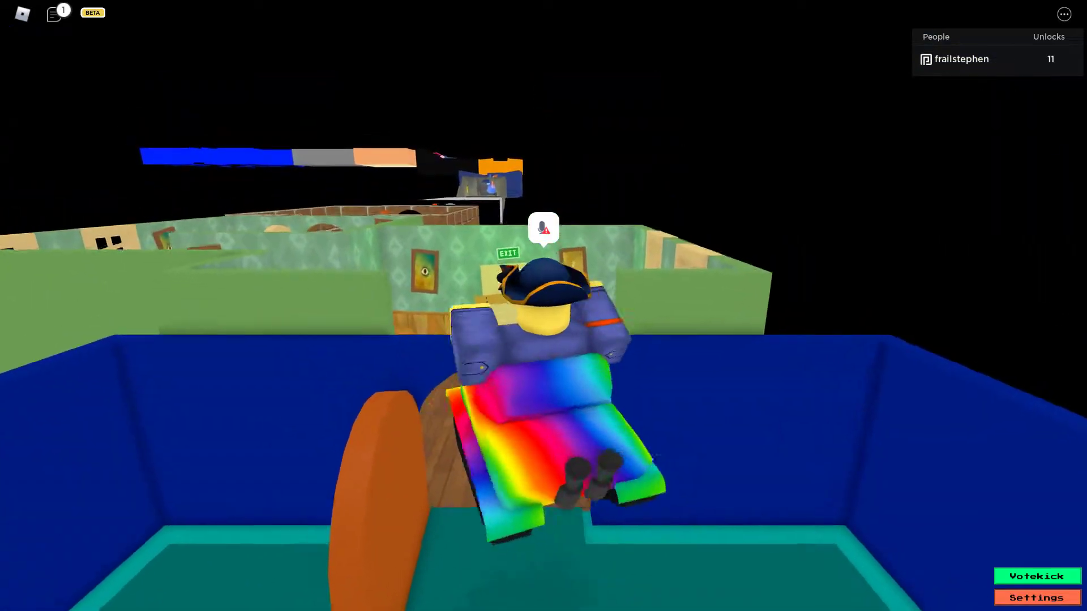
{"action": "key", "text": "a"}
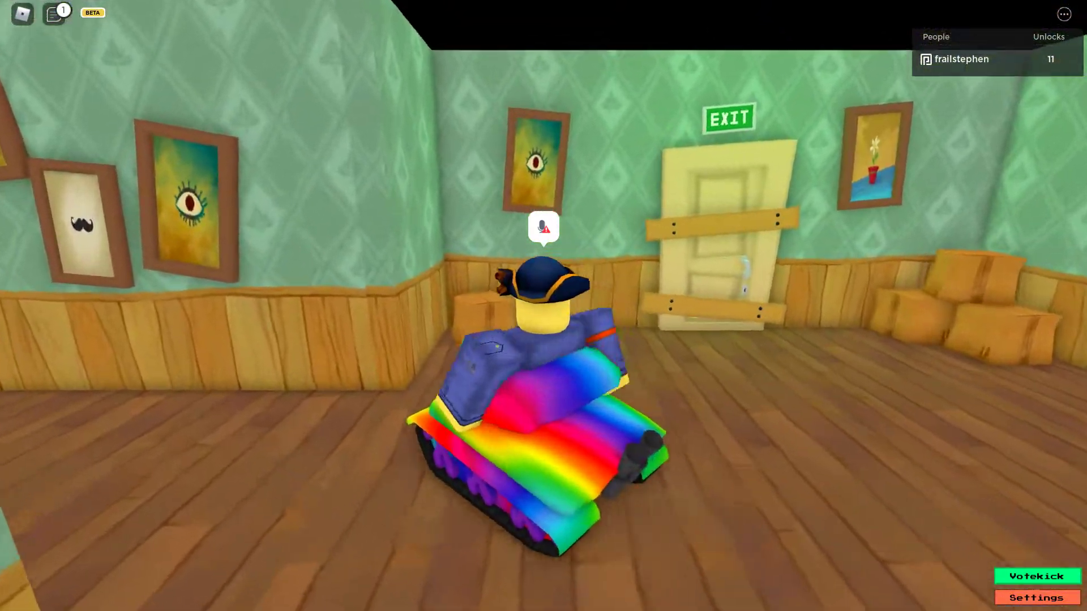
{"action": "key", "text": "w"}
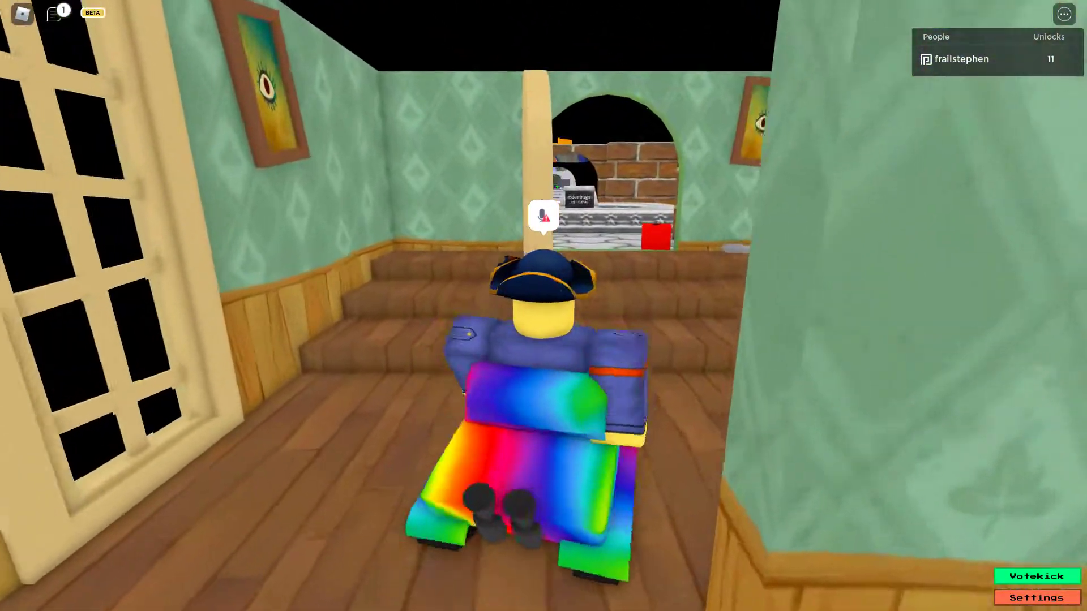
{"action": "key", "text": "w"}
{"action": "key", "text": "w"}
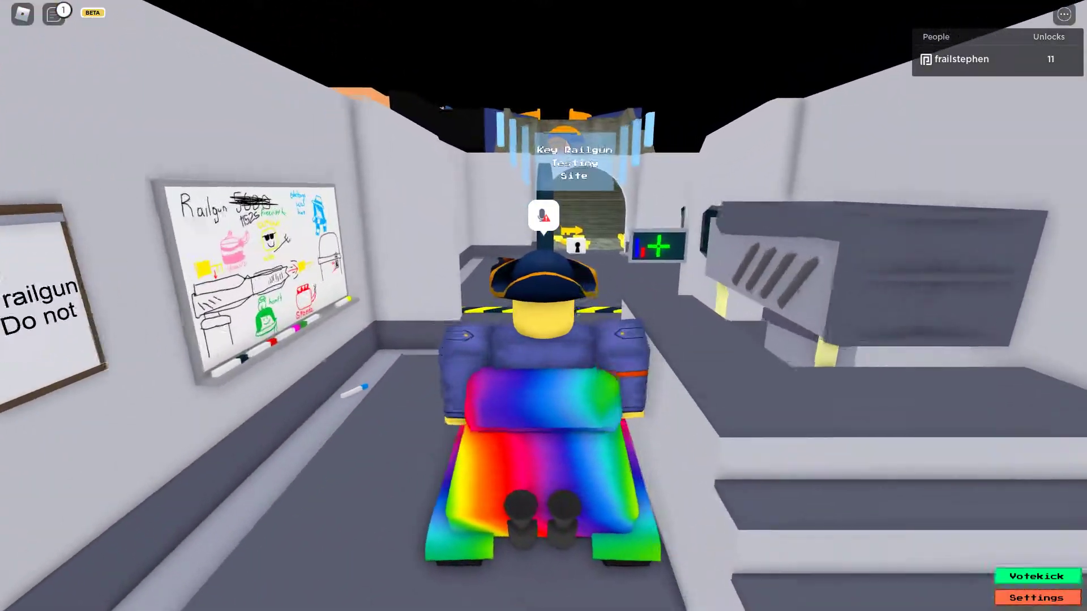
{"action": "key", "text": "w"}
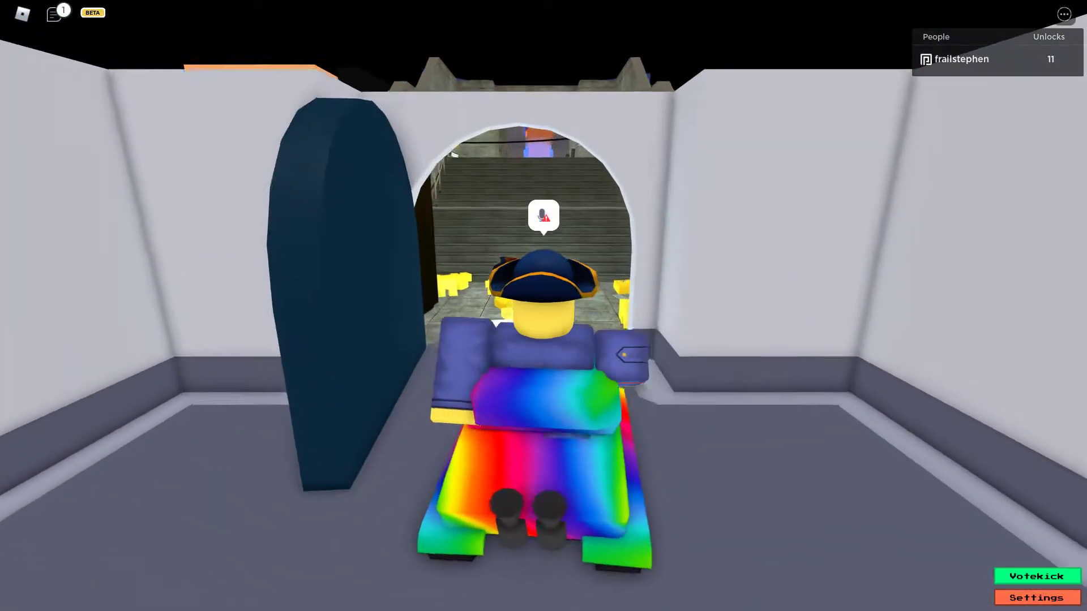
{"action": "key", "text": "w"}
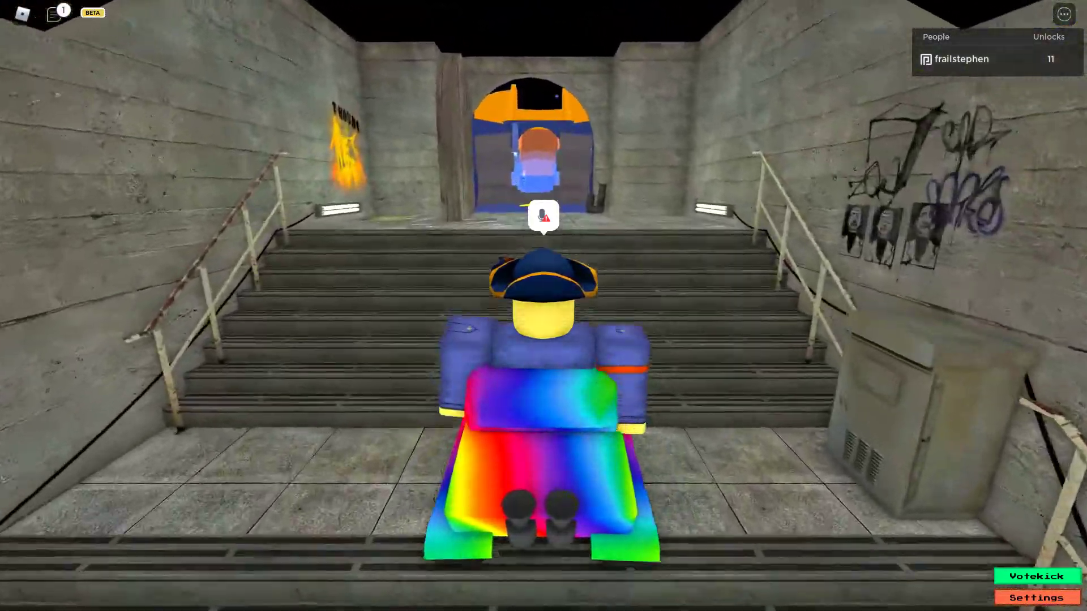
Step: Climb the orange stairway and cross the neon grid room and kitchen to the poster room
{"action": "key", "text": "w"}
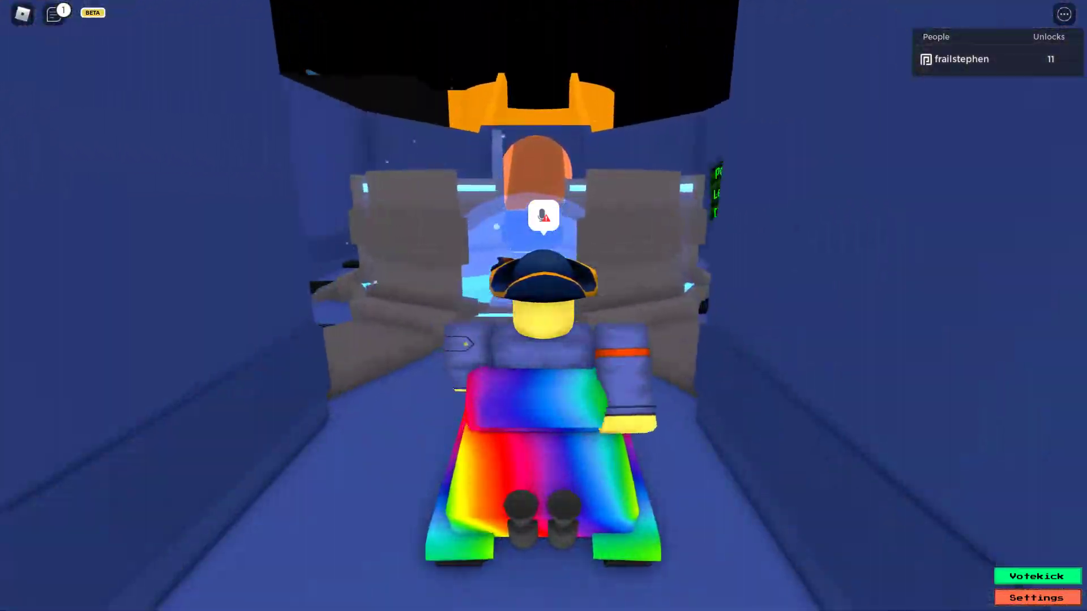
{"action": "key", "text": "w"}
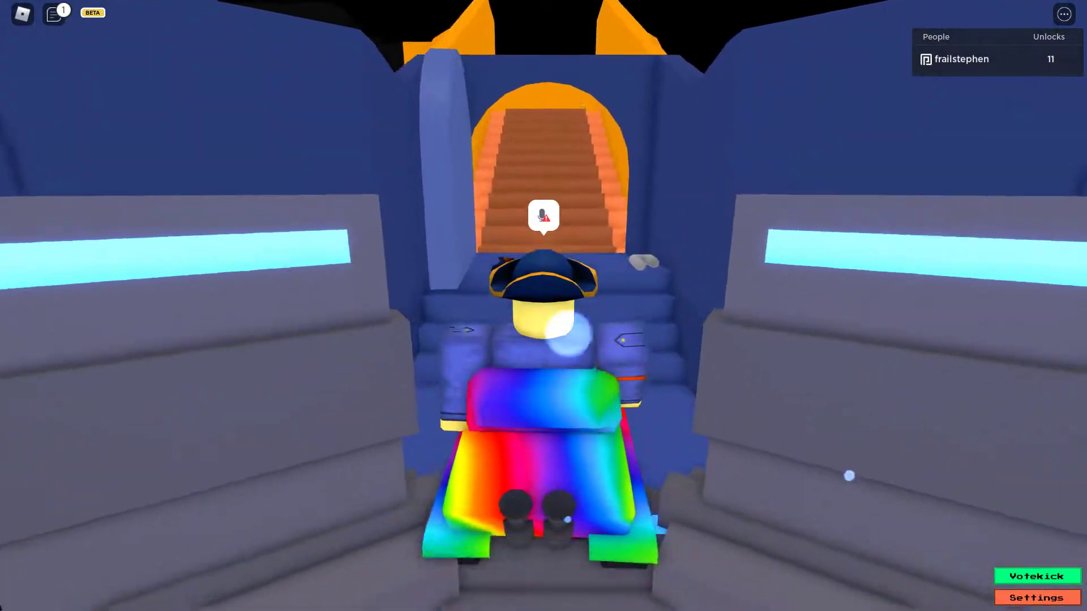
{"action": "key", "text": "w"}
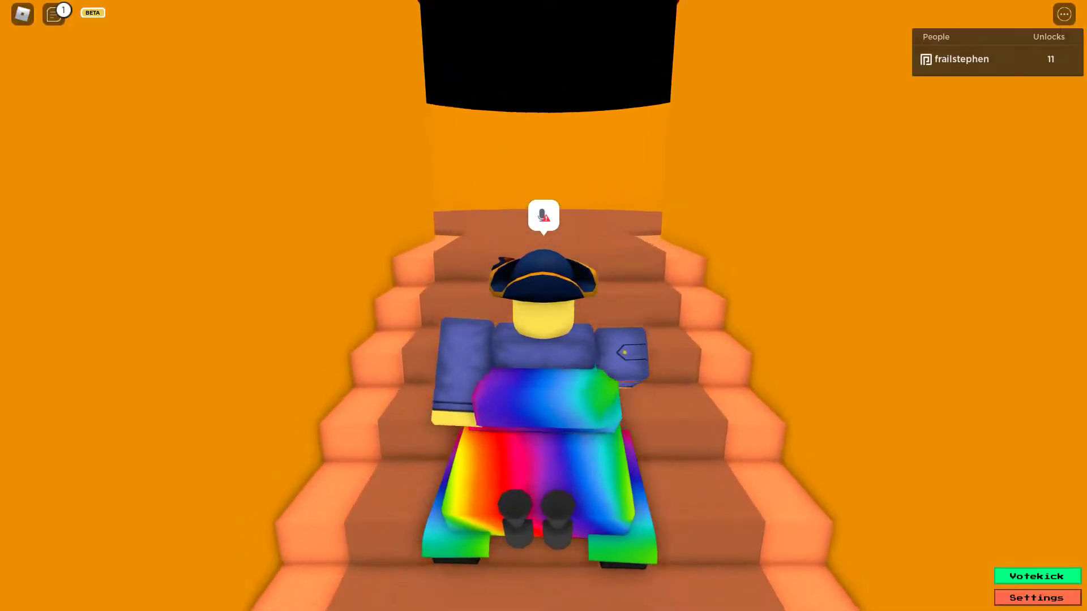
{"action": "key", "text": "w"}
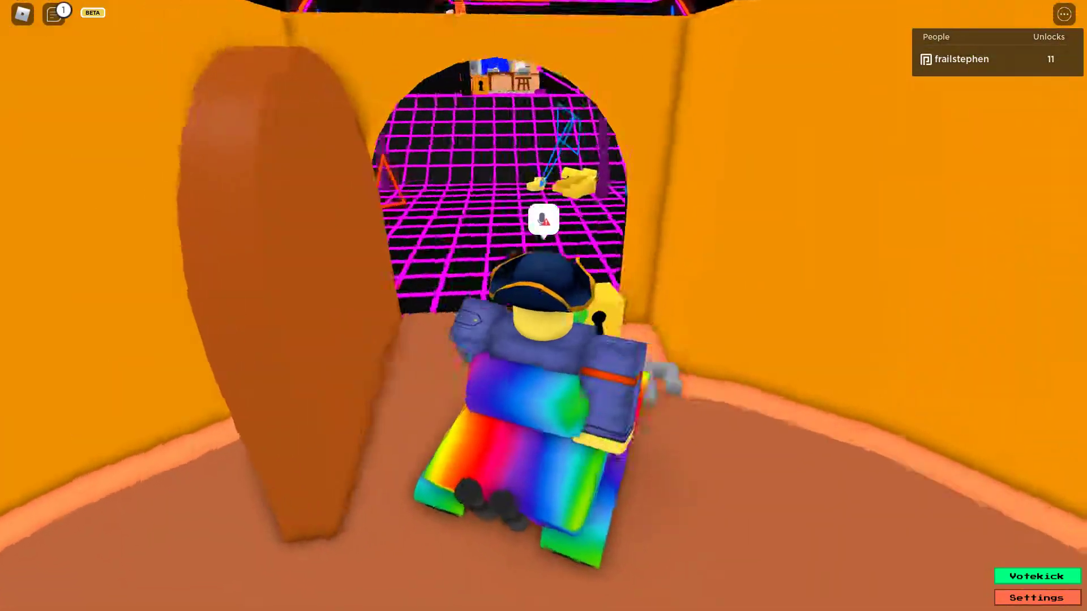
{"action": "key", "text": "w"}
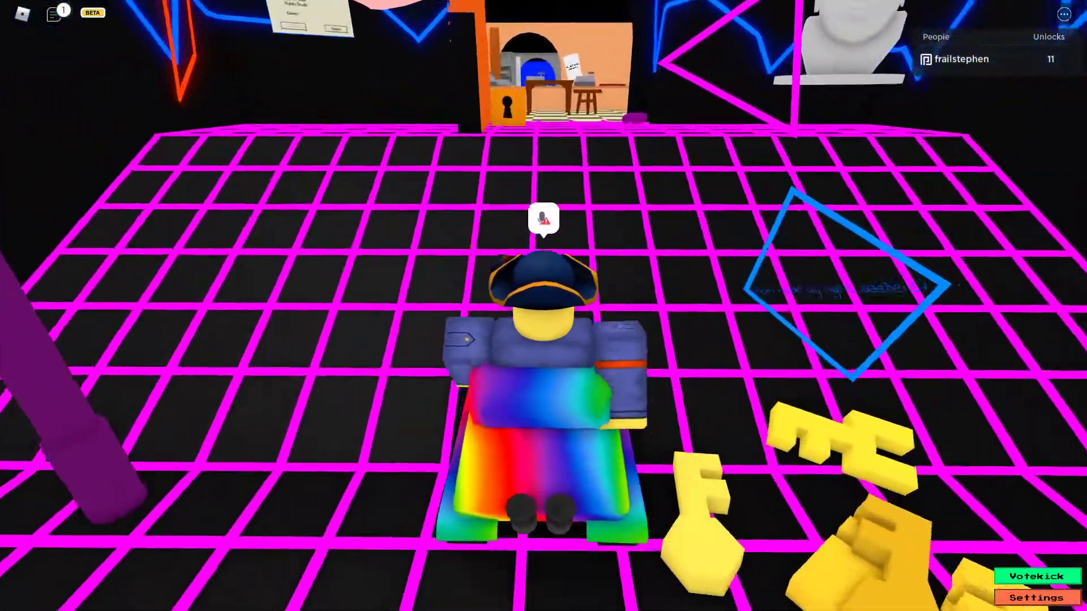
{"action": "key", "text": "w"}
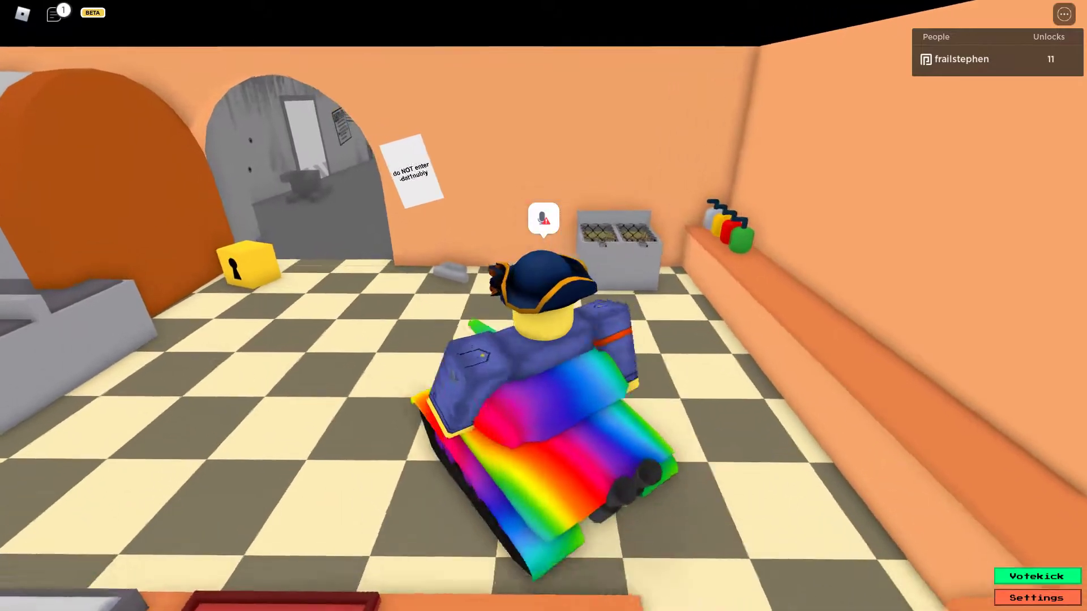
{"action": "key", "text": "w"}
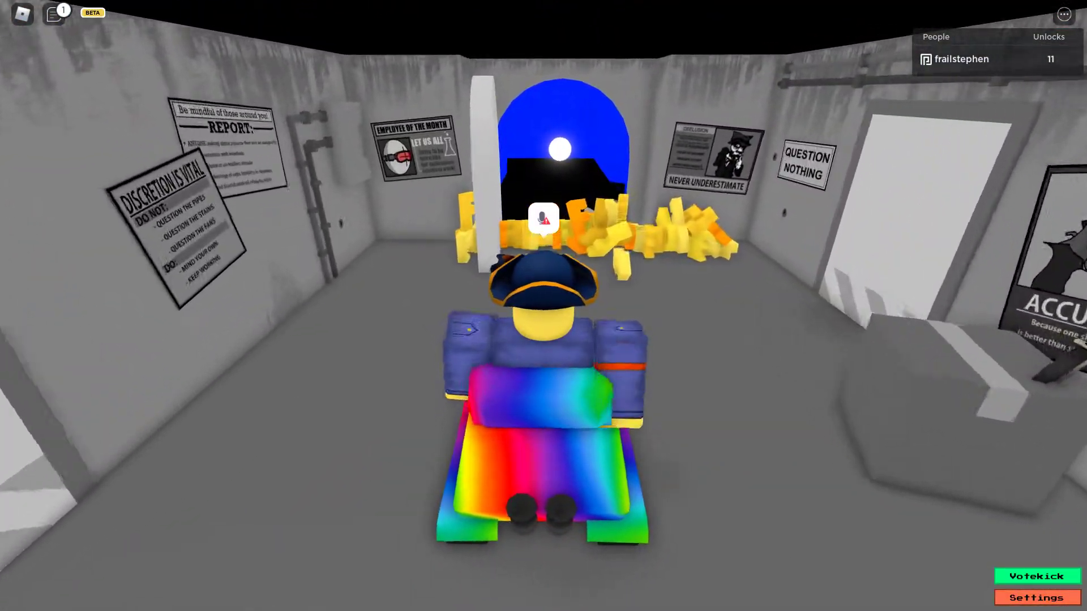
{"action": "scroll", "coordinate": [544, 306], "scroll_direction": "down", "scroll_amount": 5}
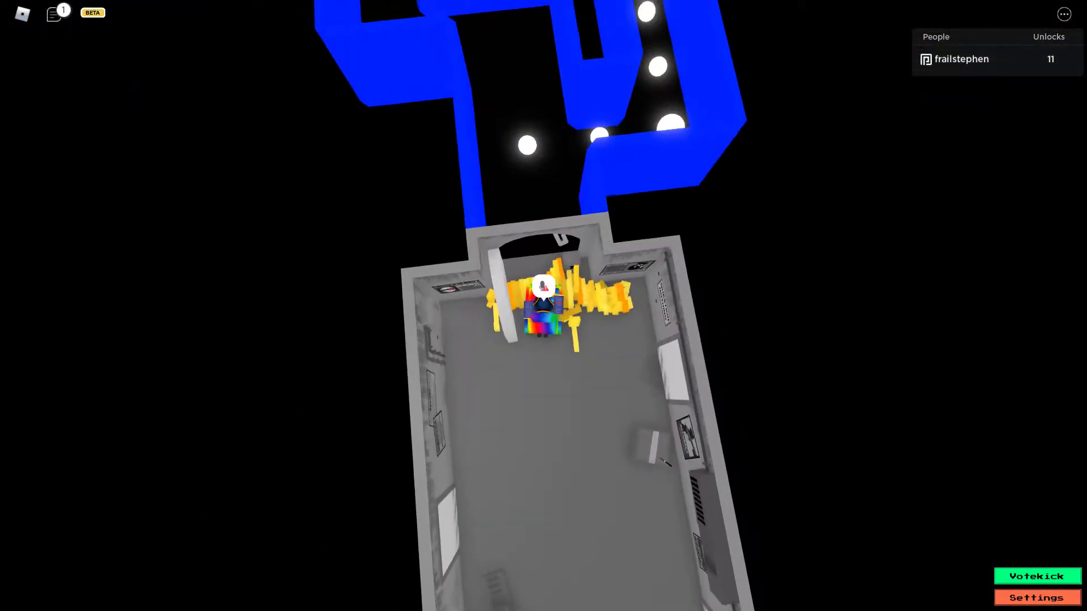
{"action": "scroll", "coordinate": [544, 306], "scroll_direction": "up", "scroll_amount": 3}
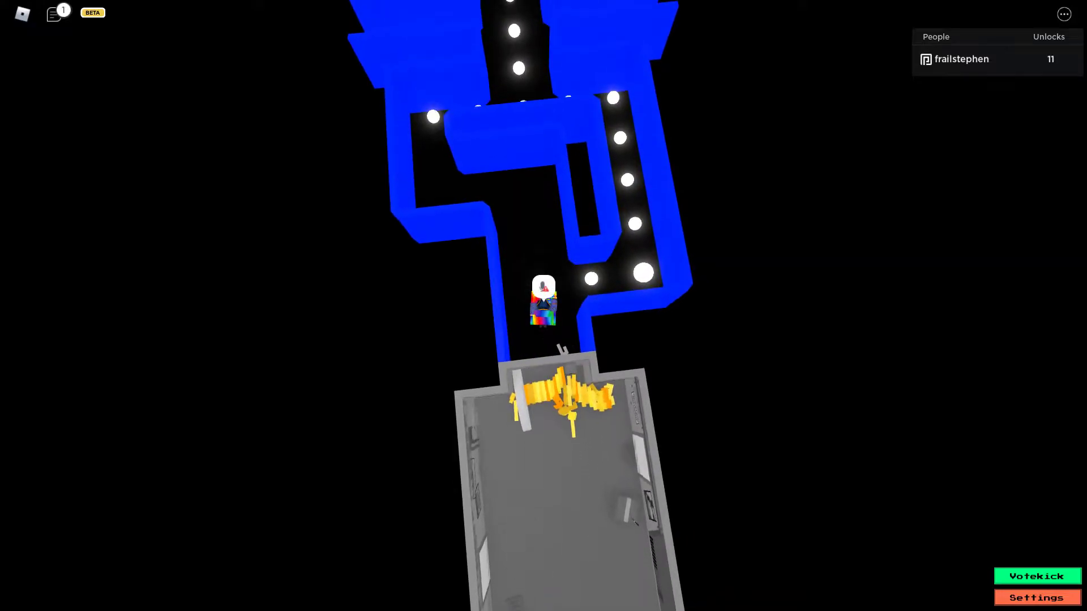
Step: Drive out into the maze and orbit the view toward the door and couch
{"action": "key", "text": "w"}
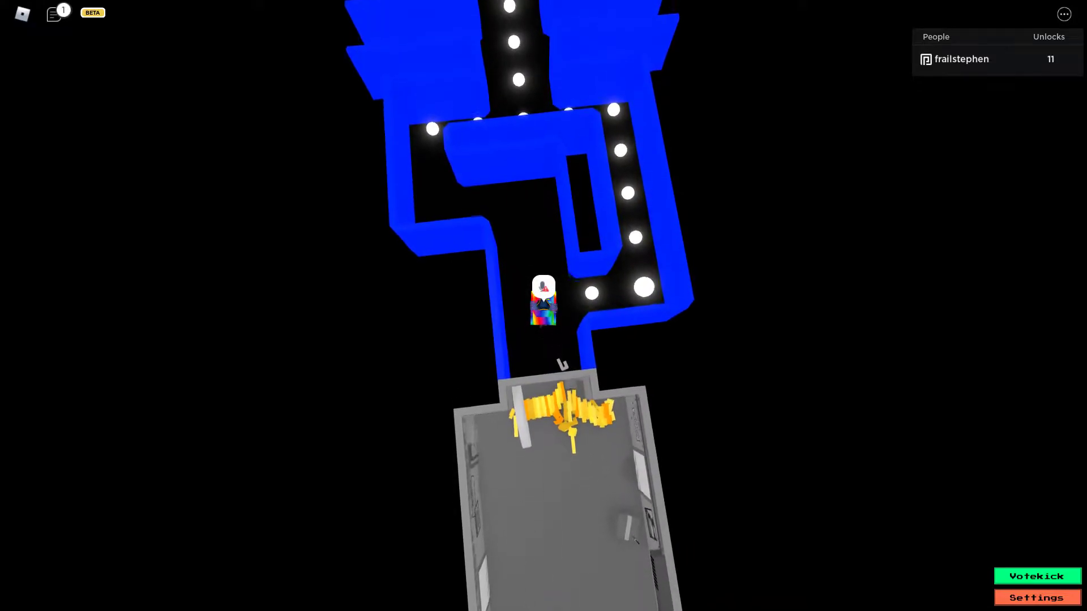
{"action": "scroll", "coordinate": [562, 362], "scroll_direction": "up", "scroll_amount": 5}
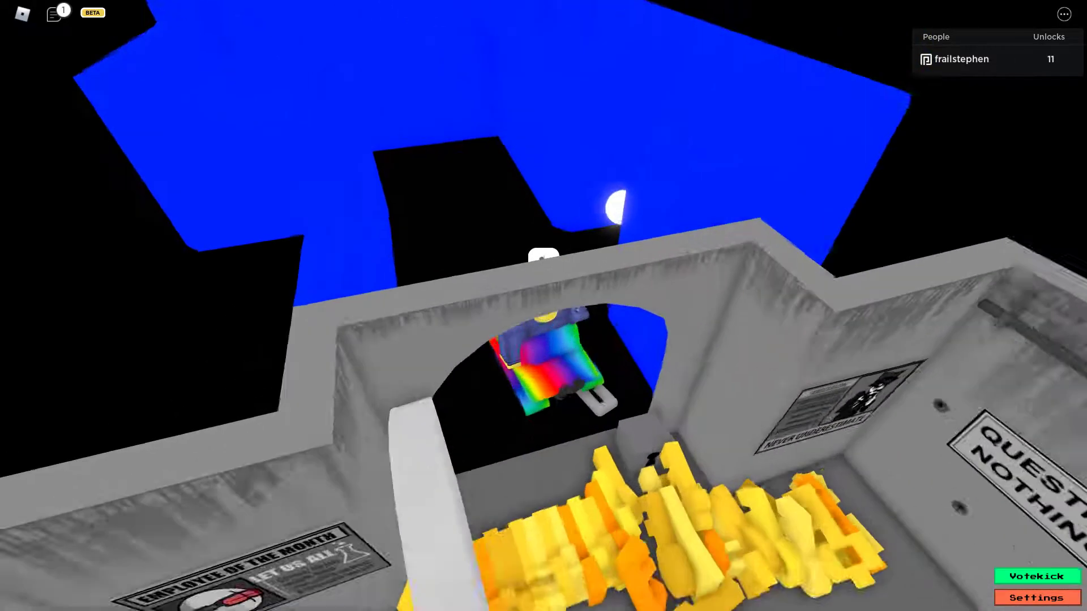
{"action": "scroll", "coordinate": [543, 306], "scroll_direction": "up", "scroll_amount": 5}
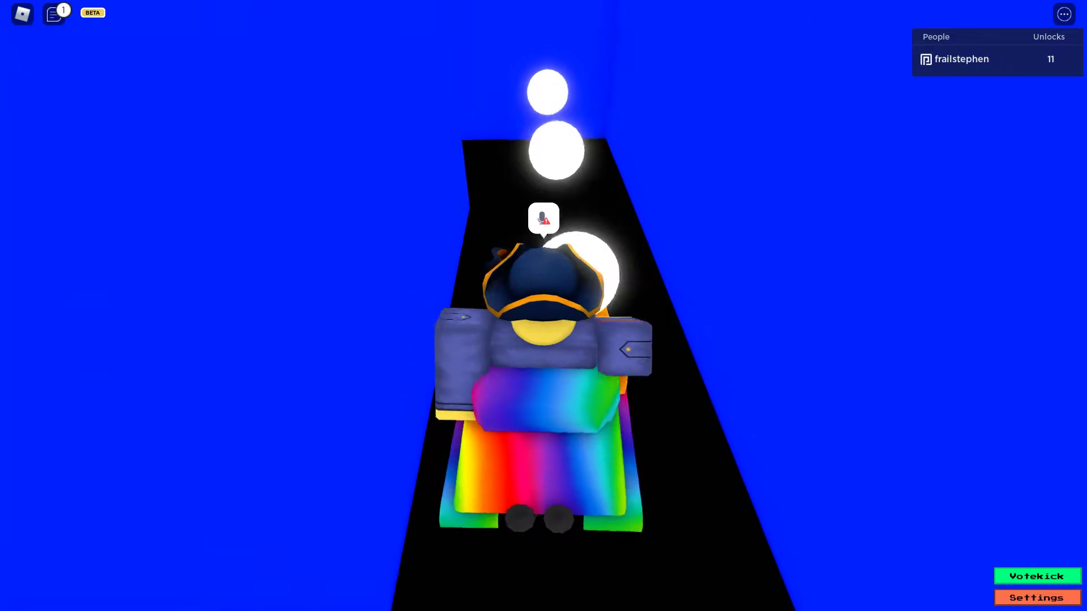
{"action": "left_click_drag", "start_coordinate": [543, 305], "coordinate": [680, 306]}
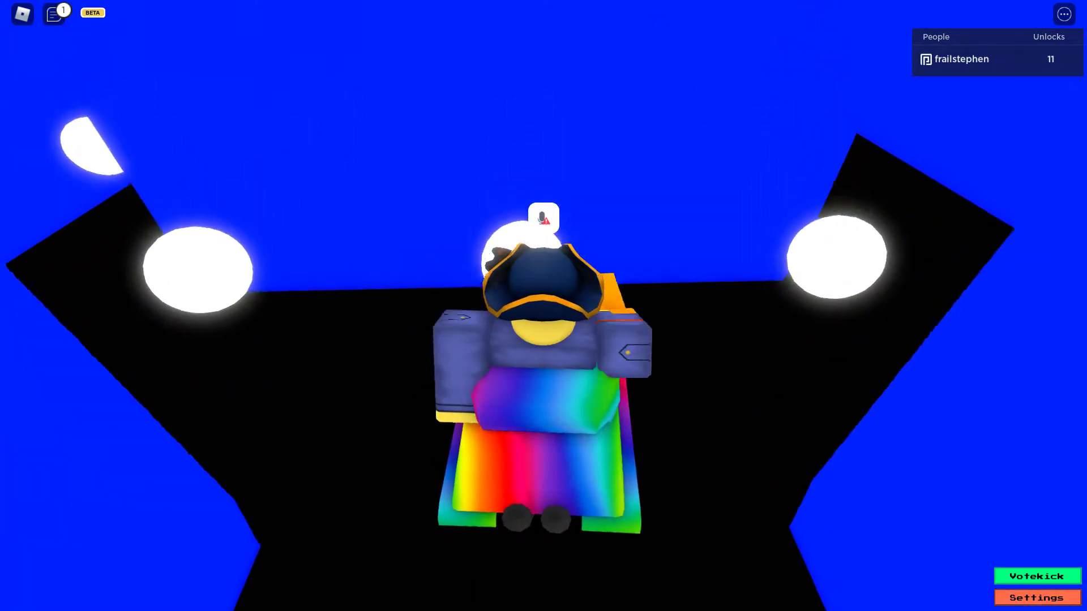
{"action": "left_click_drag", "start_coordinate": [543, 306], "coordinate": [680, 255]}
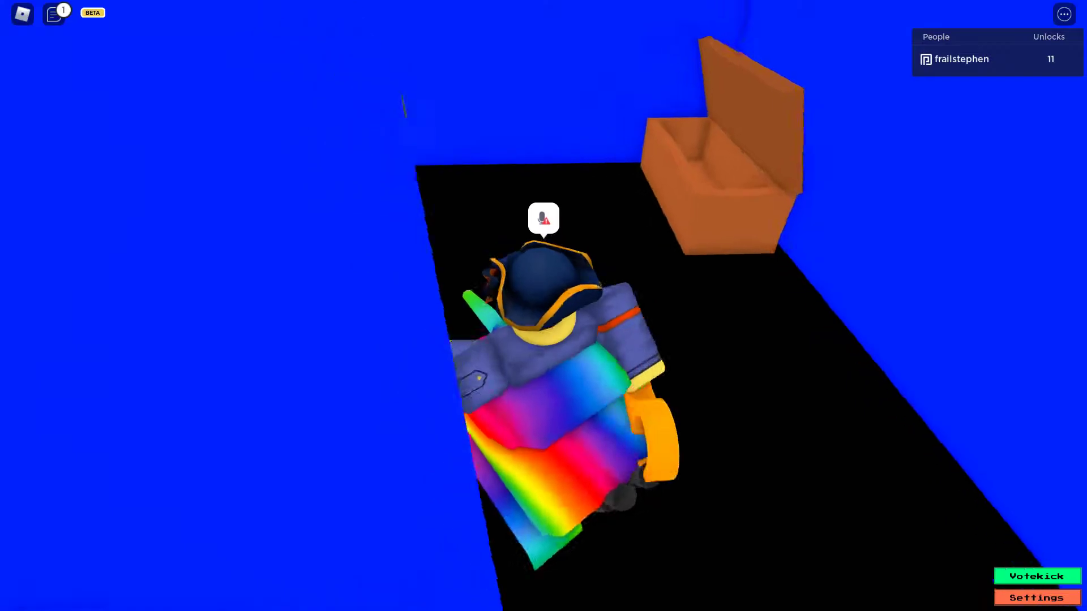
{"action": "left_click_drag", "start_coordinate": [543, 307], "coordinate": [680, 255]}
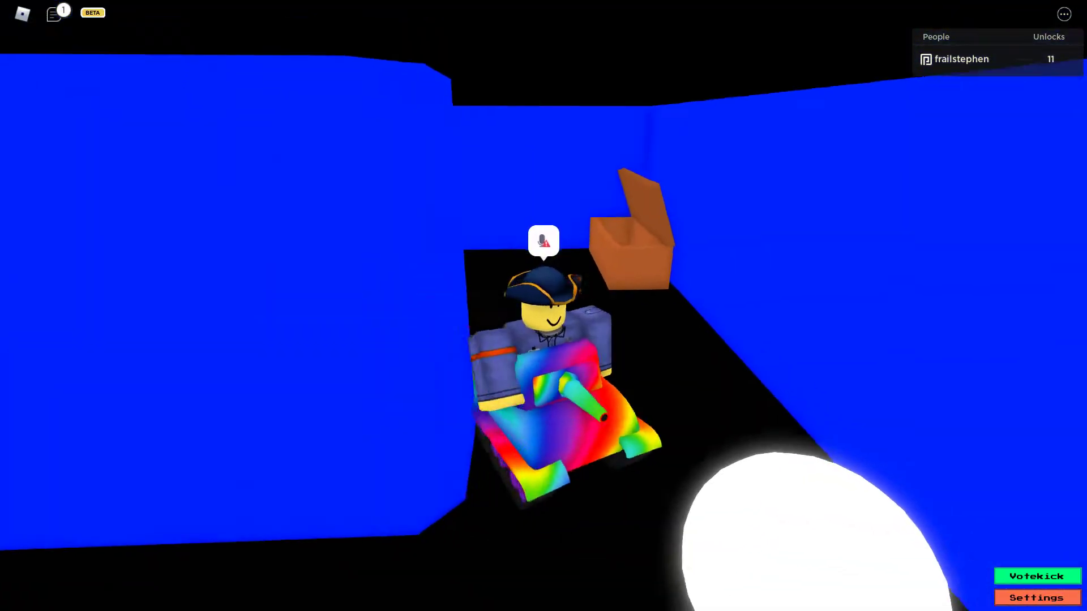
{"action": "scroll", "coordinate": [543, 305], "scroll_direction": "up", "scroll_amount": 5}
{"action": "scroll", "coordinate": [544, 306], "scroll_direction": "down", "scroll_amount": 5}
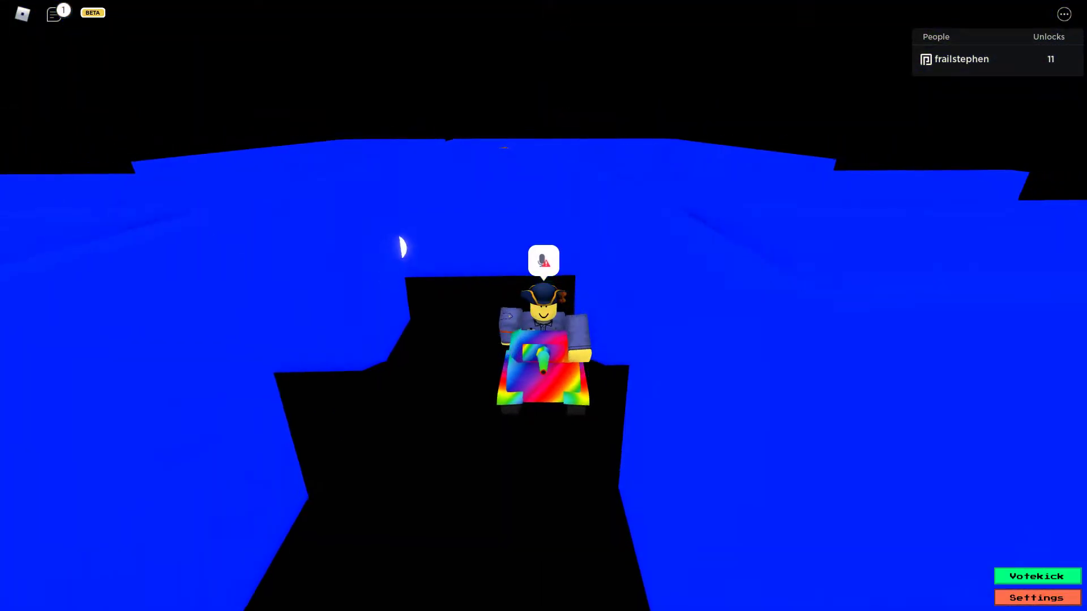
{"action": "scroll", "coordinate": [544, 307], "scroll_direction": "up", "scroll_amount": 3}
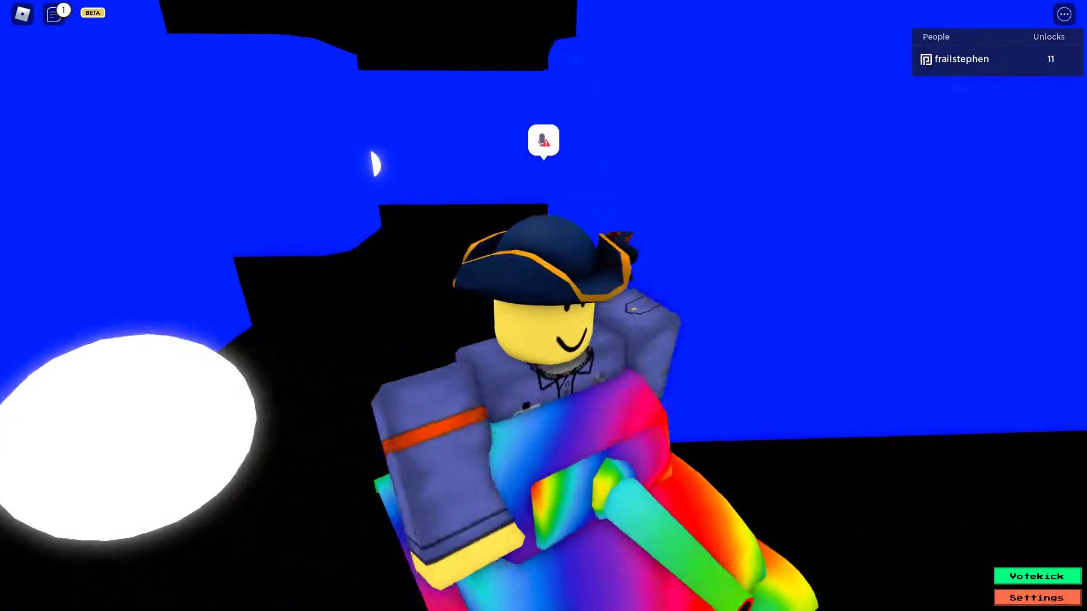
{"action": "scroll", "coordinate": [544, 306], "scroll_direction": "up", "scroll_amount": 3}
{"action": "scroll", "coordinate": [544, 306], "scroll_direction": "down", "scroll_amount": 4}
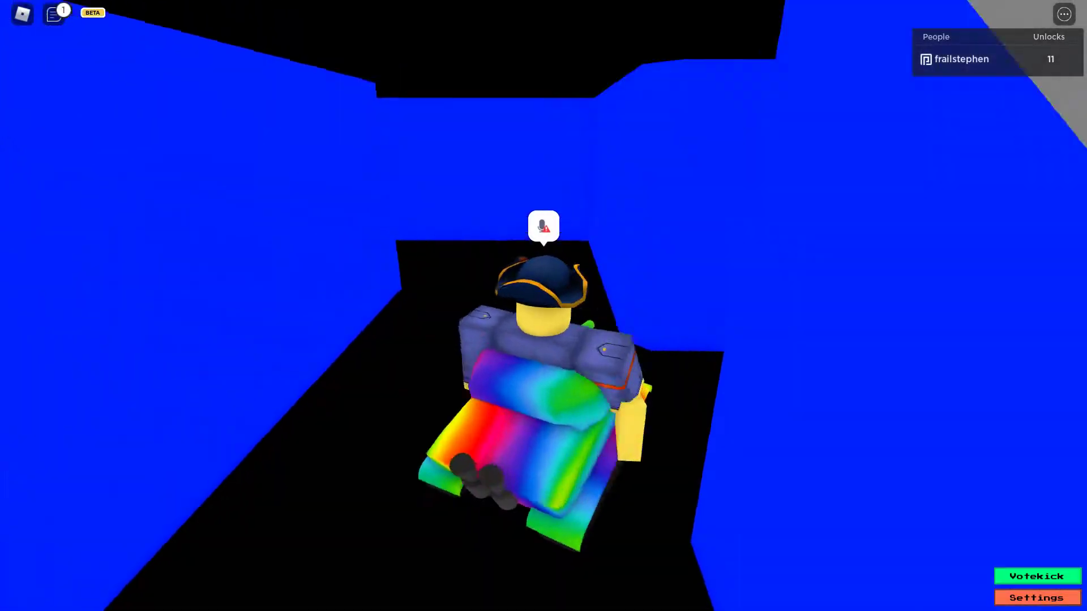
Step: Drive down the blue tunnel into the brown couch room, orbiting to a high angle
{"action": "key", "text": "w"}
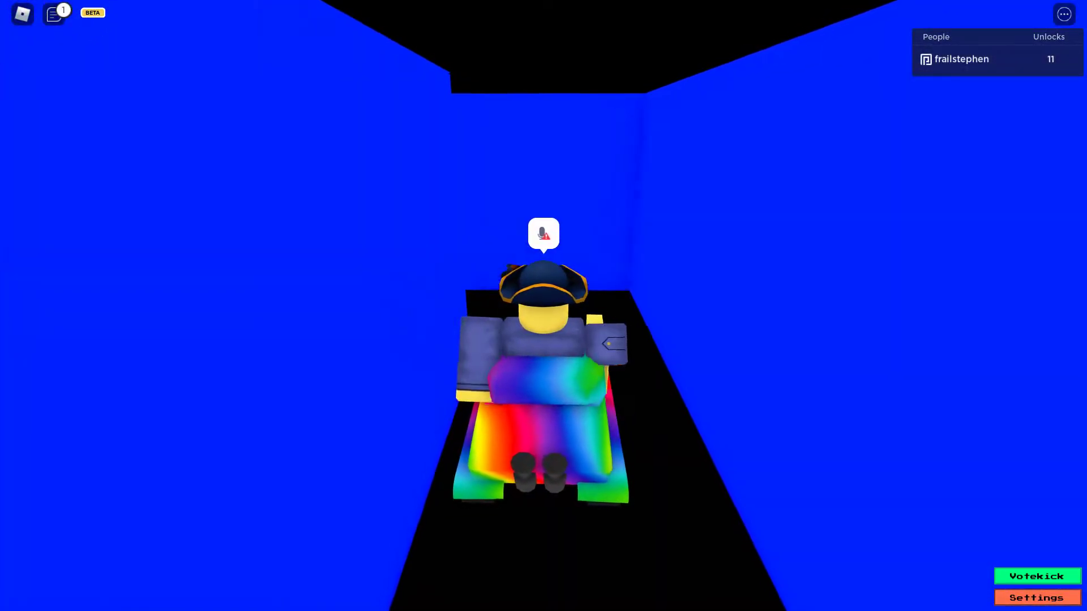
{"action": "scroll", "coordinate": [544, 306], "scroll_direction": "up", "scroll_amount": 4}
{"action": "scroll", "coordinate": [543, 306], "scroll_direction": "down", "scroll_amount": 4}
{"action": "key", "text": "w"}
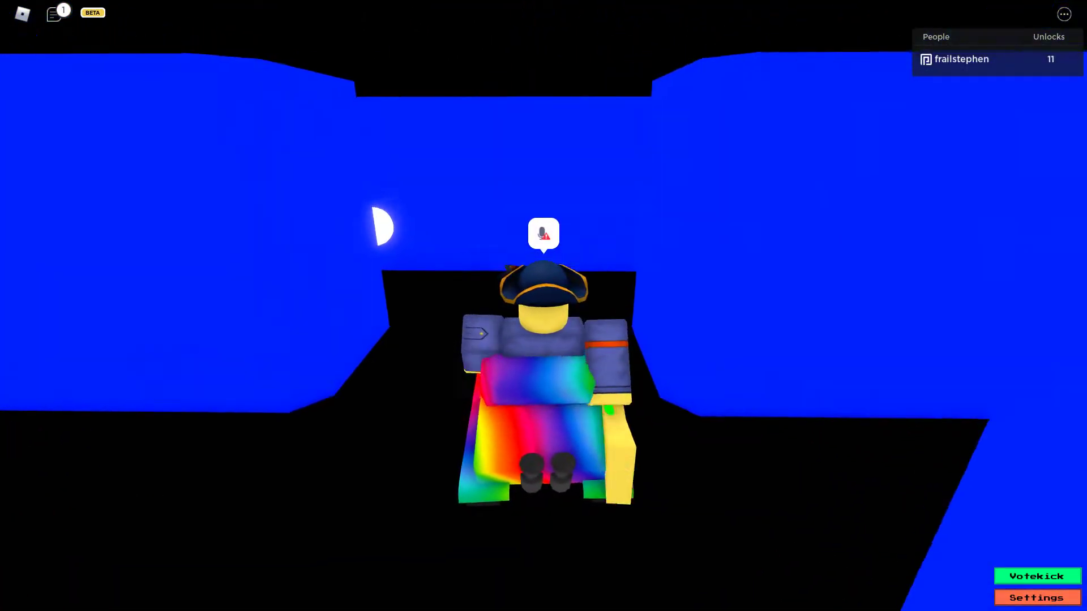
{"action": "key", "text": "w"}
{"action": "scroll", "coordinate": [544, 306], "scroll_direction": "up", "scroll_amount": 4}
{"action": "scroll", "coordinate": [543, 306], "scroll_direction": "down", "scroll_amount": 4}
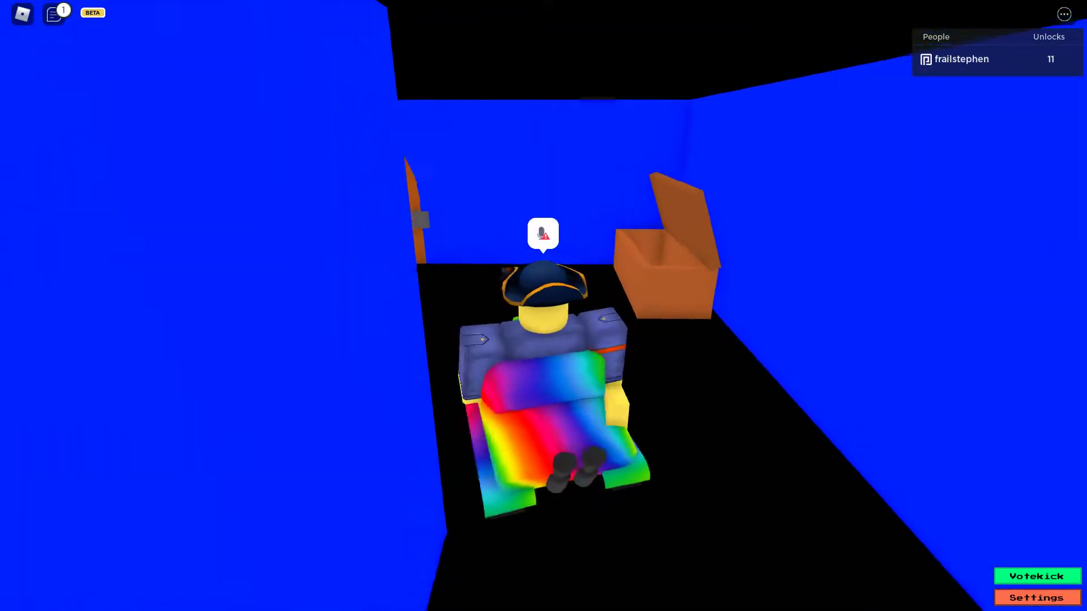
{"action": "left_click_drag", "start_coordinate": [544, 306], "coordinate": [765, 255]}
{"action": "key", "text": "w"}
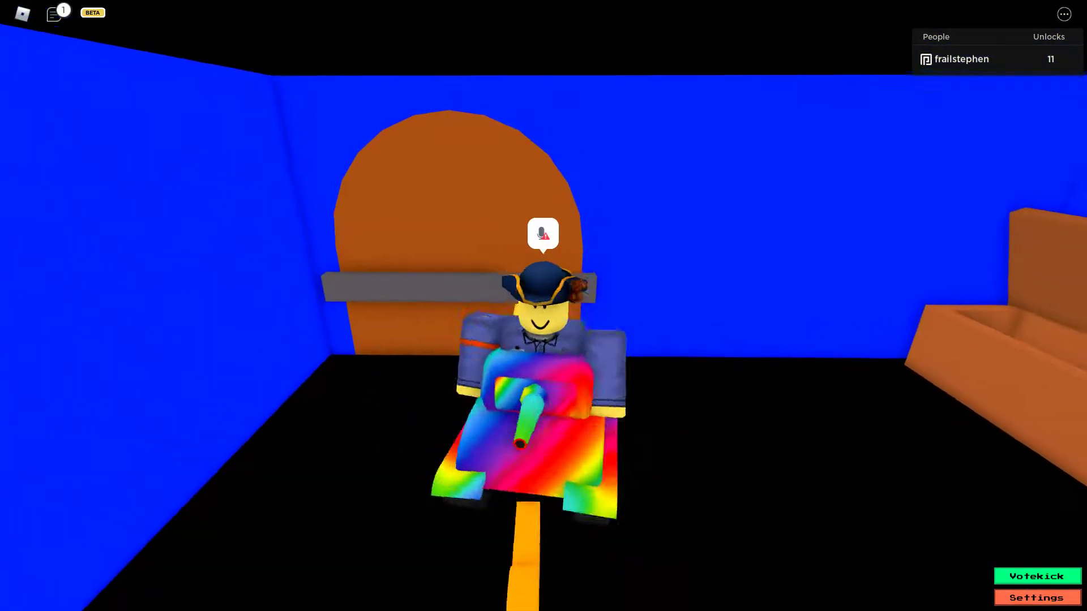
{"action": "left_click_drag", "start_coordinate": [543, 306], "coordinate": [679, 212]}
{"action": "scroll", "coordinate": [544, 306], "scroll_direction": "up", "scroll_amount": 4}
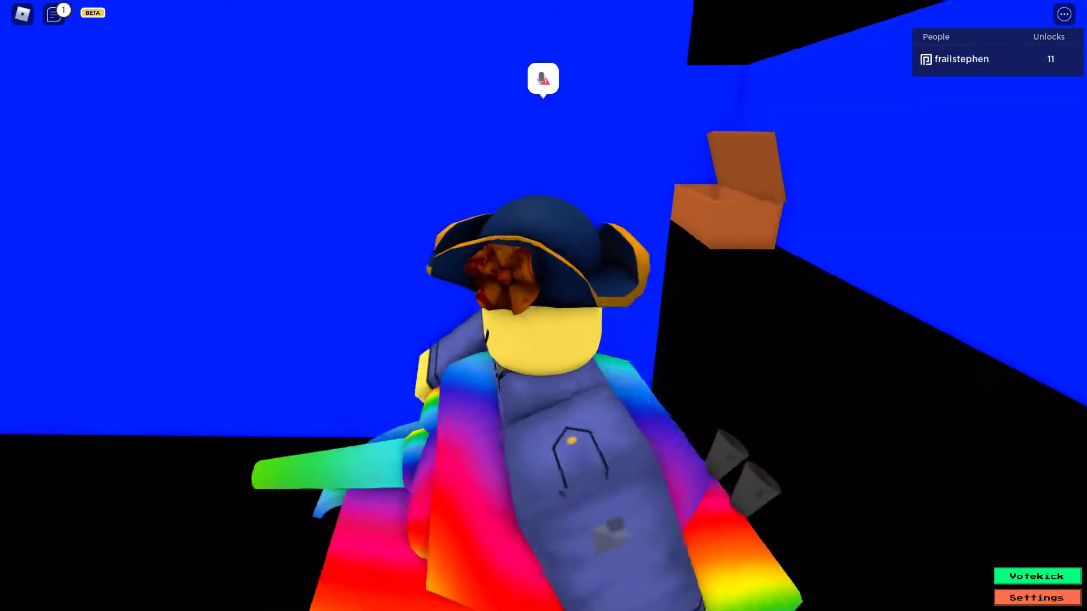
{"action": "scroll", "coordinate": [543, 306], "scroll_direction": "down", "scroll_amount": 4}
Step: Continue through the corridors into the chest room and up to the padlocked arched door
{"action": "key", "text": "w"}
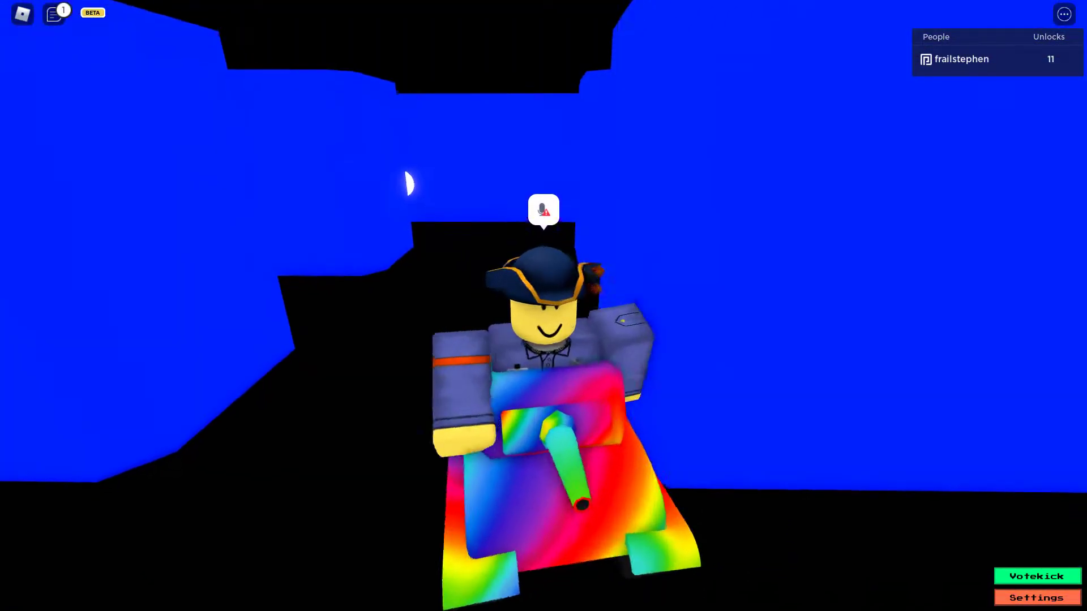
{"action": "scroll", "coordinate": [543, 306], "scroll_direction": "up", "scroll_amount": 4}
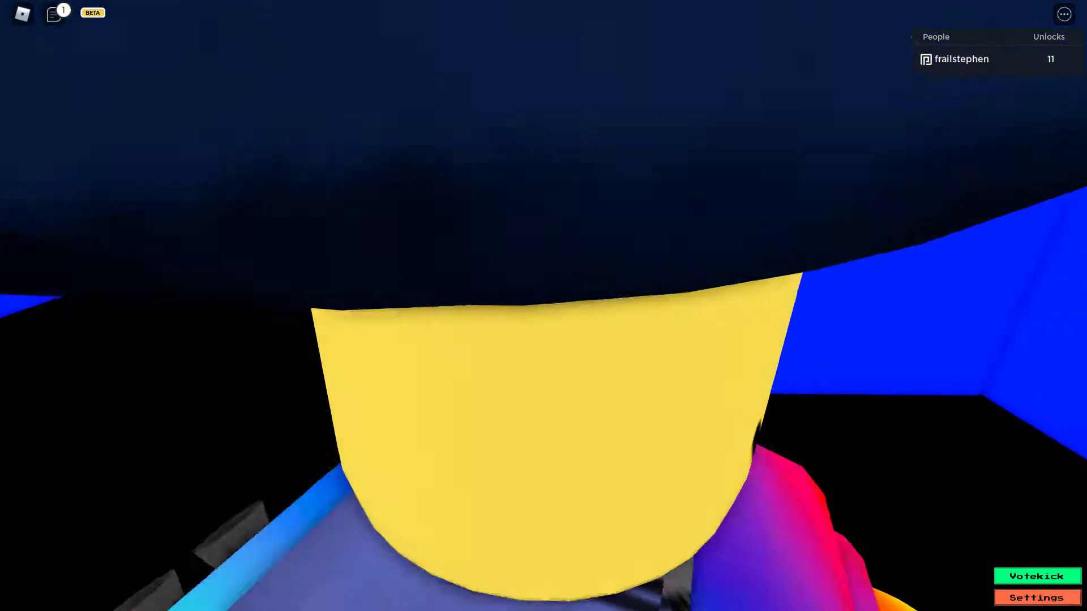
{"action": "scroll", "coordinate": [544, 306], "scroll_direction": "down", "scroll_amount": 5}
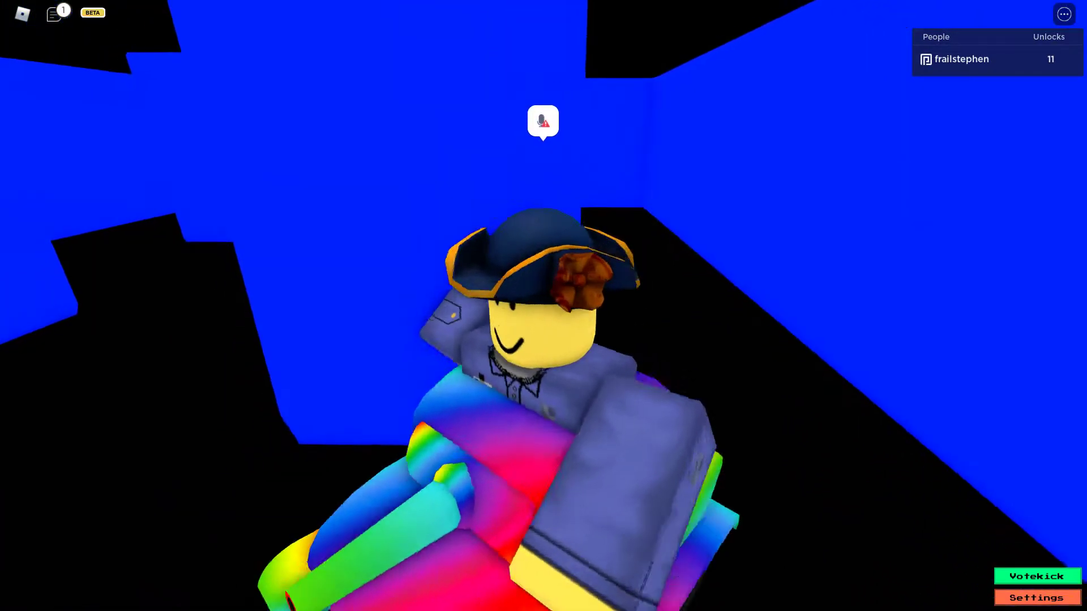
{"action": "key", "text": "s"}
{"action": "key", "text": "w"}
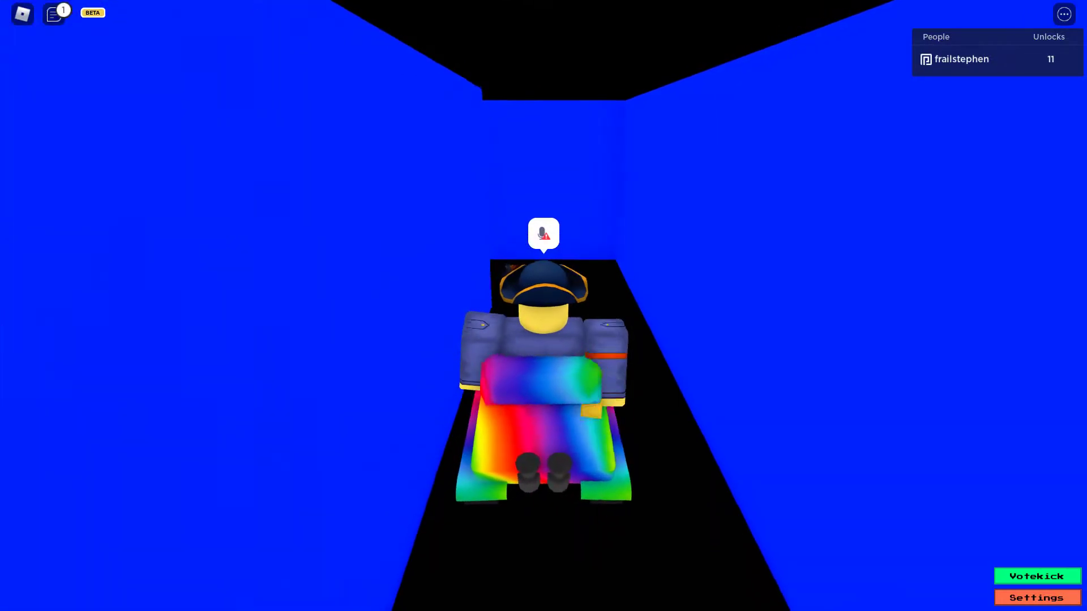
{"action": "key", "text": "w"}
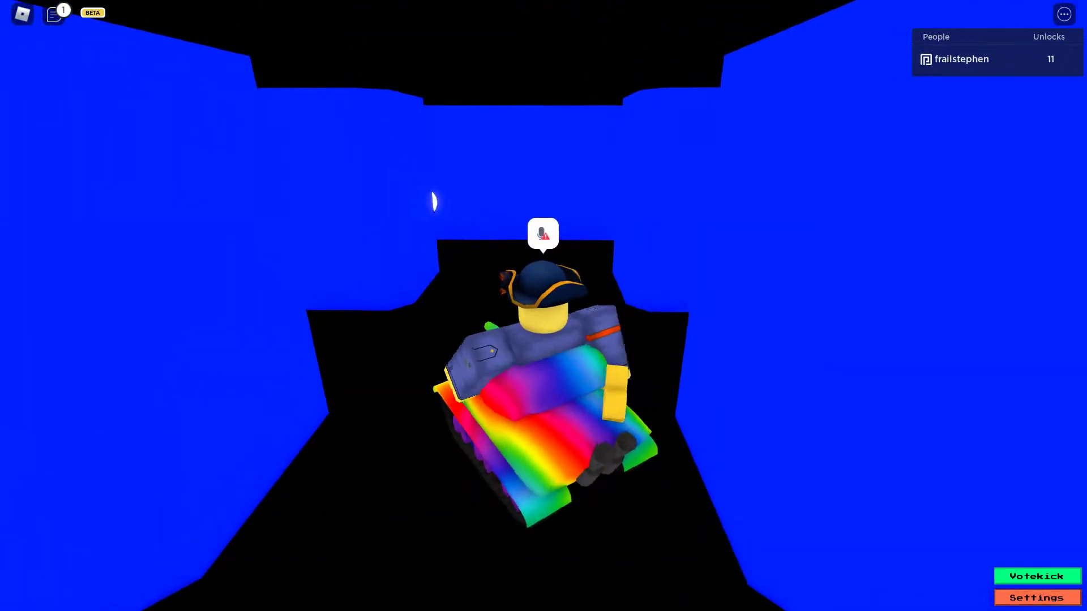
{"action": "key", "text": "w"}
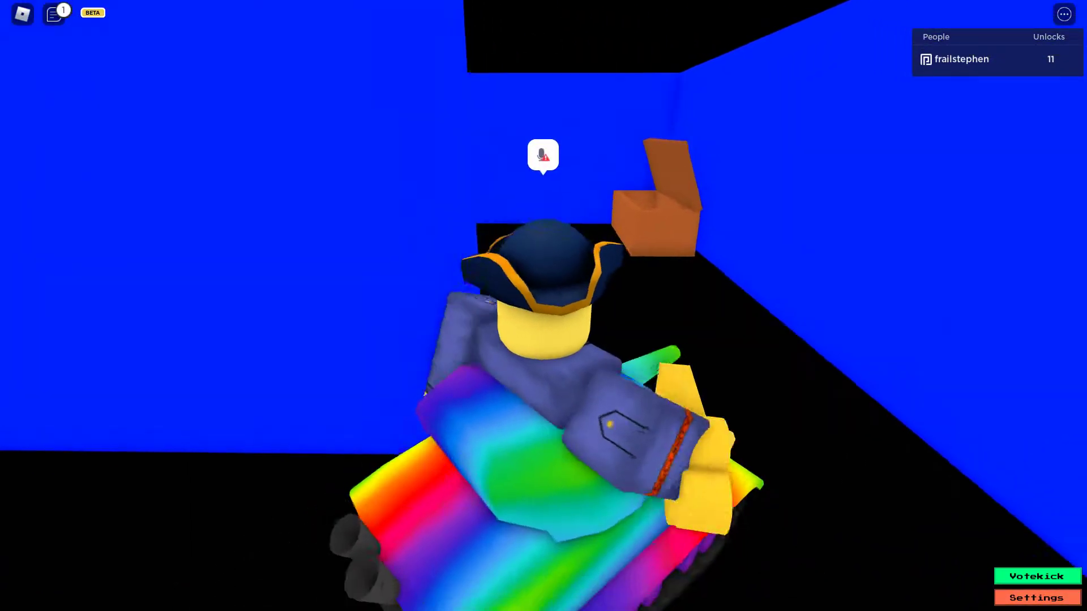
{"action": "key", "text": "w"}
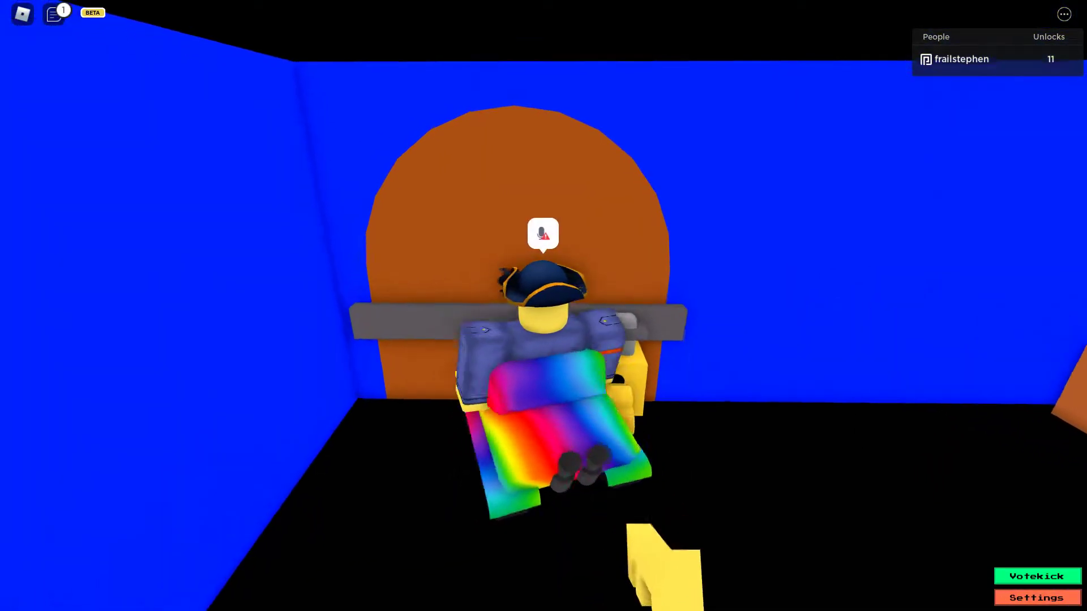
{"action": "left_click_drag", "start_coordinate": [543, 339], "coordinate": [679, 322]}
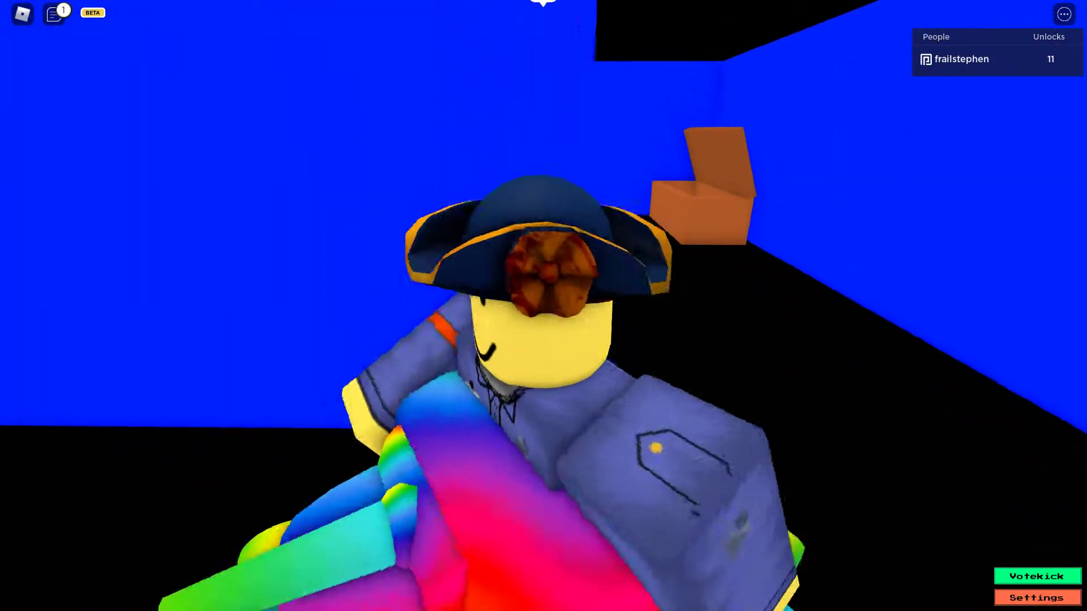
{"action": "scroll", "coordinate": [544, 306], "scroll_direction": "down", "scroll_amount": 3}
{"action": "scroll", "coordinate": [543, 306], "scroll_direction": "up", "scroll_amount": 3}
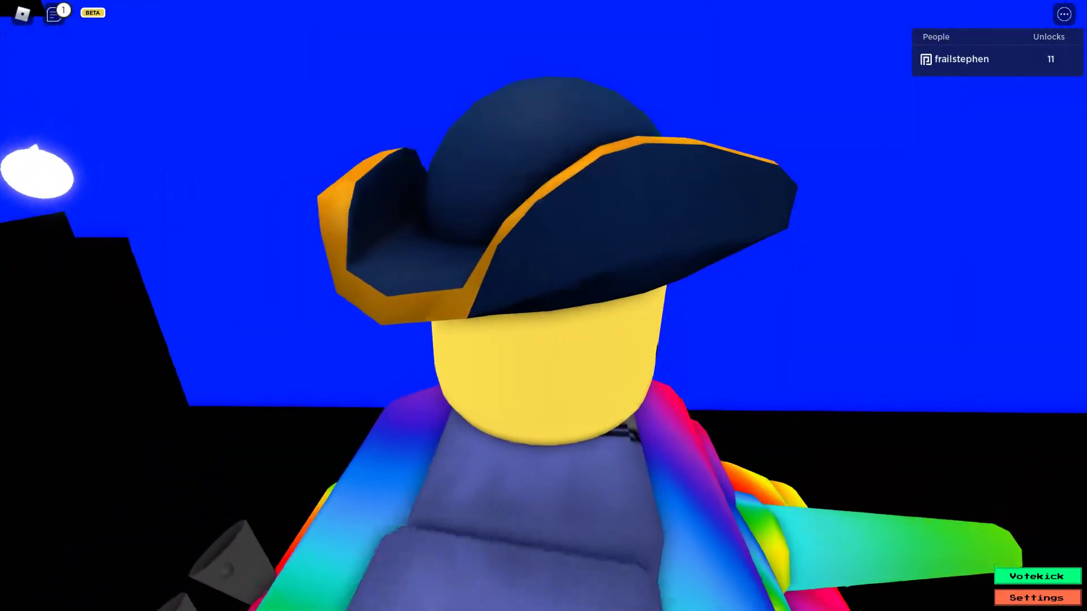
{"action": "scroll", "coordinate": [544, 306], "scroll_direction": "up", "scroll_amount": 3}
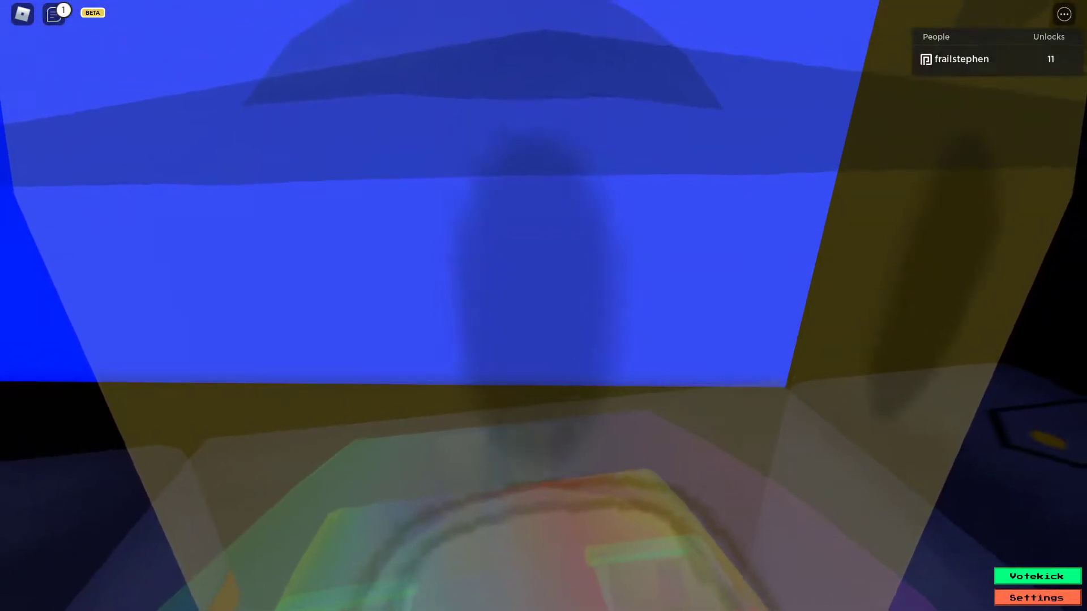
{"action": "scroll", "coordinate": [543, 306], "scroll_direction": "down", "scroll_amount": 8}
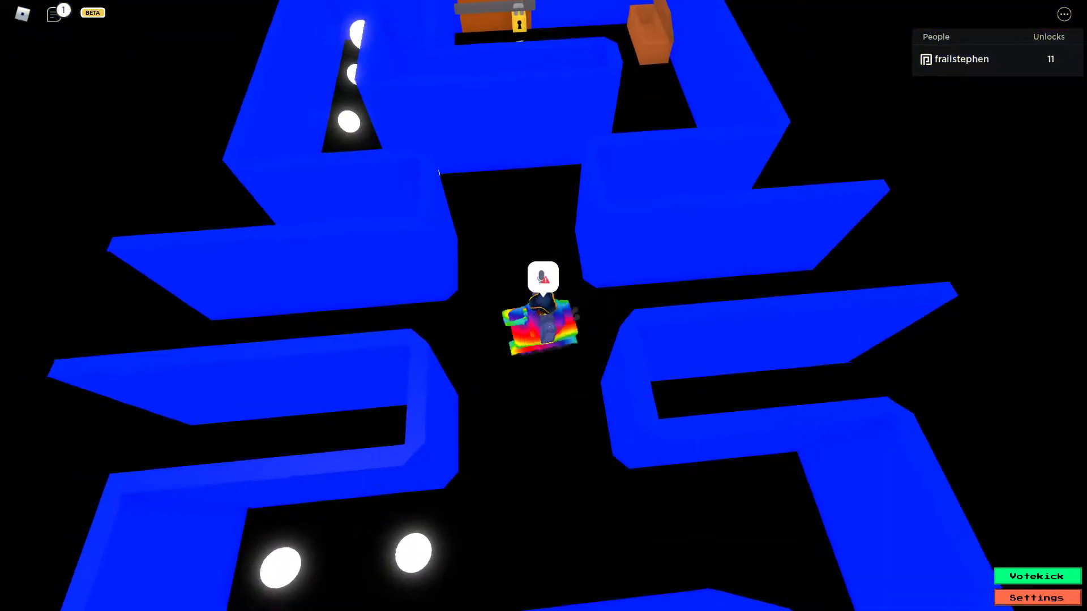
{"action": "scroll", "coordinate": [543, 307], "scroll_direction": "up", "scroll_amount": 3}
{"action": "scroll", "coordinate": [544, 305], "scroll_direction": "up", "scroll_amount": 3}
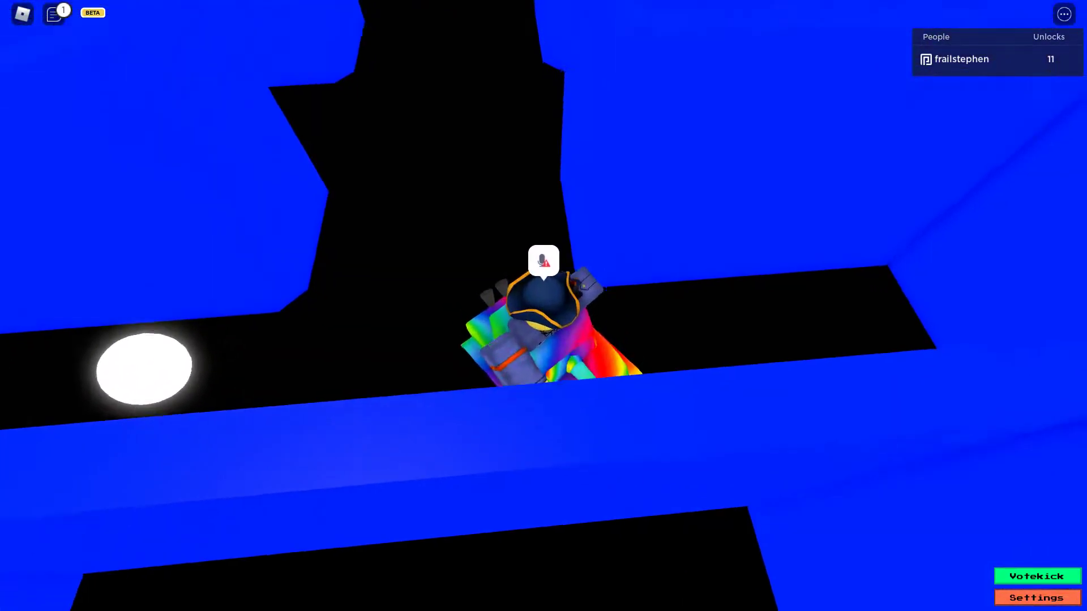
{"action": "scroll", "coordinate": [544, 306], "scroll_direction": "up", "scroll_amount": 3}
{"action": "scroll", "coordinate": [544, 306], "scroll_direction": "up", "scroll_amount": 2}
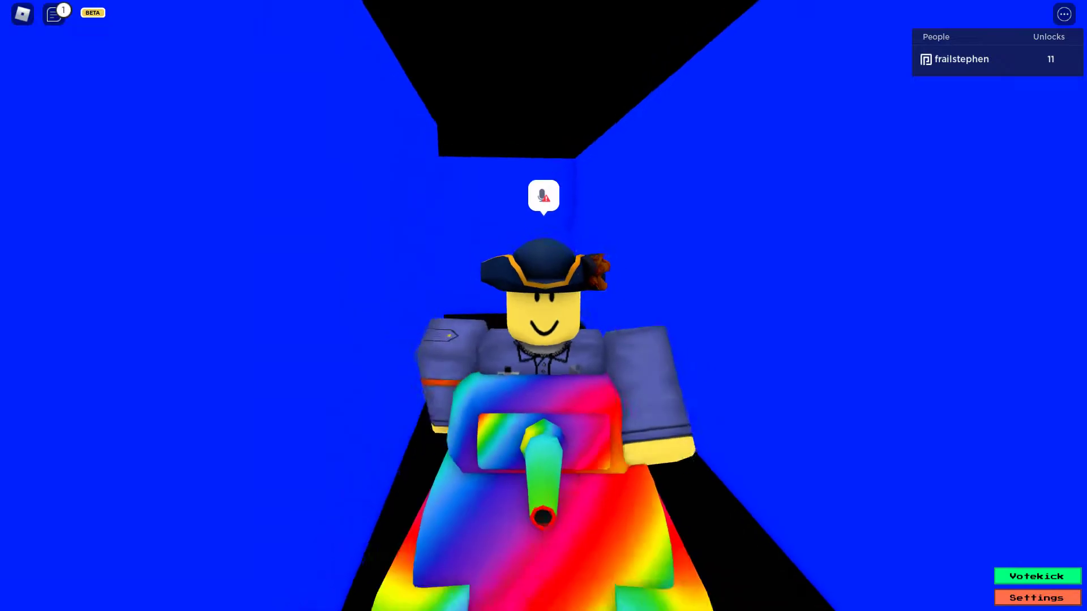
Step: Drive to the grey room entrance and back through the maze to the arched door room
{"action": "key", "text": "s"}
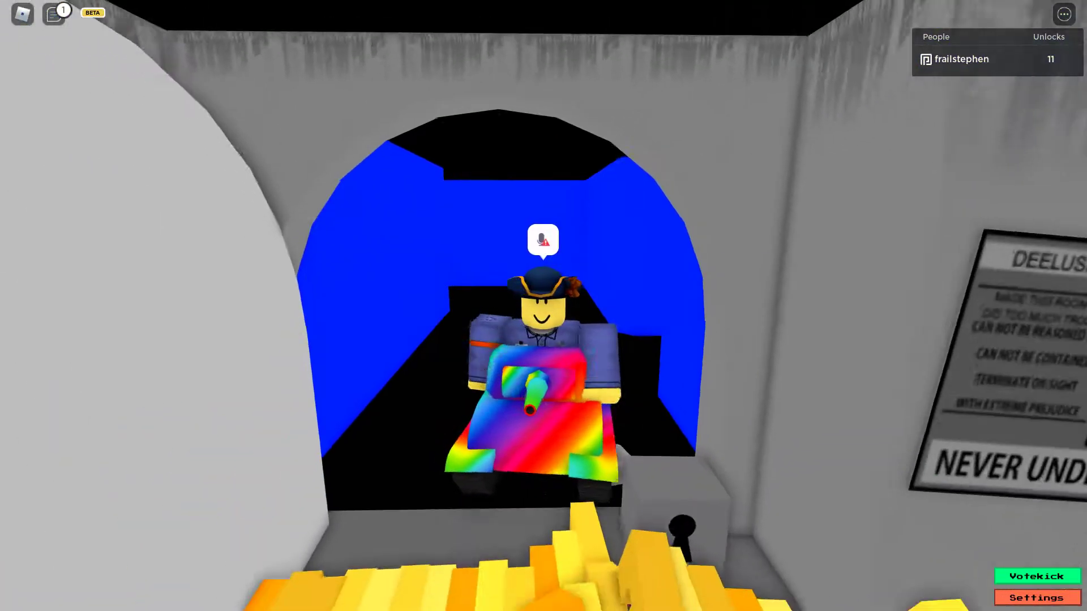
{"action": "key", "text": "w"}
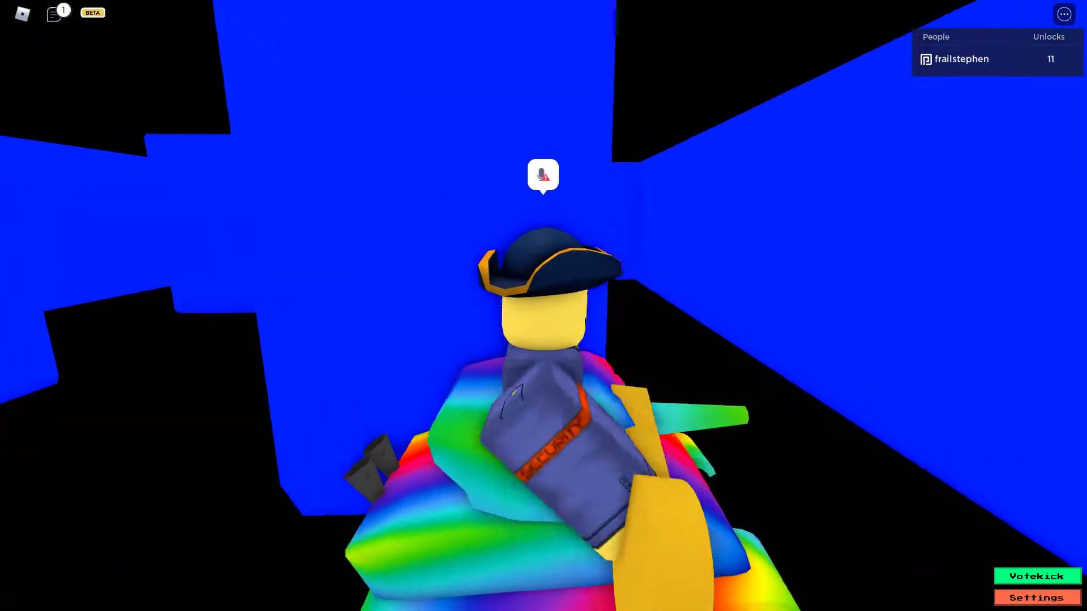
{"action": "key", "text": "w"}
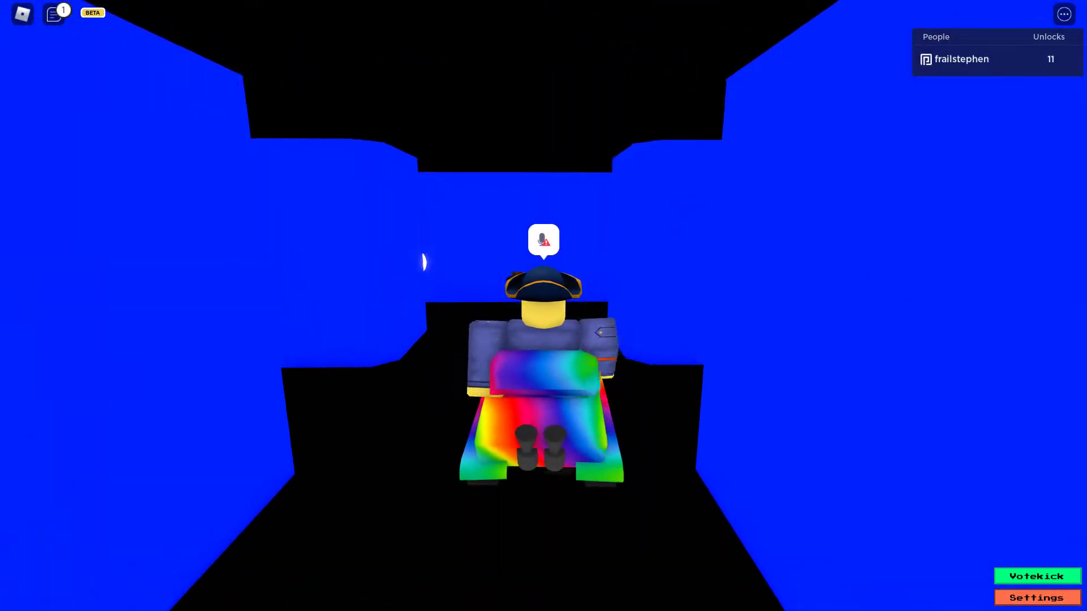
{"action": "key", "text": "w"}
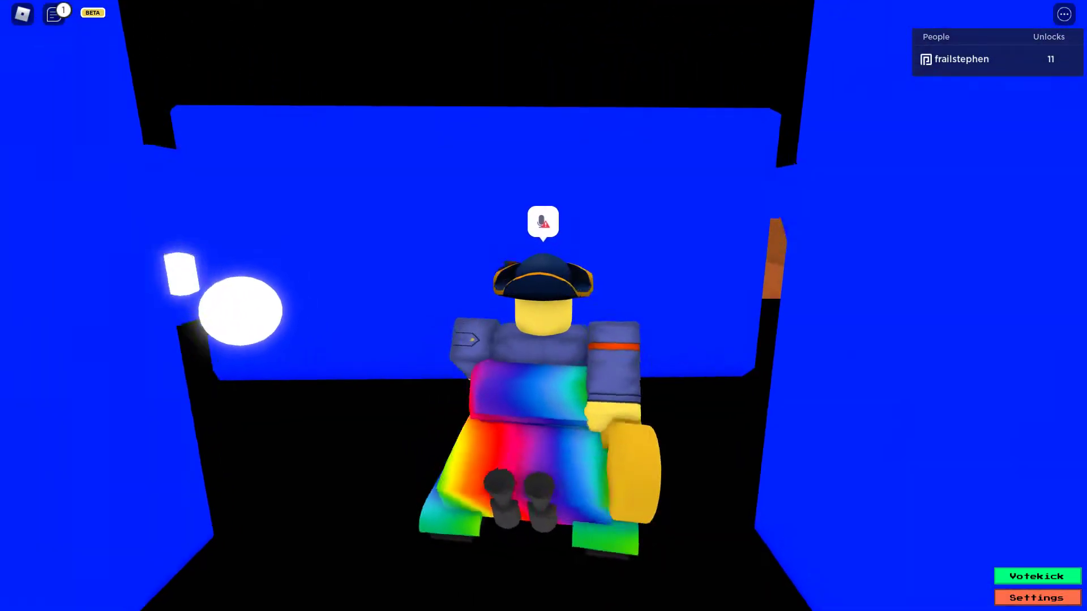
{"action": "key", "text": "w"}
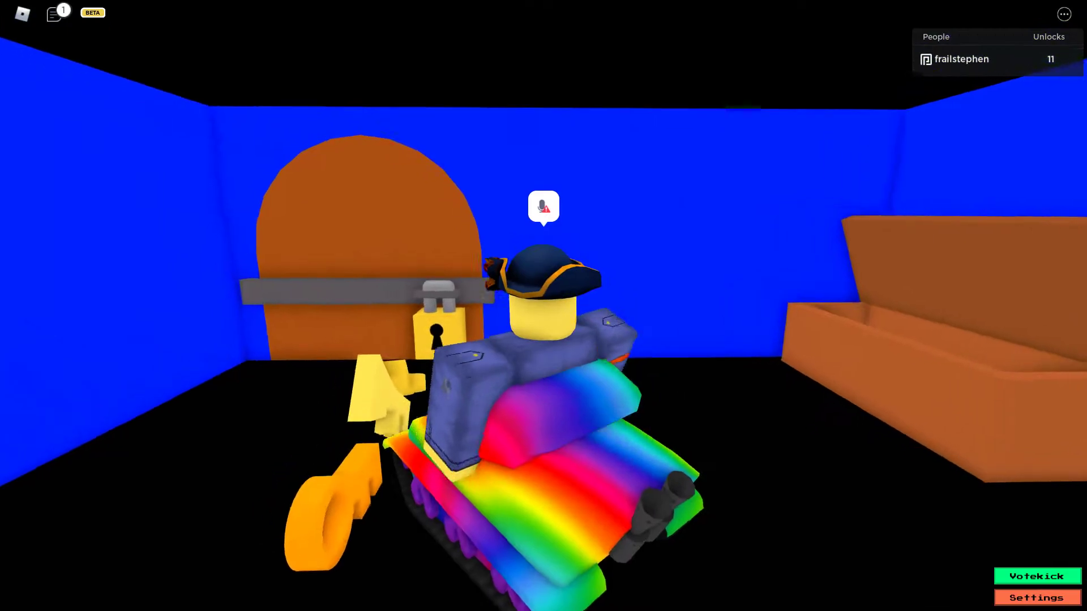
{"action": "key", "text": "w"}
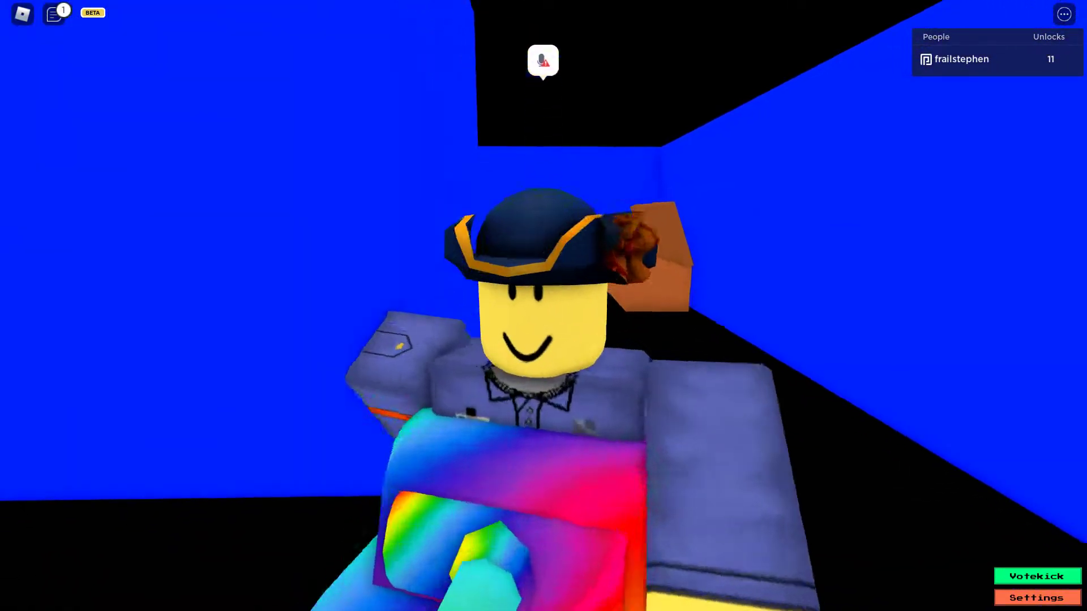
{"action": "scroll", "coordinate": [543, 305], "scroll_direction": "up", "scroll_amount": 3}
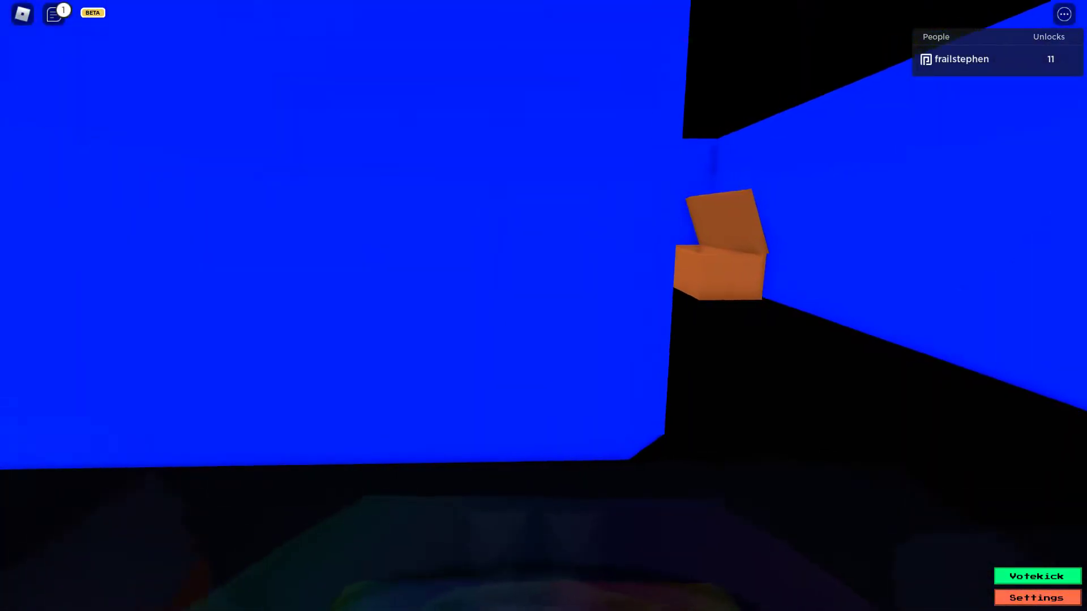
{"action": "scroll", "coordinate": [544, 305], "scroll_direction": "down", "scroll_amount": 3}
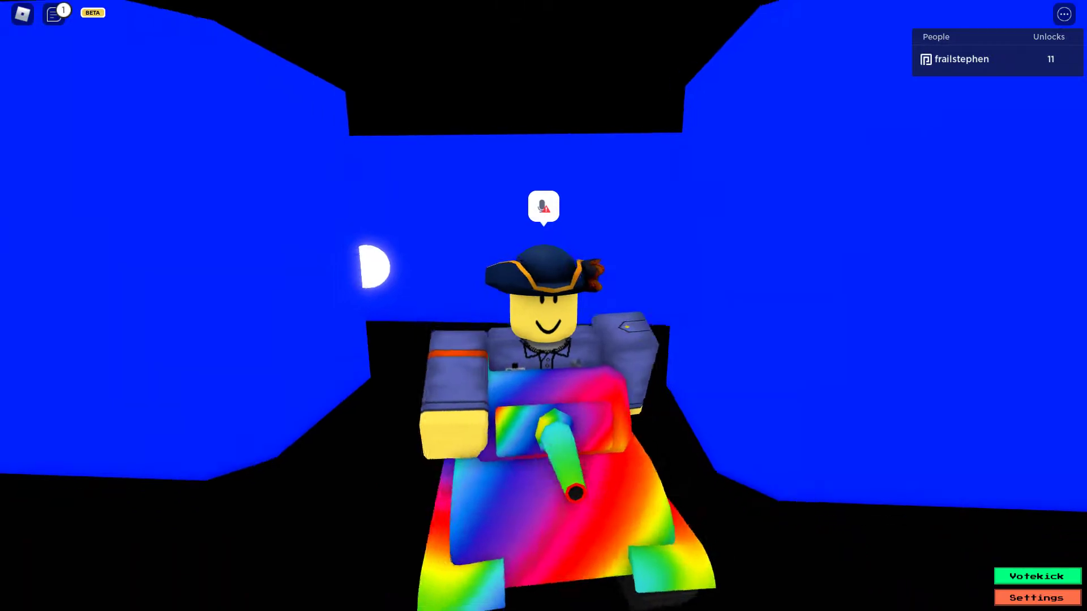
{"action": "scroll", "coordinate": [544, 306], "scroll_direction": "down", "scroll_amount": 2}
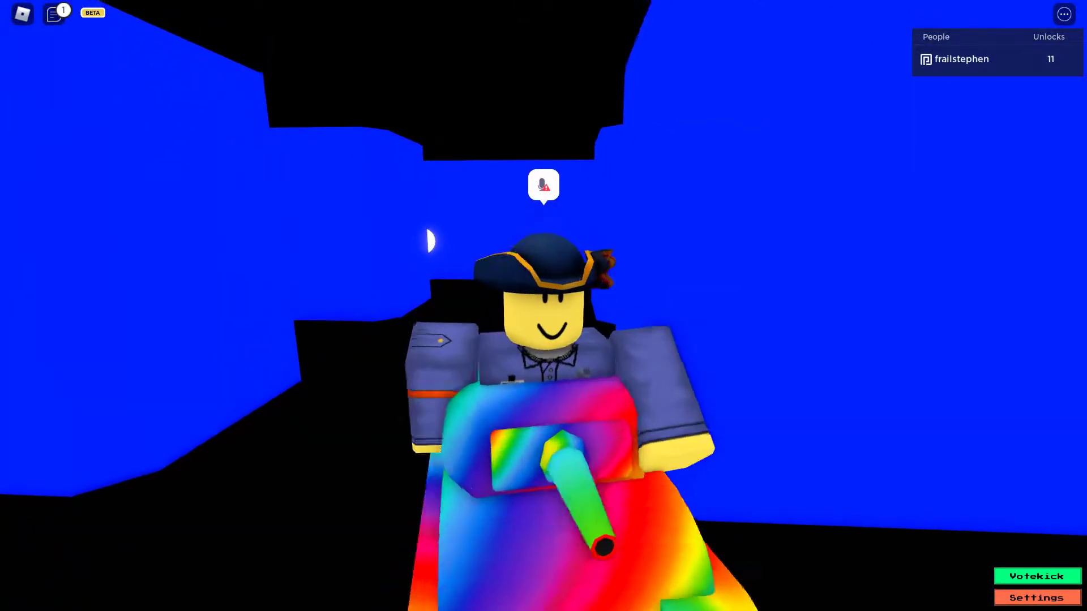
{"action": "scroll", "coordinate": [544, 305], "scroll_direction": "down", "scroll_amount": 3}
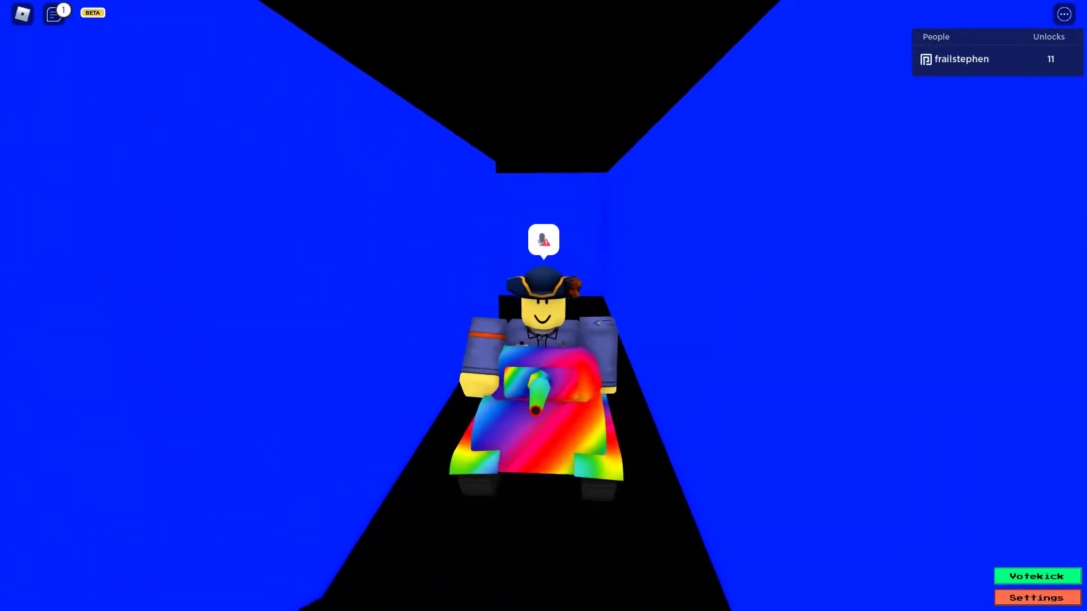
{"action": "scroll", "coordinate": [544, 305], "scroll_direction": "down", "scroll_amount": 3}
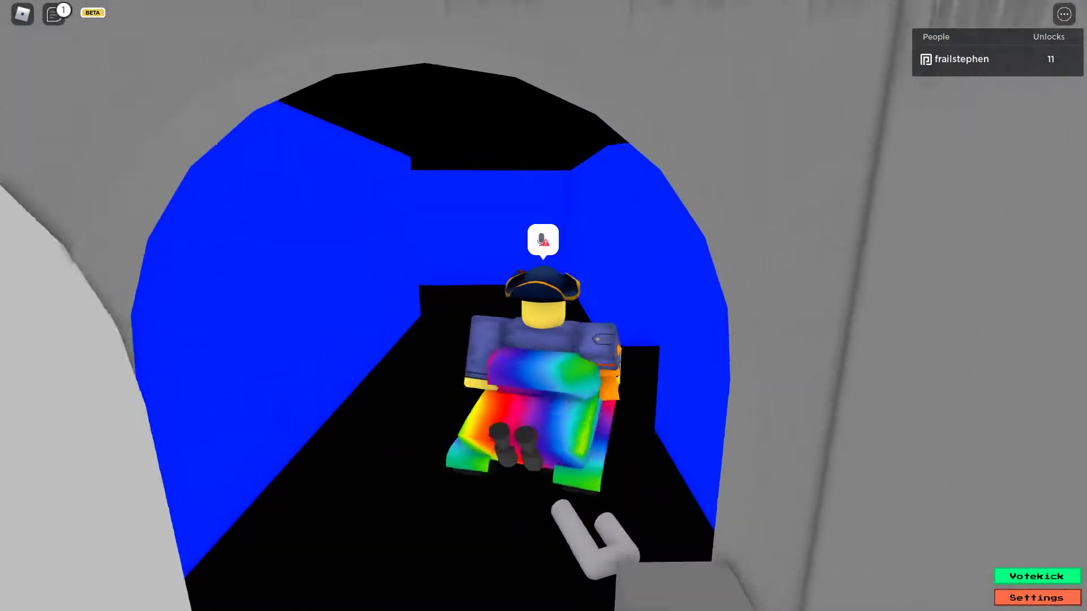
{"action": "scroll", "coordinate": [543, 307], "scroll_direction": "up", "scroll_amount": 3}
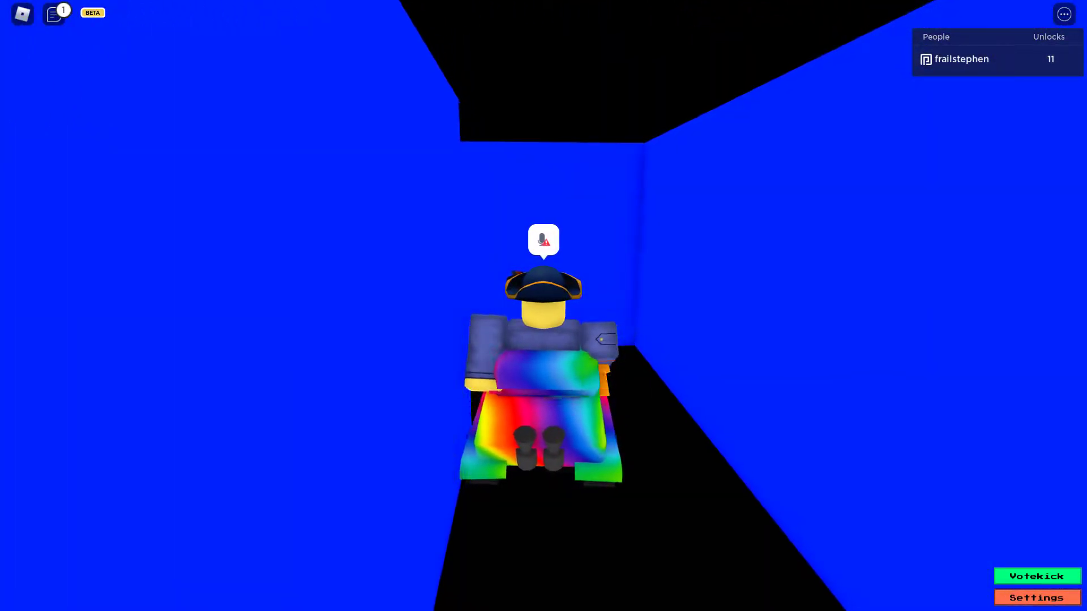
Step: Rotate the camera around the tank to face the arched door
{"action": "left_click_drag", "start_coordinate": [544, 306], "coordinate": [680, 306]}
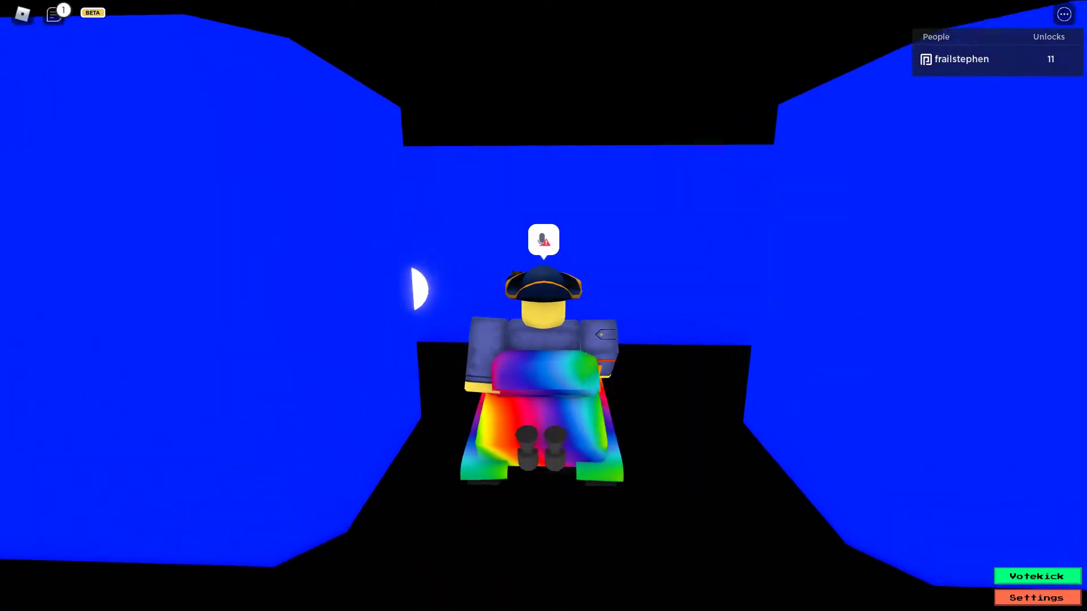
{"action": "left_click_drag", "start_coordinate": [544, 305], "coordinate": [425, 306]}
{"action": "left_click_drag", "start_coordinate": [544, 306], "coordinate": [764, 306]}
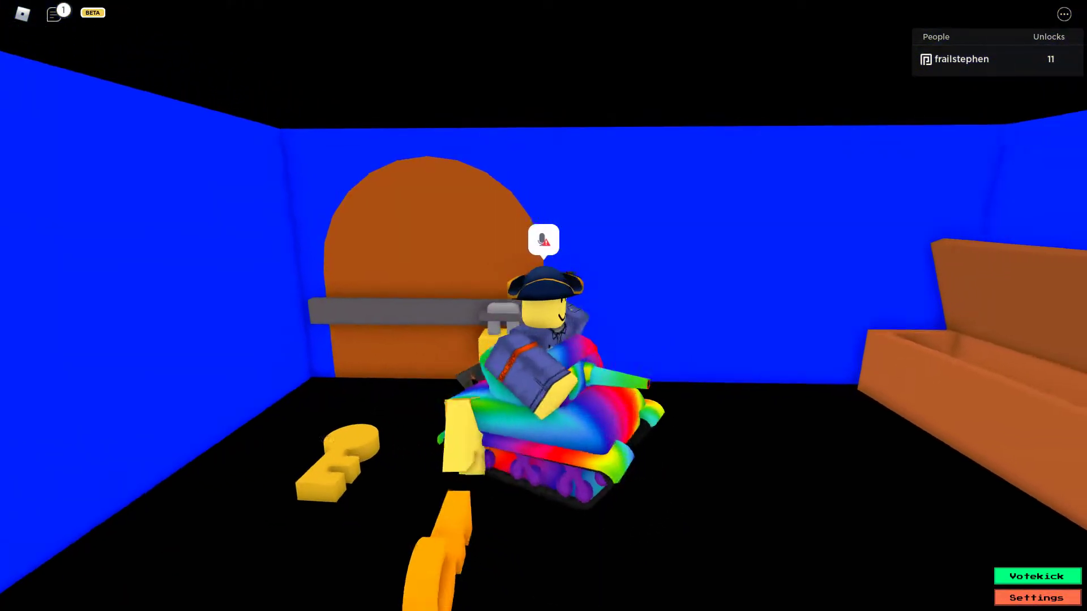
Step: Orbit the view past the door and chest, then drive down the corridor into the grey room
{"action": "left_click_drag", "start_coordinate": [543, 306], "coordinate": [764, 306]}
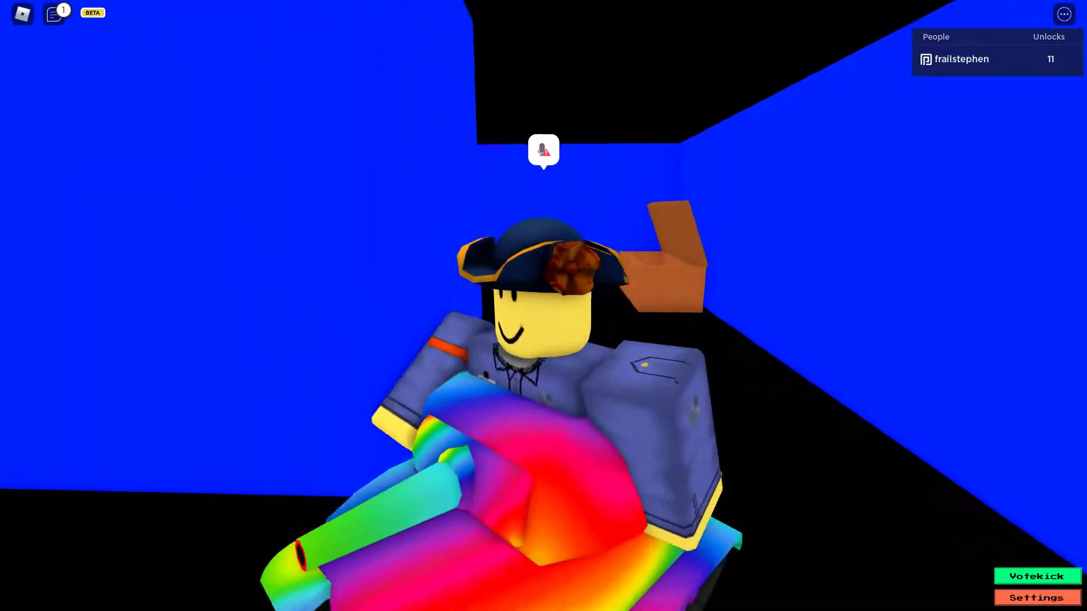
{"action": "left_click_drag", "start_coordinate": [545, 306], "coordinate": [340, 305]}
{"action": "key", "text": "w"}
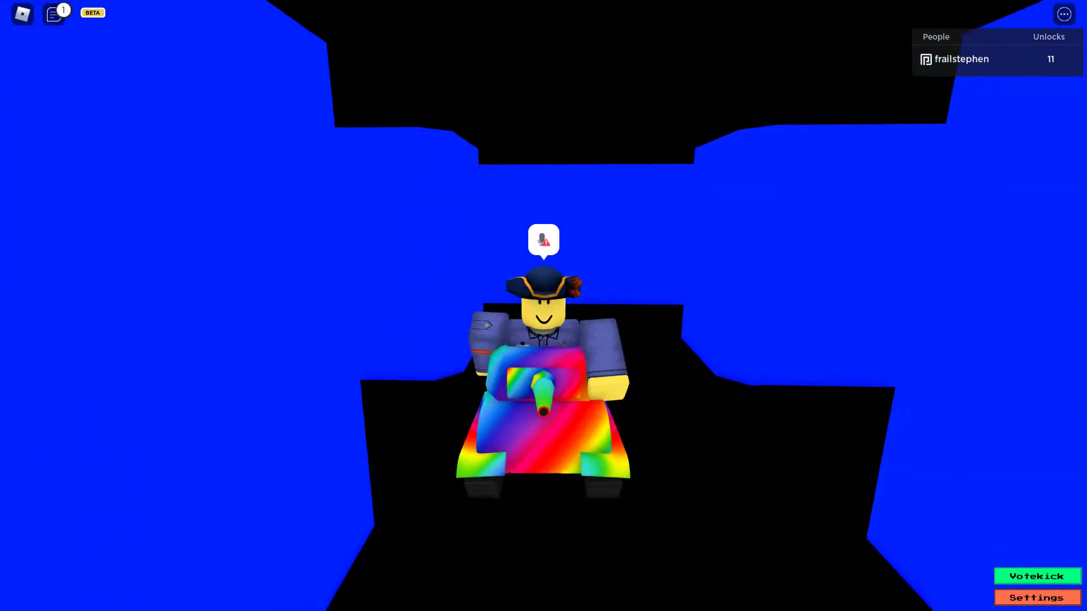
{"action": "mouse_move", "coordinate": [544, 306]}
{"action": "left_mouse_down"}
{"action": "mouse_move", "coordinate": [764, 306]}
{"action": "mouse_move", "coordinate": [544, 307]}
{"action": "mouse_move", "coordinate": [764, 306]}
{"action": "mouse_move", "coordinate": [543, 306]}
{"action": "mouse_move", "coordinate": [764, 306]}
{"action": "mouse_move", "coordinate": [680, 255]}
{"action": "left_mouse_up"}
{"action": "key", "text": "w"}
{"action": "key", "text": "w"}
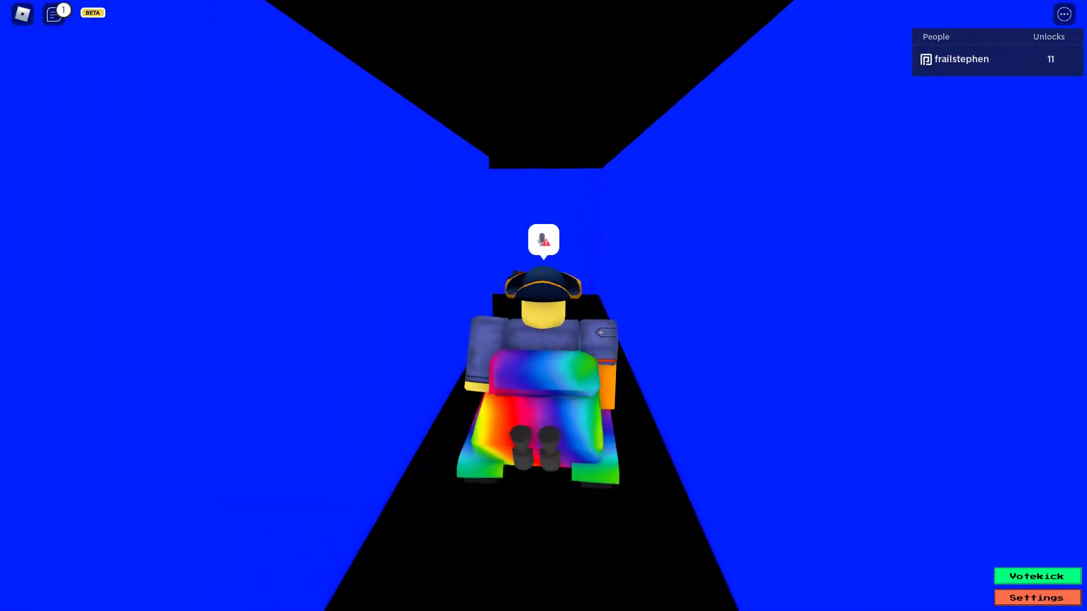
Step: Drive along the blue corridors, through the junction and bend, into the tunnel
{"action": "left_click_drag", "start_coordinate": [543, 305], "coordinate": [447, 243]}
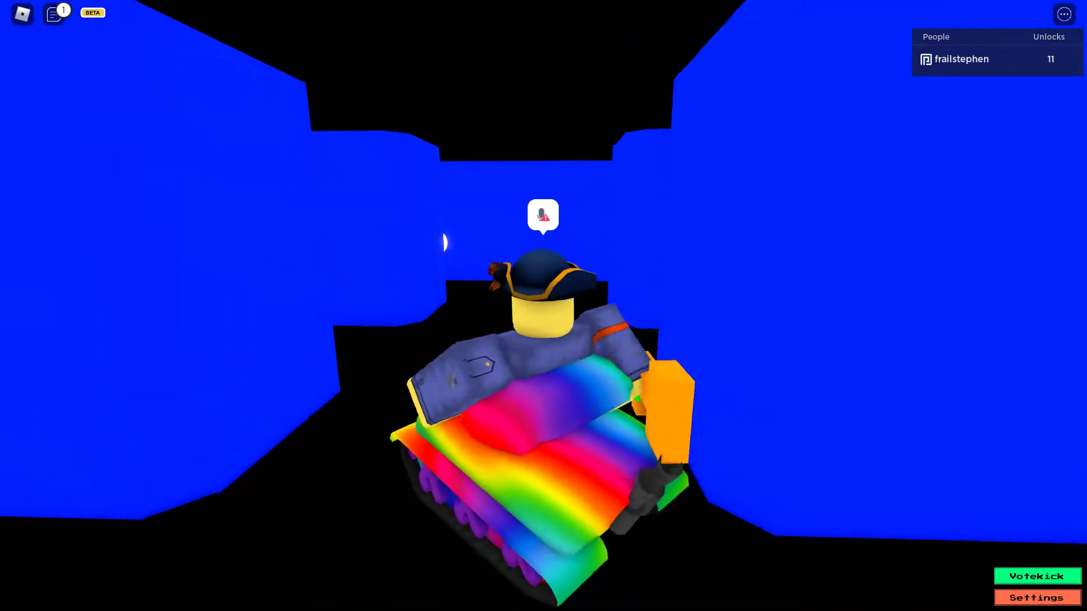
{"action": "key", "text": "w"}
{"action": "left_click_drag", "start_coordinate": [543, 306], "coordinate": [680, 306]}
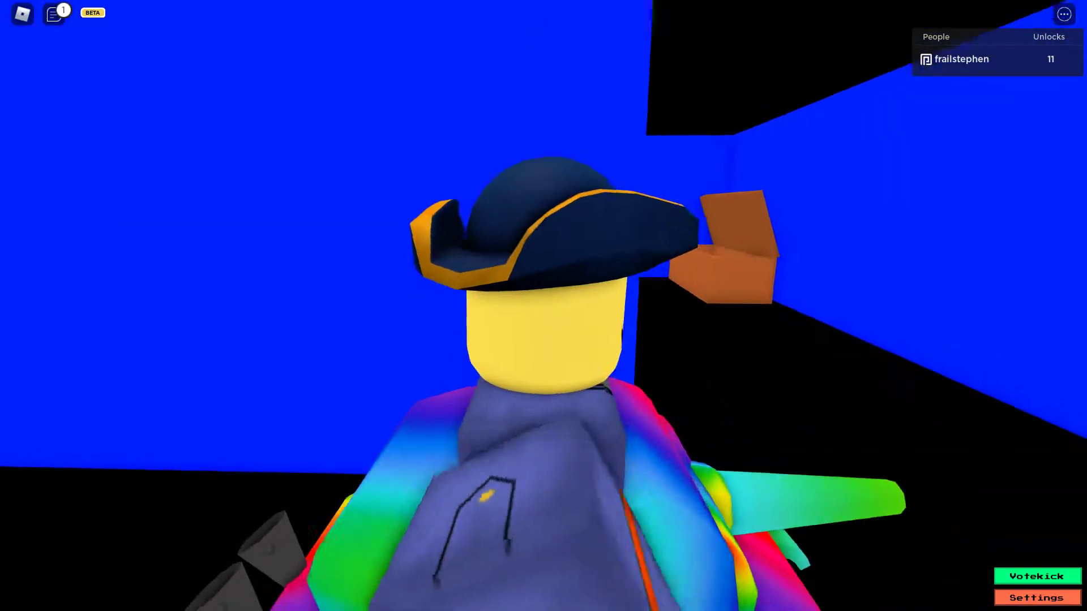
{"action": "scroll", "coordinate": [544, 306], "scroll_direction": "down", "scroll_amount": 2}
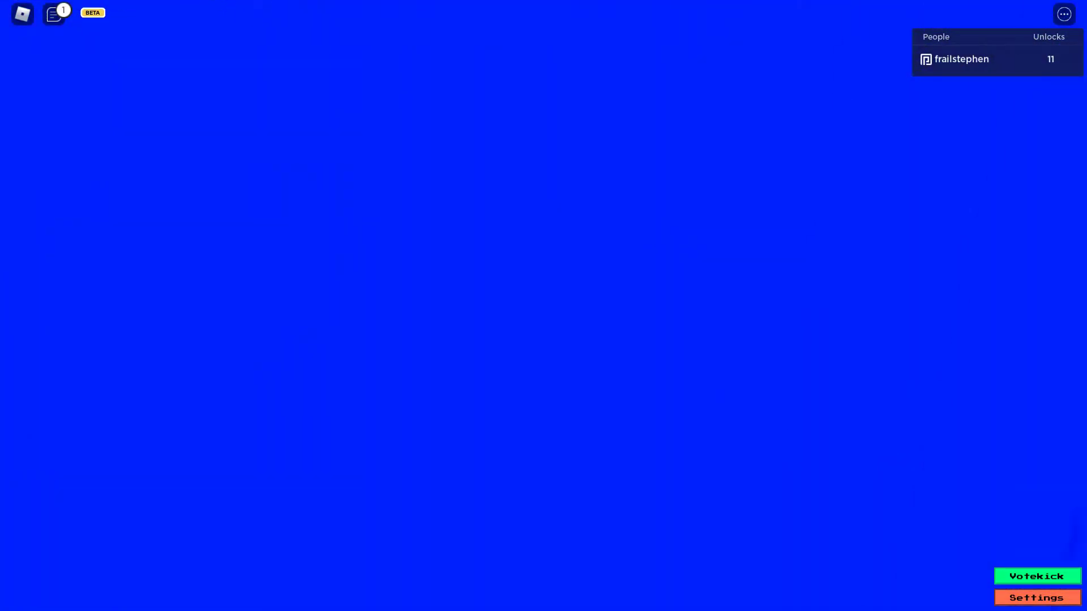
{"action": "left_click_drag", "start_coordinate": [544, 306], "coordinate": [628, 306]}
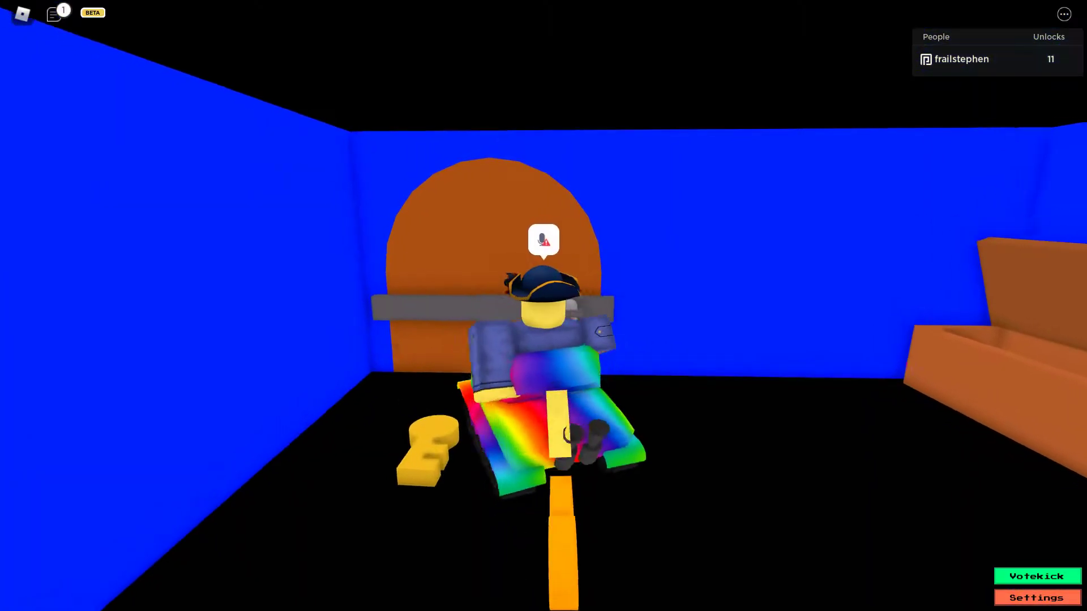
{"action": "left_click_drag", "start_coordinate": [544, 306], "coordinate": [713, 306]}
{"action": "key", "text": "w"}
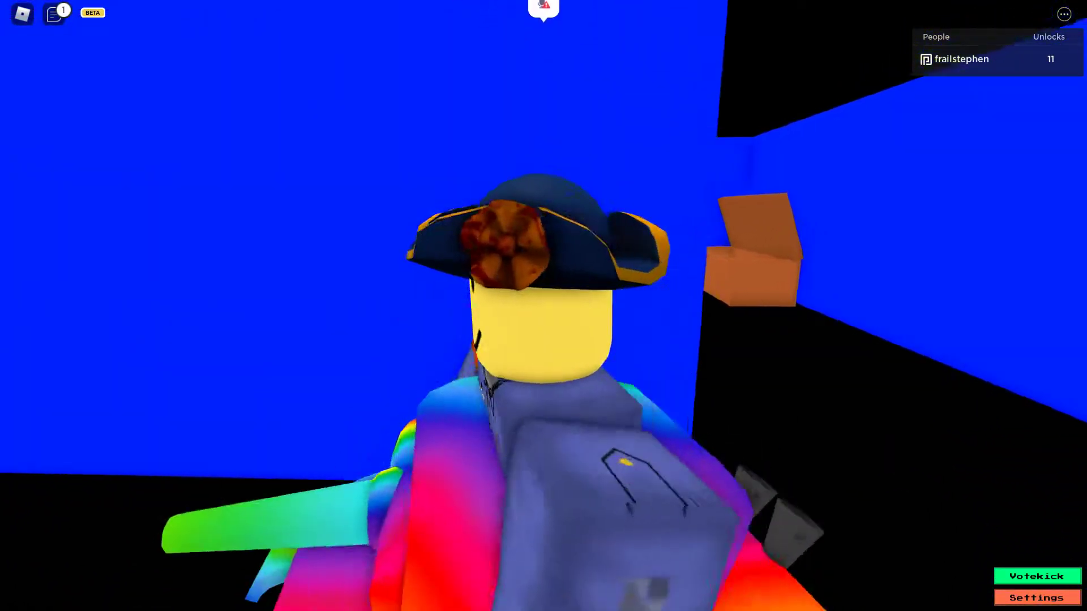
{"action": "key", "text": "w"}
{"action": "key", "text": "w"}
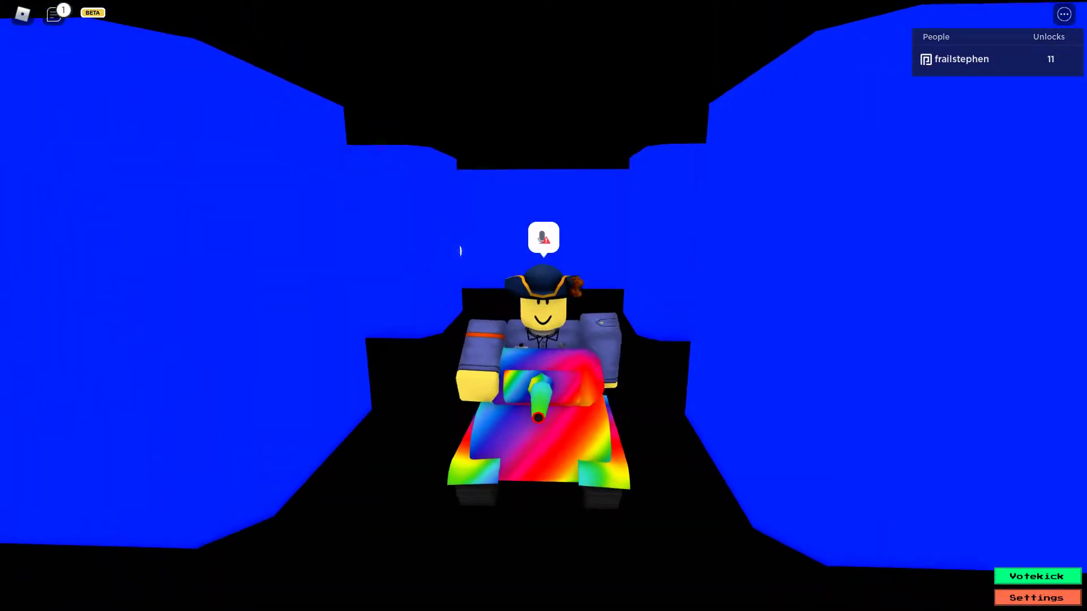
{"action": "key", "text": "w"}
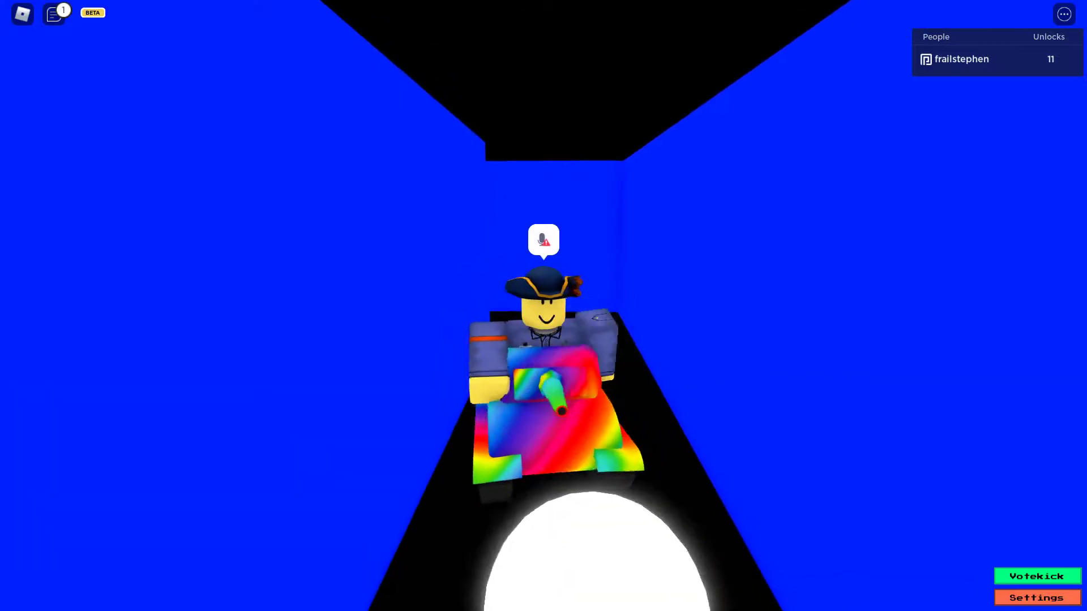
{"action": "key", "text": "w"}
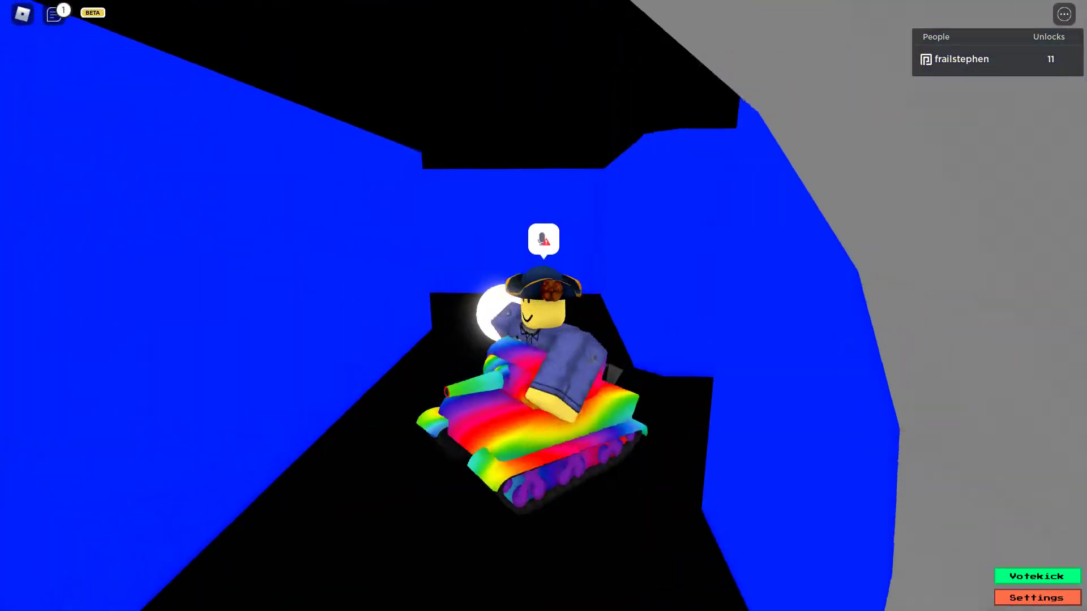
{"action": "key", "text": "w"}
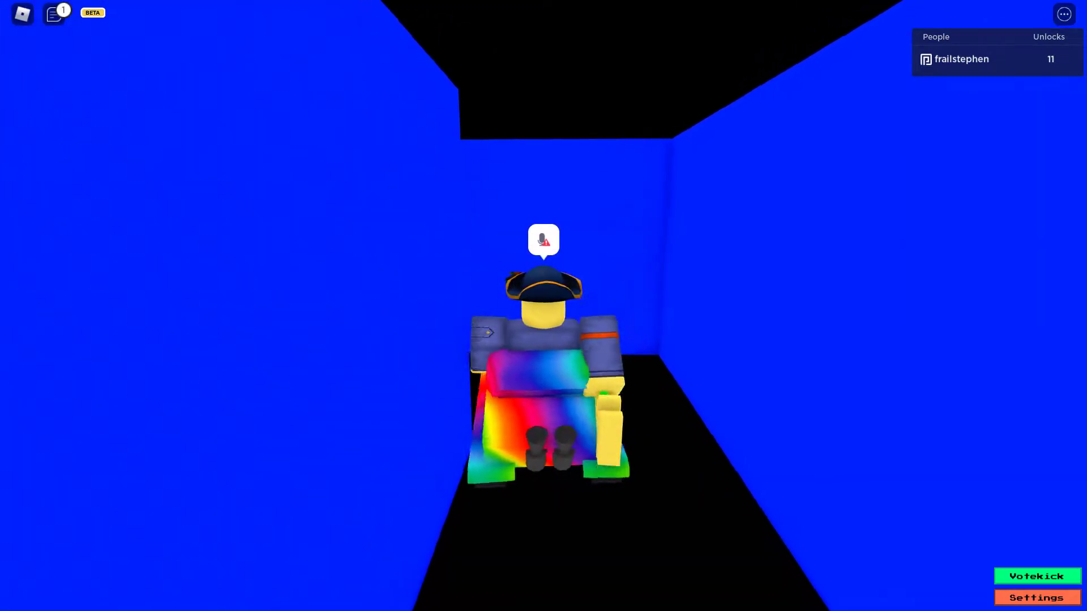
Step: Follow the tunnel to the chest and padlocked door, then drive away past the chest
{"action": "key", "text": "w"}
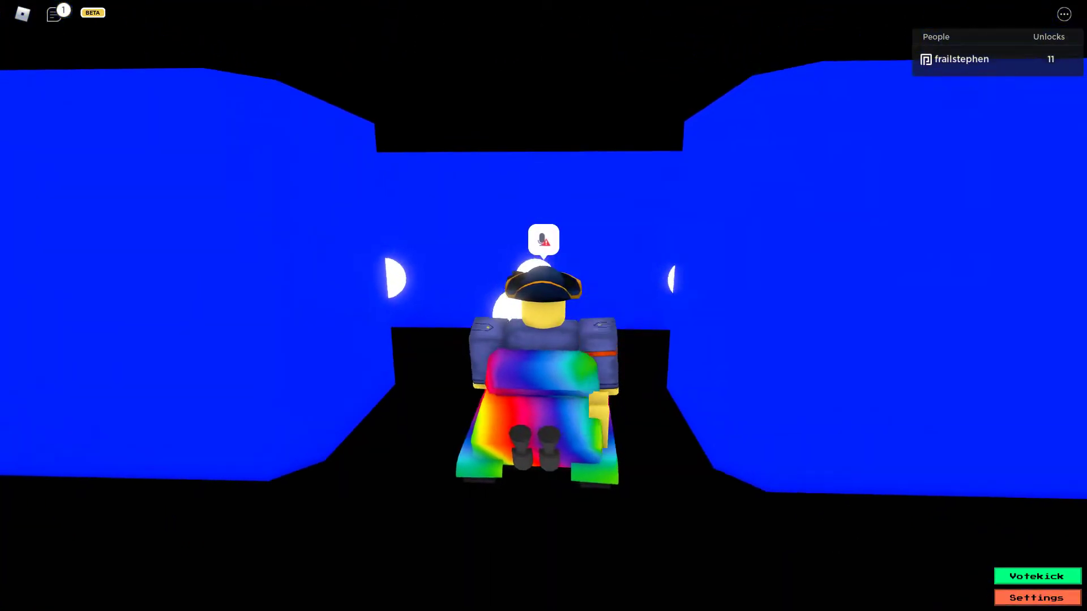
{"action": "key", "text": "w"}
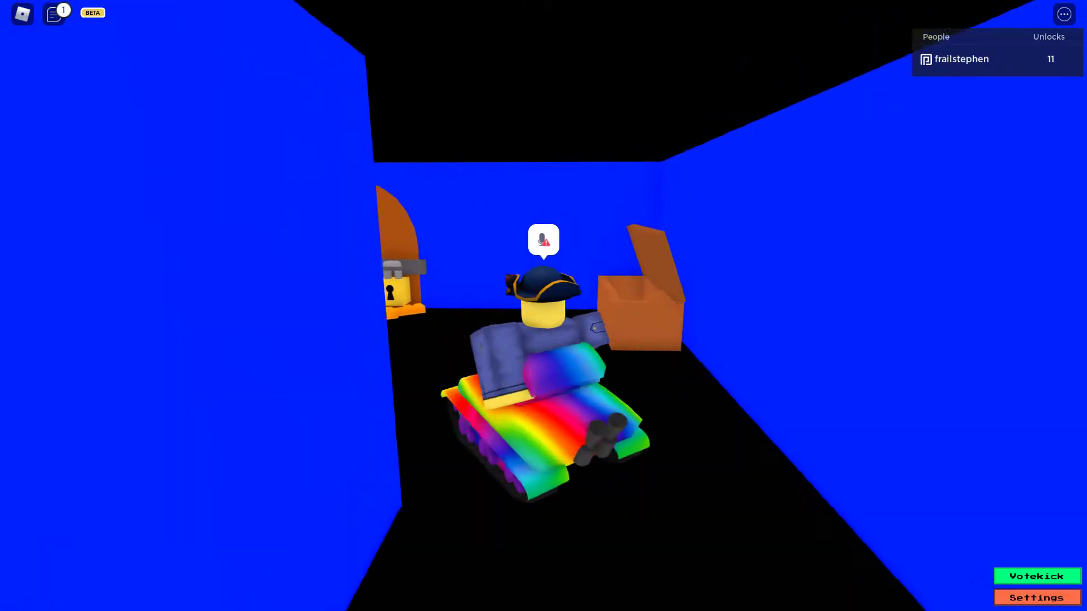
{"action": "key", "text": "w"}
{"action": "key", "text": "w"}
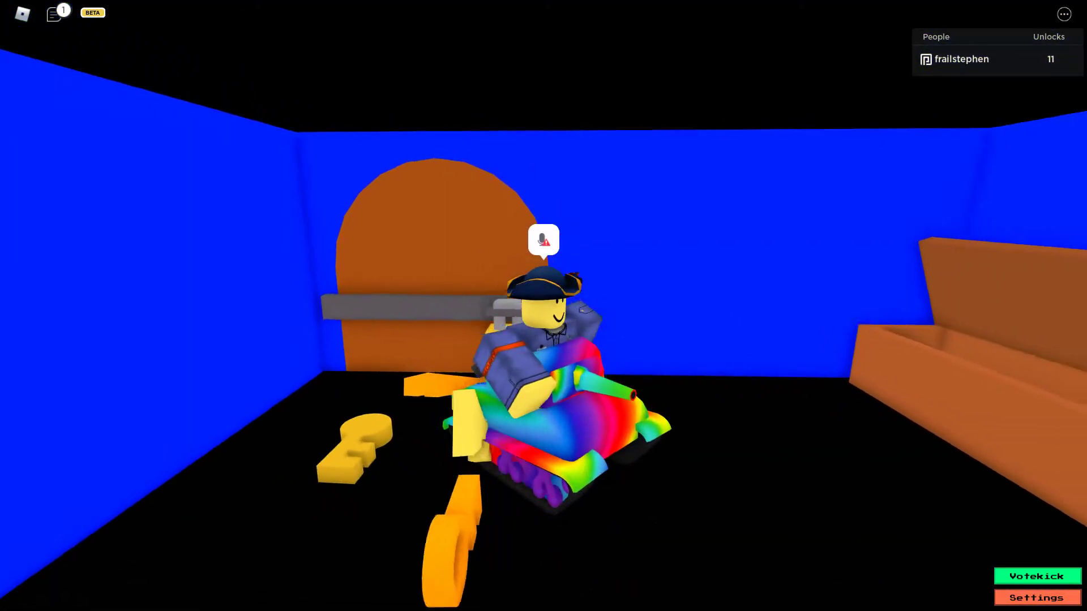
{"action": "key", "text": "w"}
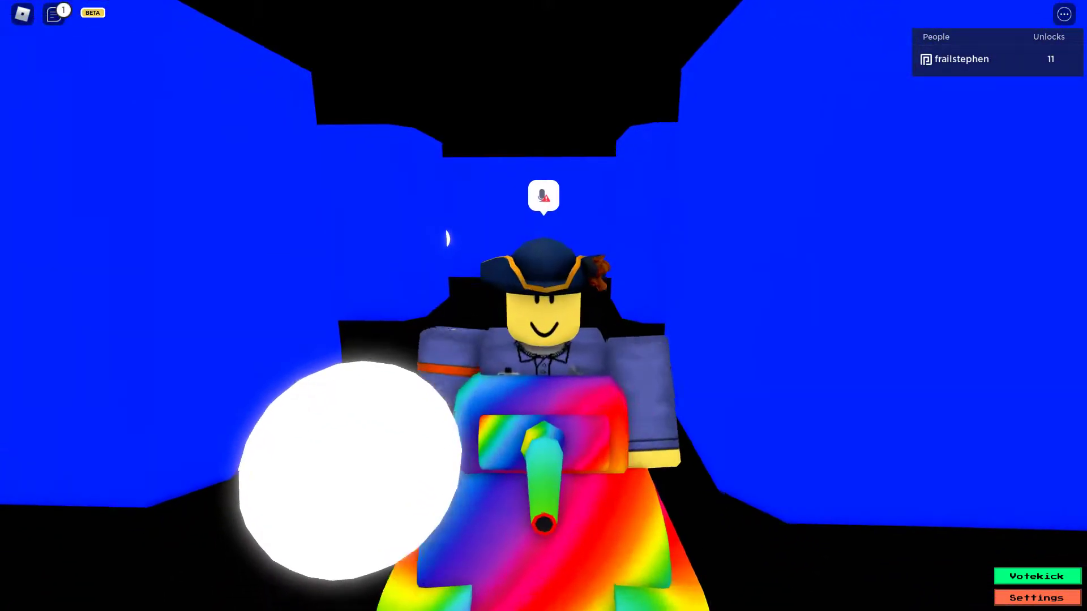
Step: Loop out through the tunnel and back along the corridor to the padlocked door
{"action": "key", "text": "w"}
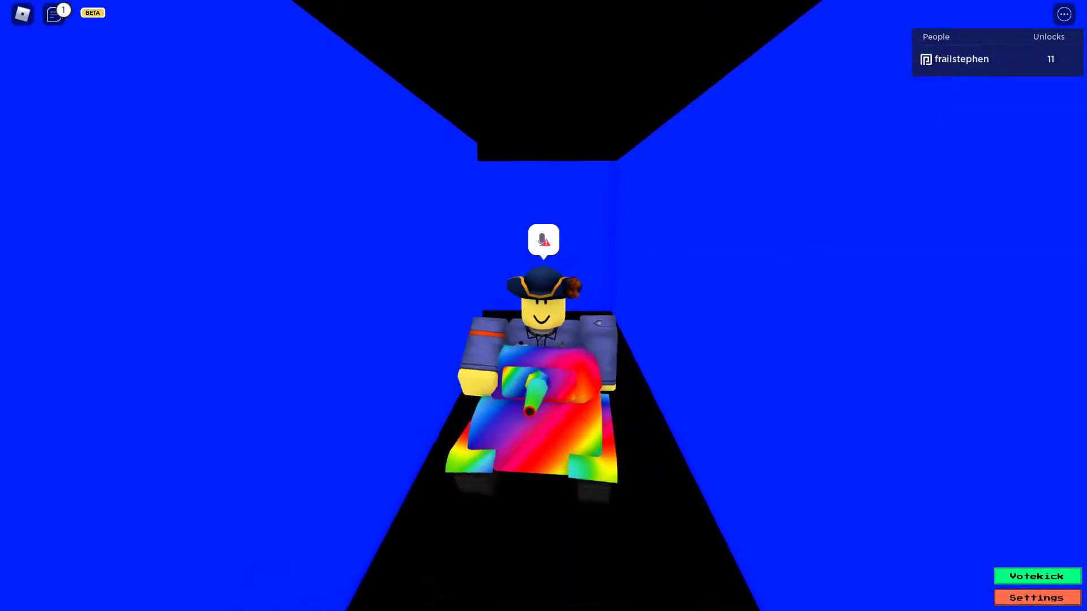
{"action": "key", "text": "w"}
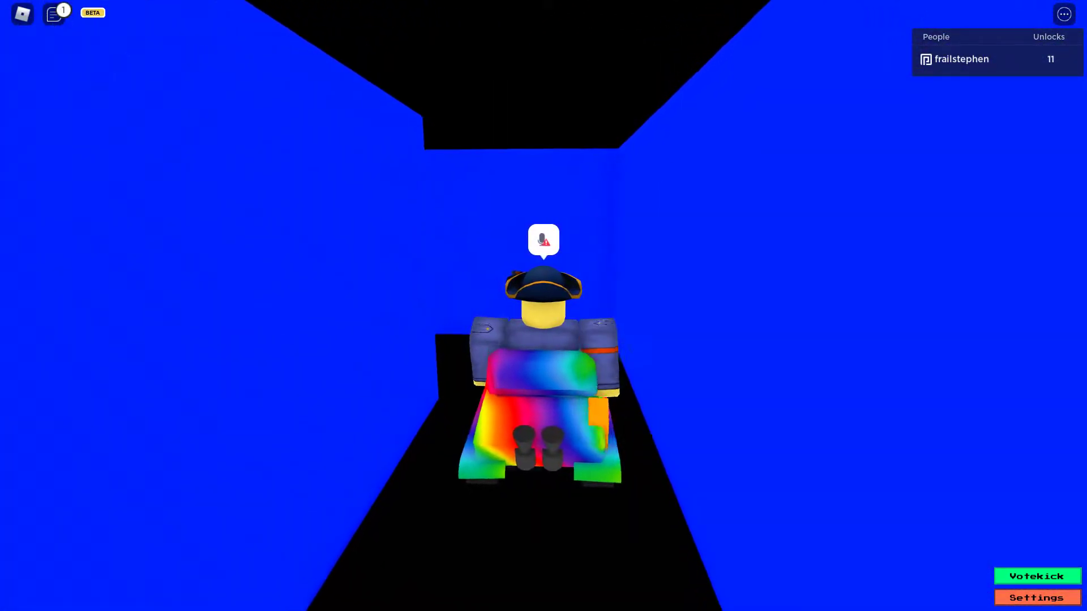
{"action": "key", "text": "w"}
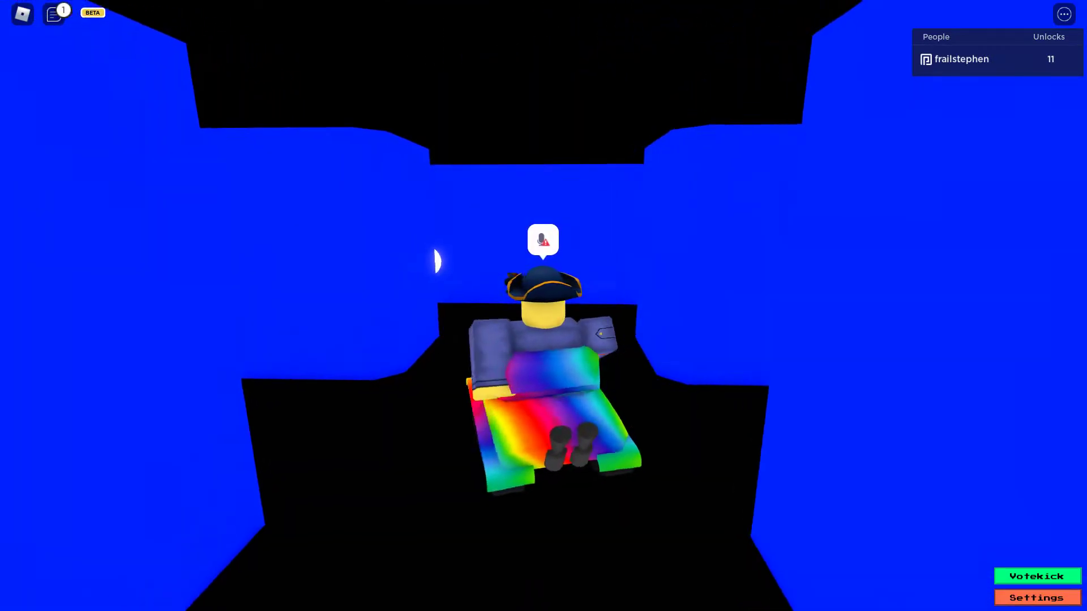
{"action": "key", "text": "w"}
{"action": "key", "text": "w"}
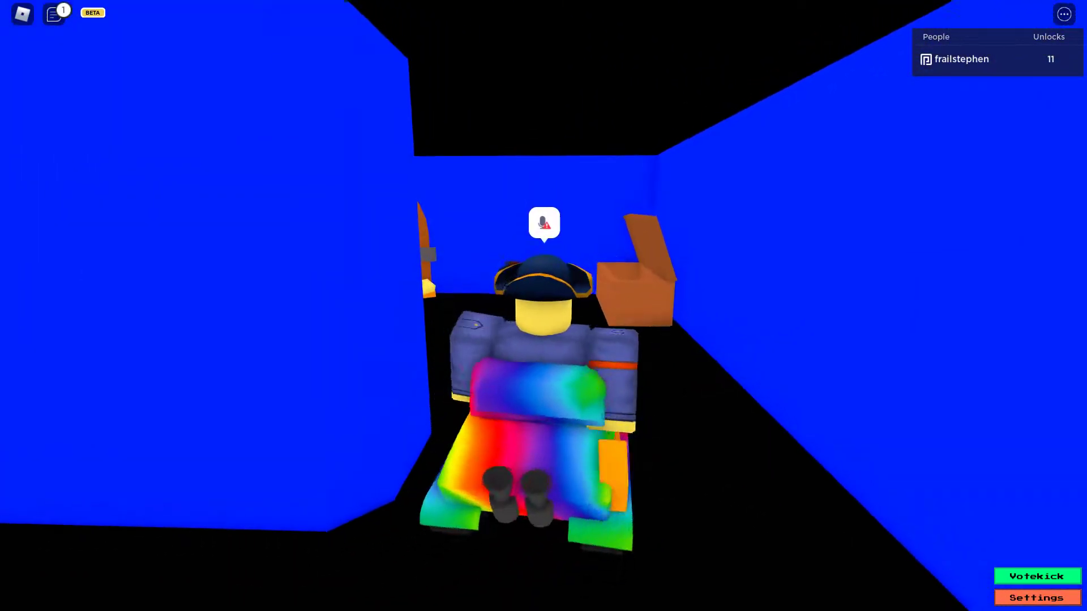
{"action": "key", "text": "w"}
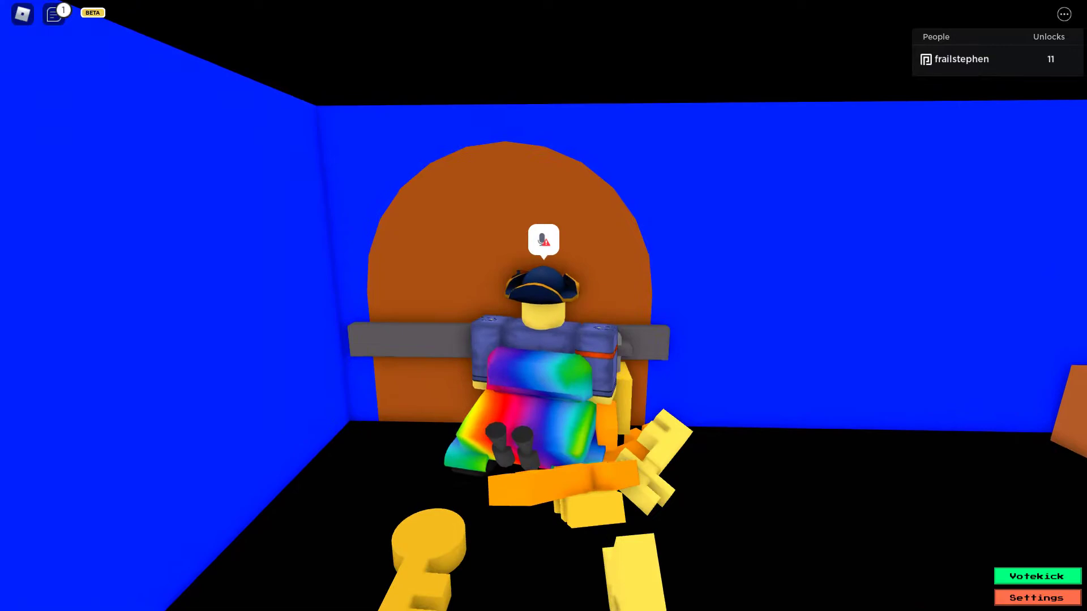
Step: Take another lap down the blue corridor and tunnel back toward the door and chest room
{"action": "key", "text": "w"}
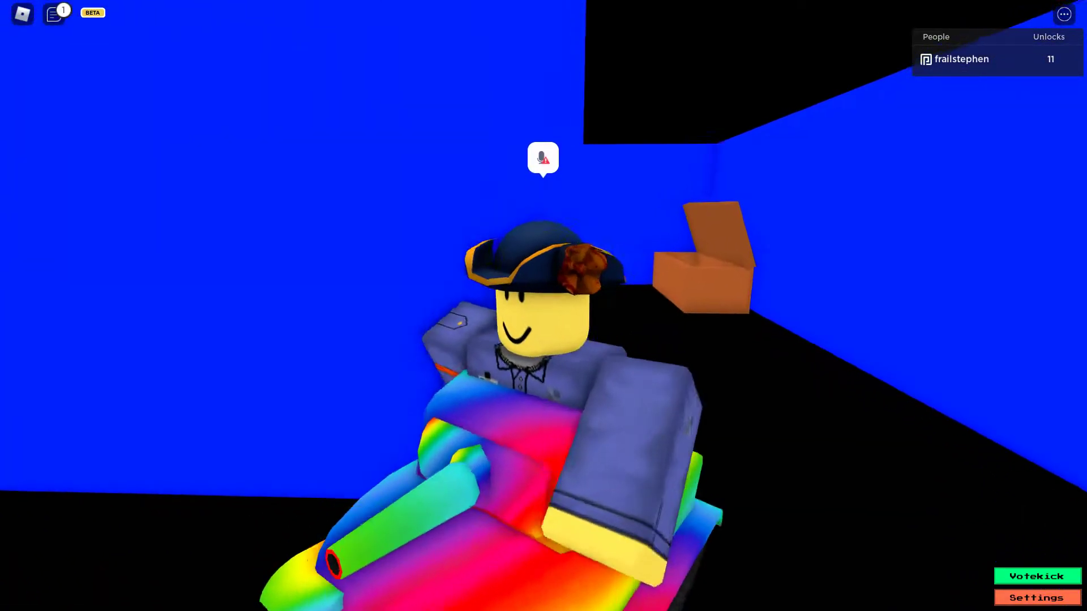
{"action": "key", "text": "w"}
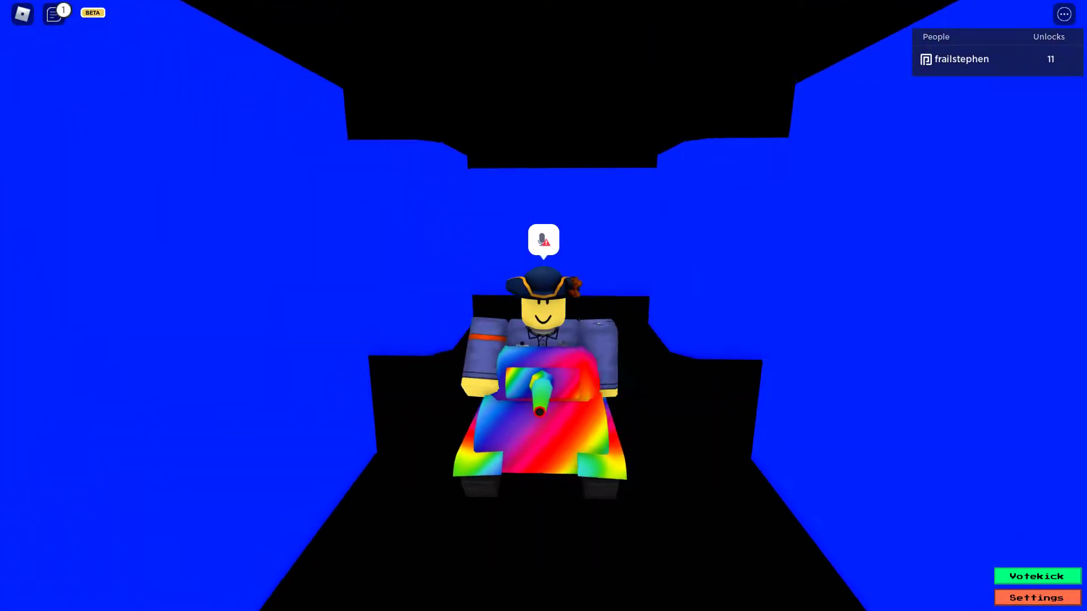
{"action": "key", "text": "w"}
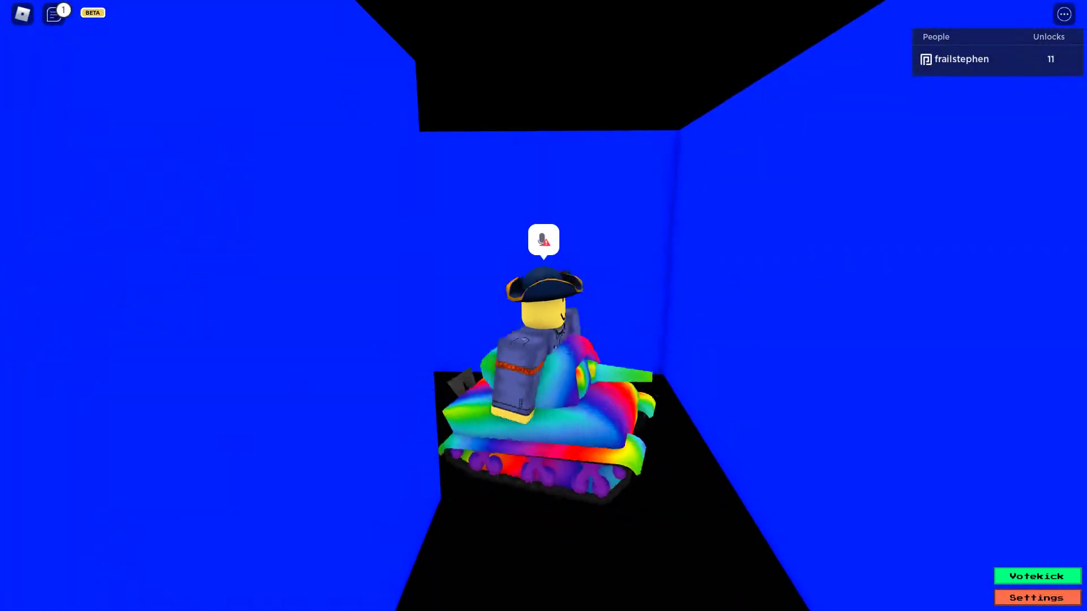
{"action": "key", "text": "w"}
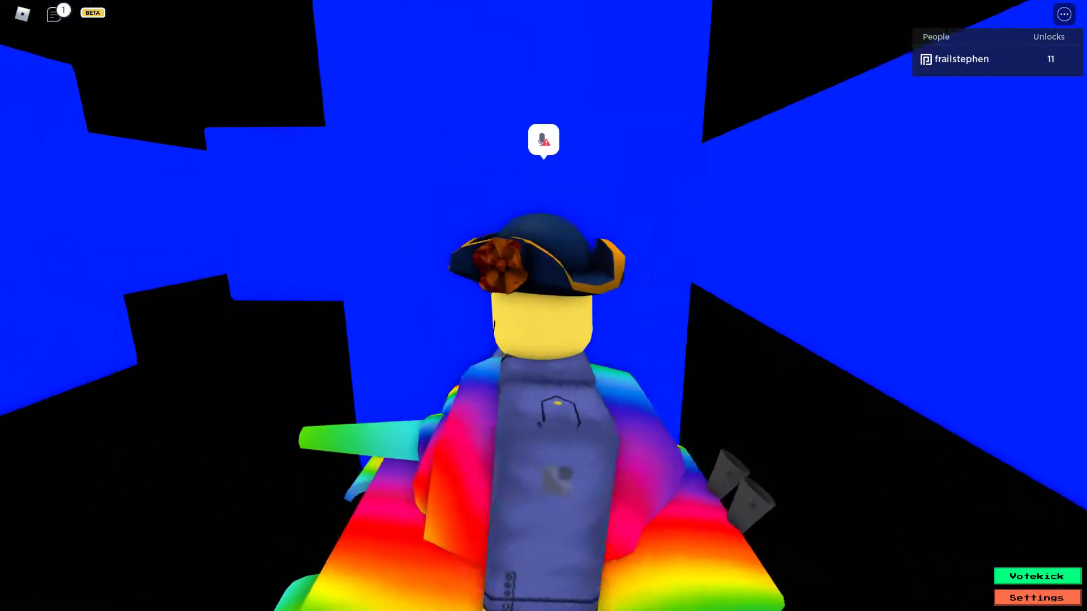
{"action": "key", "text": "w"}
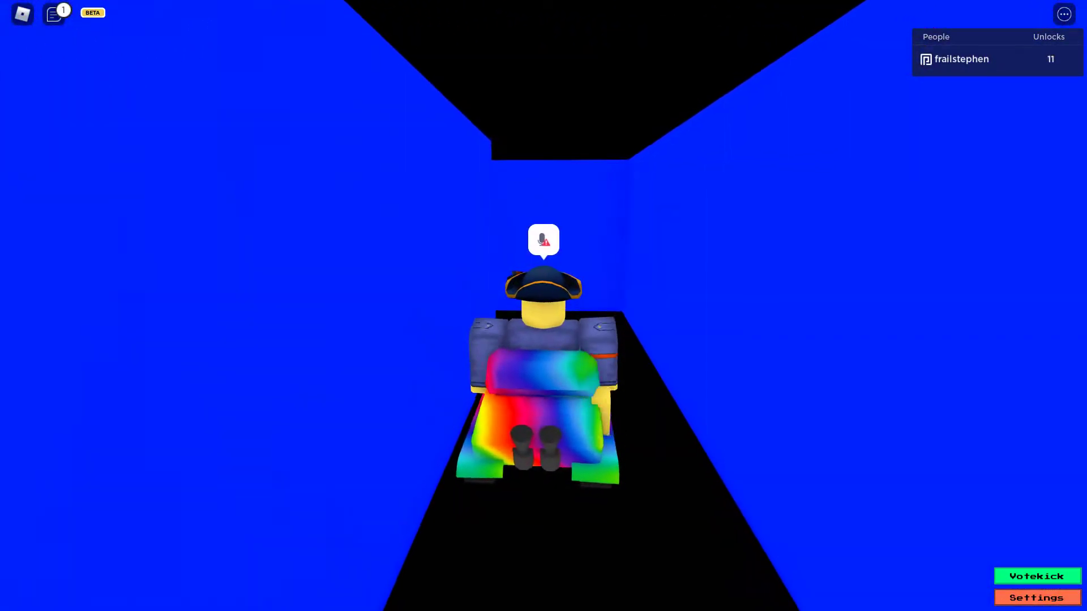
{"action": "key", "text": "w"}
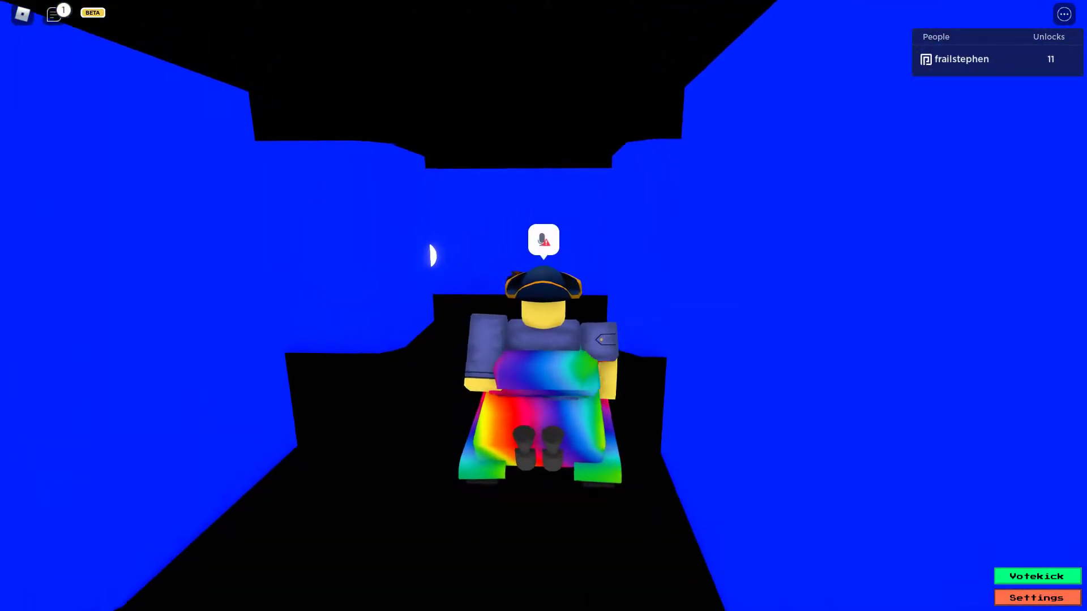
{"action": "key", "text": "w"}
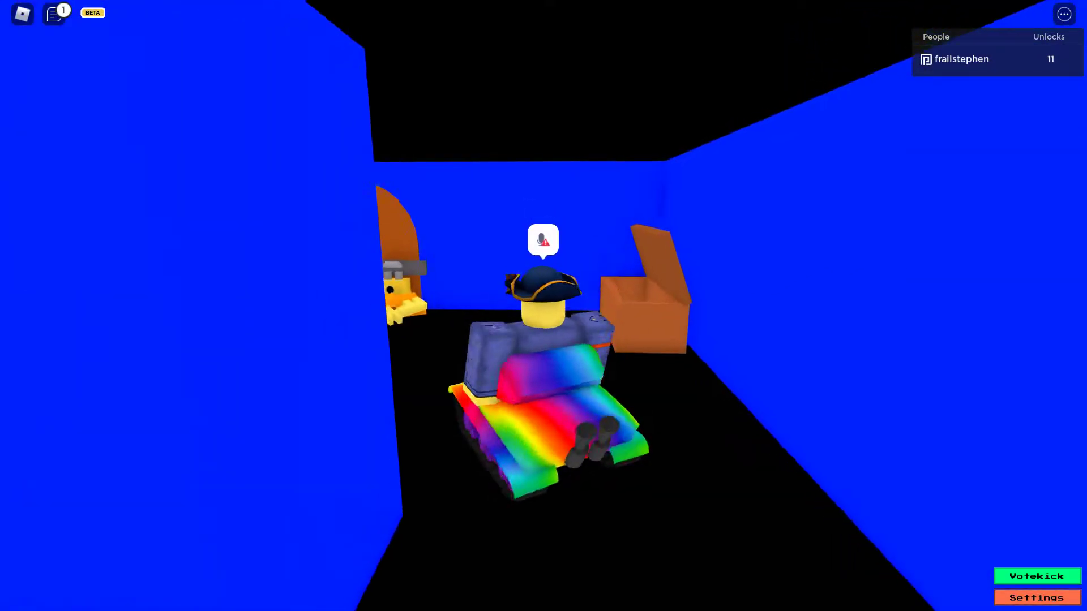
Step: Swing the camera toward the chest corner, then turn from the archway into the blue tunnel
{"action": "left_click_drag", "start_coordinate": [764, 340], "coordinate": [425, 340]}
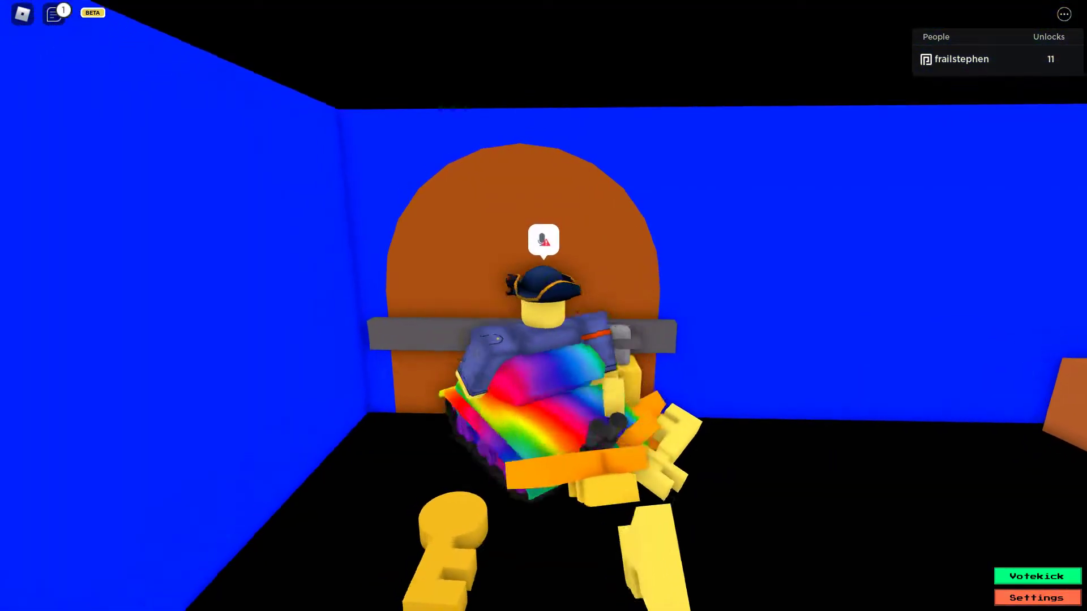
{"action": "left_click_drag", "start_coordinate": [764, 340], "coordinate": [340, 340]}
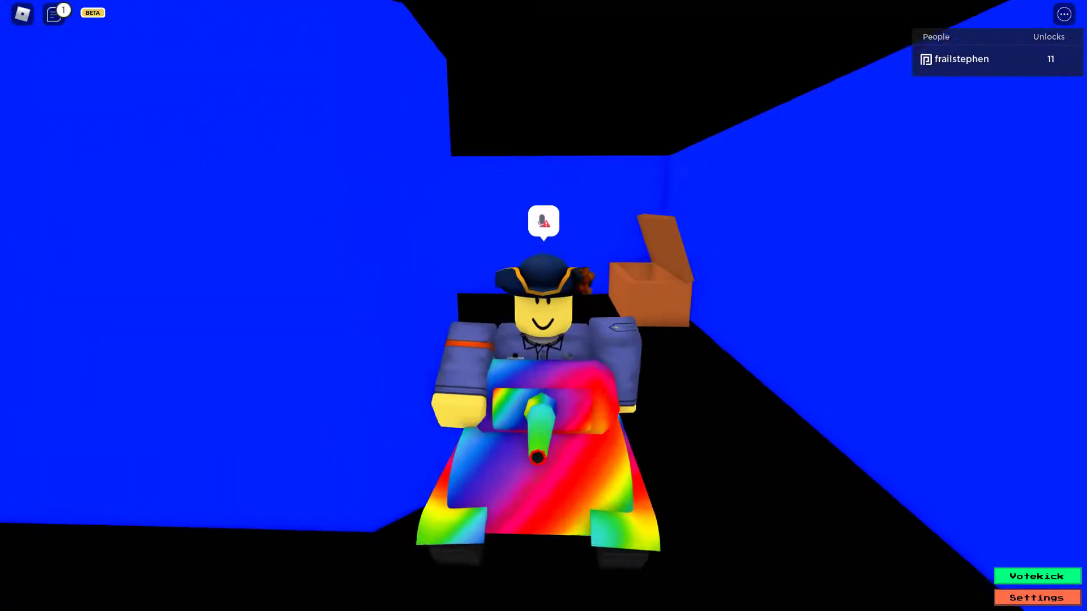
{"action": "left_click_drag", "start_coordinate": [764, 340], "coordinate": [340, 340]}
{"action": "key", "text": "w"}
{"action": "key", "text": "w"}
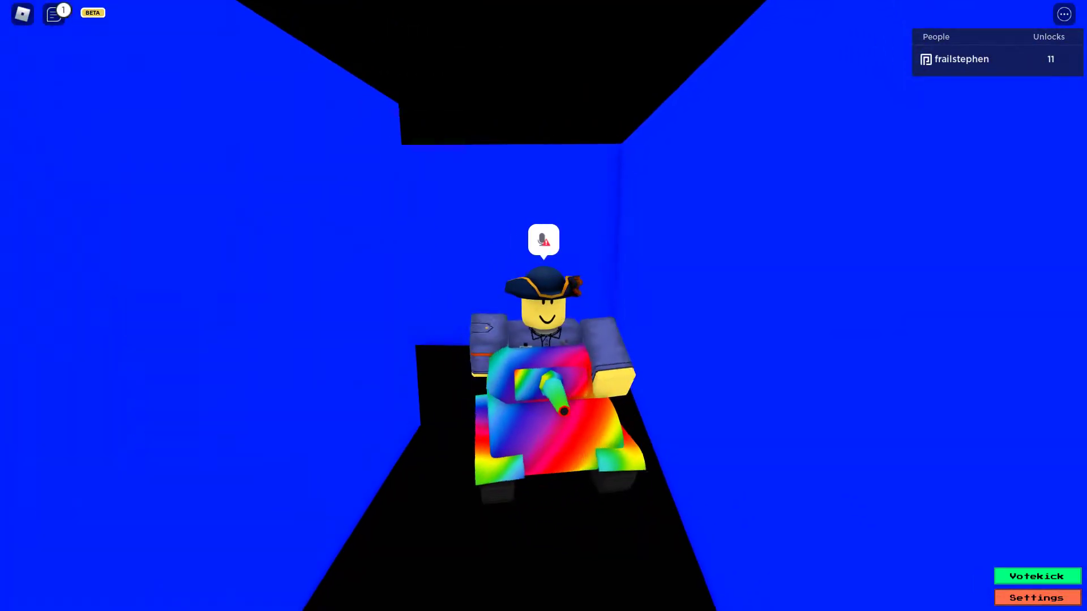
{"action": "key", "text": "w"}
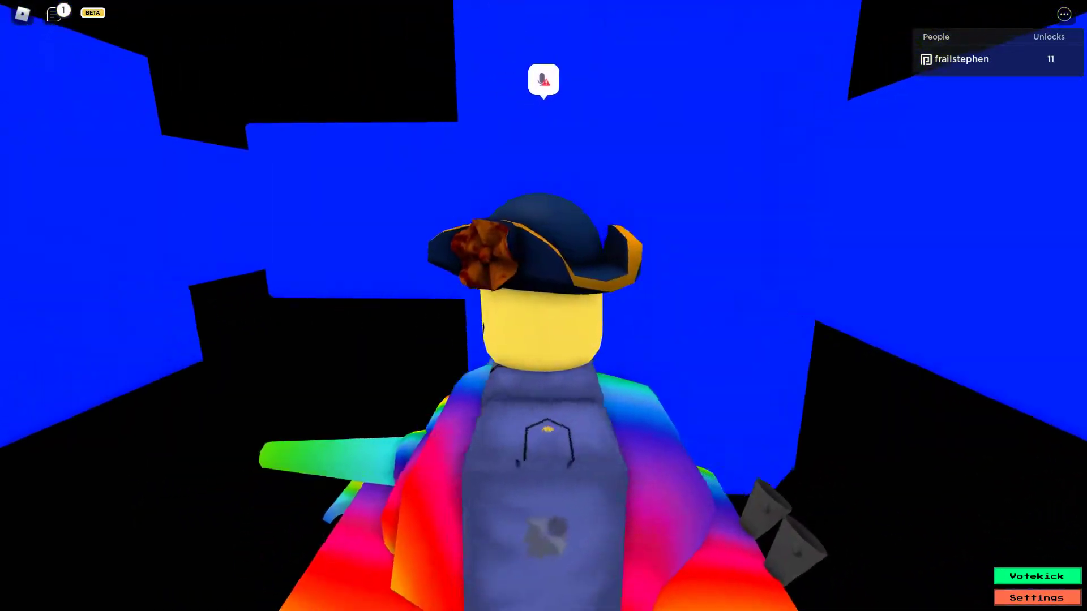
Step: Drive the tank along the blue maze corridor and down the blue tunnel
{"action": "key", "text": "w"}
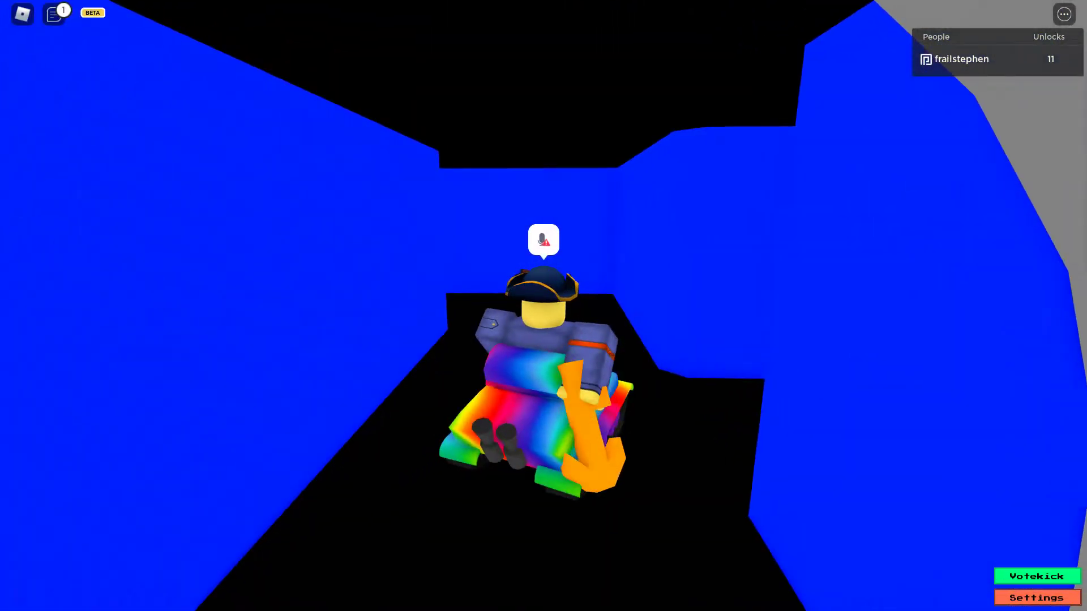
{"action": "key", "text": "w"}
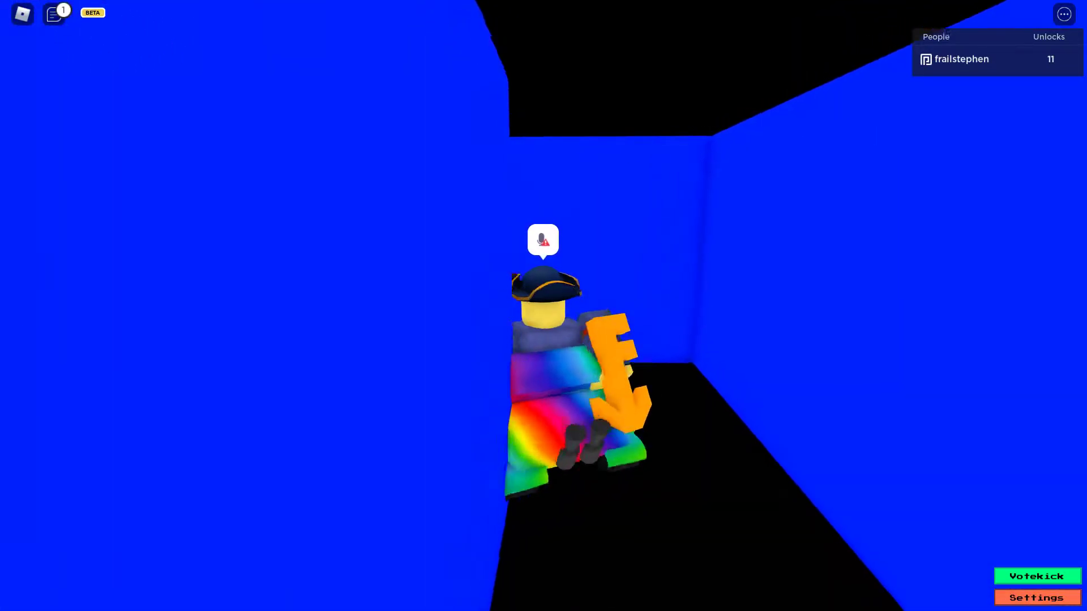
{"action": "left_click_drag", "start_coordinate": [543, 340], "coordinate": [425, 340]}
{"action": "key", "text": "w"}
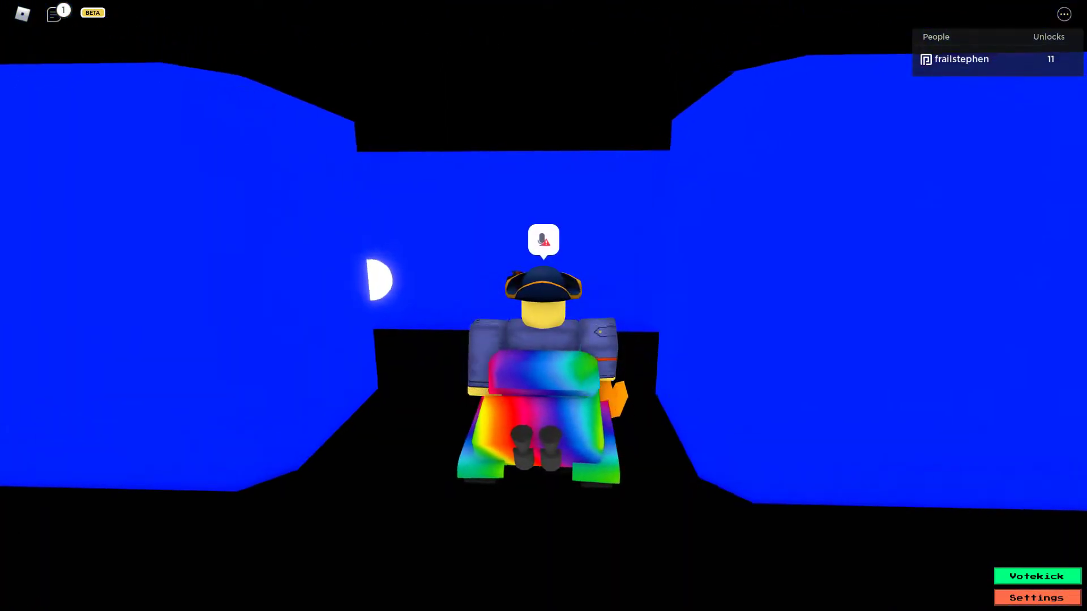
{"action": "scroll", "coordinate": [544, 339], "scroll_direction": "up", "scroll_amount": 5}
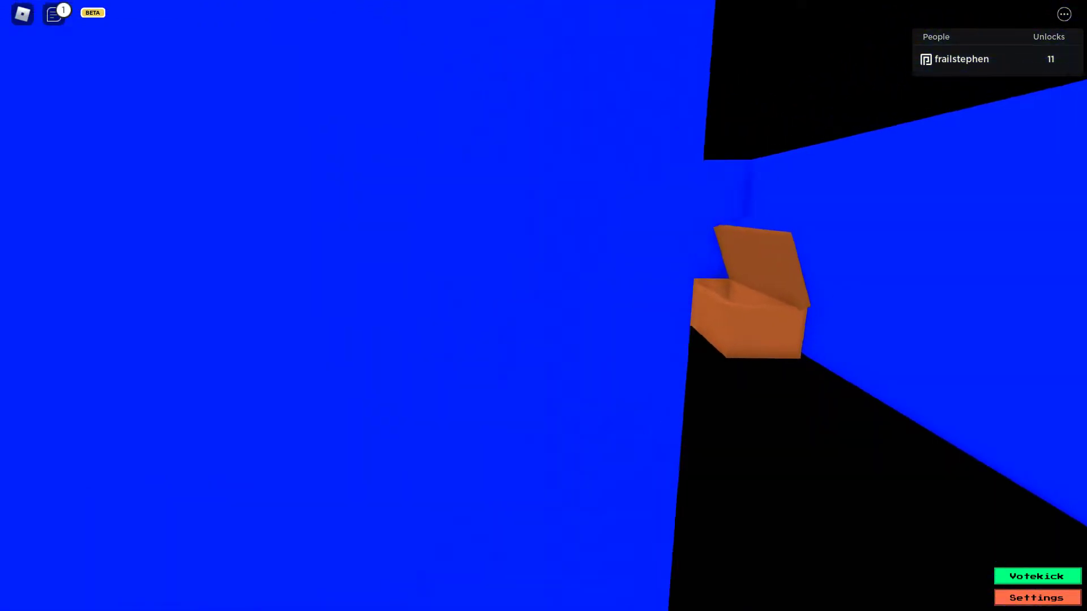
{"action": "scroll", "coordinate": [544, 339], "scroll_direction": "down", "scroll_amount": 5}
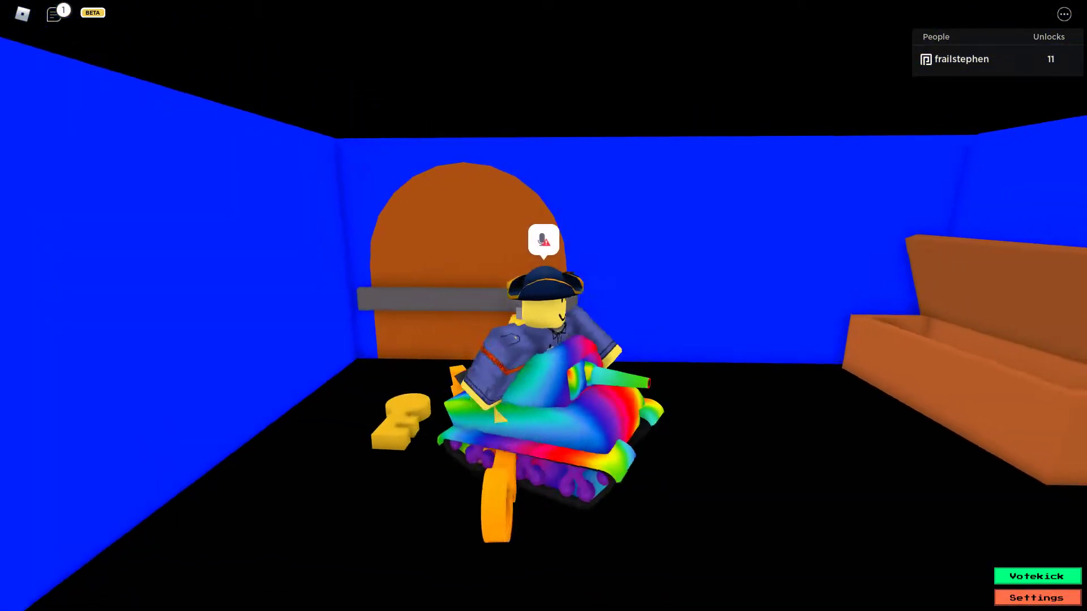
{"action": "scroll", "coordinate": [543, 340], "scroll_direction": "up", "scroll_amount": 3}
{"action": "scroll", "coordinate": [544, 340], "scroll_direction": "down", "scroll_amount": 5}
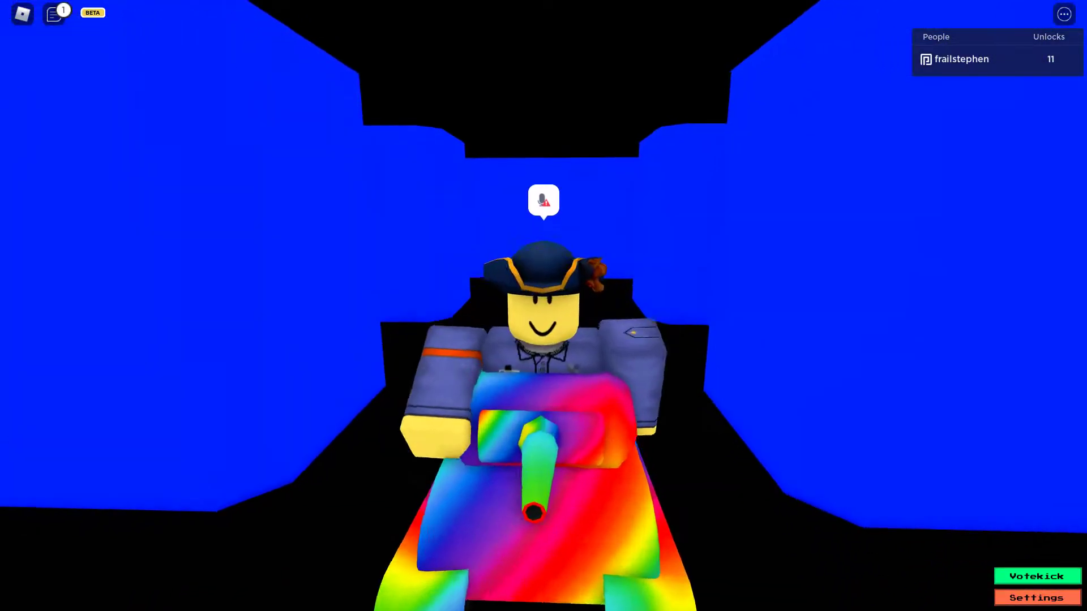
{"action": "scroll", "coordinate": [544, 340], "scroll_direction": "down", "scroll_amount": 3}
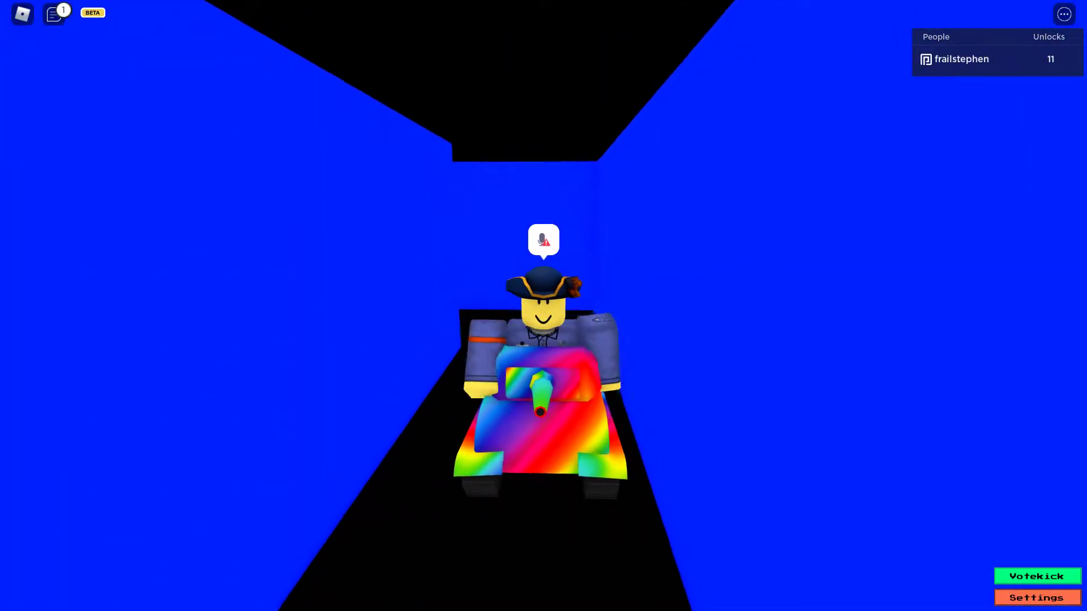
{"action": "scroll", "coordinate": [544, 339], "scroll_direction": "up", "scroll_amount": 3}
{"action": "scroll", "coordinate": [543, 340], "scroll_direction": "down", "scroll_amount": 4}
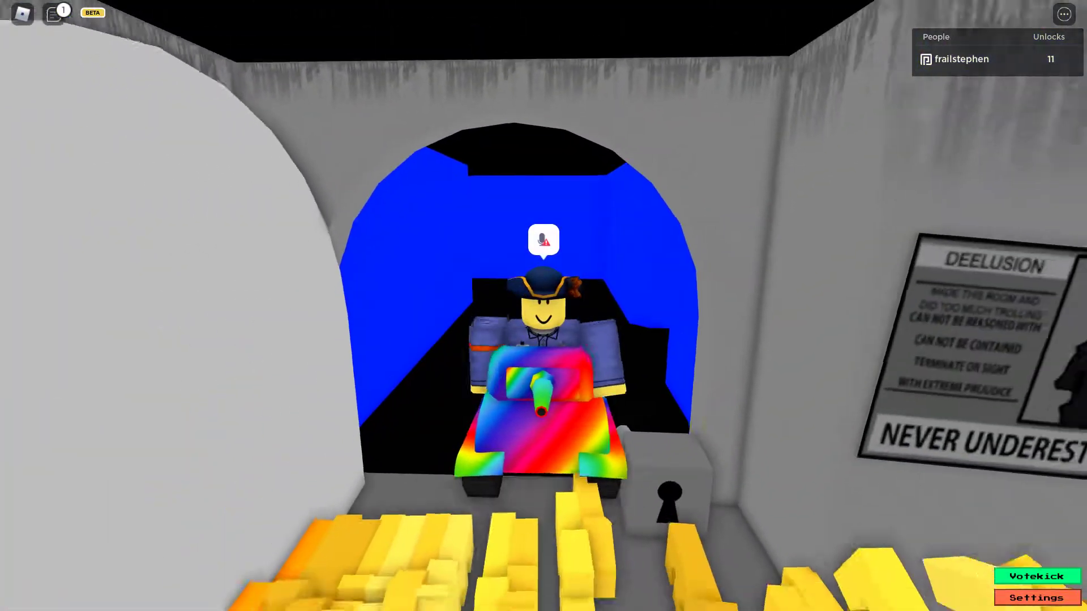
{"action": "scroll", "coordinate": [544, 339], "scroll_direction": "down", "scroll_amount": 3}
{"action": "key", "text": "w"}
{"action": "scroll", "coordinate": [544, 339], "scroll_direction": "up", "scroll_amount": 4}
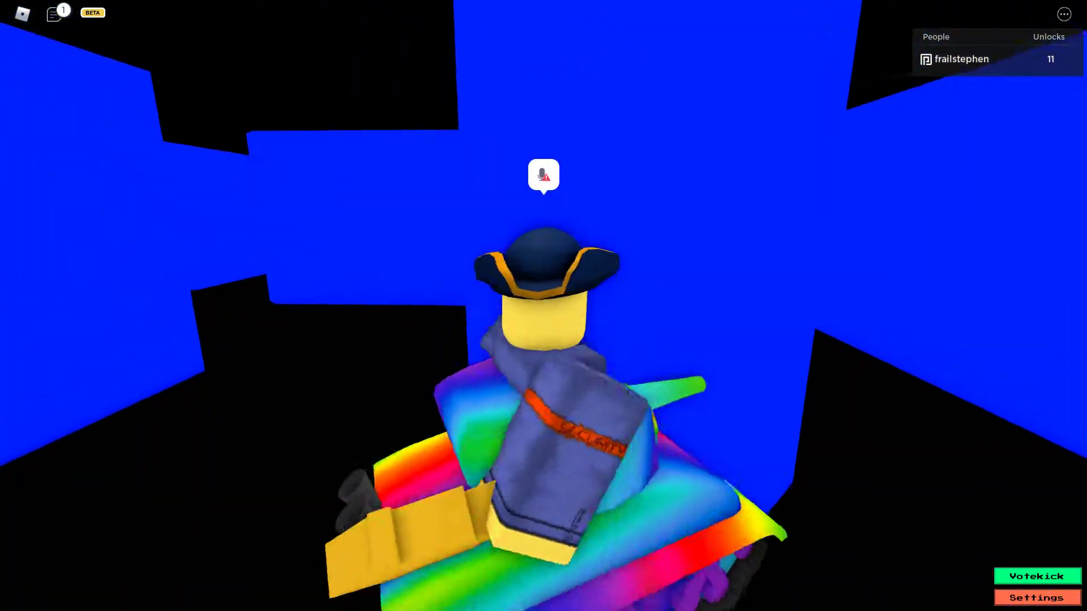
{"action": "key", "text": "w"}
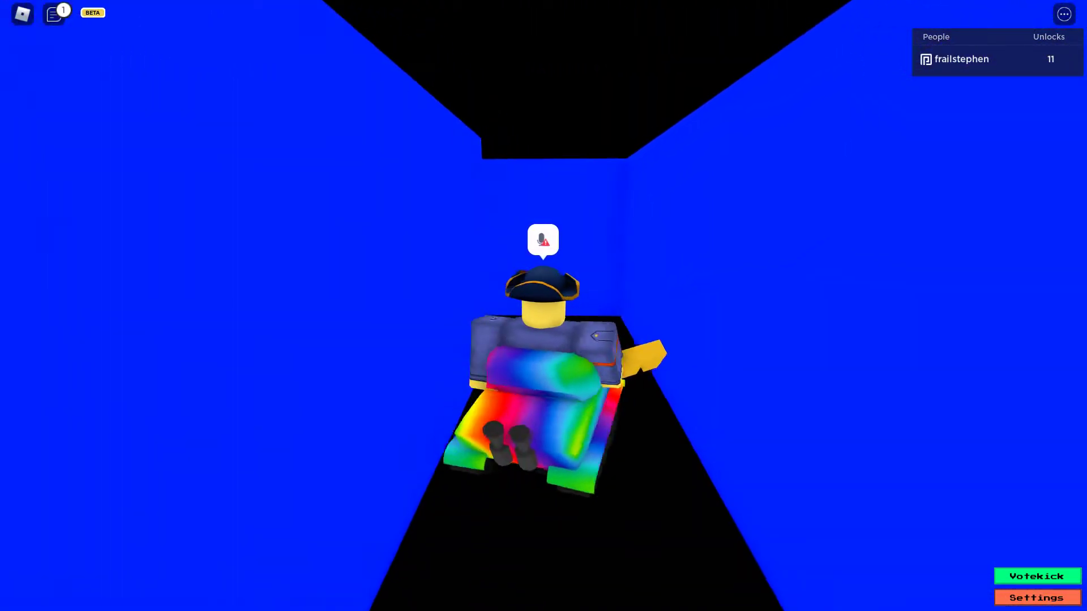
Step: Round the bend past the orange chest to the padlocked door, then turn into the leaving corridor
{"action": "key", "text": "w"}
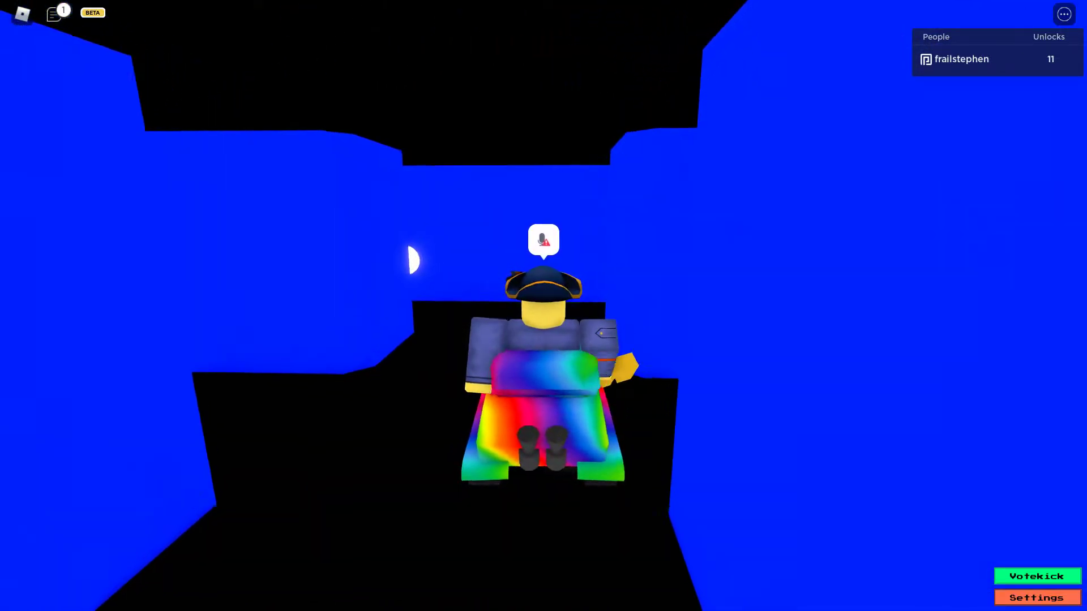
{"action": "key", "text": "w"}
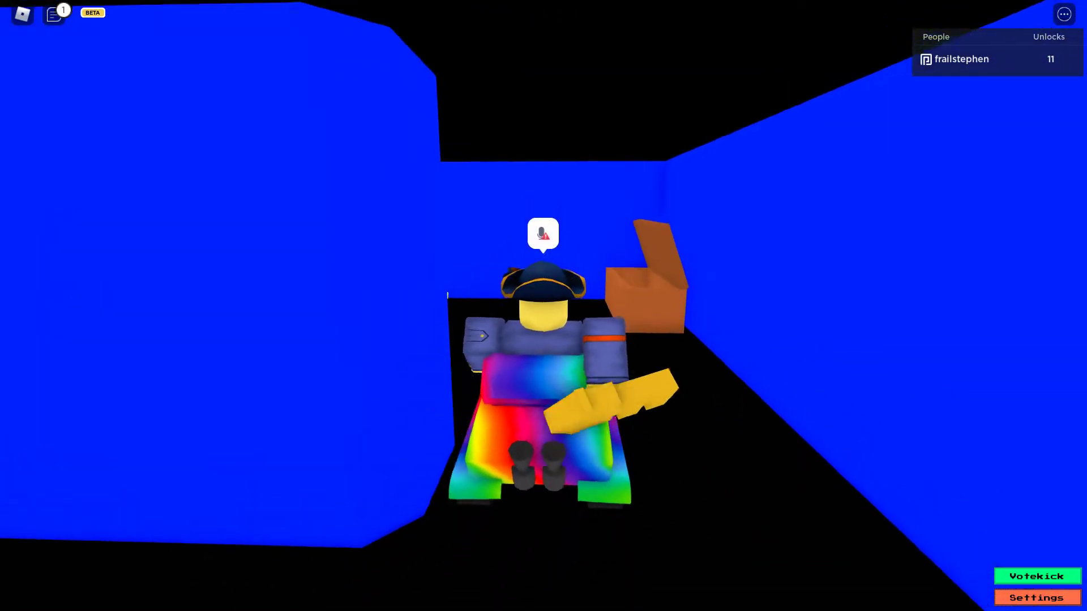
{"action": "key", "text": "w"}
{"action": "key", "text": "w"}
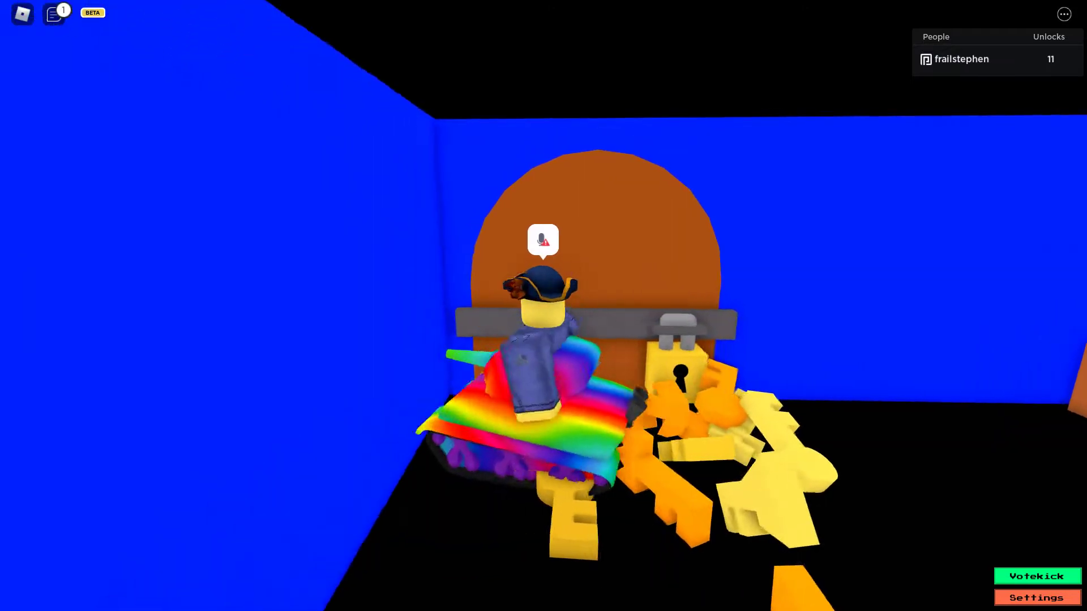
{"action": "key", "text": "s"}
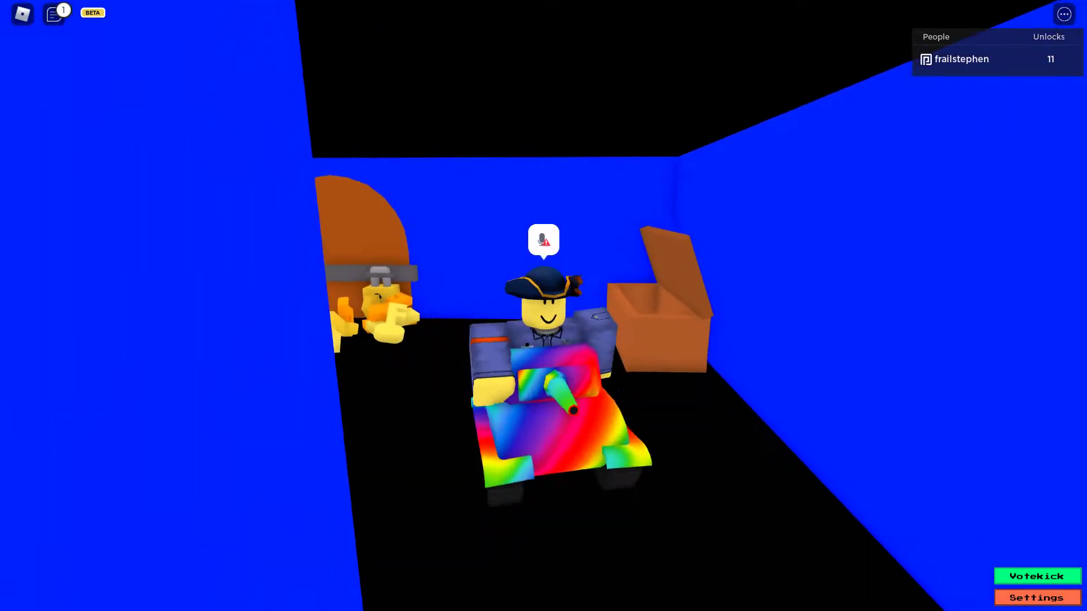
{"action": "key", "text": "w"}
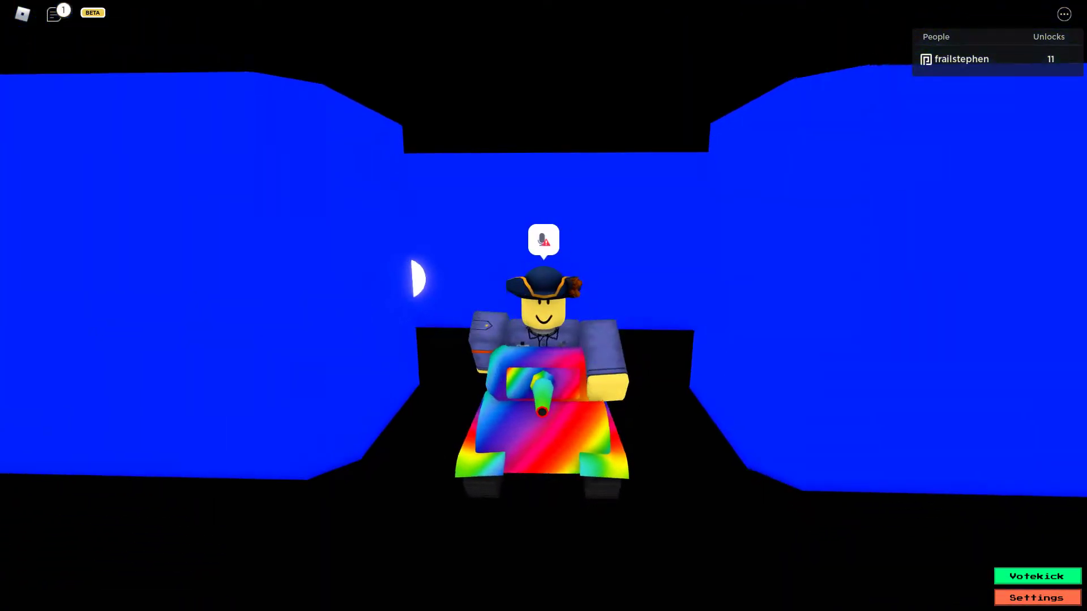
{"action": "left_click_drag", "start_coordinate": [544, 306], "coordinate": [679, 255]}
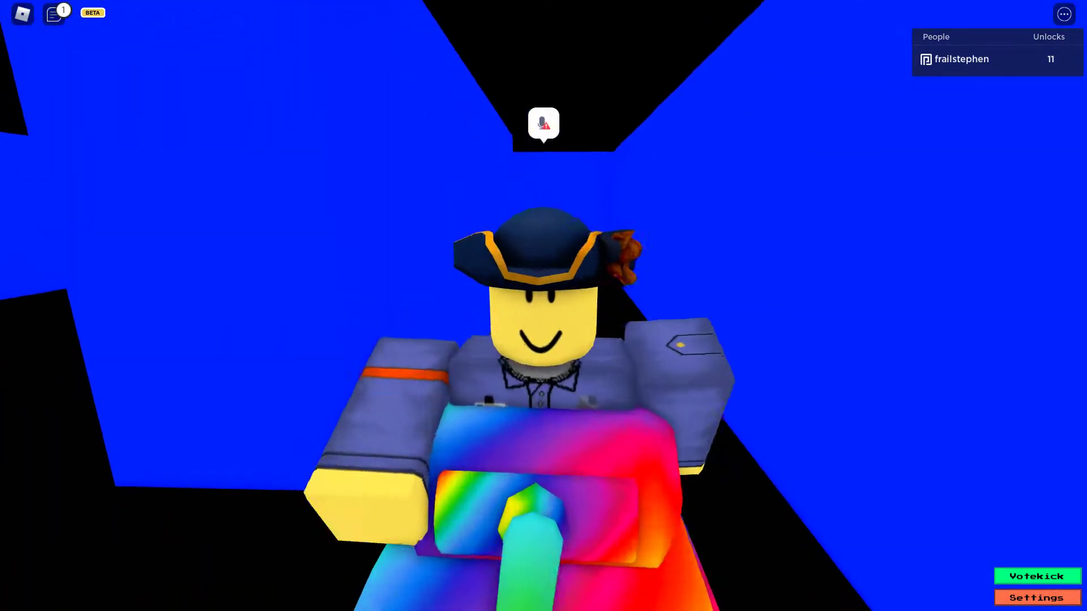
{"action": "scroll", "coordinate": [544, 306], "scroll_direction": "down", "scroll_amount": 5}
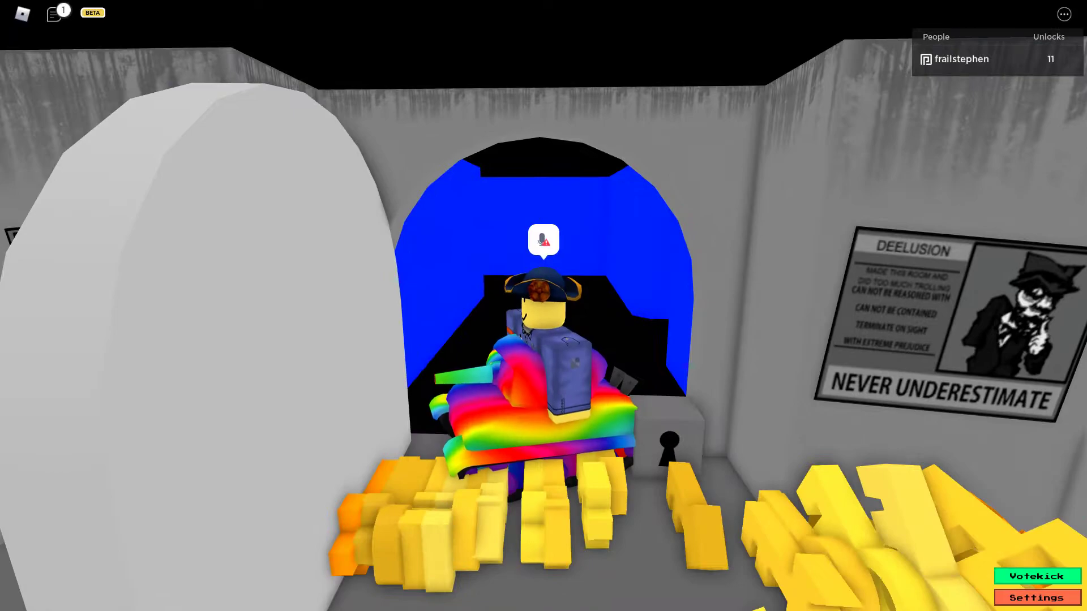
Step: Drive into the blue maze while orbiting the view around the tank toward the door and chest
{"action": "key", "text": "w"}
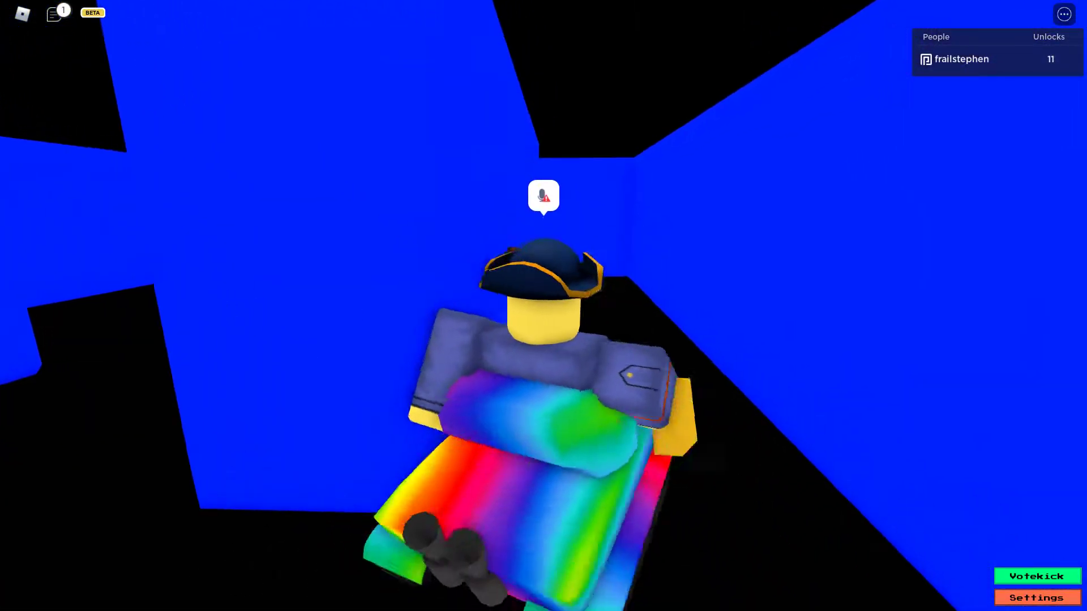
{"action": "key", "text": "w"}
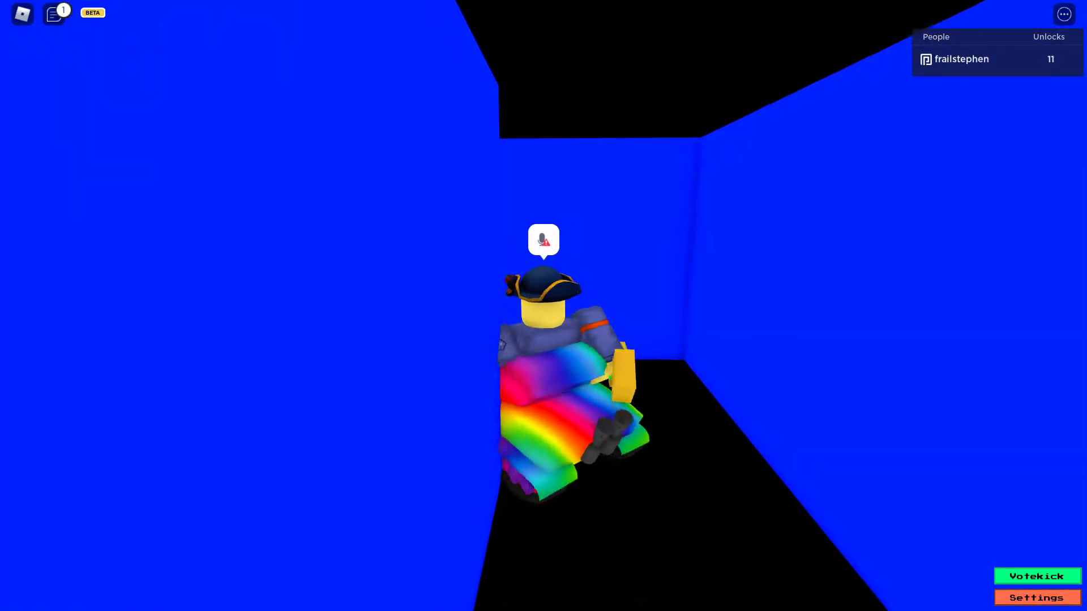
{"action": "scroll", "coordinate": [544, 306], "scroll_direction": "up", "scroll_amount": 5}
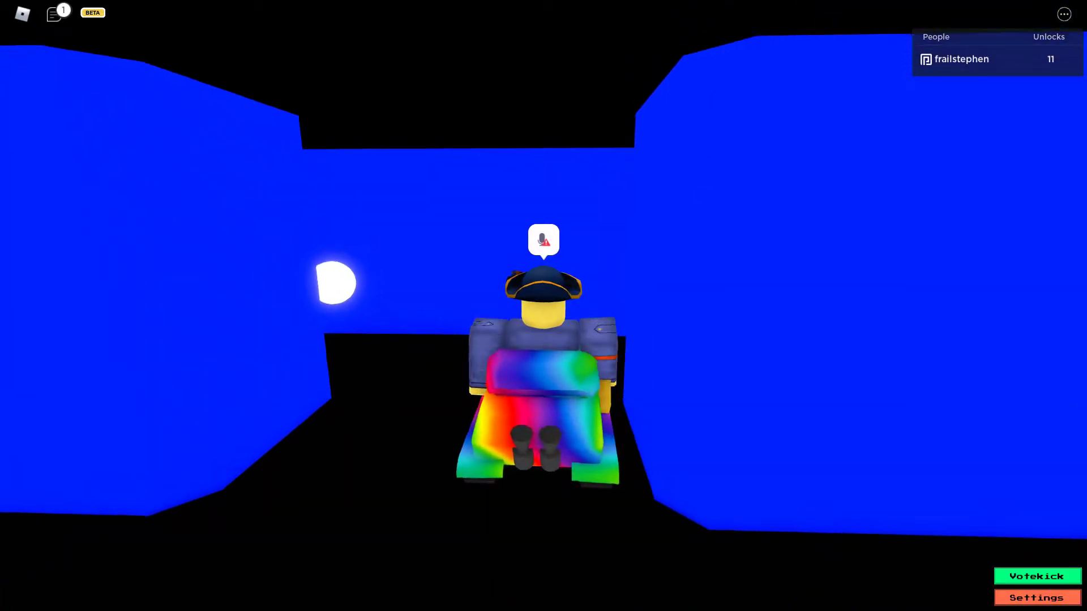
{"action": "left_click_drag", "start_coordinate": [544, 306], "coordinate": [679, 306]}
{"action": "left_click_drag", "start_coordinate": [544, 306], "coordinate": [340, 306]}
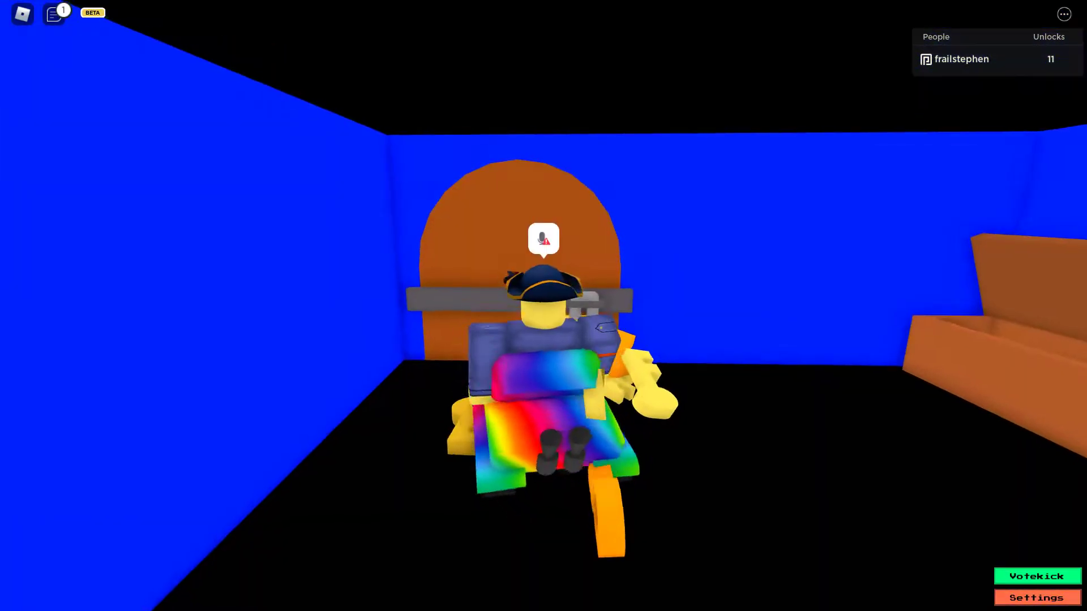
{"action": "left_click_drag", "start_coordinate": [543, 306], "coordinate": [339, 305]}
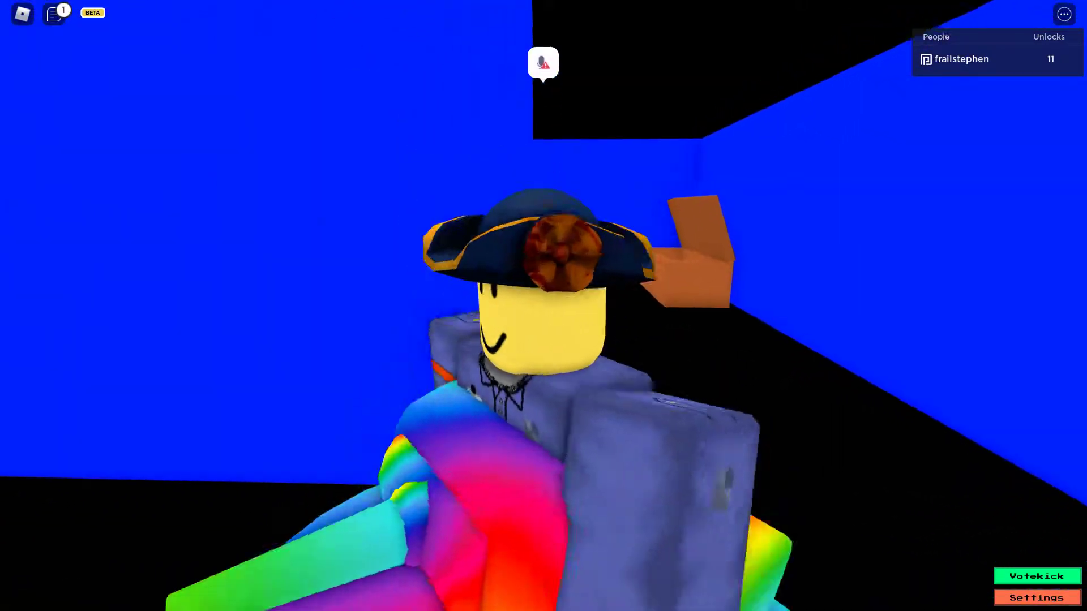
{"action": "left_click_drag", "start_coordinate": [544, 306], "coordinate": [340, 305]}
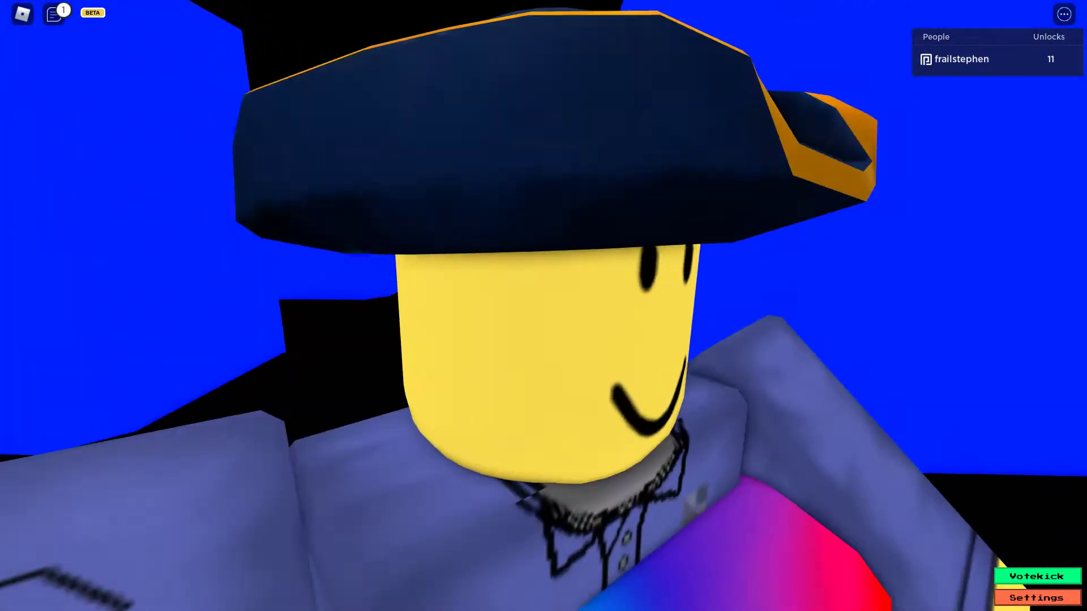
{"action": "left_click_drag", "start_coordinate": [457, 244], "coordinate": [679, 255]}
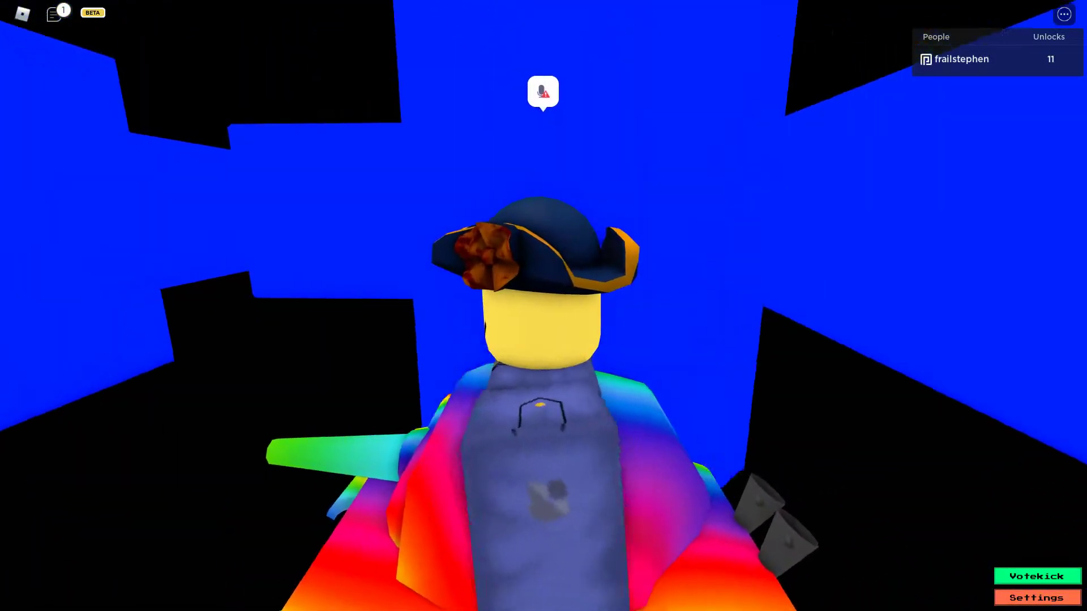
Step: Pass through the grey poster room and tunnel back, turning the view toward the padlocked door
{"action": "left_click_drag", "start_coordinate": [544, 306], "coordinate": [341, 305]}
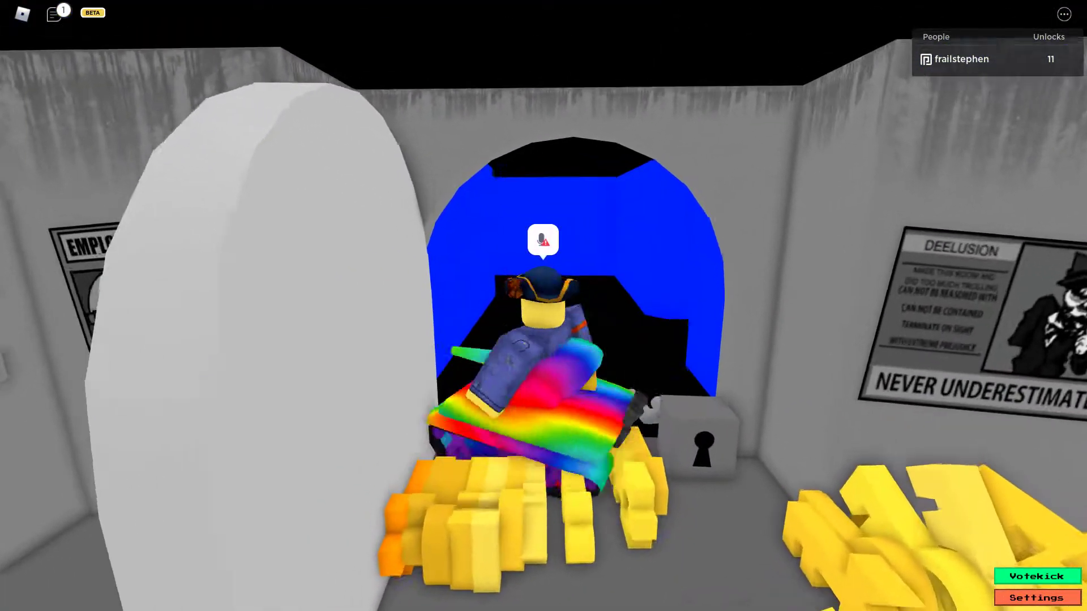
{"action": "key", "text": "w"}
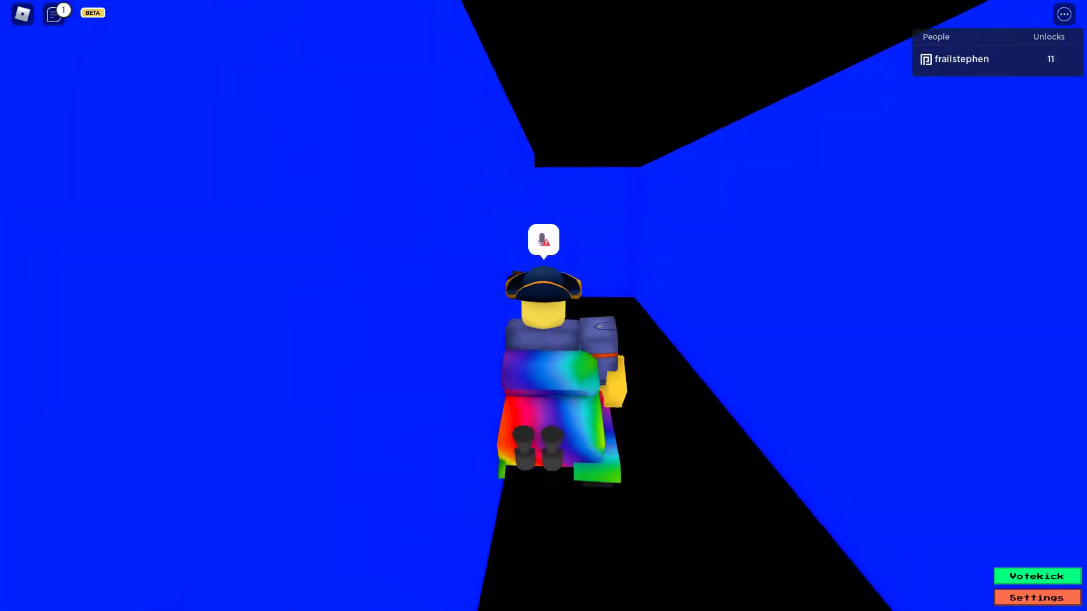
{"action": "left_click_drag", "start_coordinate": [543, 306], "coordinate": [441, 245]}
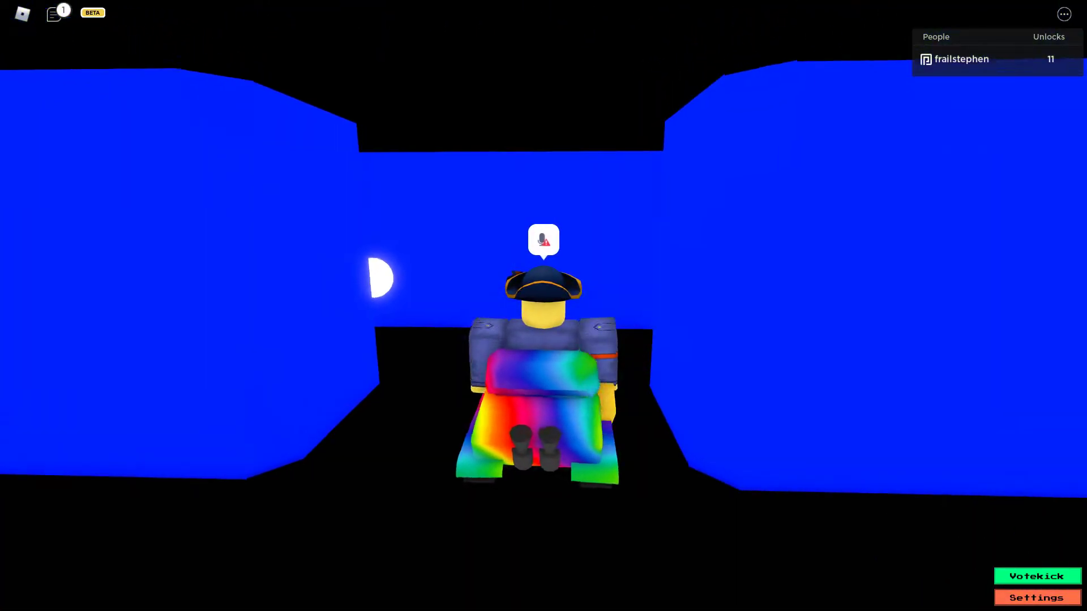
{"action": "left_click_drag", "start_coordinate": [544, 306], "coordinate": [679, 255]}
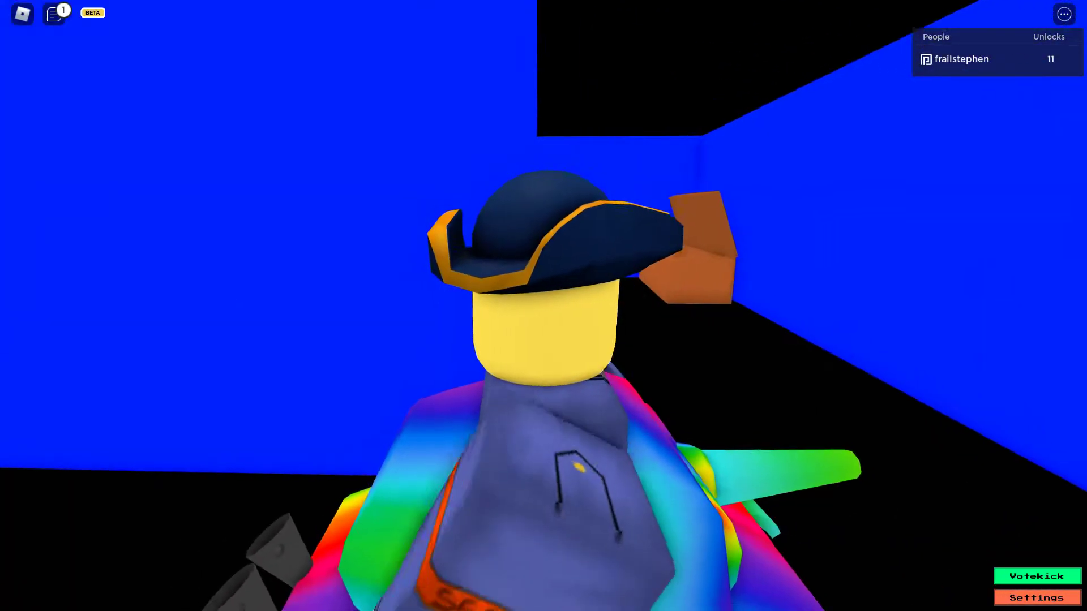
{"action": "left_click_drag", "start_coordinate": [543, 306], "coordinate": [425, 280]}
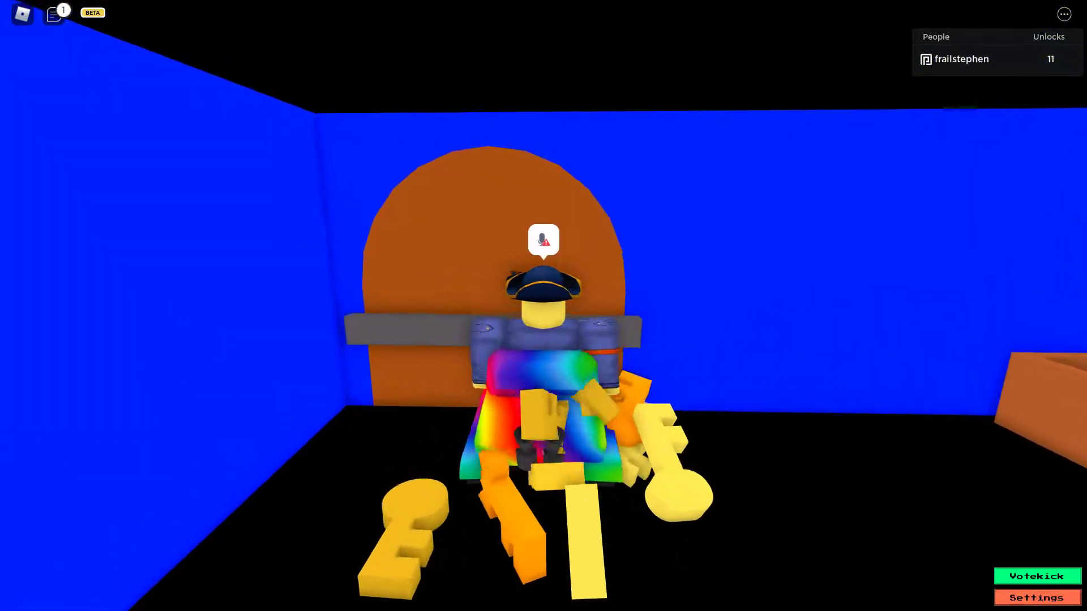
{"action": "left_click_drag", "start_coordinate": [544, 306], "coordinate": [679, 289]}
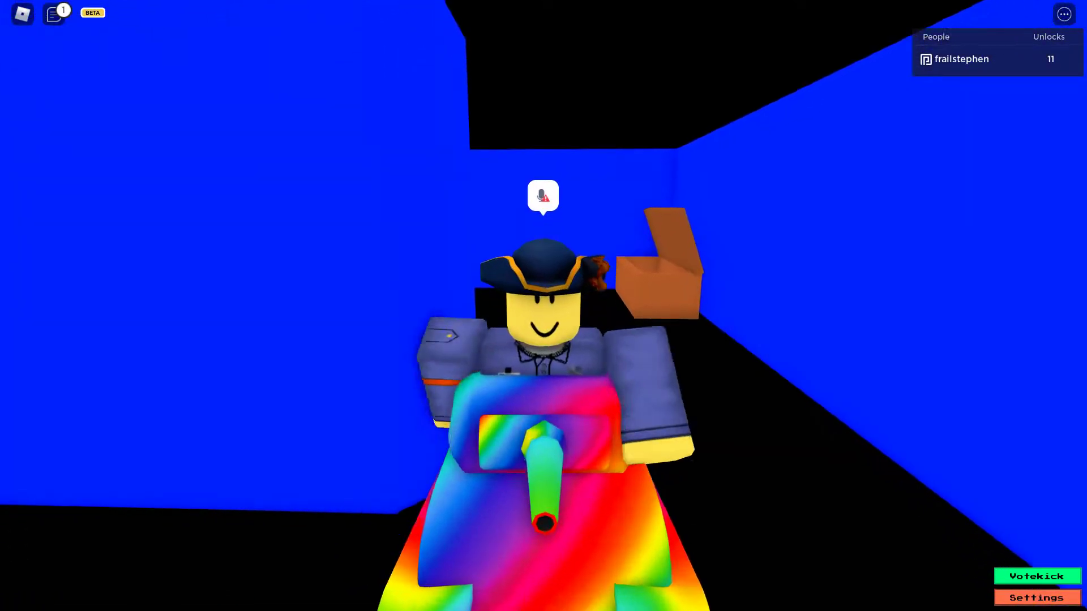
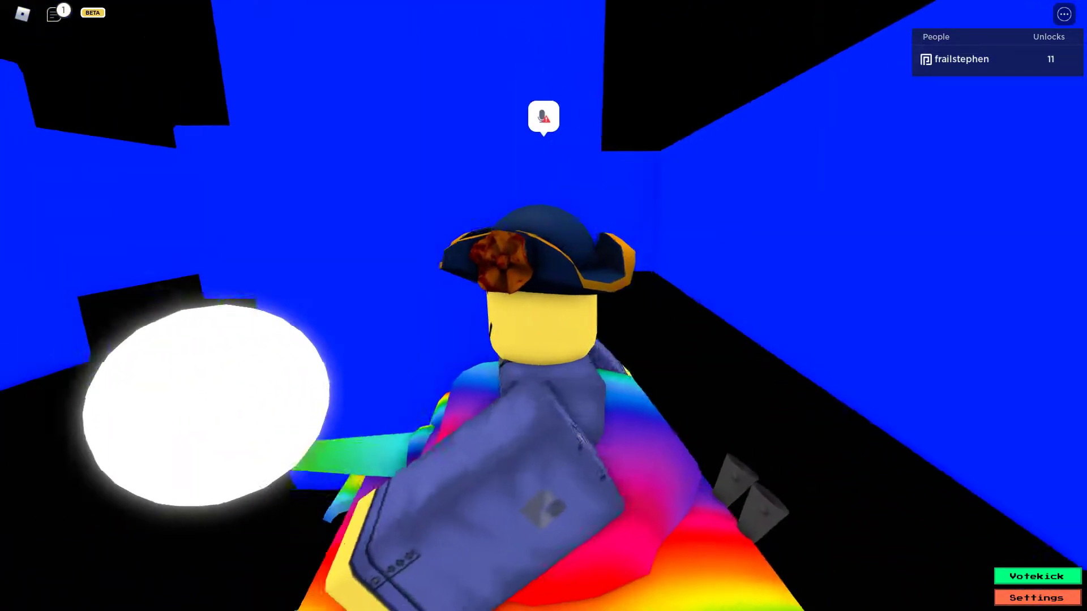
Step: Drive the tank from the grey room down the blue corridor toward the brown door
{"action": "left_click_drag", "start_coordinate": [544, 306], "coordinate": [425, 289]}
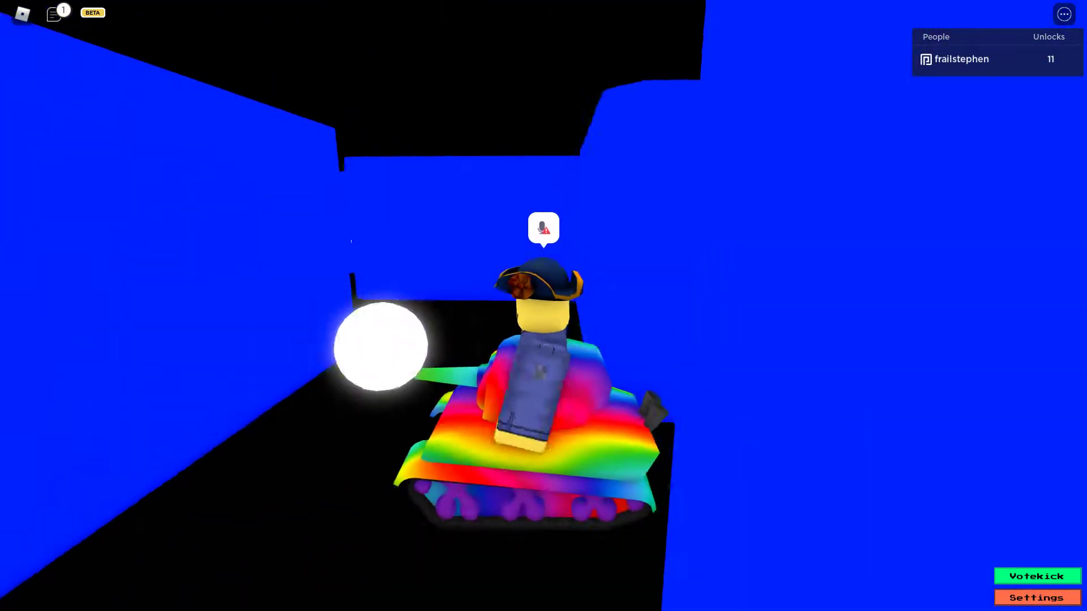
{"action": "scroll", "coordinate": [543, 306], "scroll_direction": "down", "scroll_amount": 3}
{"action": "key", "text": "w"}
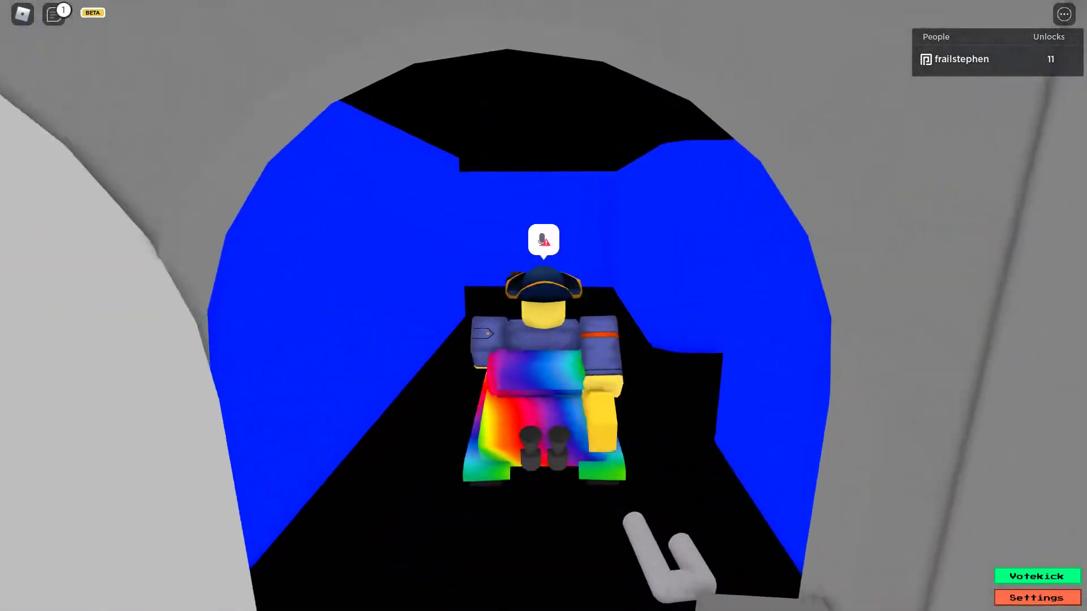
{"action": "left_click_drag", "start_coordinate": [544, 306], "coordinate": [646, 305]}
{"action": "key", "text": "w"}
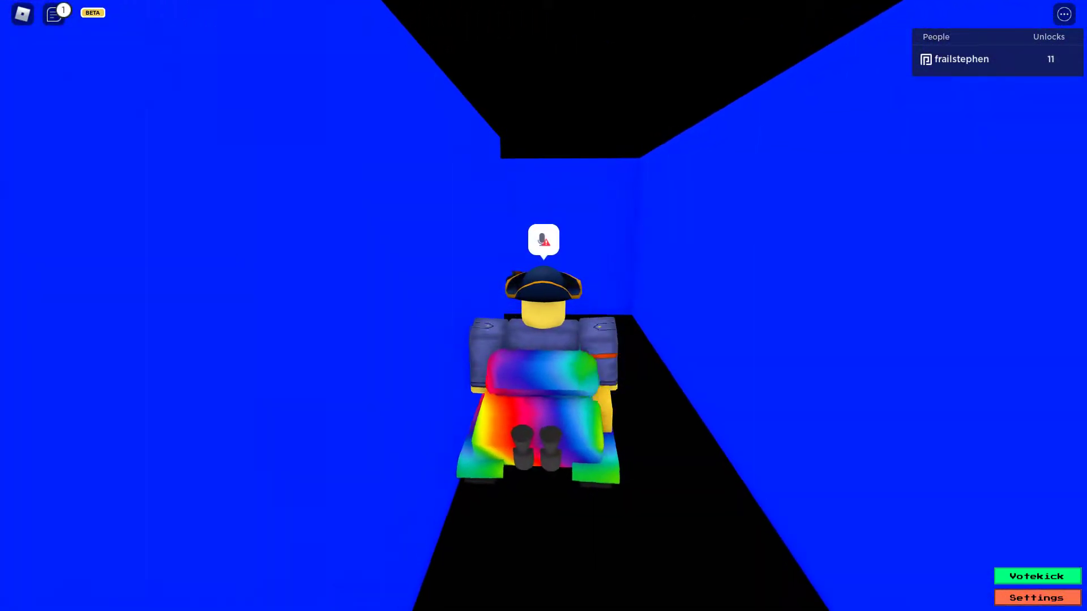
{"action": "left_click_drag", "start_coordinate": [543, 307], "coordinate": [679, 306]}
{"action": "key", "text": "w"}
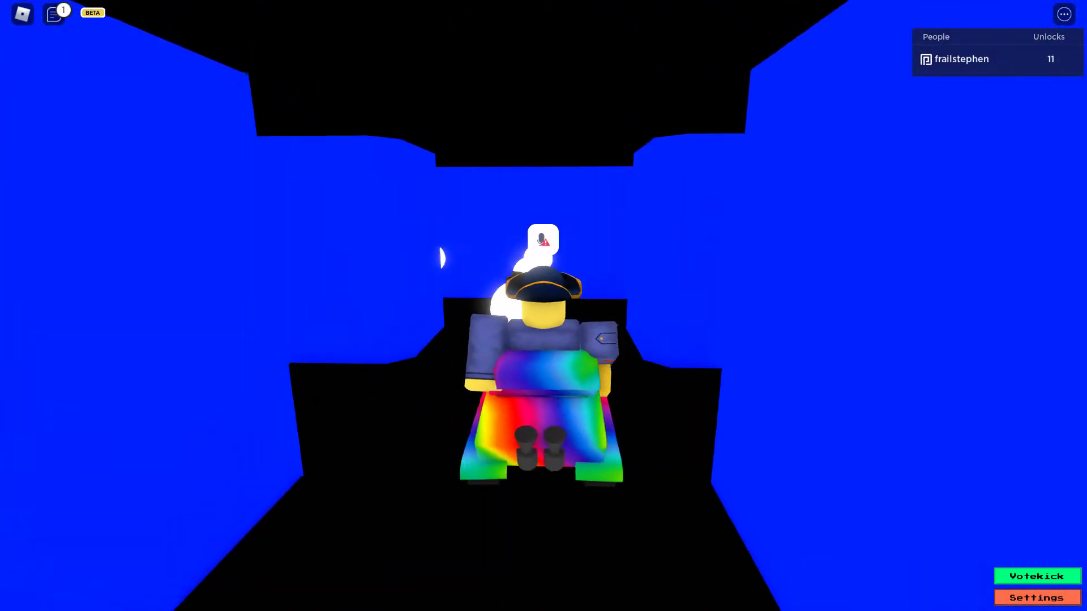
{"action": "left_click_drag", "start_coordinate": [544, 340], "coordinate": [424, 340]}
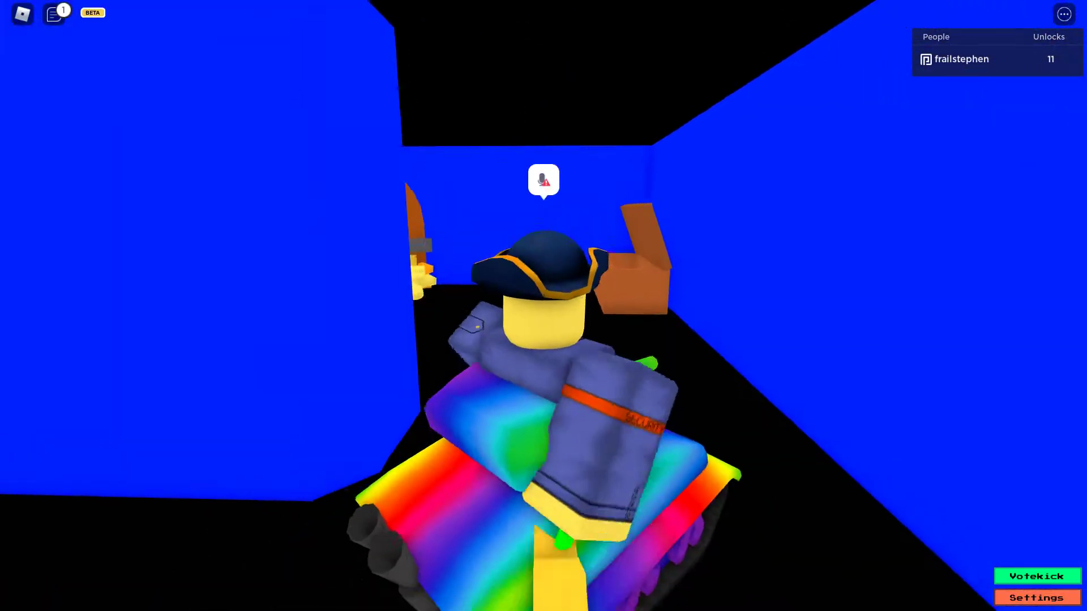
{"action": "left_click_drag", "start_coordinate": [543, 339], "coordinate": [680, 340]}
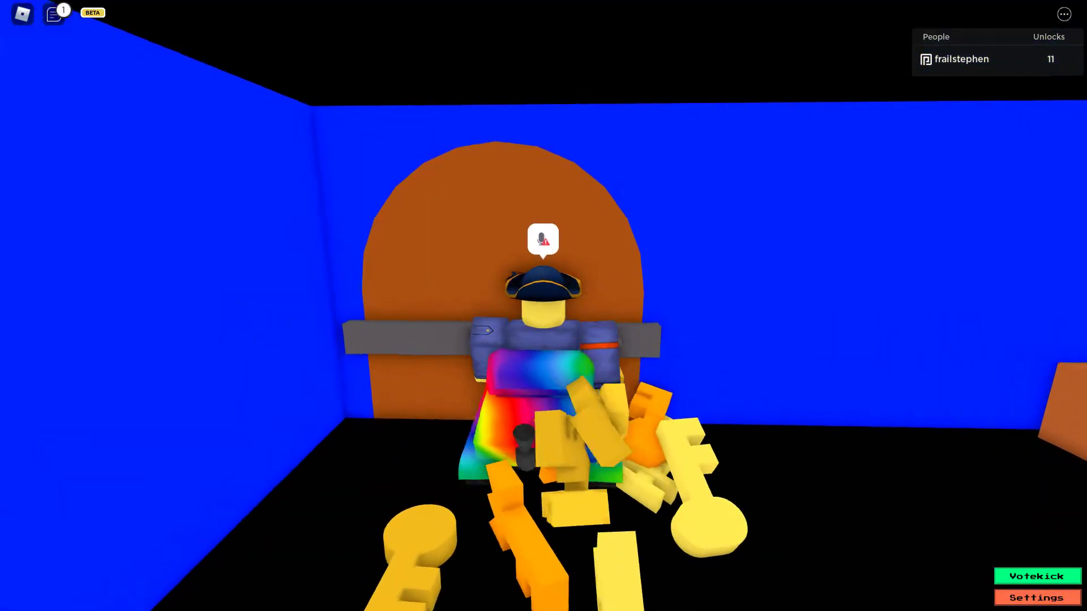
Step: Turn away from the brown door, drive toward the grey poster room, then back along the corridor
{"action": "key", "text": "s"}
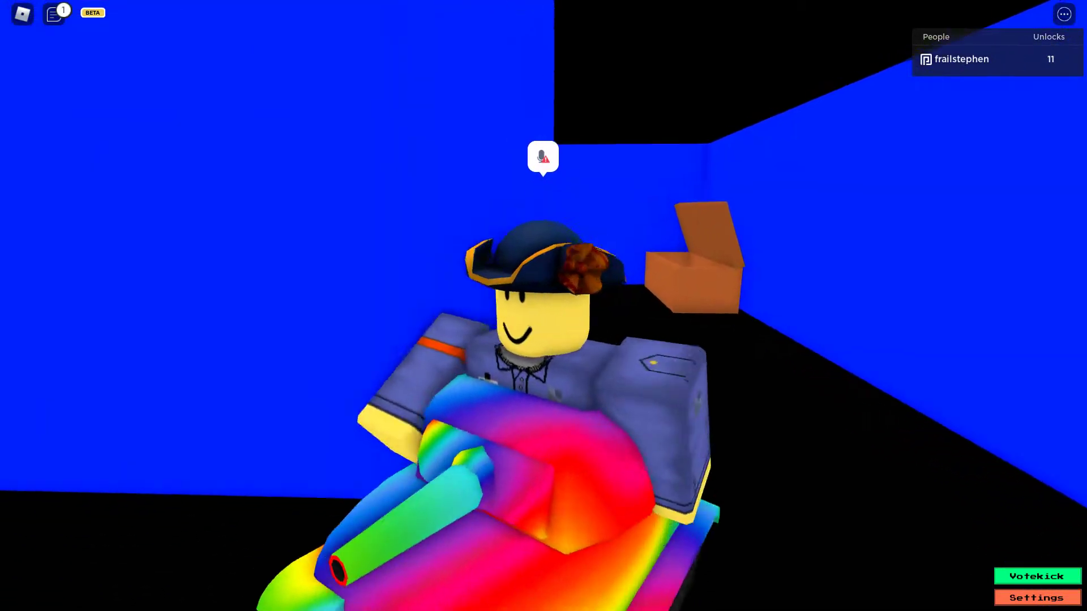
{"action": "key", "text": "w"}
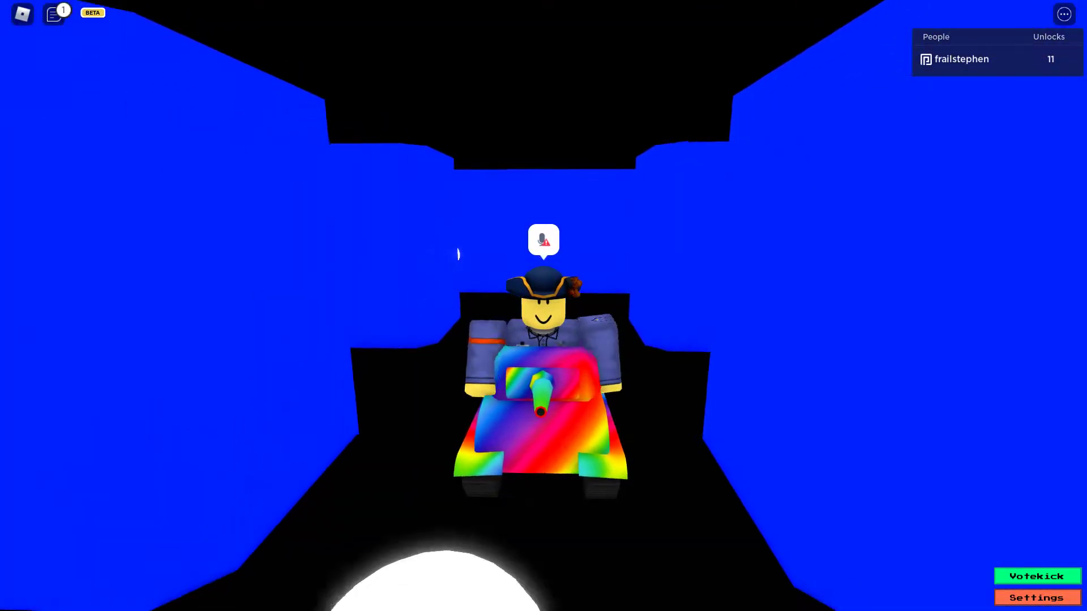
{"action": "left_click_drag", "start_coordinate": [544, 340], "coordinate": [679, 298]}
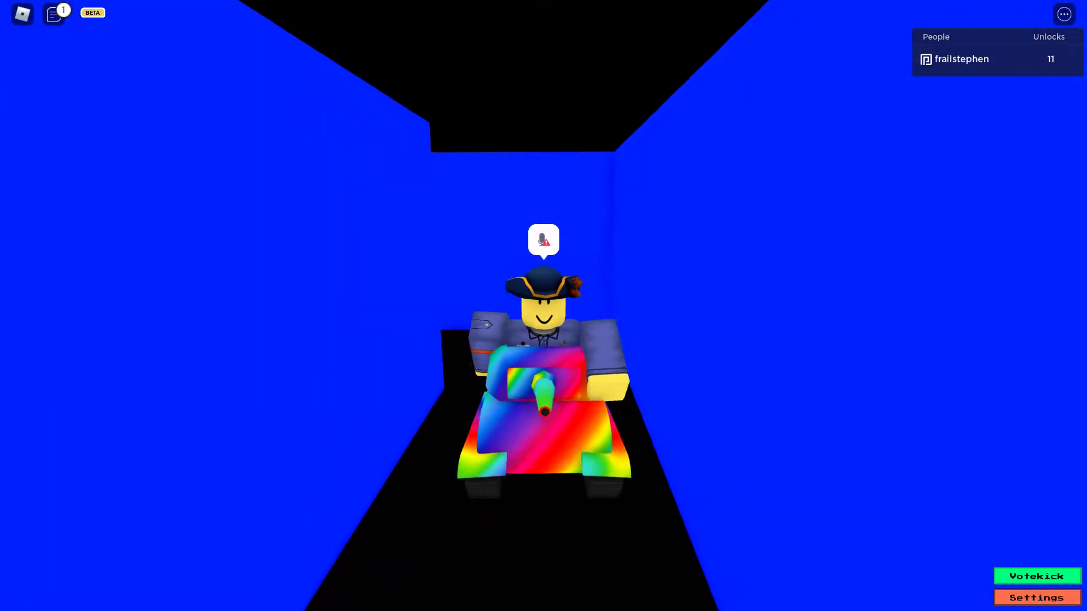
{"action": "key", "text": "w"}
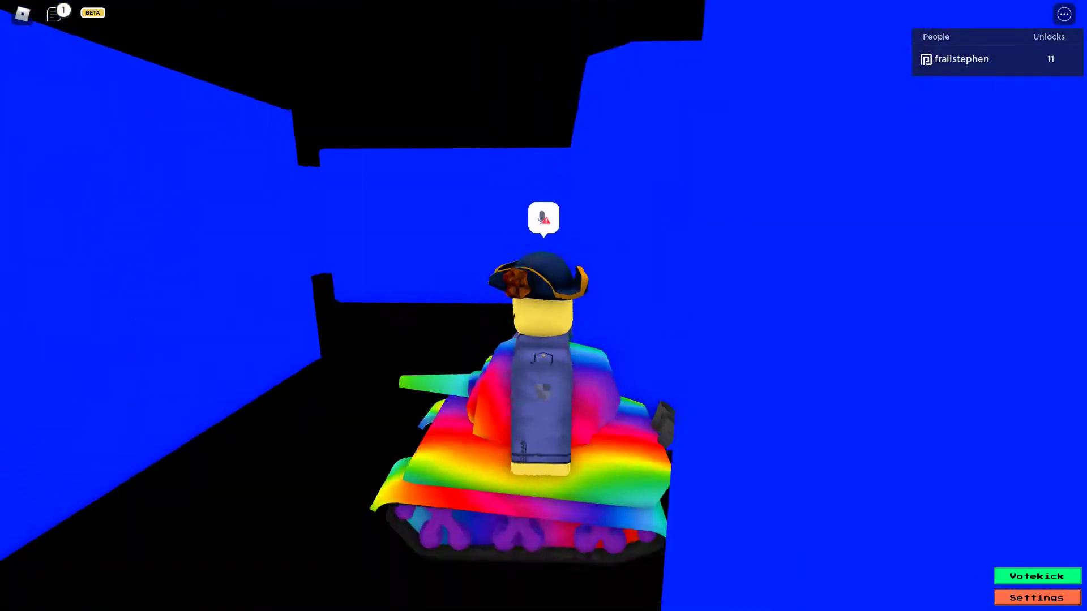
{"action": "key", "text": "w"}
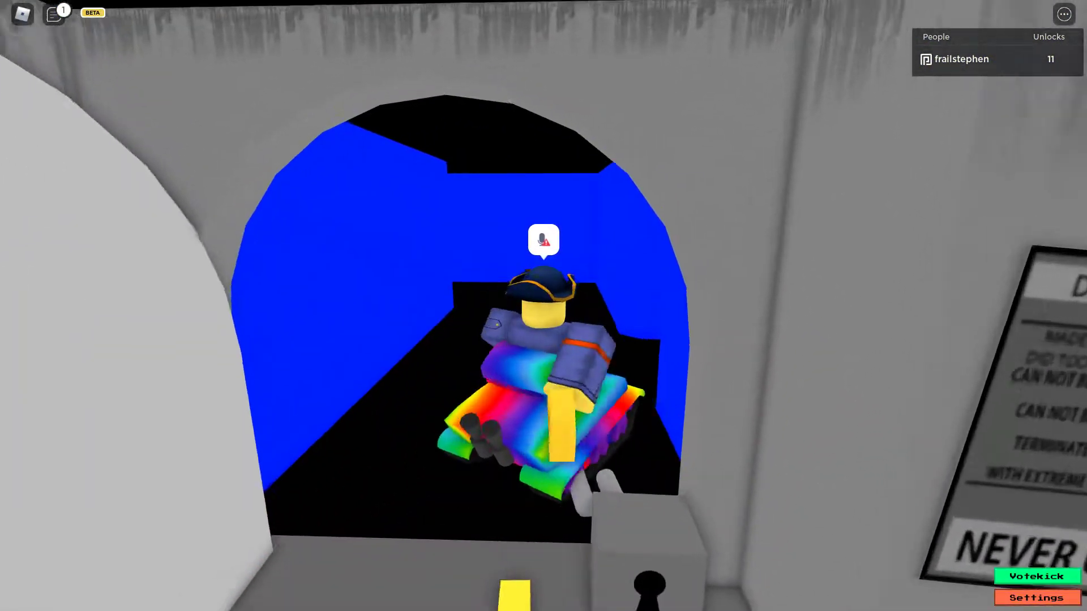
{"action": "key", "text": "w"}
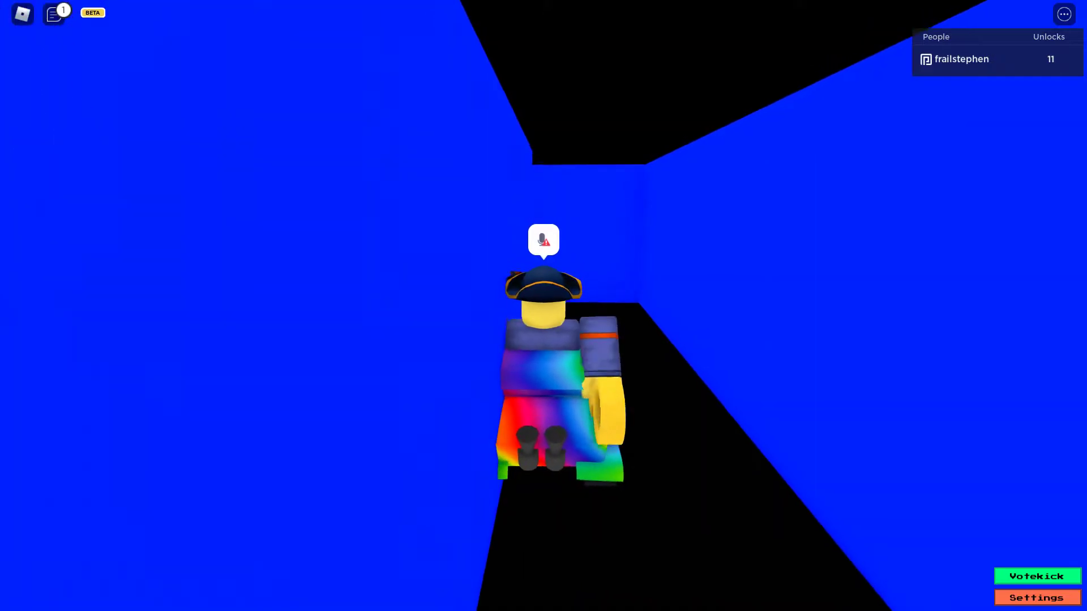
Step: Orbit the camera to see the tank from behind, front, and down the corridor
{"action": "left_click_drag", "start_coordinate": [544, 340], "coordinate": [407, 238]}
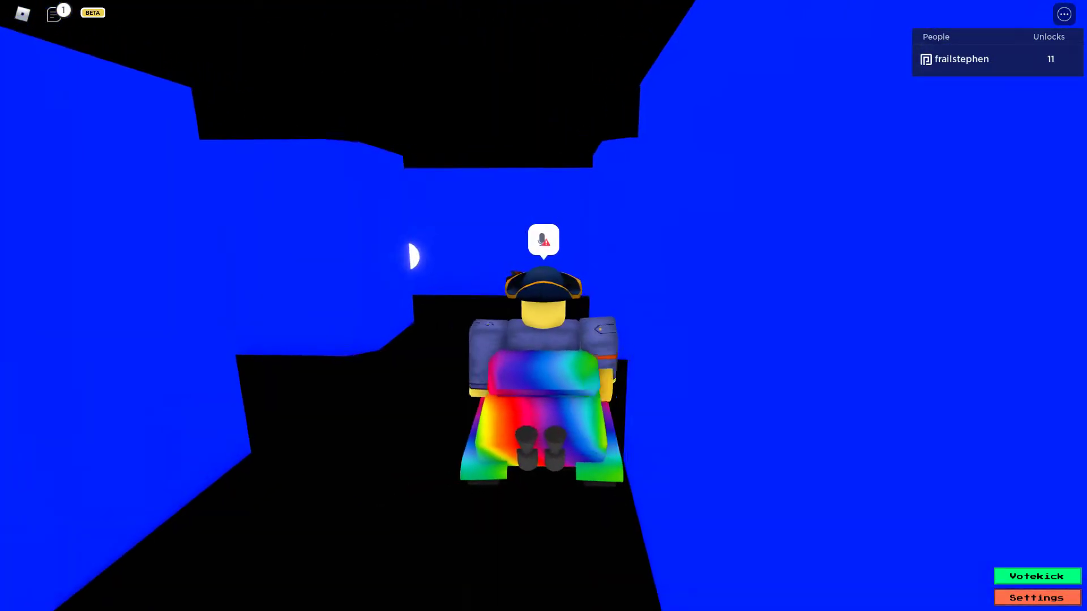
{"action": "left_click_drag", "start_coordinate": [679, 339], "coordinate": [425, 323]}
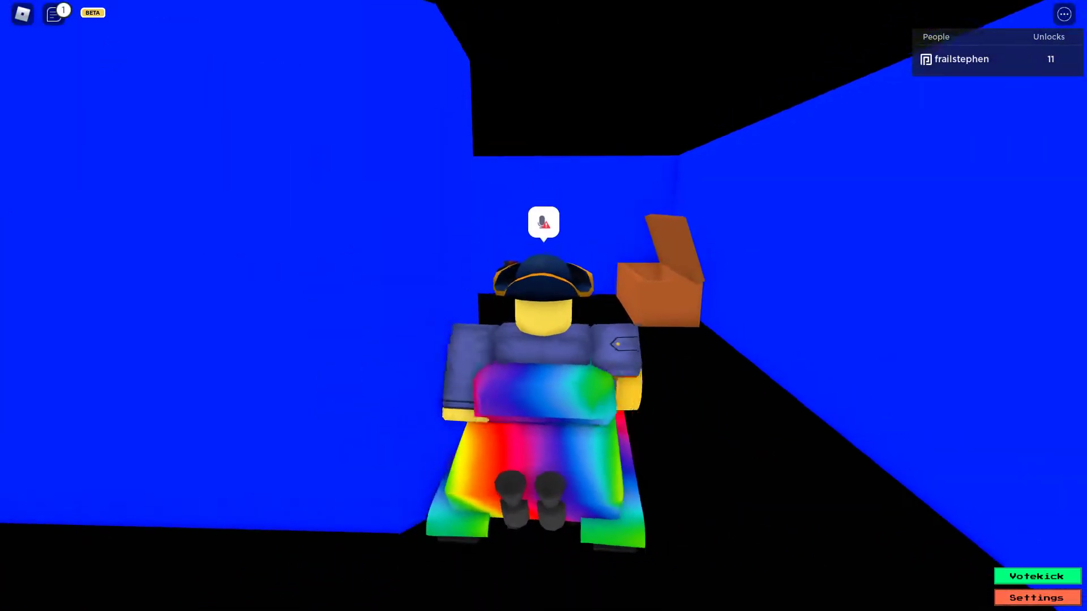
{"action": "left_click_drag", "start_coordinate": [595, 339], "coordinate": [424, 340]}
{"action": "left_click_drag", "start_coordinate": [679, 340], "coordinate": [425, 340]}
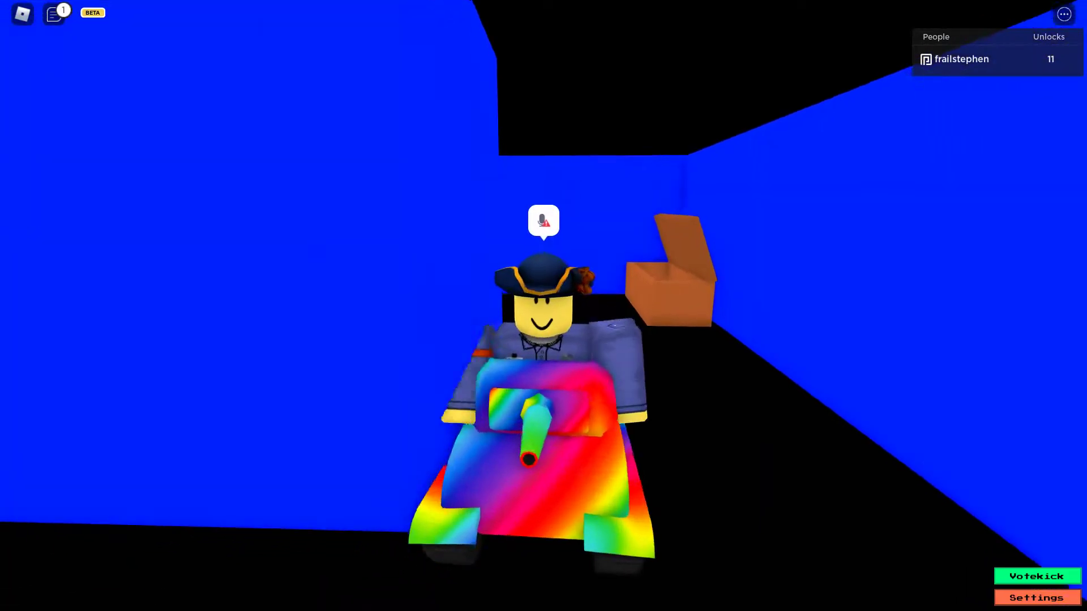
{"action": "left_click_drag", "start_coordinate": [680, 340], "coordinate": [424, 340]}
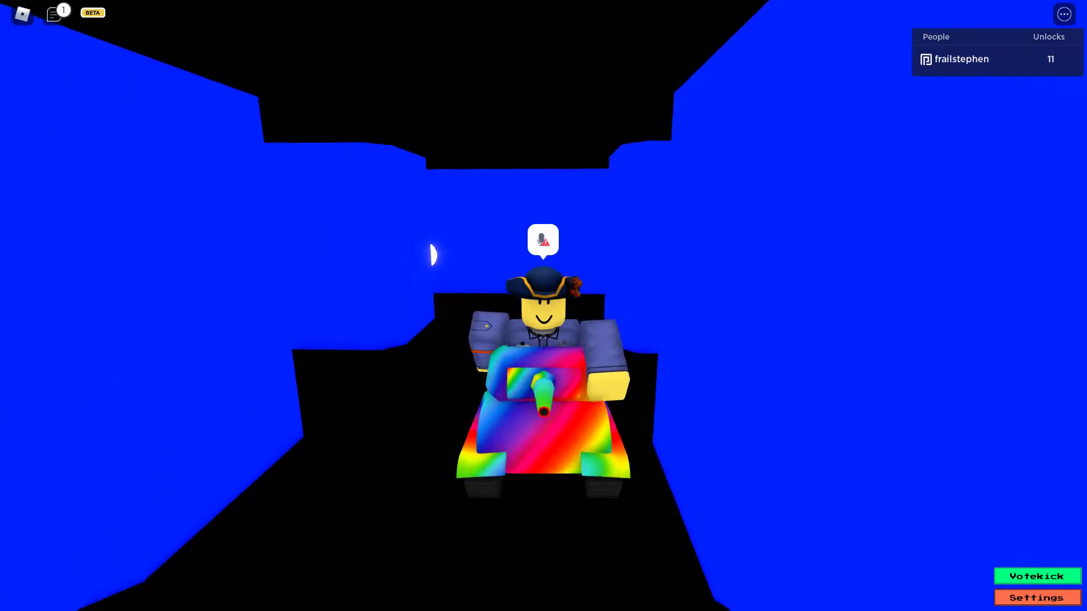
{"action": "left_click_drag", "start_coordinate": [680, 341], "coordinate": [425, 340]}
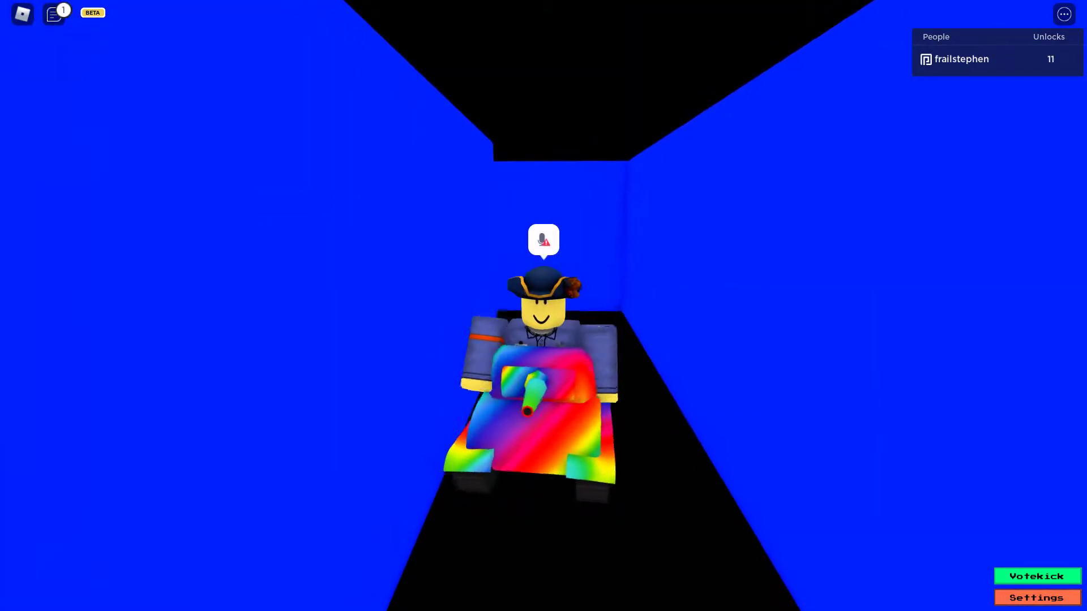
{"action": "left_click_drag", "start_coordinate": [680, 340], "coordinate": [424, 340]}
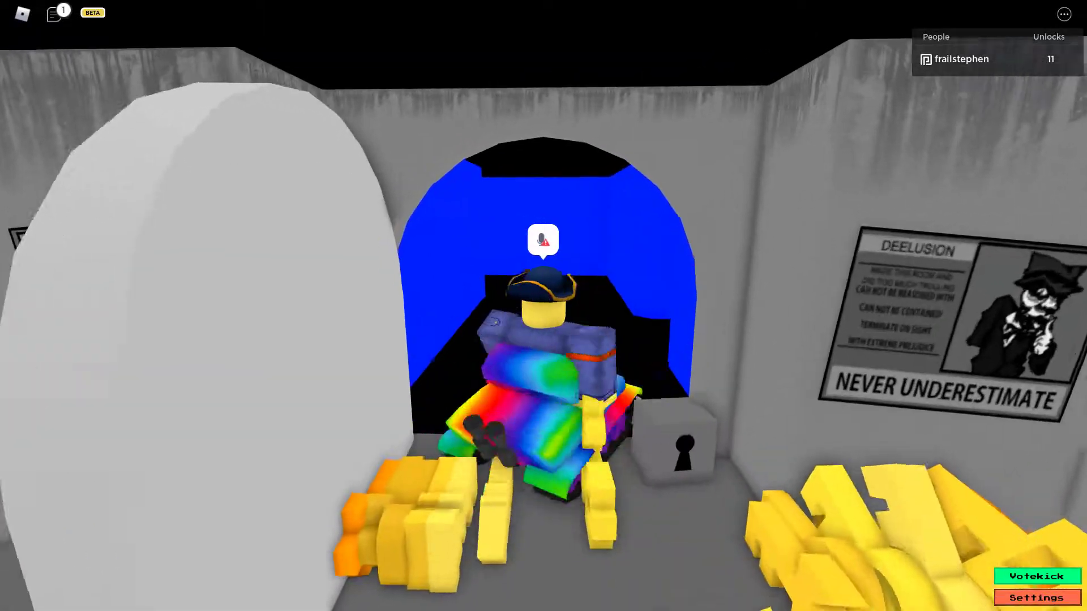
Step: Drive forward through the blue tunnel into the wider blue area
{"action": "key", "text": "w"}
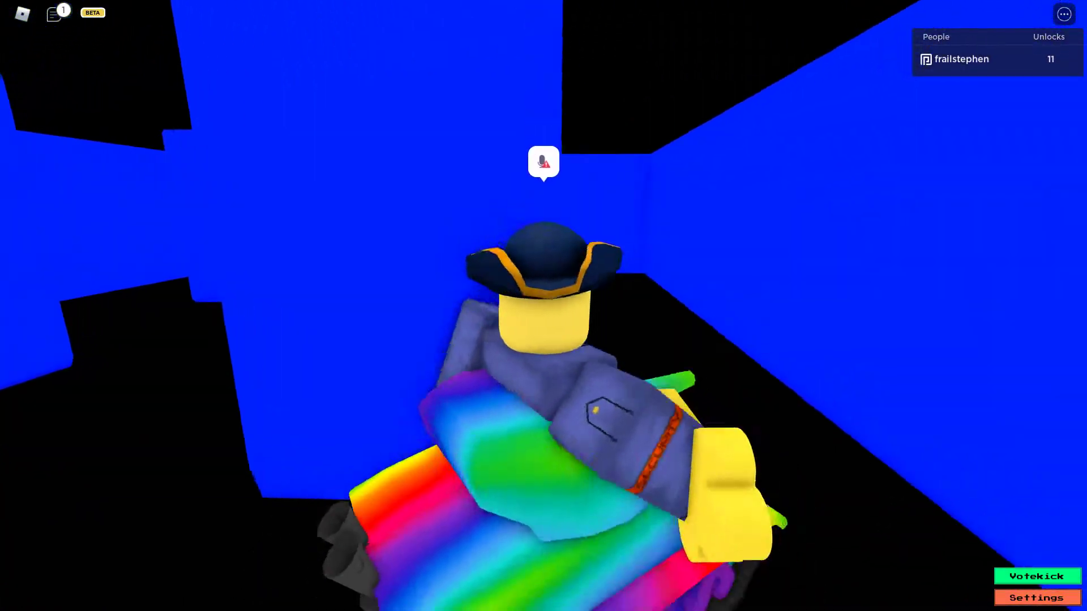
{"action": "key", "text": "w"}
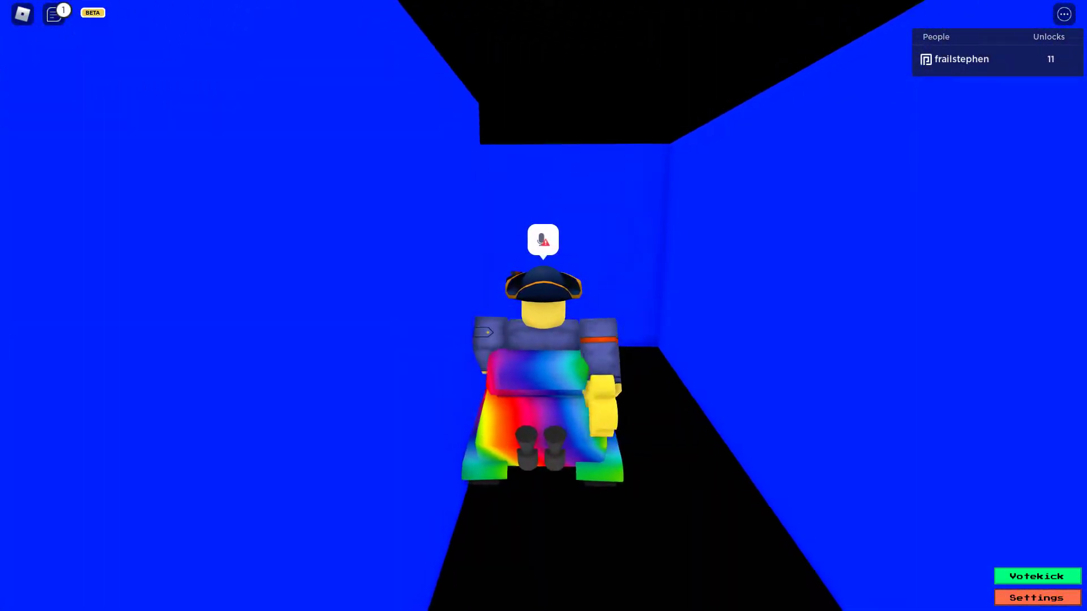
{"action": "key", "text": "w"}
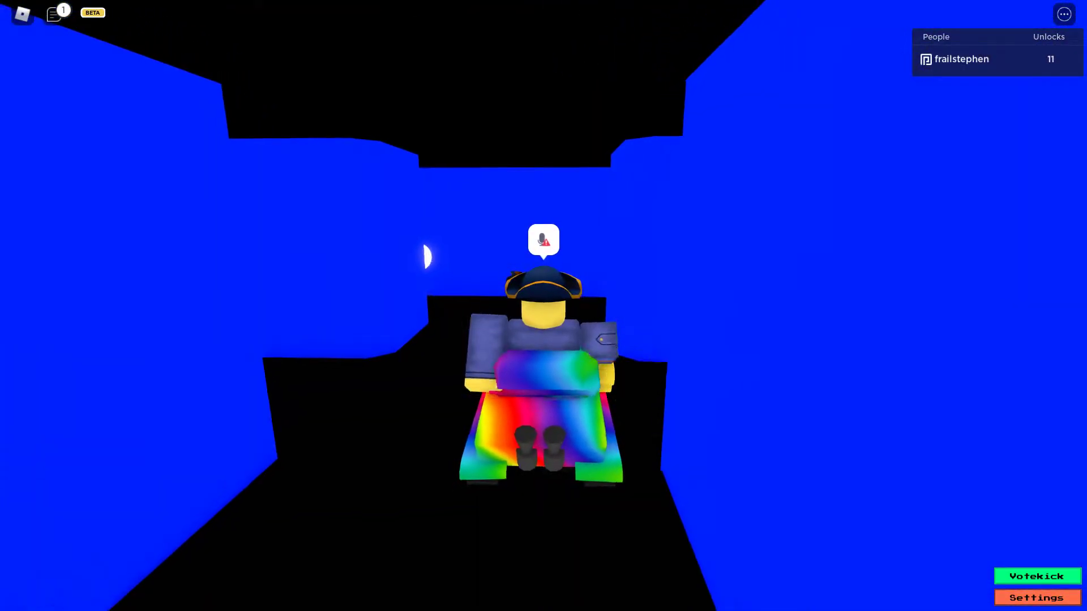
{"action": "key", "text": "w"}
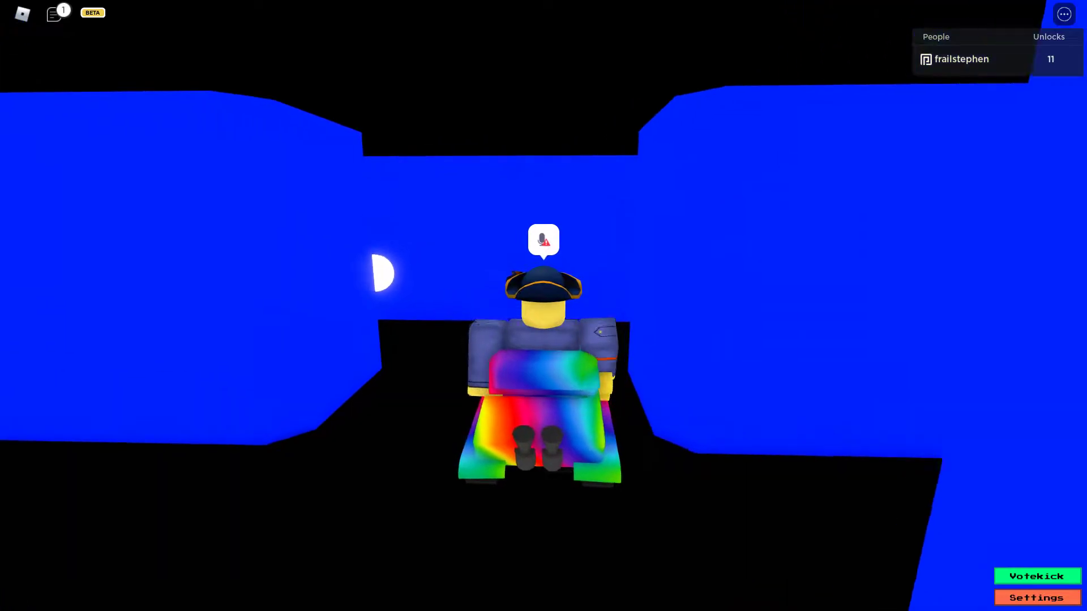
Step: Drive past the cardboard box and through the tunnel toward the grey poster room
{"action": "key", "text": "w"}
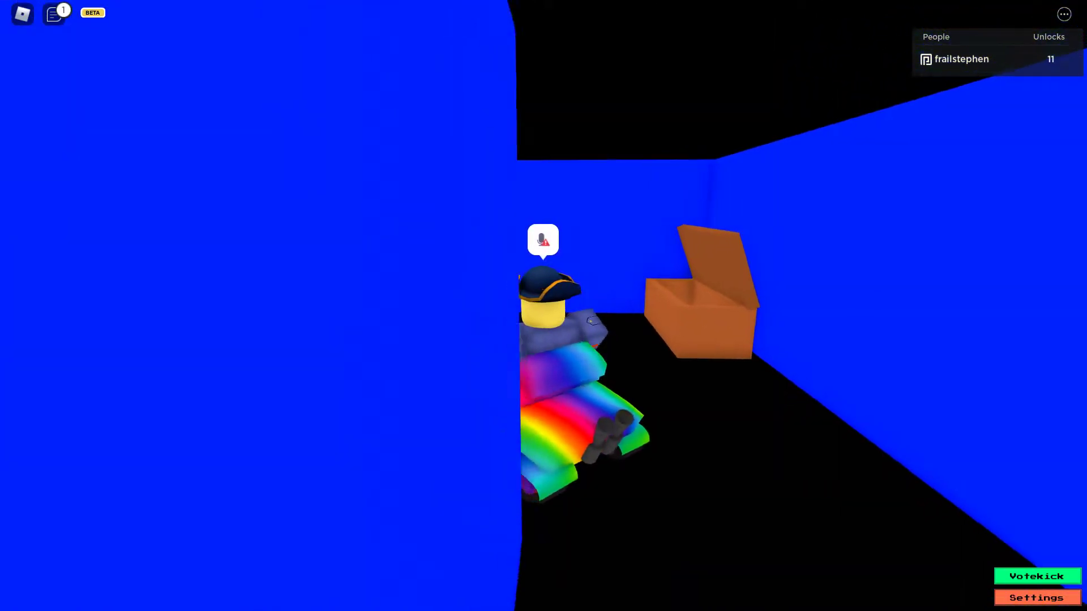
{"action": "key", "text": "w"}
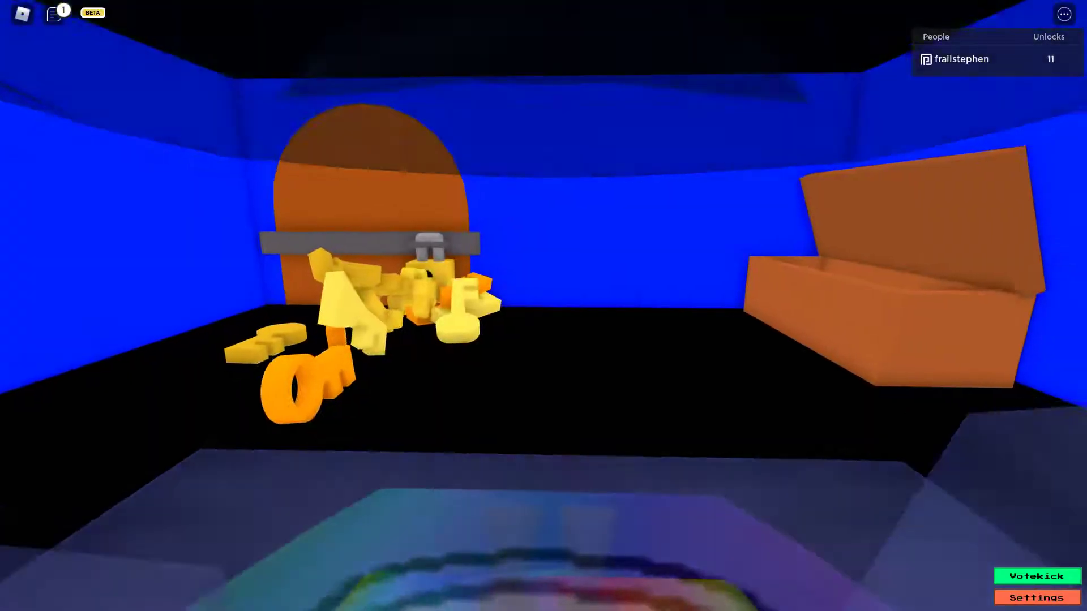
{"action": "left_click_drag", "start_coordinate": [543, 340], "coordinate": [764, 339]}
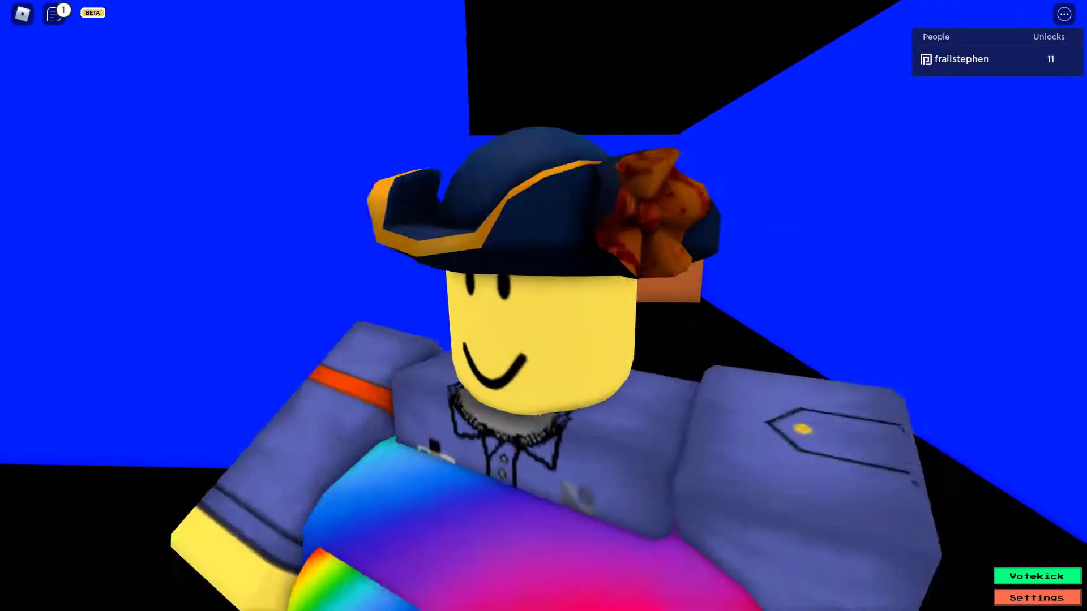
{"action": "scroll", "coordinate": [544, 306], "scroll_direction": "down", "scroll_amount": 5}
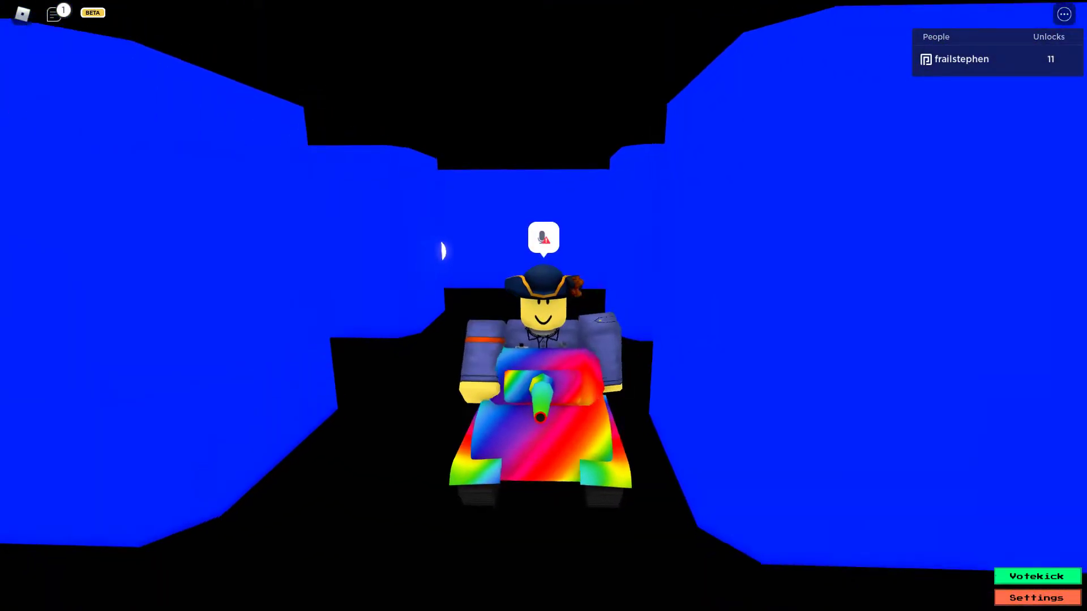
{"action": "left_click_drag", "start_coordinate": [418, 228], "coordinate": [595, 255]}
{"action": "scroll", "coordinate": [544, 306], "scroll_direction": "down", "scroll_amount": 4}
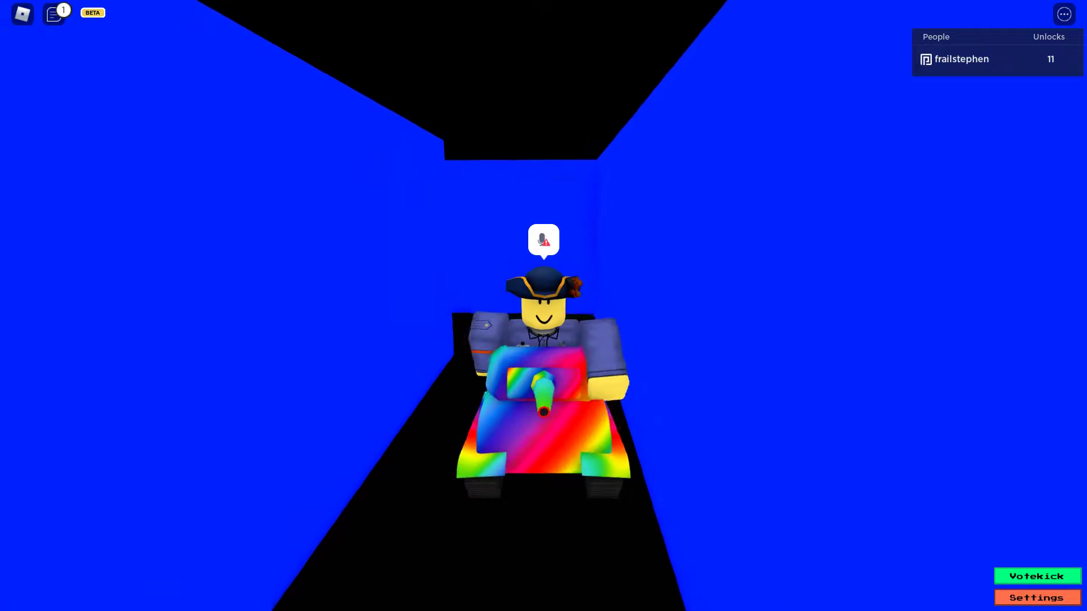
{"action": "left_click_drag", "start_coordinate": [544, 340], "coordinate": [764, 339]}
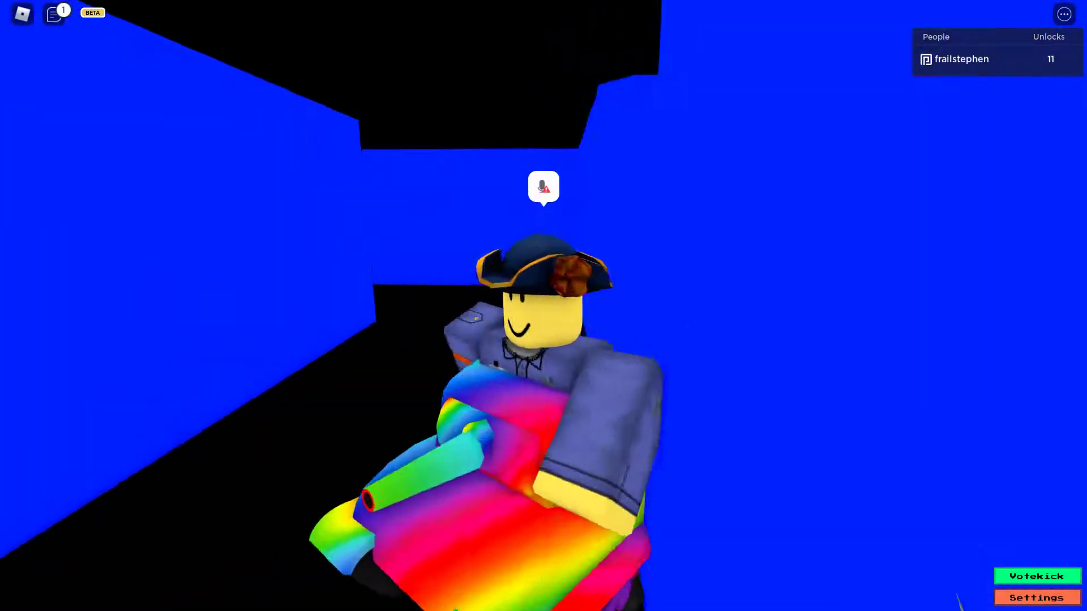
{"action": "key", "text": "w"}
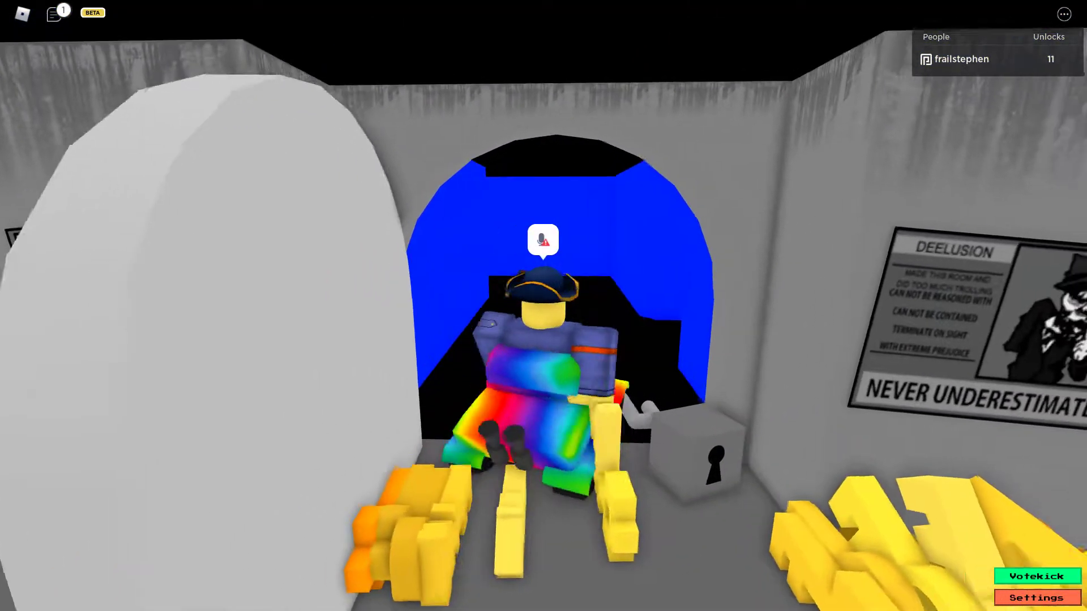
{"action": "key", "text": "w"}
{"action": "left_click_drag", "start_coordinate": [544, 340], "coordinate": [339, 256]}
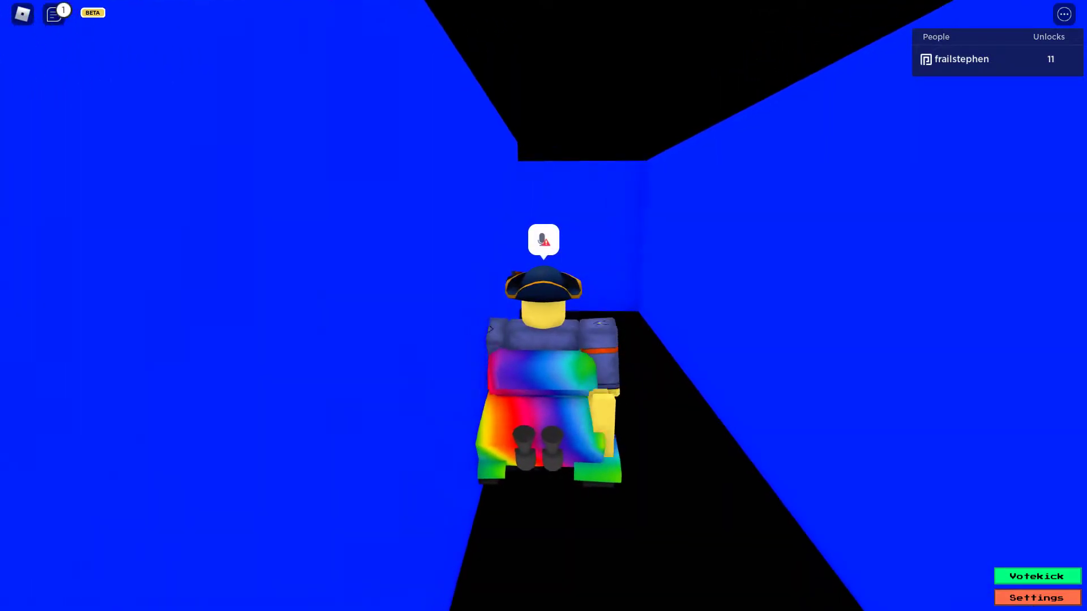
{"action": "scroll", "coordinate": [544, 305], "scroll_direction": "up", "scroll_amount": 4}
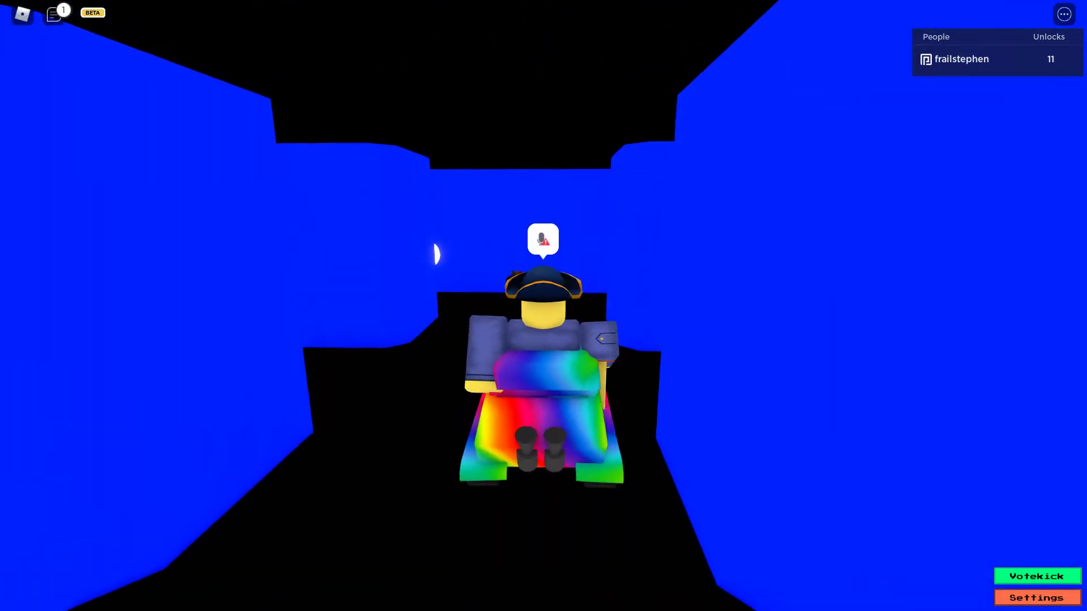
{"action": "scroll", "coordinate": [544, 305], "scroll_direction": "up", "scroll_amount": 3}
Step: Circle the camera around the rider, then drive into the grey poster room and turn back
{"action": "right_click", "coordinate": [543, 339]}
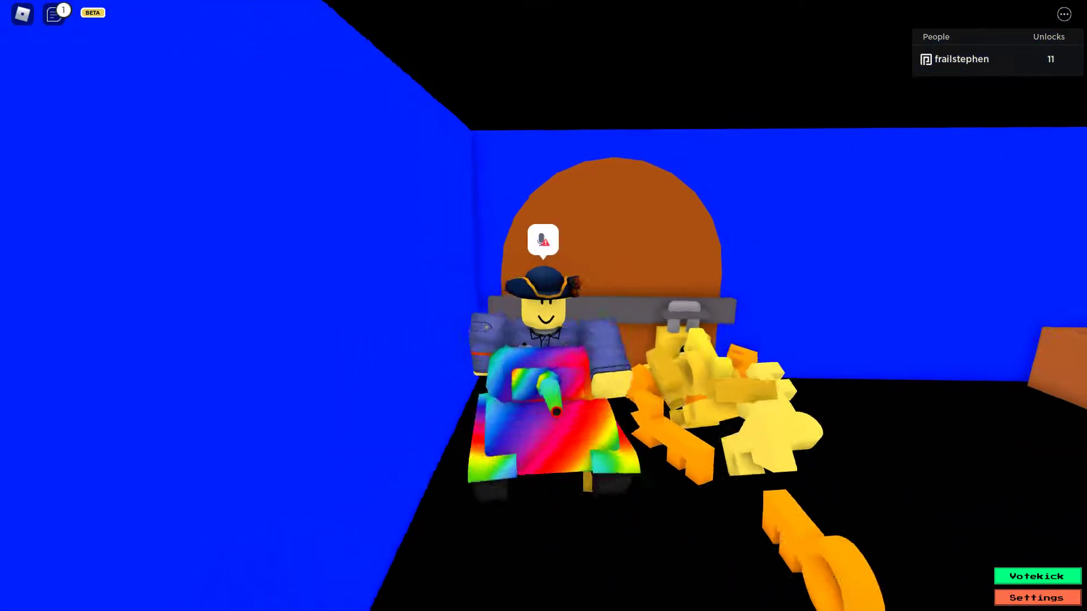
{"action": "left_click_drag", "start_coordinate": [544, 340], "coordinate": [680, 340]}
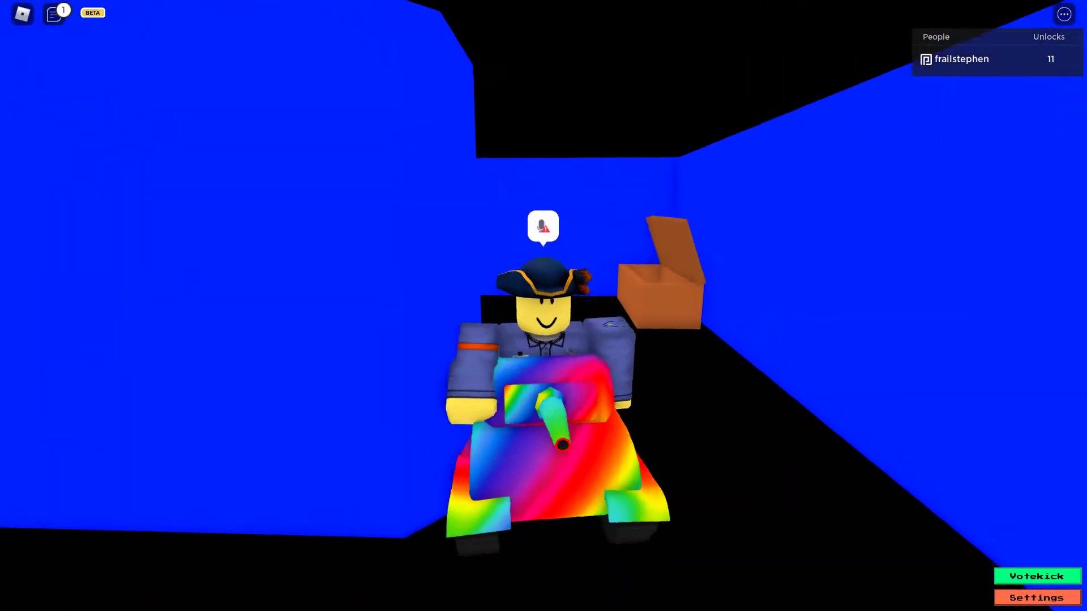
{"action": "left_click_drag", "start_coordinate": [544, 340], "coordinate": [425, 340]}
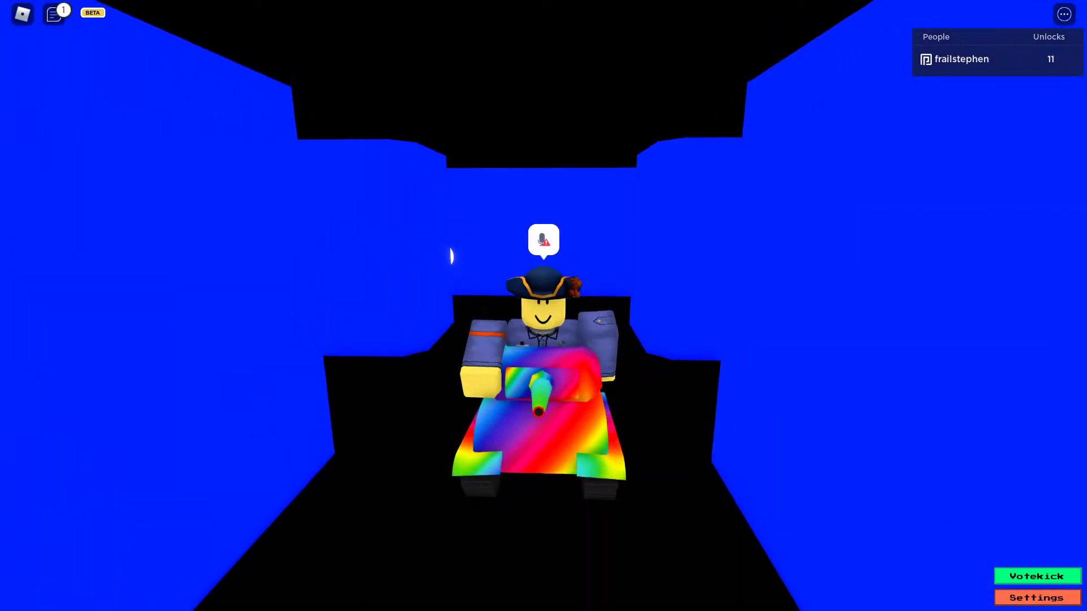
{"action": "right_click", "coordinate": [459, 236]}
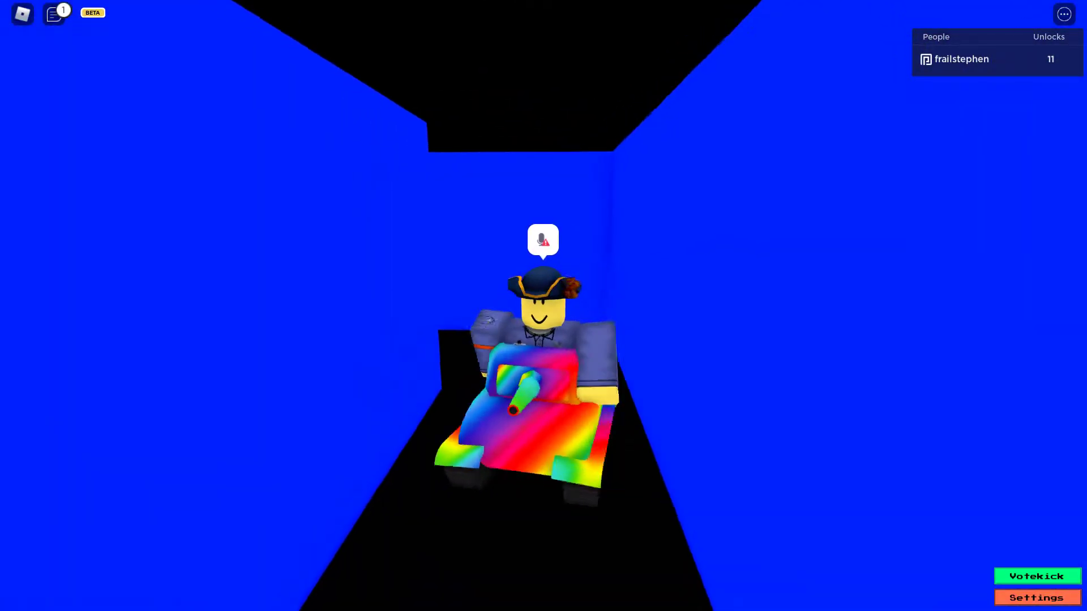
{"action": "key", "text": "w"}
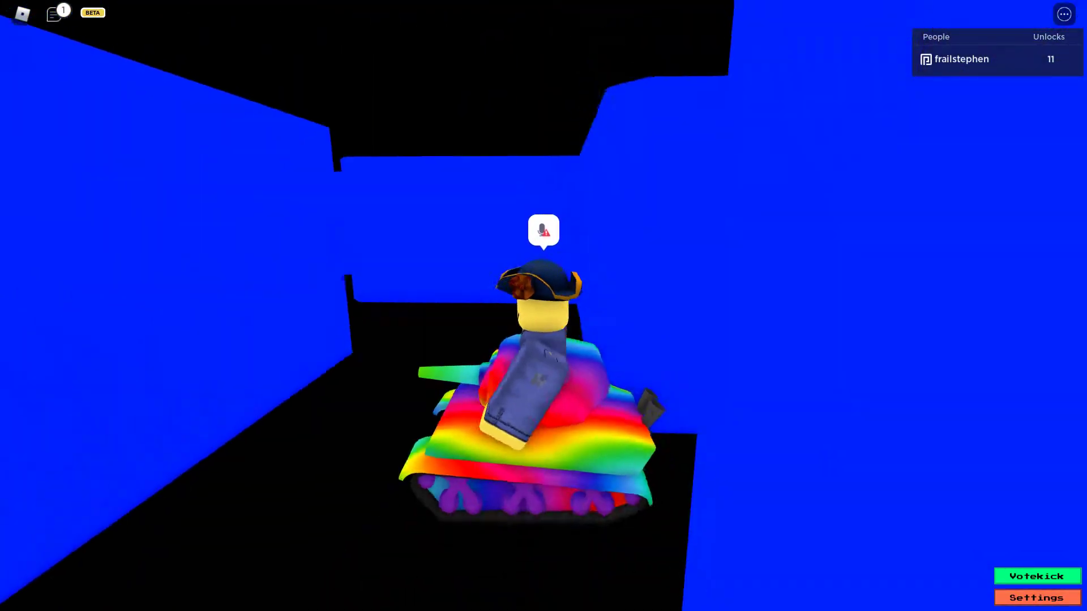
{"action": "key", "text": "s"}
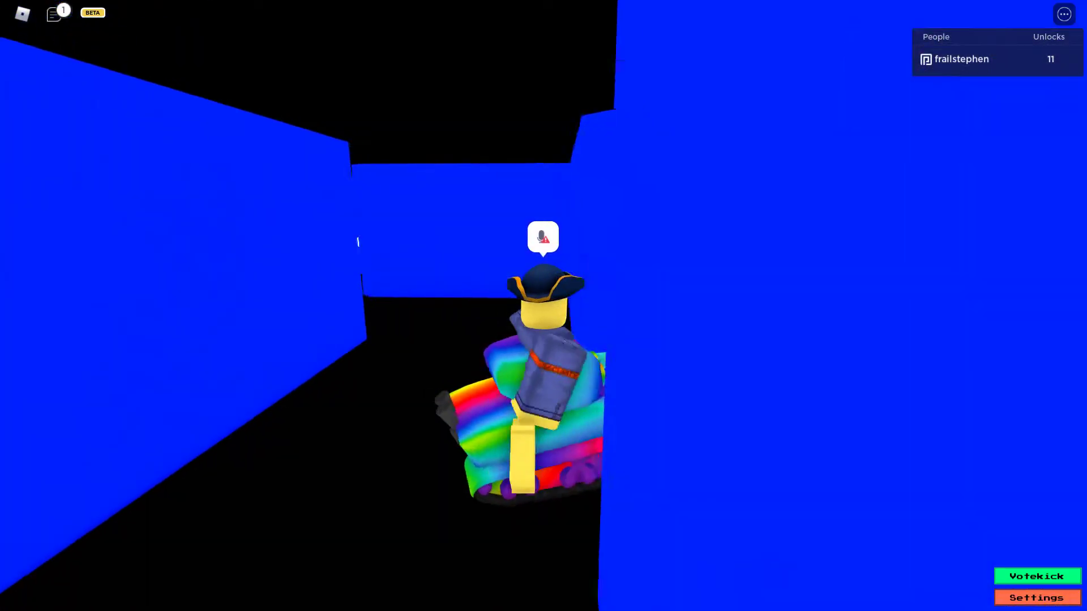
Step: Orbit the camera around the rider while passing the brown box in the corridor
{"action": "left_click_drag", "start_coordinate": [680, 340], "coordinate": [425, 341]}
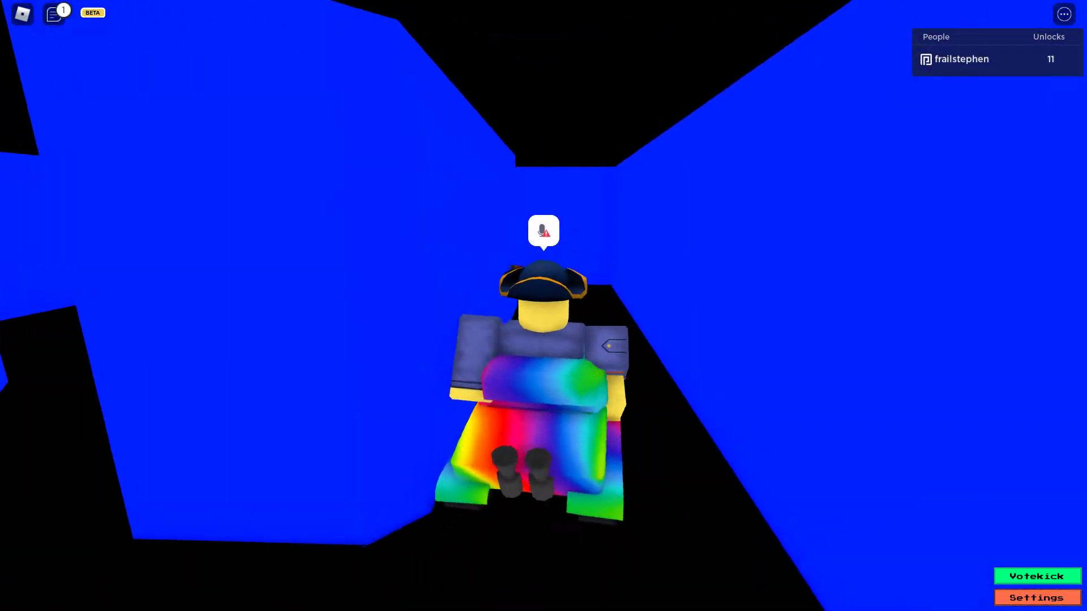
{"action": "left_click_drag", "start_coordinate": [680, 339], "coordinate": [426, 340]}
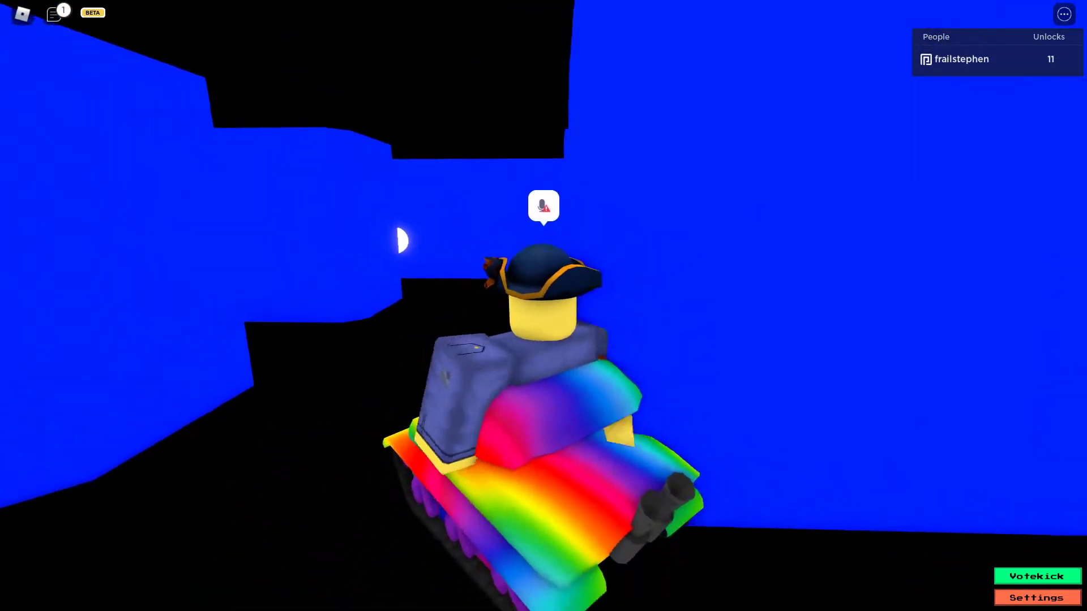
{"action": "left_click_drag", "start_coordinate": [680, 340], "coordinate": [424, 339]}
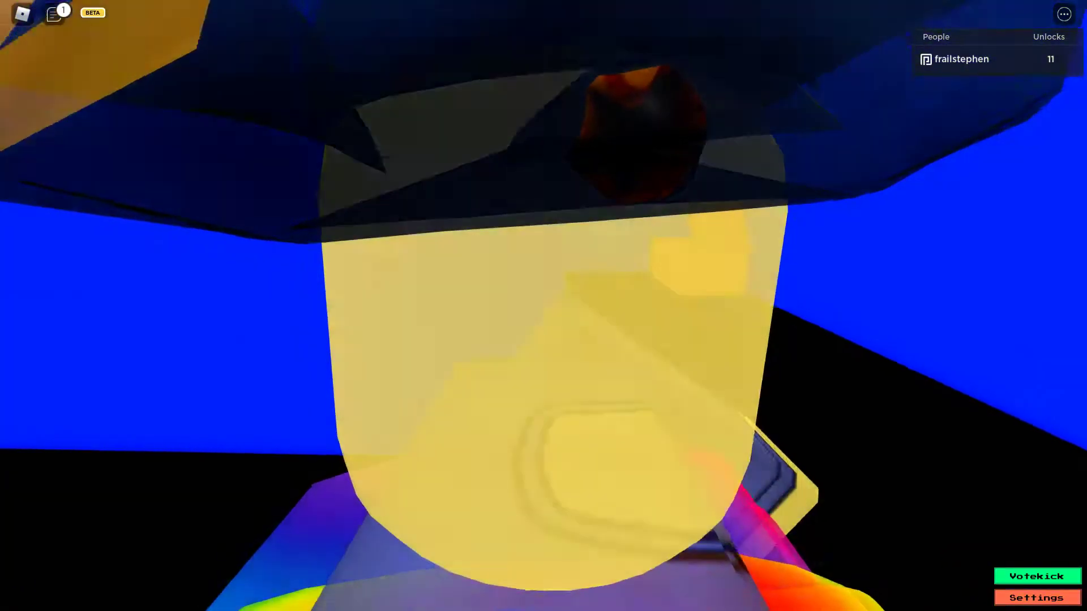
{"action": "left_click_drag", "start_coordinate": [680, 340], "coordinate": [424, 340]}
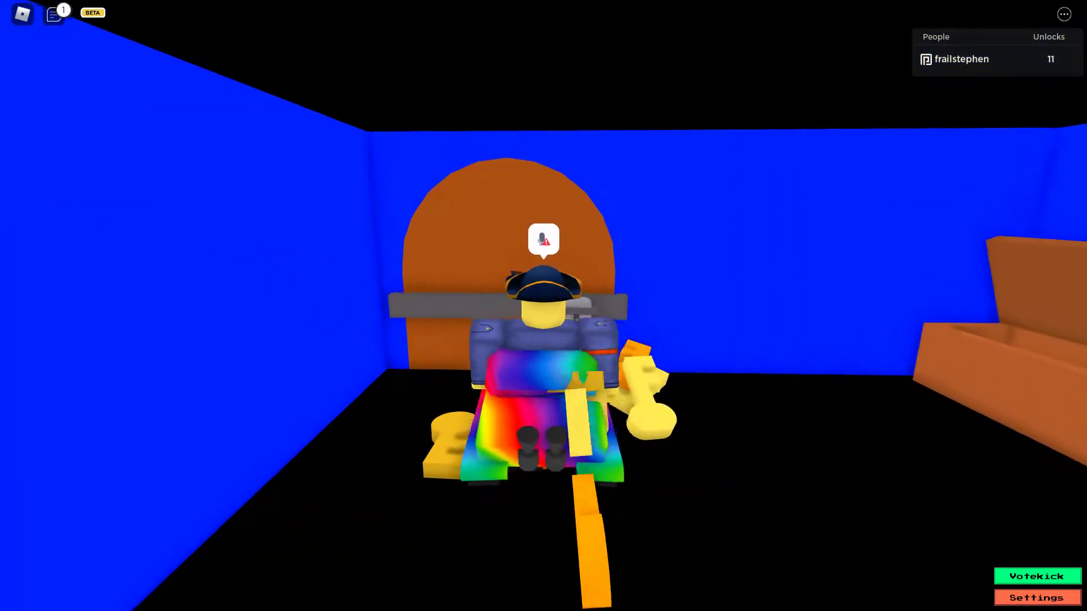
{"action": "left_click_drag", "start_coordinate": [679, 340], "coordinate": [425, 340]}
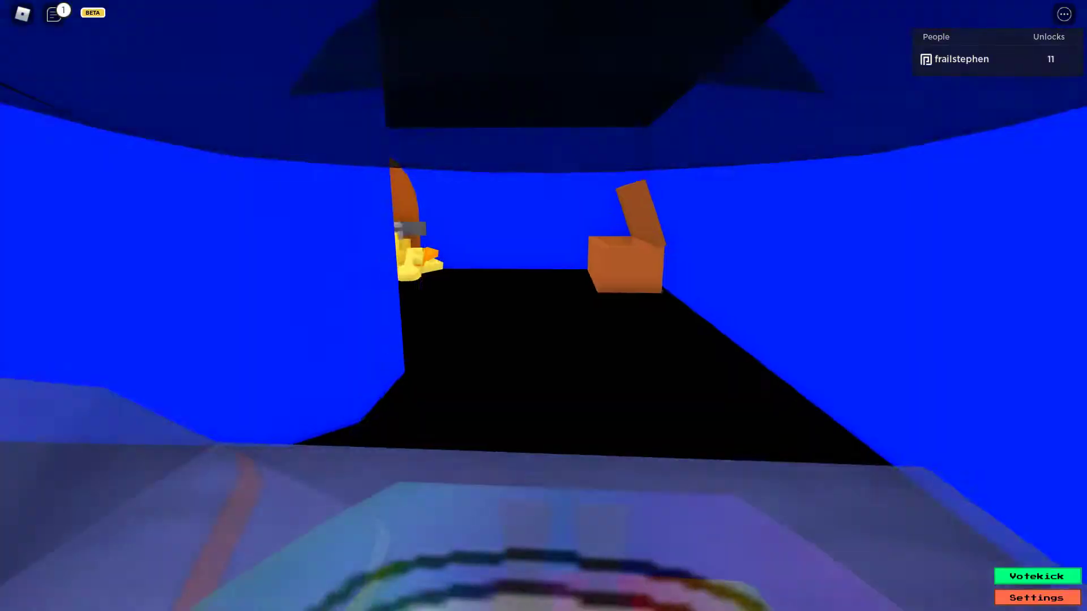
{"action": "left_click_drag", "start_coordinate": [679, 340], "coordinate": [425, 340]}
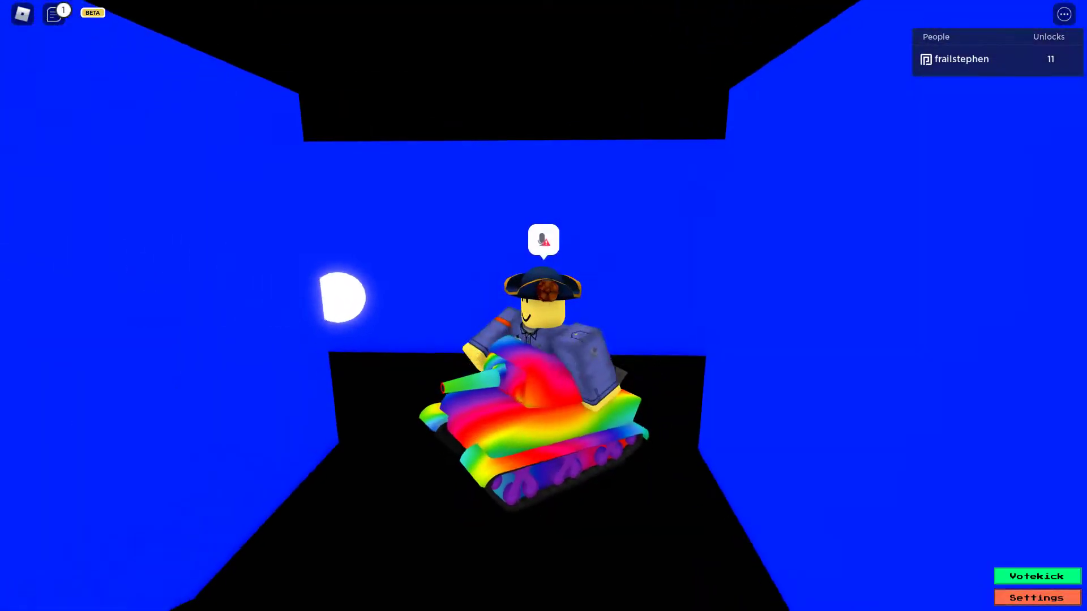
{"action": "left_click_drag", "start_coordinate": [595, 340], "coordinate": [476, 340]}
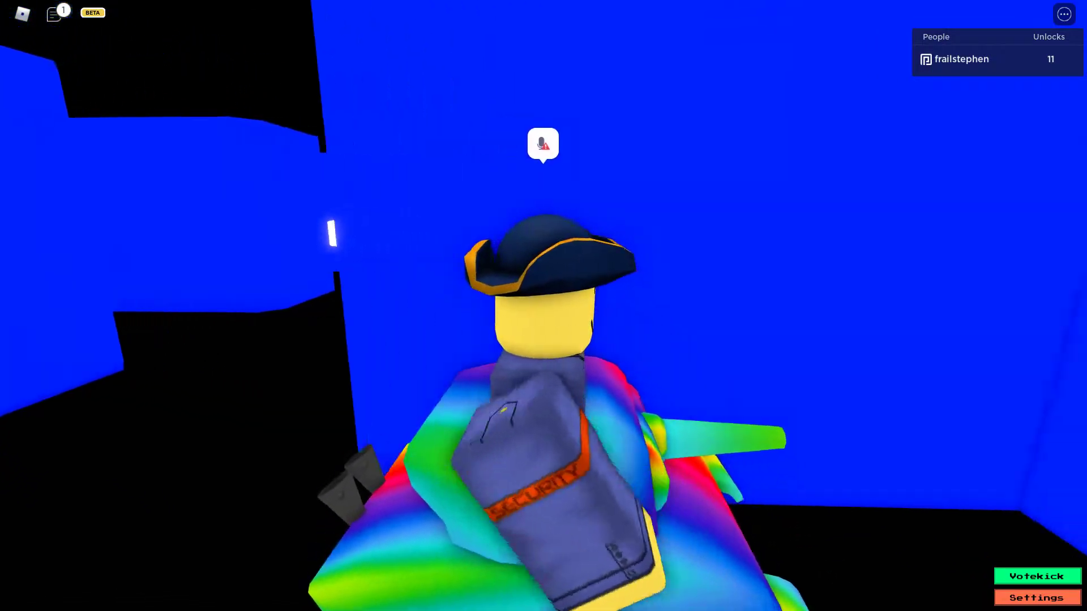
{"action": "left_click_drag", "start_coordinate": [679, 341], "coordinate": [424, 339]}
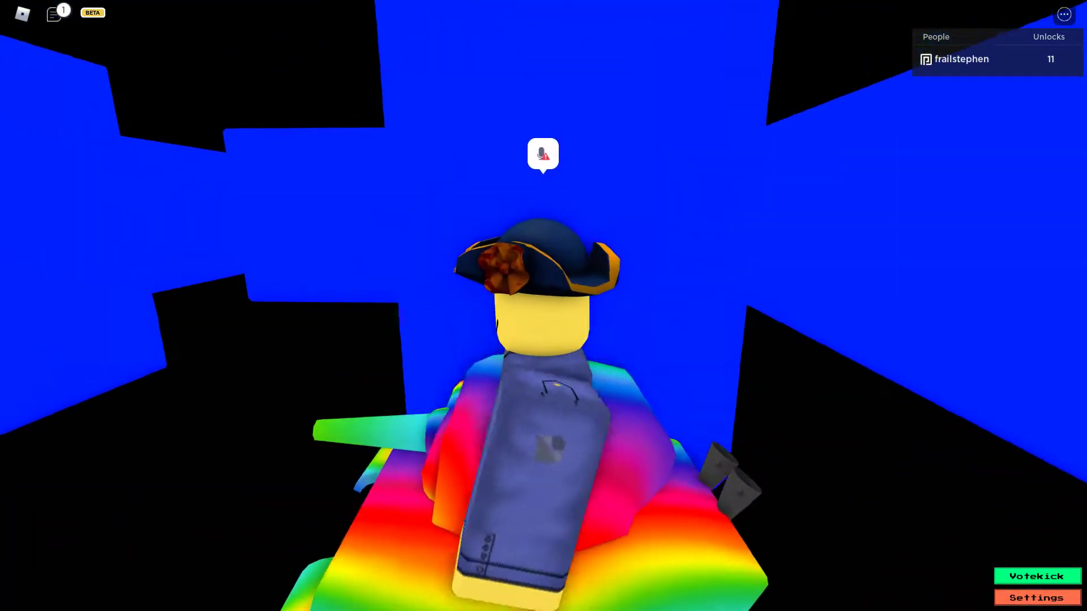
{"action": "left_click_drag", "start_coordinate": [680, 340], "coordinate": [382, 340]}
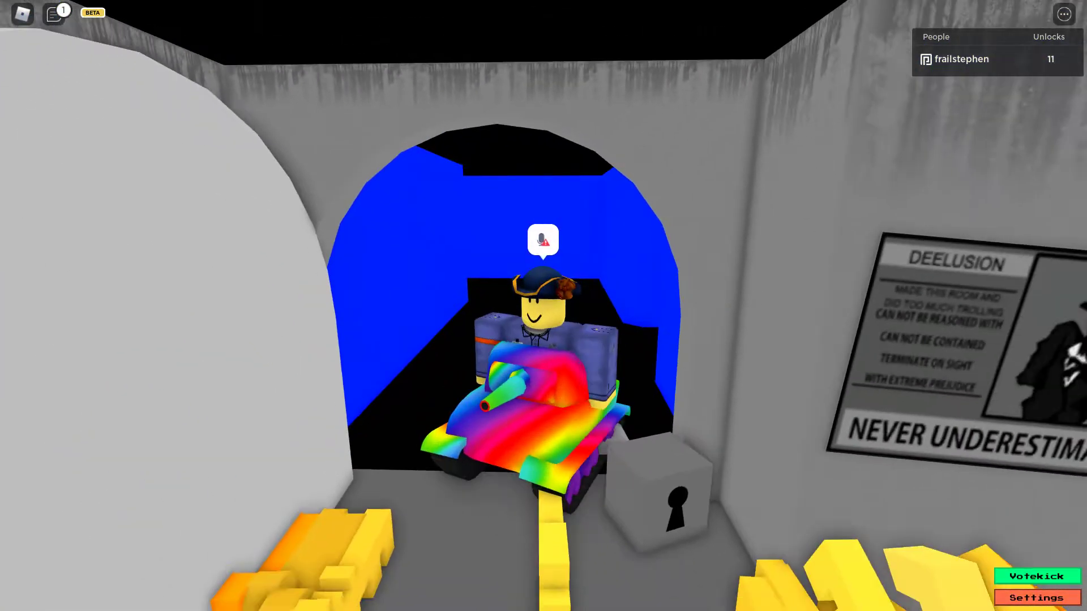
Step: Drive past the arched brown door, through the grey room, and into the blue room
{"action": "key", "text": "w"}
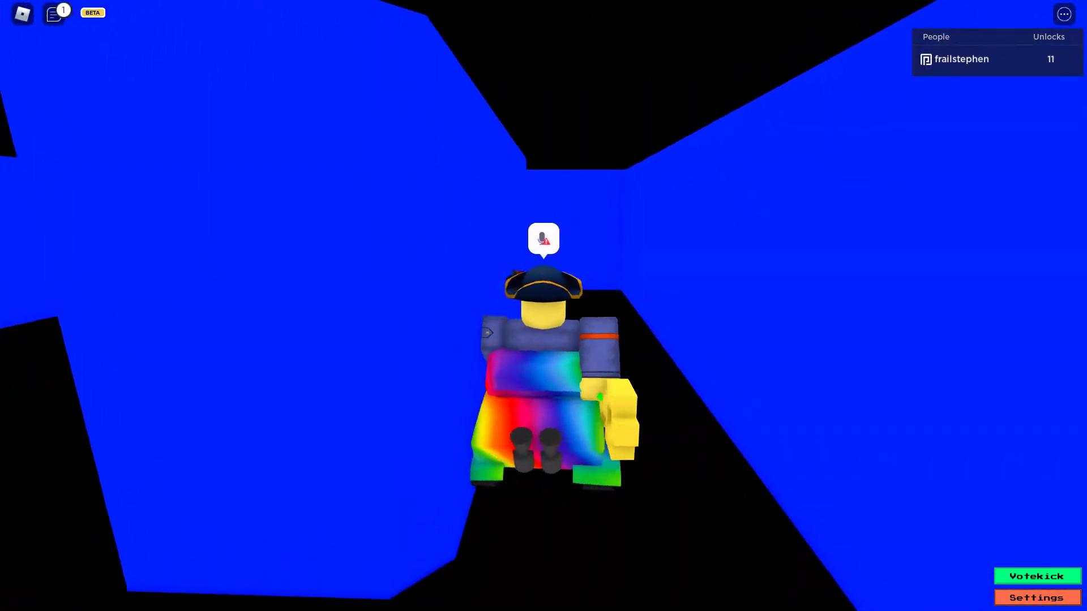
{"action": "scroll", "coordinate": [543, 339], "scroll_direction": "up", "scroll_amount": 3}
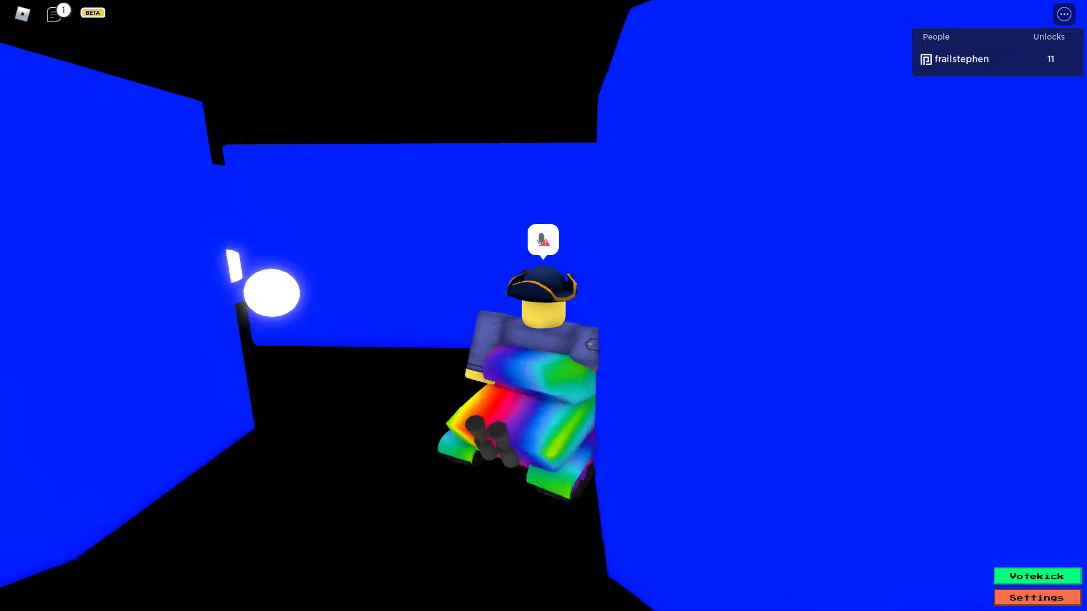
{"action": "scroll", "coordinate": [544, 340], "scroll_direction": "up", "scroll_amount": 3}
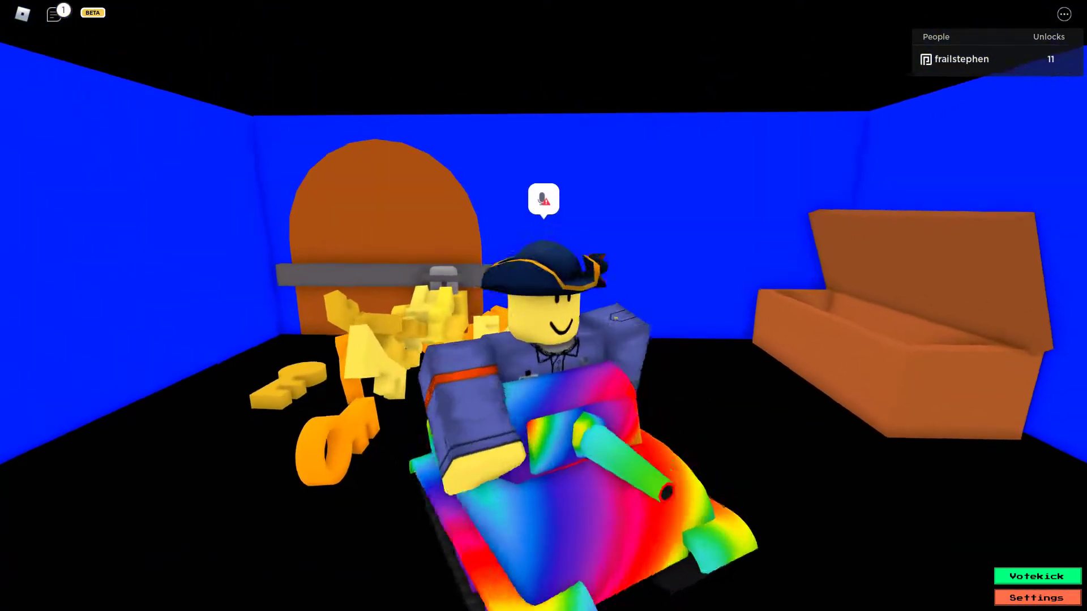
{"action": "left_click_drag", "start_coordinate": [764, 340], "coordinate": [339, 340]}
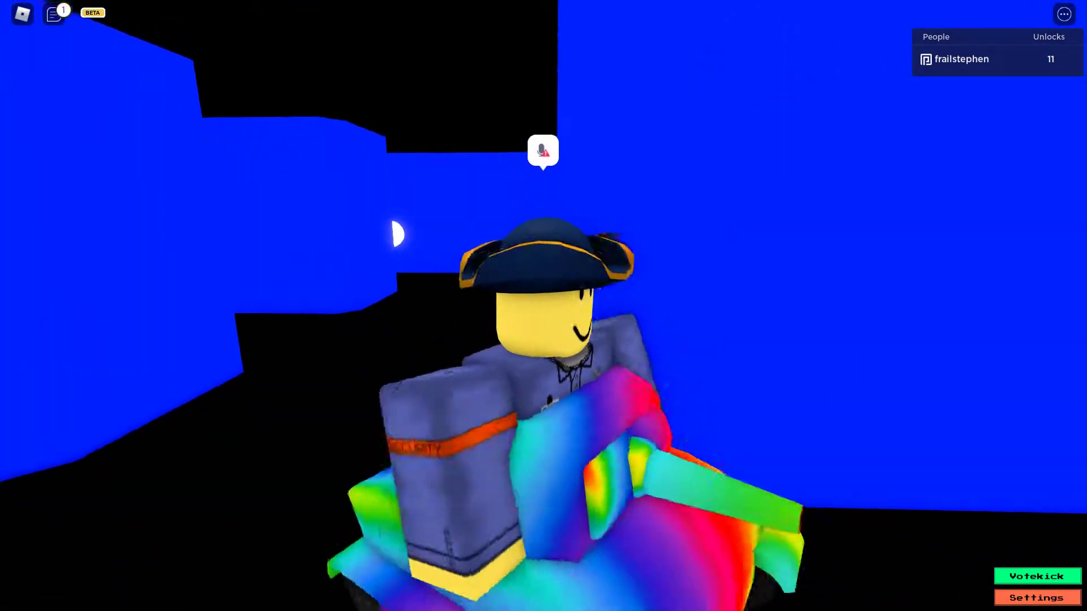
{"action": "left_click_drag", "start_coordinate": [764, 340], "coordinate": [424, 340]}
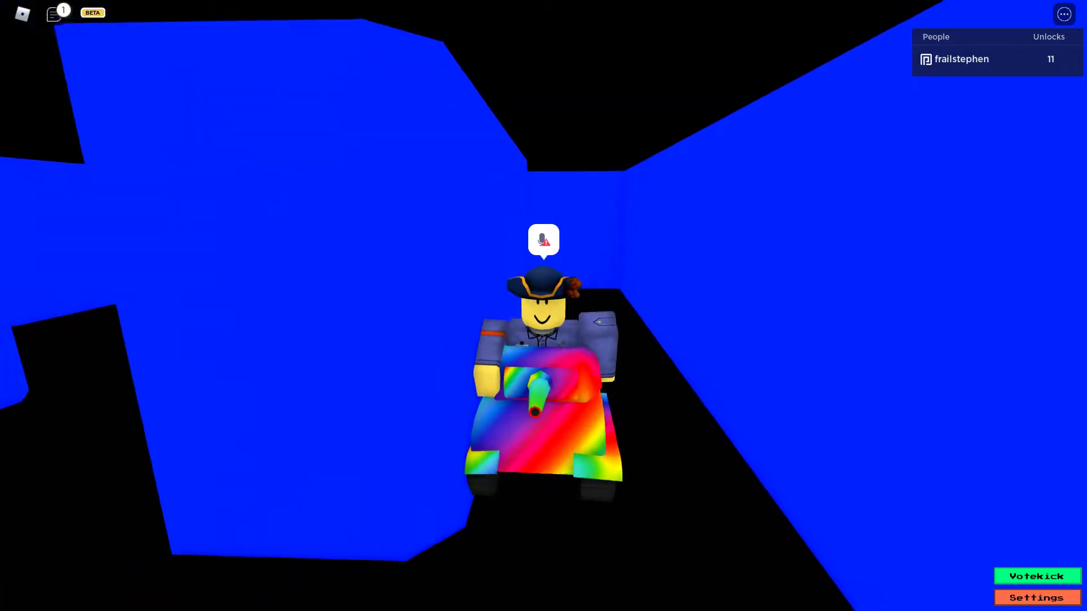
{"action": "key", "text": "w"}
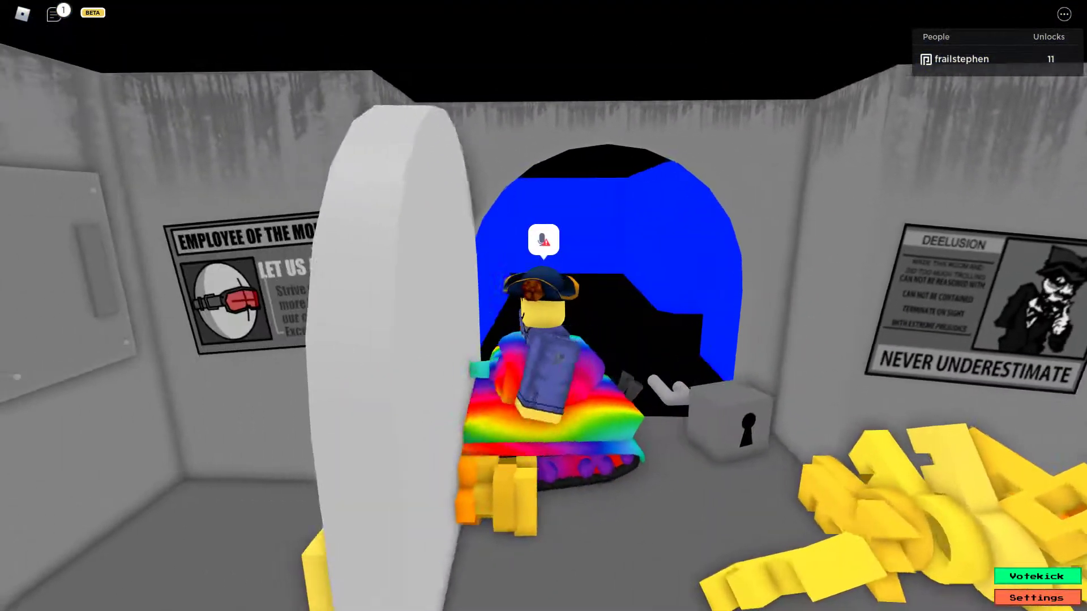
{"action": "key", "text": "w"}
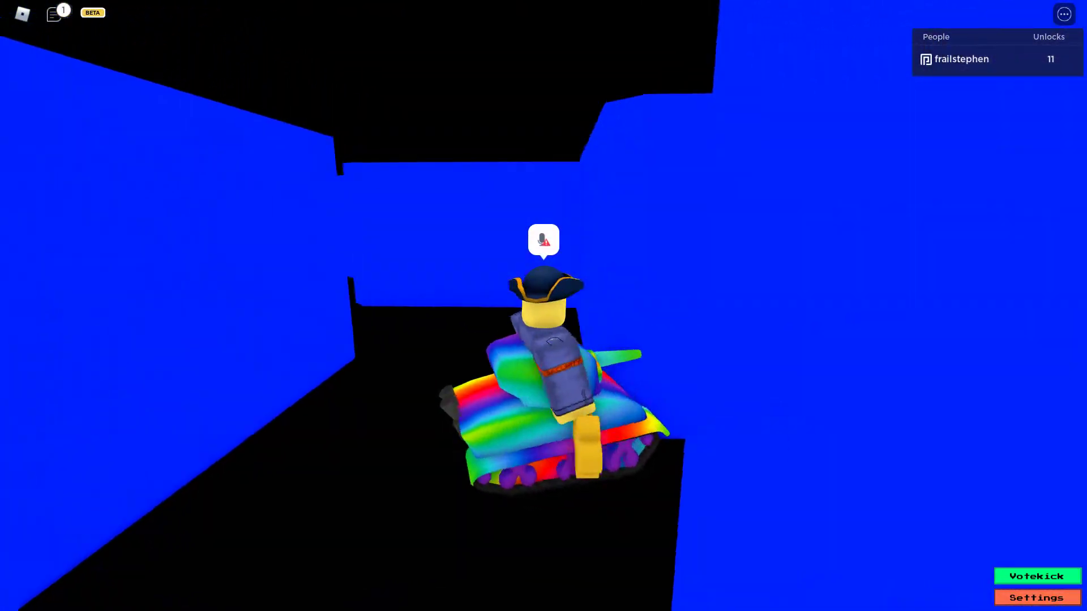
Step: Drive along the blue tunnel with the camera close behind the rider
{"action": "left_click_drag", "start_coordinate": [680, 340], "coordinate": [425, 339]}
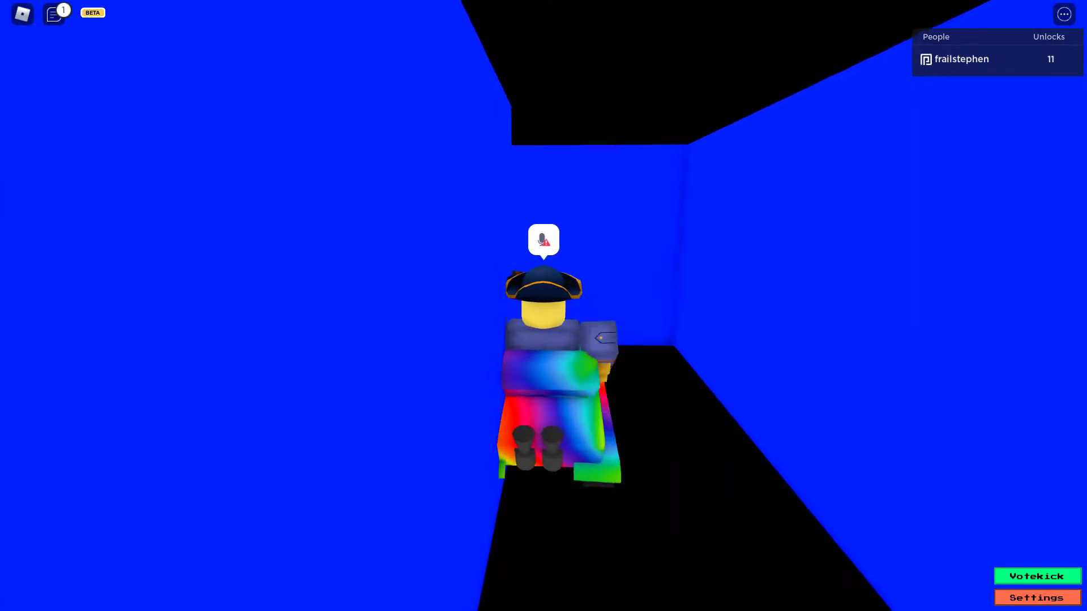
{"action": "left_click_drag", "start_coordinate": [594, 340], "coordinate": [426, 339]}
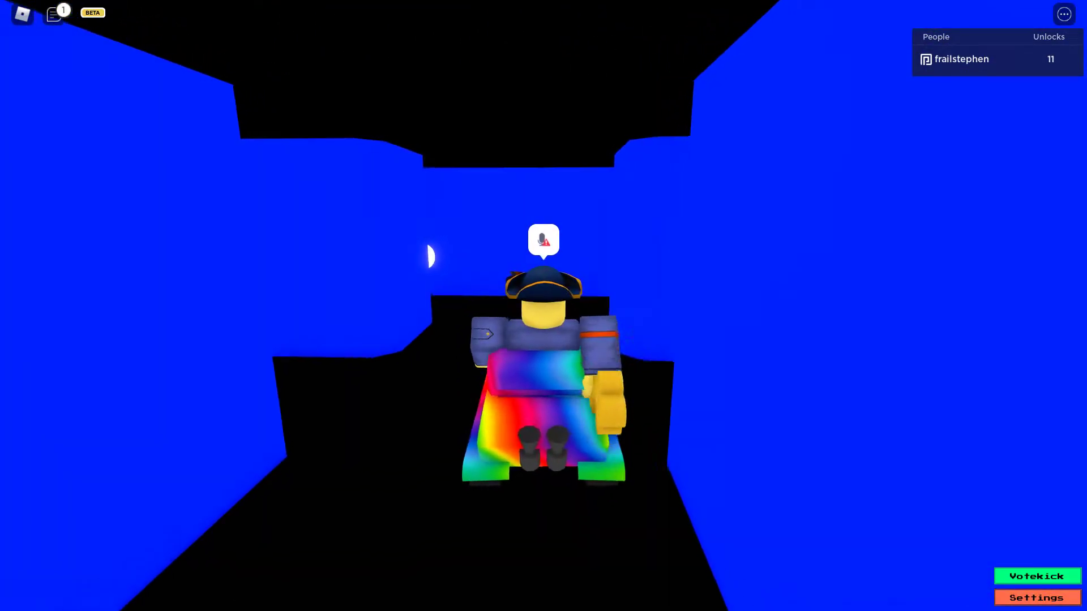
{"action": "key", "text": "w"}
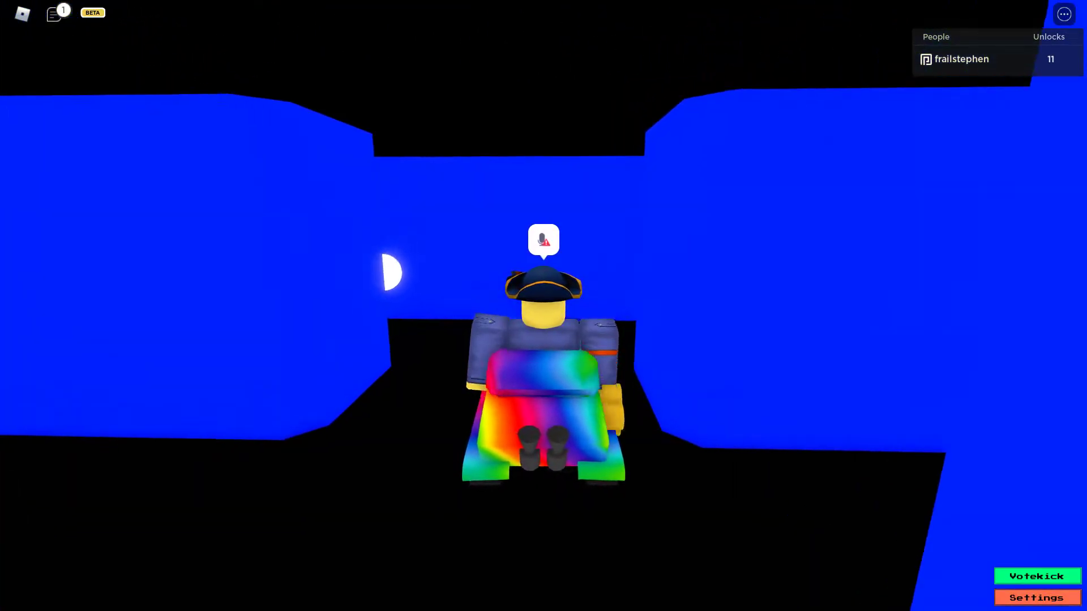
{"action": "left_click_drag", "start_coordinate": [594, 340], "coordinate": [339, 339]}
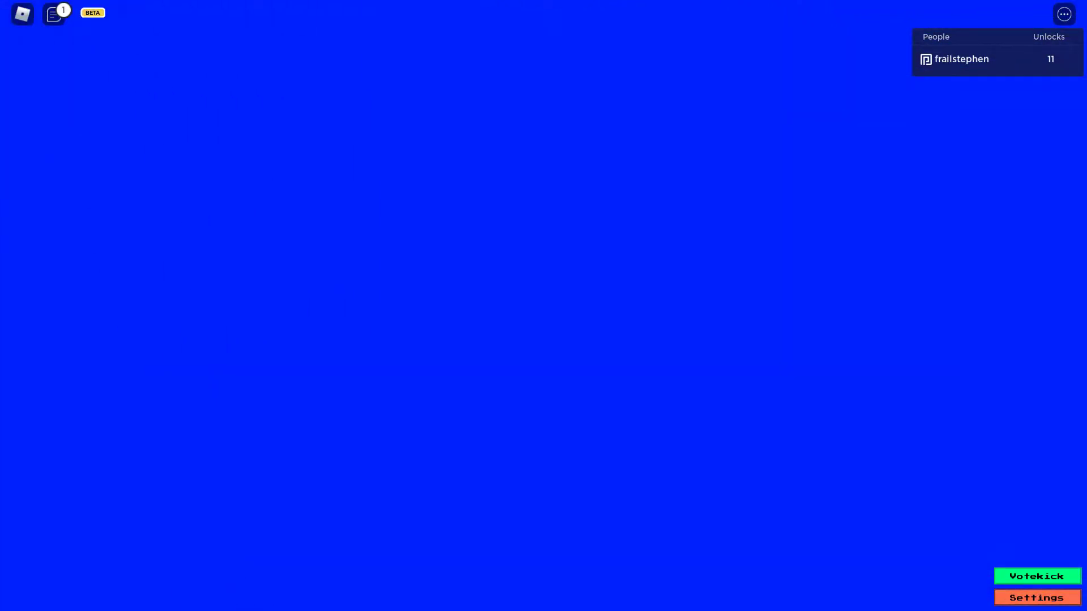
{"action": "left_click_drag", "start_coordinate": [595, 340], "coordinate": [340, 340]}
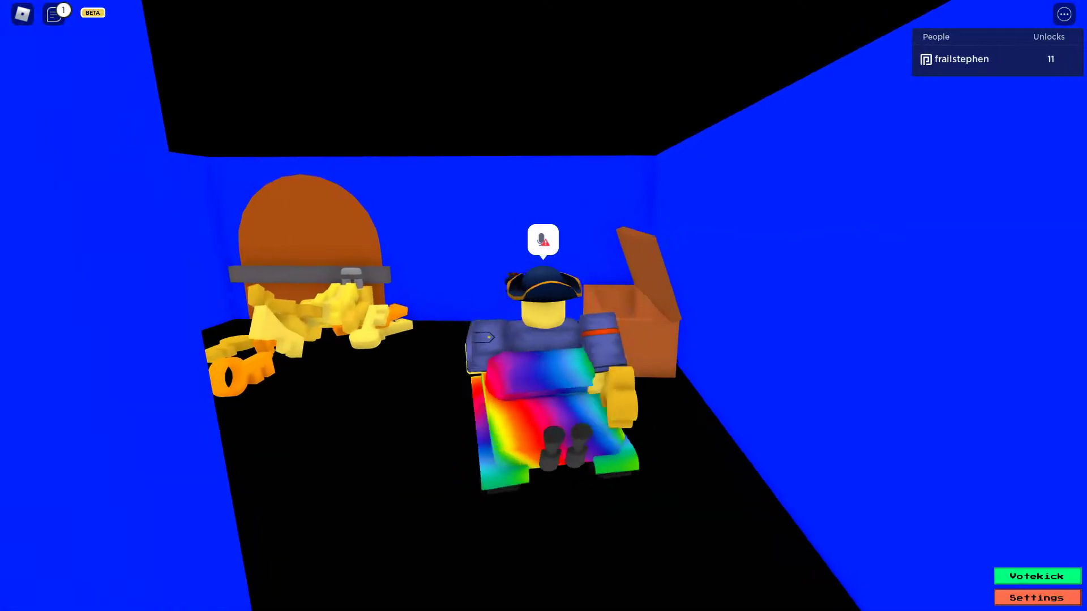
Step: Drive from the door through a doorway, zooming out to show the grey room behind
{"action": "key", "text": "w"}
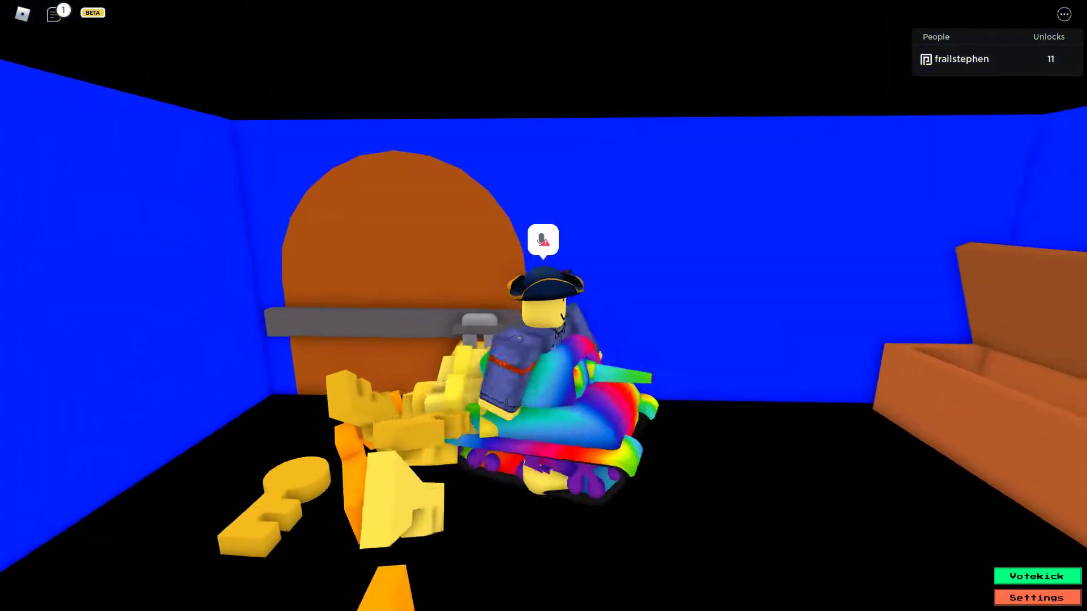
{"action": "left_click_drag", "start_coordinate": [595, 340], "coordinate": [340, 340]}
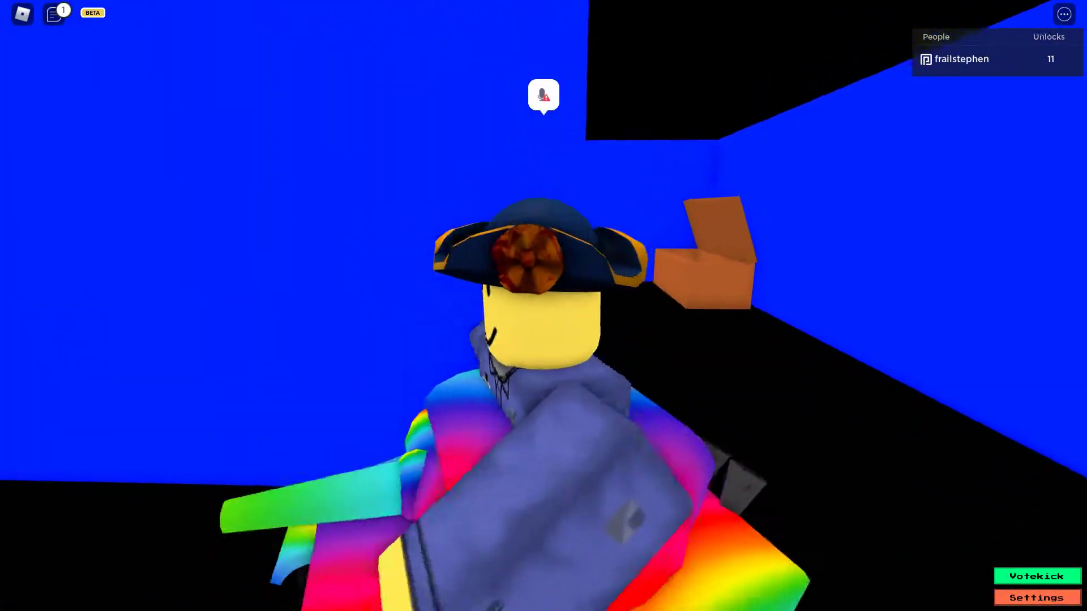
{"action": "key", "text": "w"}
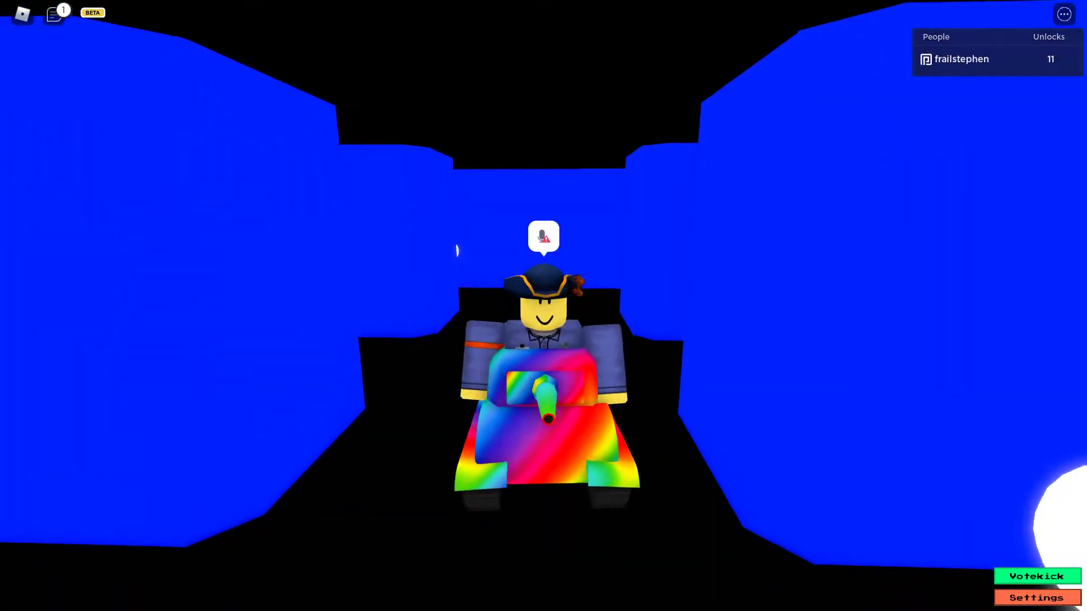
{"action": "left_click_drag", "start_coordinate": [680, 340], "coordinate": [340, 340]}
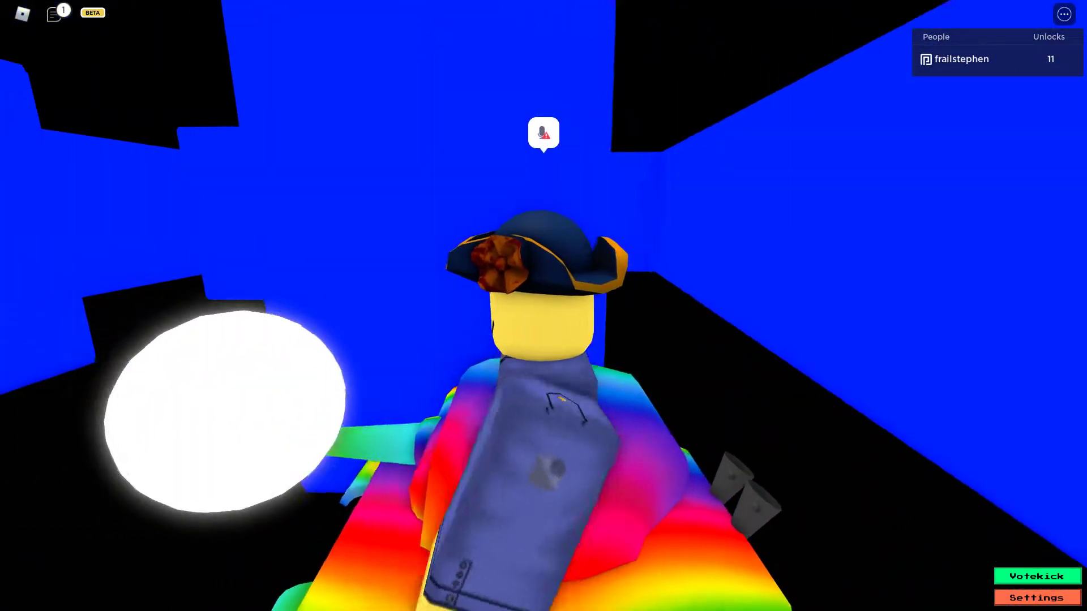
{"action": "left_click_drag", "start_coordinate": [679, 340], "coordinate": [340, 340]}
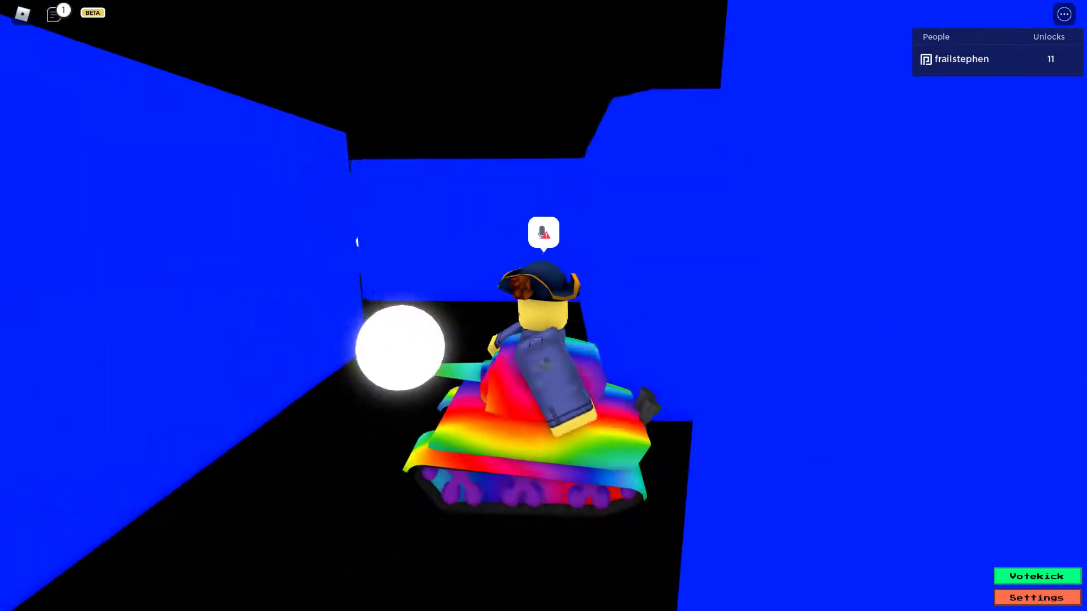
{"action": "scroll", "coordinate": [544, 340], "scroll_direction": "down", "scroll_amount": 3}
Step: Drive through the blue doorway and along the tunnel toward the dark doorway
{"action": "key", "text": "w"}
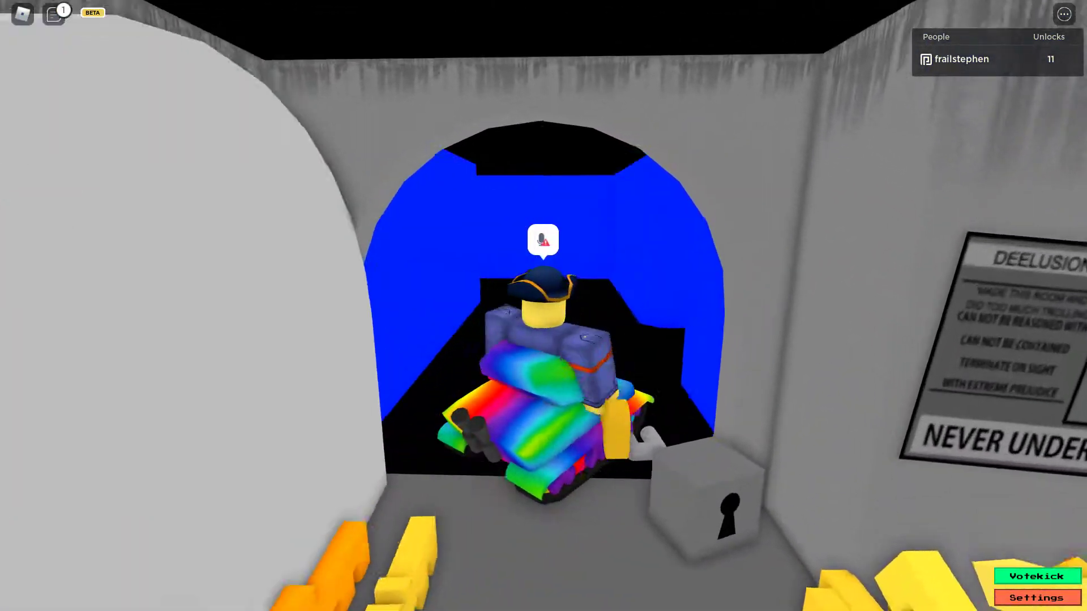
{"action": "left_click_drag", "start_coordinate": [680, 340], "coordinate": [340, 340]}
{"action": "left_click_drag", "start_coordinate": [679, 340], "coordinate": [425, 340]}
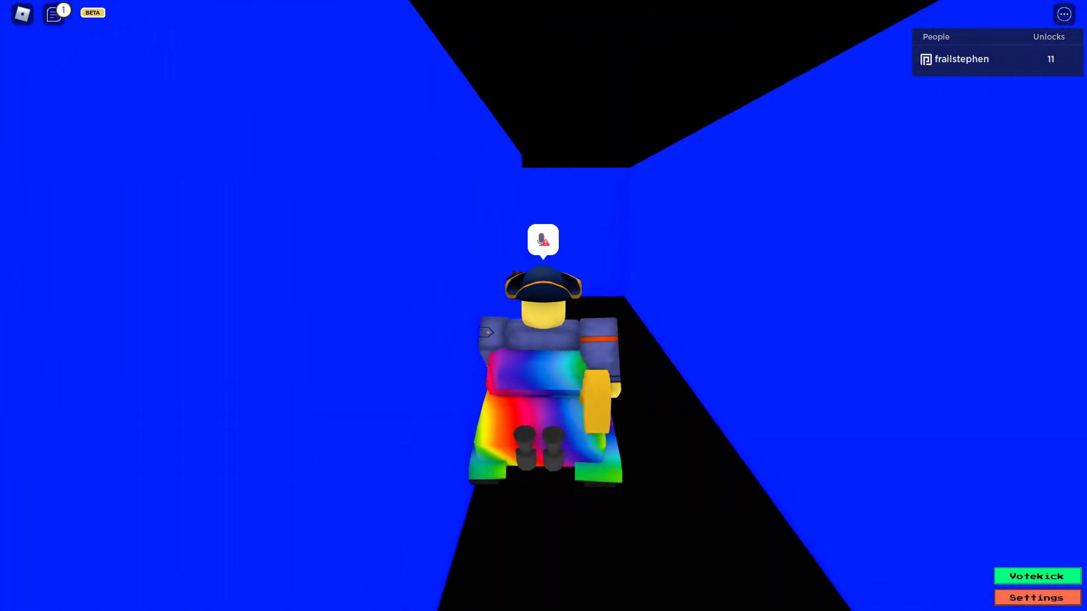
{"action": "left_click_drag", "start_coordinate": [680, 340], "coordinate": [425, 340]}
{"action": "key", "text": "w"}
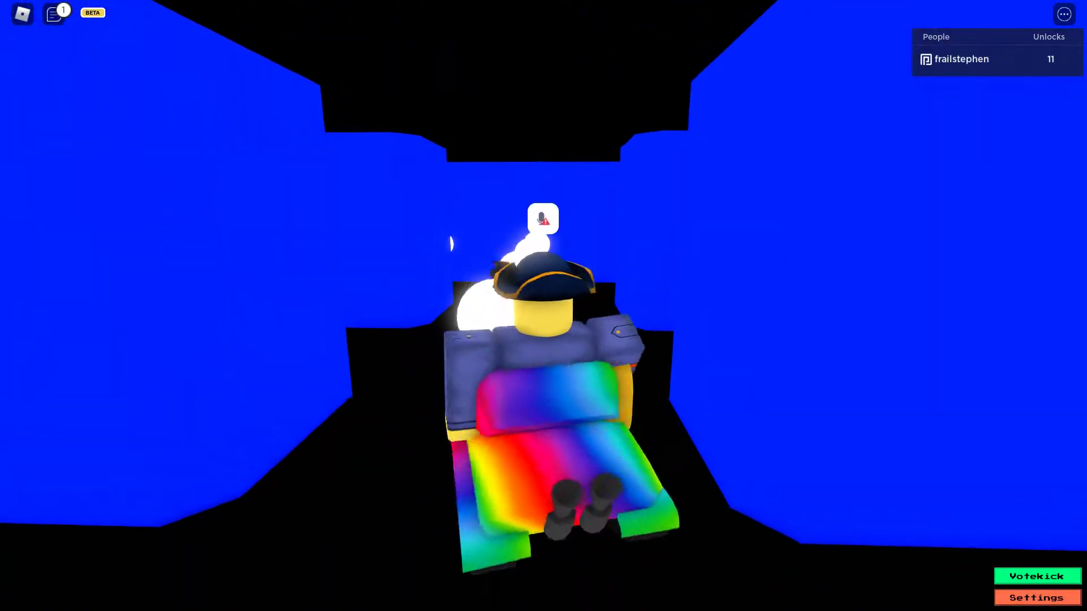
Step: Steer the tank away from the chest and the scattered yellow pieces
{"action": "left_click_drag", "start_coordinate": [679, 340], "coordinate": [424, 340]}
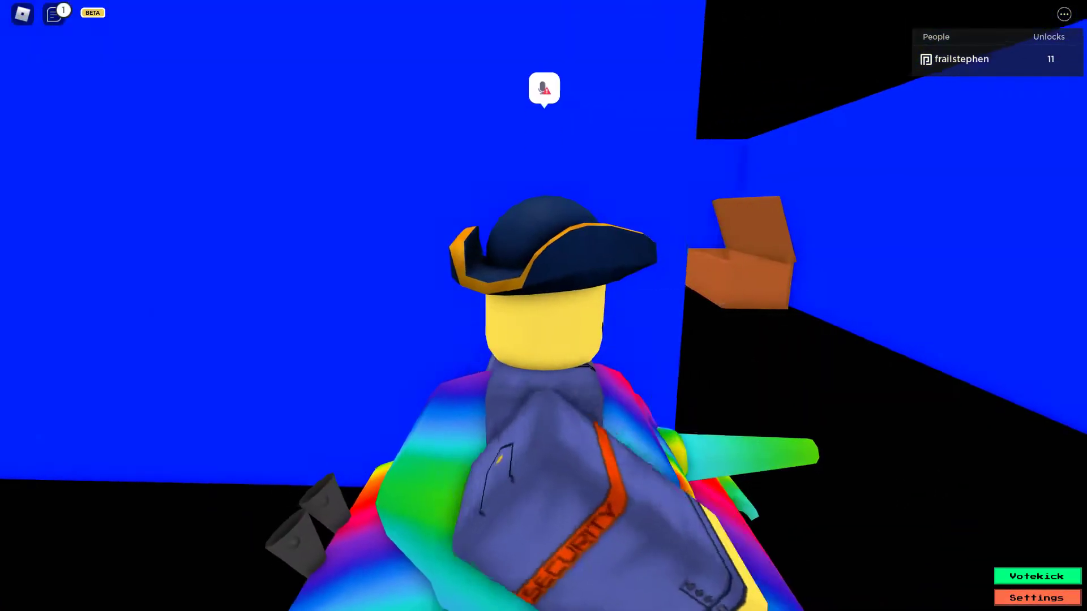
{"action": "key", "text": "w"}
{"action": "left_click_drag", "start_coordinate": [680, 339], "coordinate": [424, 340]}
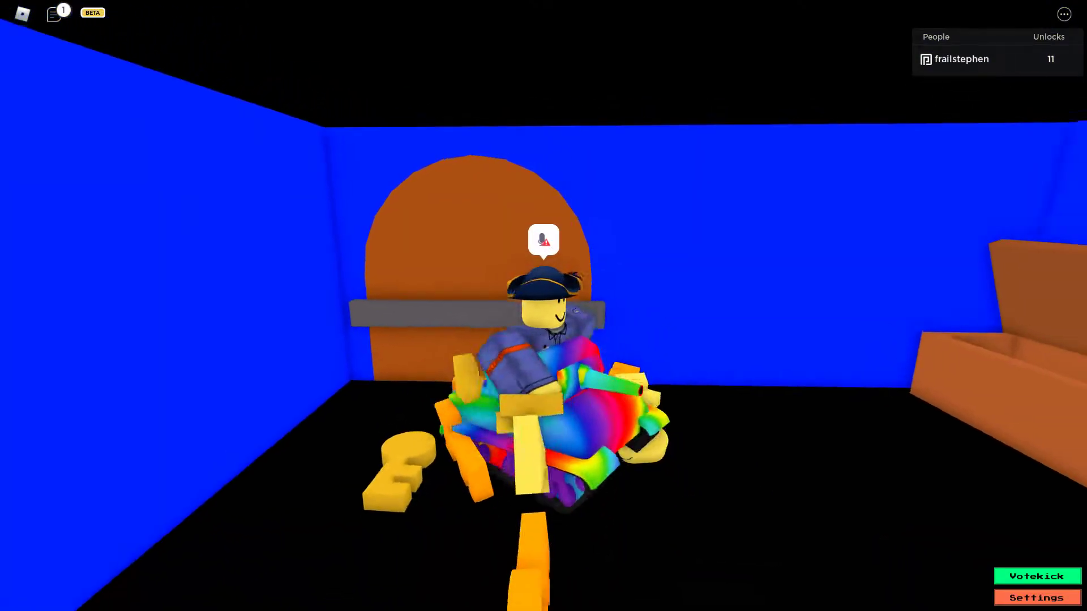
{"action": "left_click_drag", "start_coordinate": [679, 340], "coordinate": [425, 339]}
{"action": "key", "text": "s"}
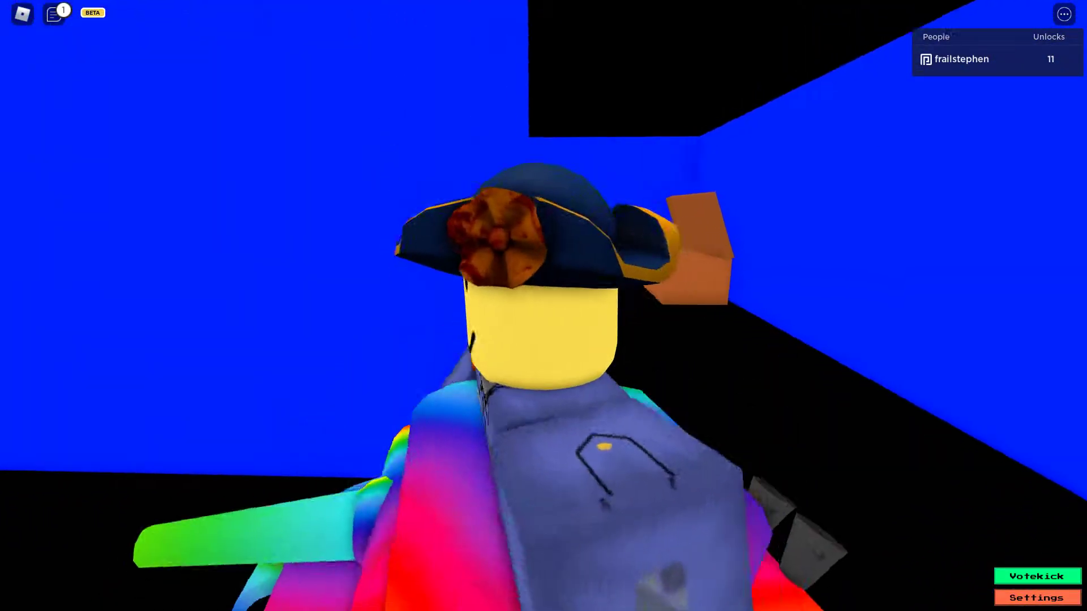
Step: Drive into the grey poster room, then reverse back into the blue tunnel
{"action": "right_click", "coordinate": [544, 340]}
{"action": "key", "text": "w"}
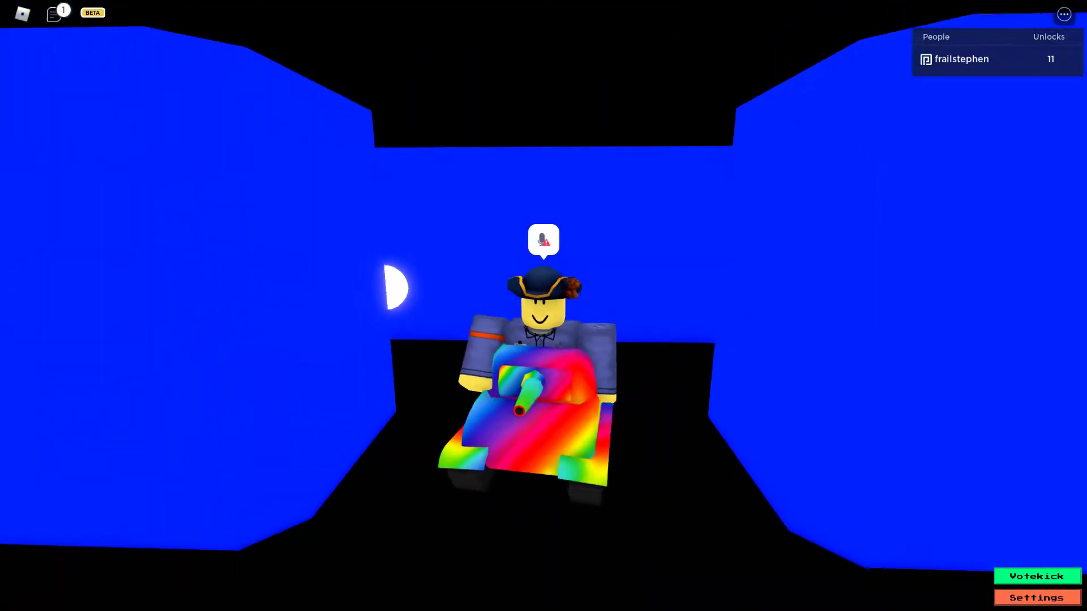
{"action": "scroll", "coordinate": [543, 340], "scroll_direction": "up", "scroll_amount": 3}
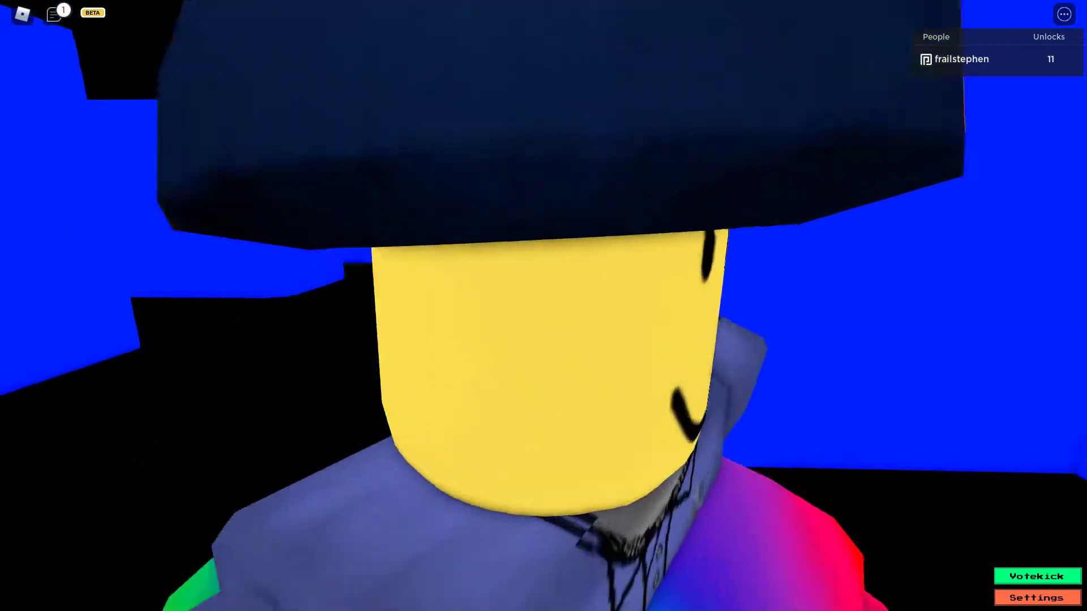
{"action": "scroll", "coordinate": [543, 340], "scroll_direction": "down", "scroll_amount": 3}
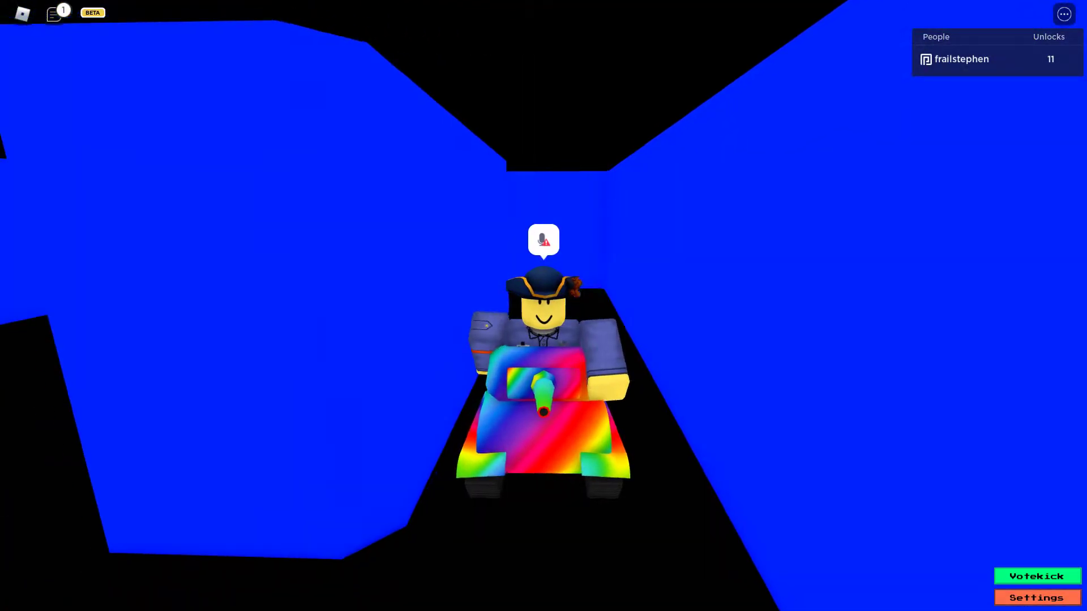
{"action": "key", "text": "w"}
{"action": "left_click_drag", "start_coordinate": [543, 340], "coordinate": [340, 340]}
{"action": "key", "text": "w"}
{"action": "key", "text": "s"}
{"action": "left_click_drag", "start_coordinate": [543, 339], "coordinate": [425, 340]}
{"action": "key", "text": "w"}
{"action": "key", "text": "w"}
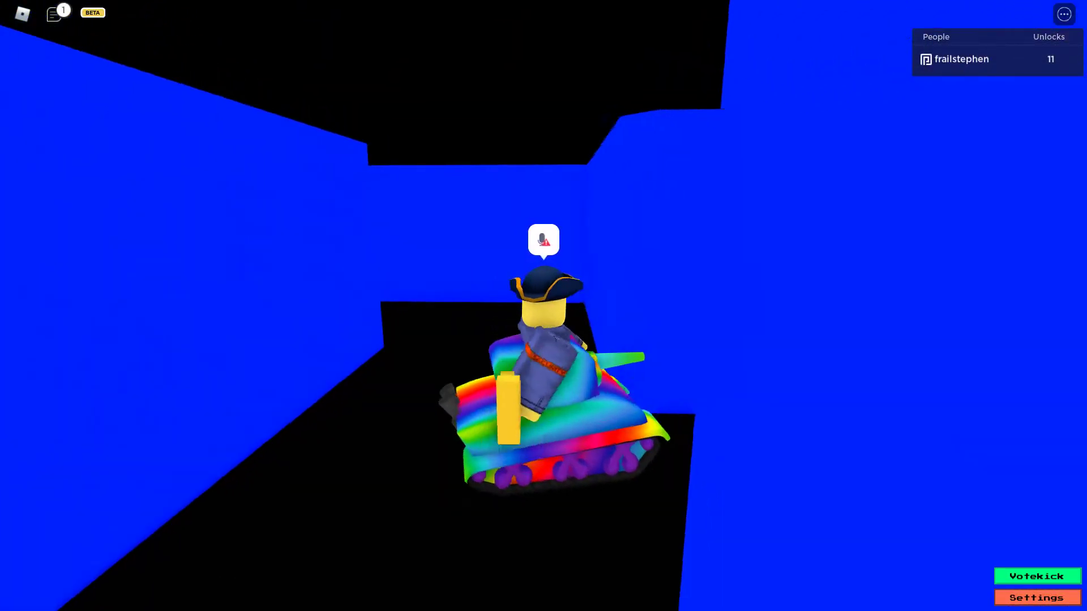
Step: Orbit the camera for side and rear views of the tank
{"action": "left_click_drag", "start_coordinate": [543, 339], "coordinate": [424, 340]}
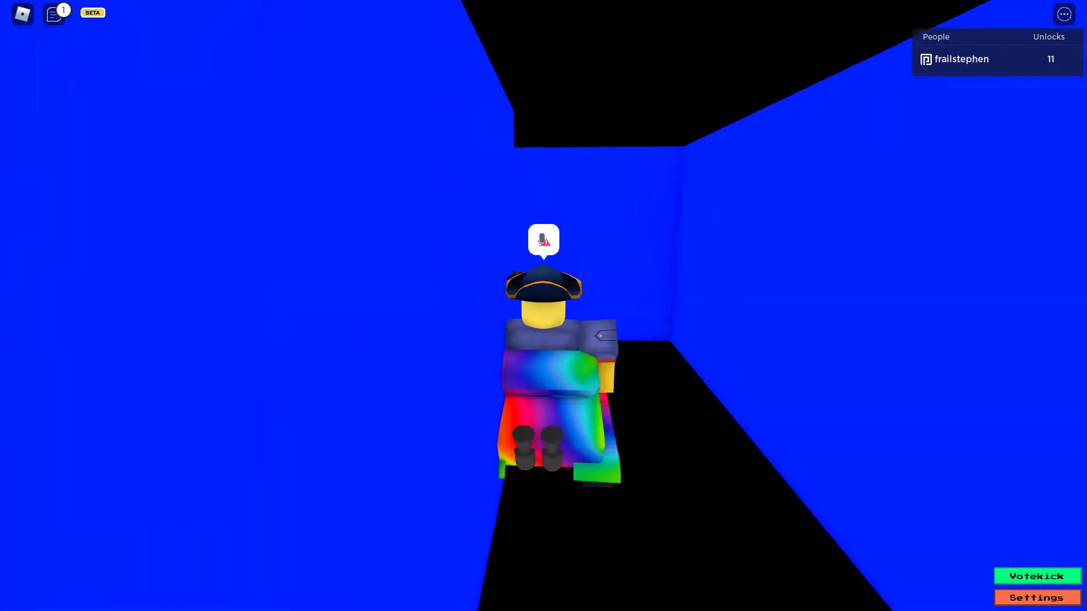
{"action": "right_click", "coordinate": [543, 339]}
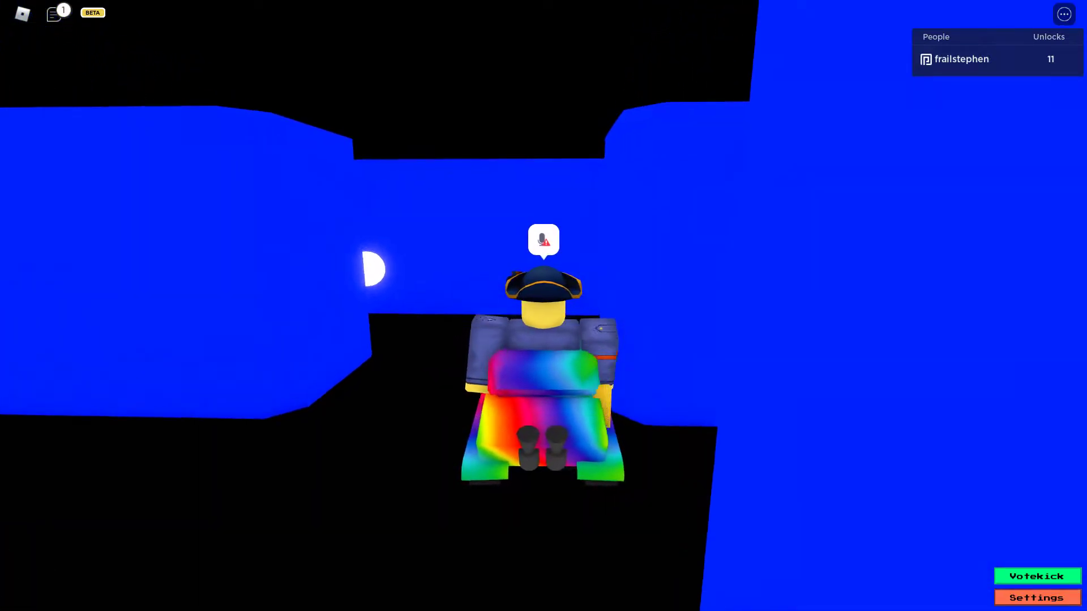
{"action": "scroll", "coordinate": [544, 339], "scroll_direction": "up", "scroll_amount": 3}
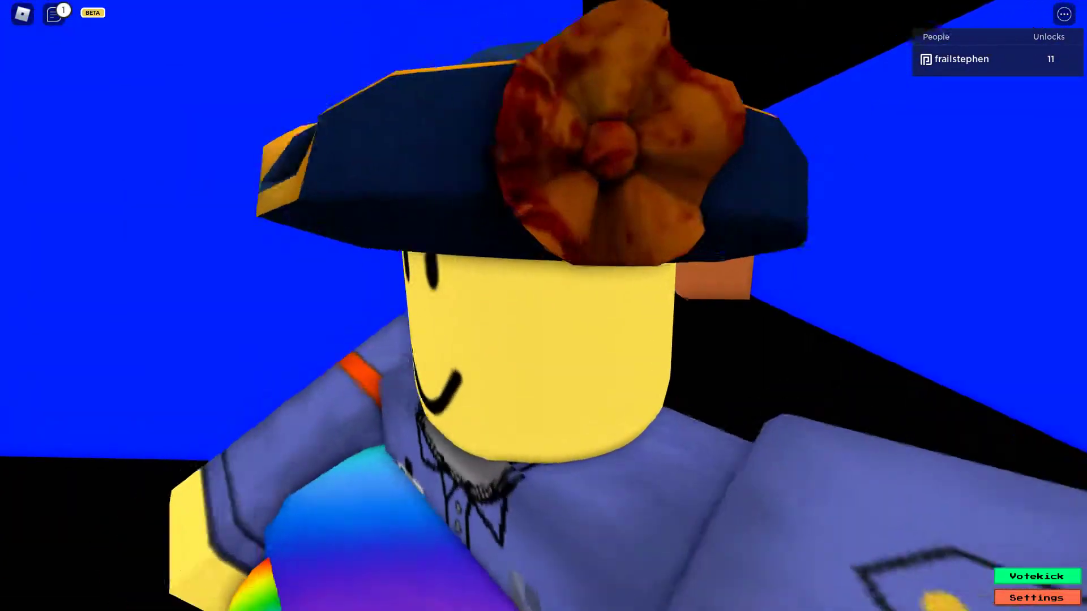
{"action": "left_click_drag", "start_coordinate": [543, 339], "coordinate": [679, 340]}
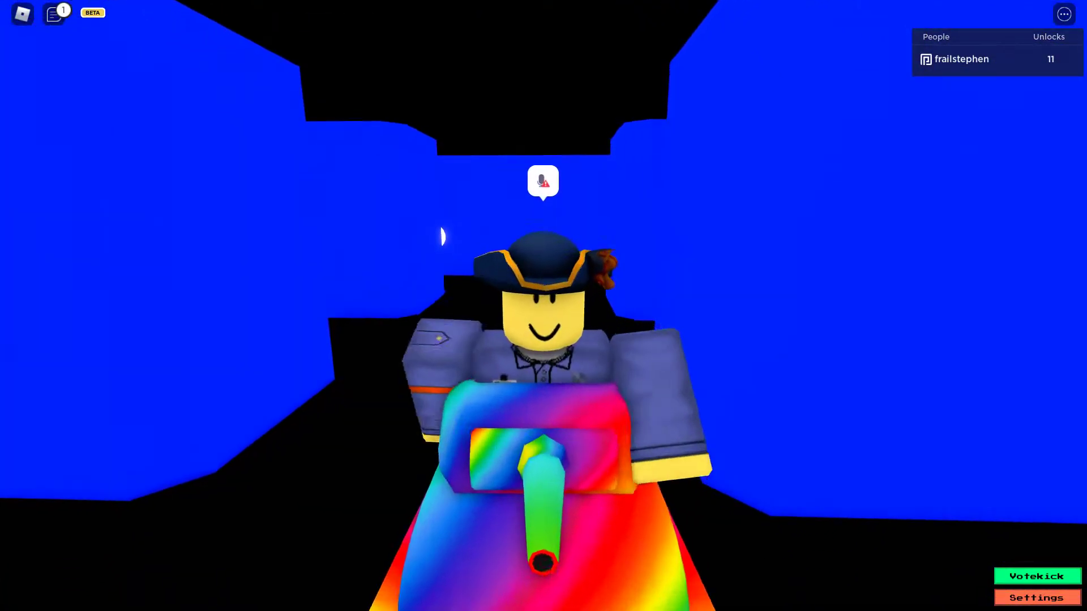
{"action": "left_click_drag", "start_coordinate": [544, 340], "coordinate": [425, 340]}
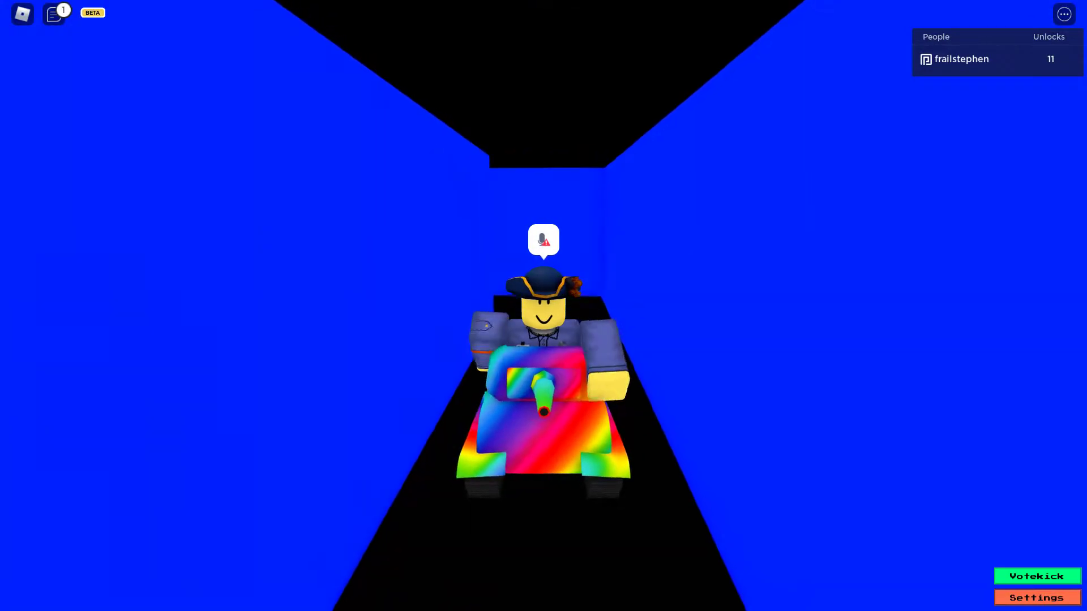
{"action": "scroll", "coordinate": [544, 340], "scroll_direction": "down", "scroll_amount": 5}
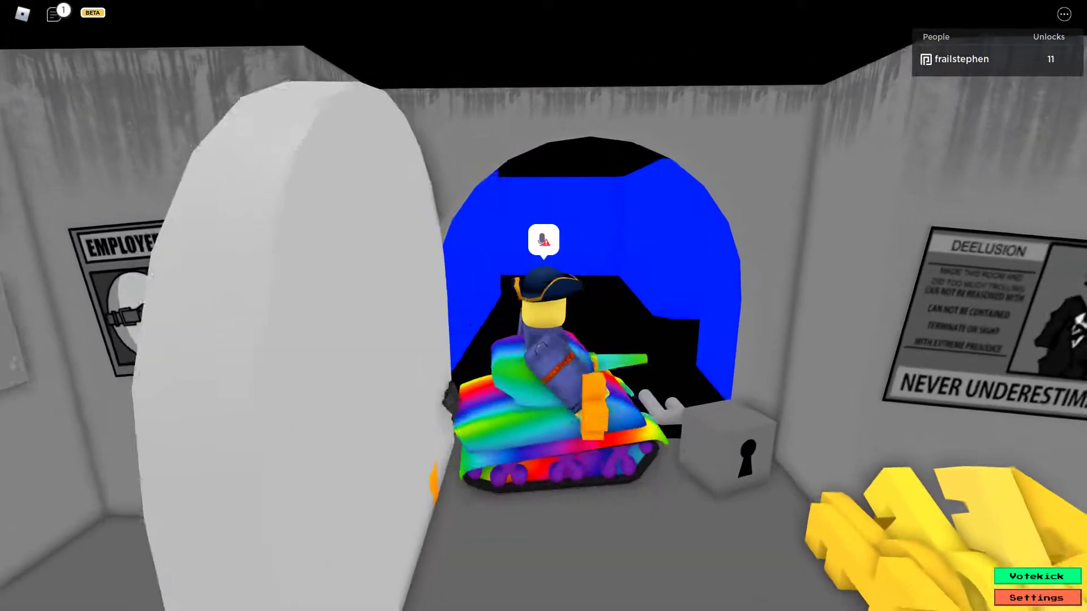
{"action": "scroll", "coordinate": [544, 340], "scroll_direction": "up", "scroll_amount": 5}
Step: Drive forward through the tunnel, viewing the tank head-on and from above
{"action": "key", "text": "w"}
{"action": "left_click_drag", "start_coordinate": [680, 340], "coordinate": [426, 340]}
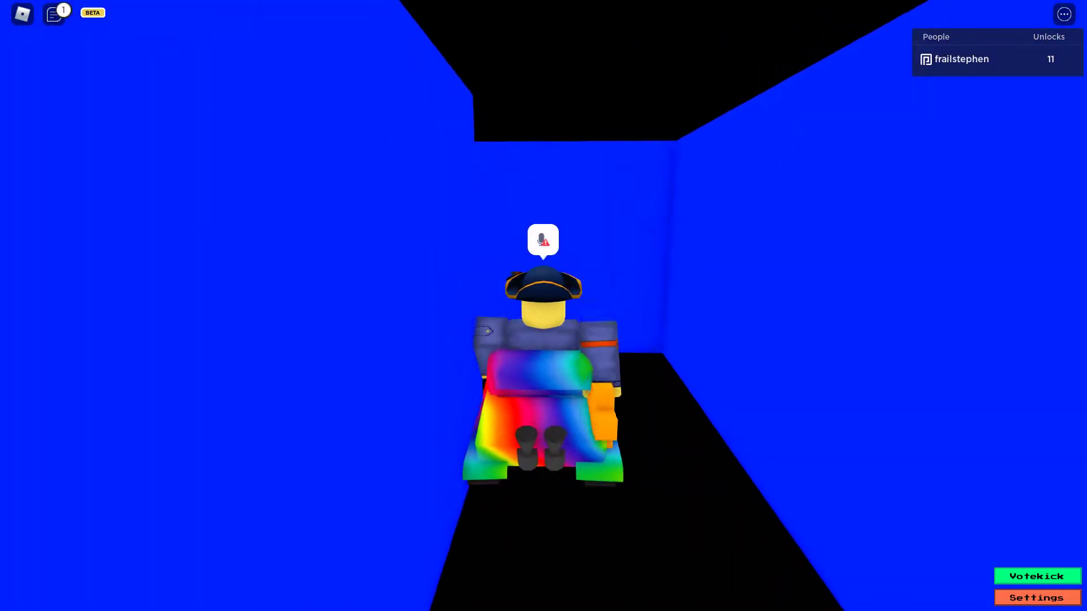
{"action": "scroll", "coordinate": [544, 340], "scroll_direction": "up", "scroll_amount": 4}
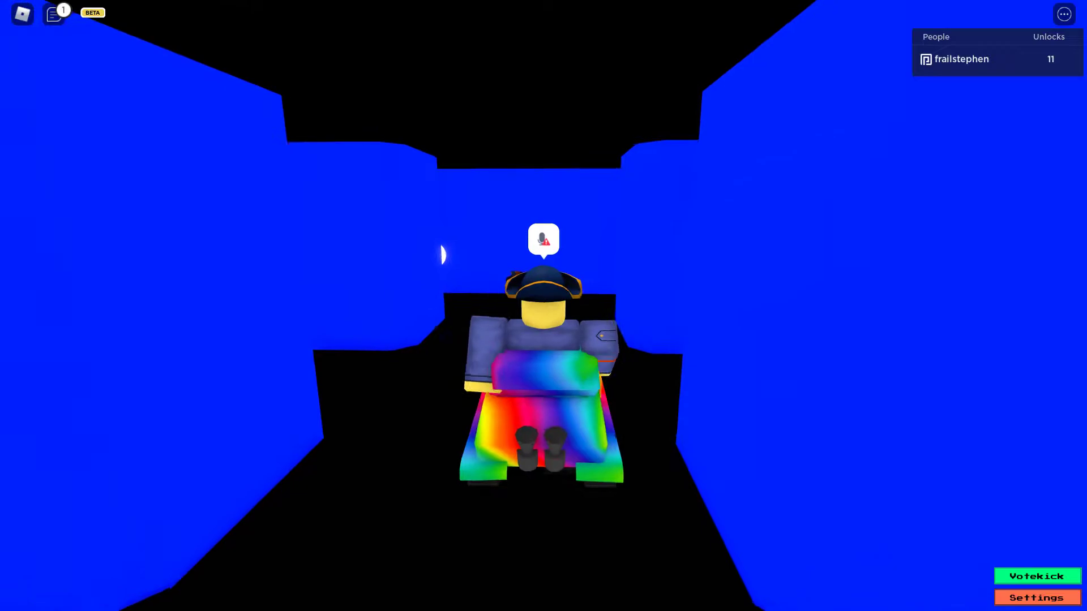
{"action": "key", "text": "w"}
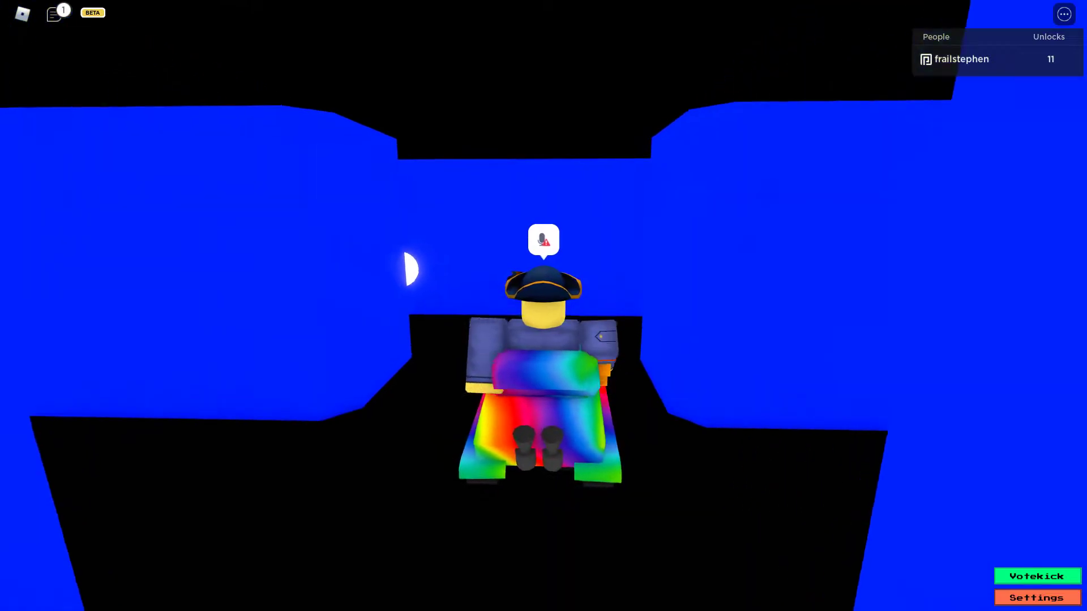
{"action": "left_click_drag", "start_coordinate": [679, 340], "coordinate": [339, 340]}
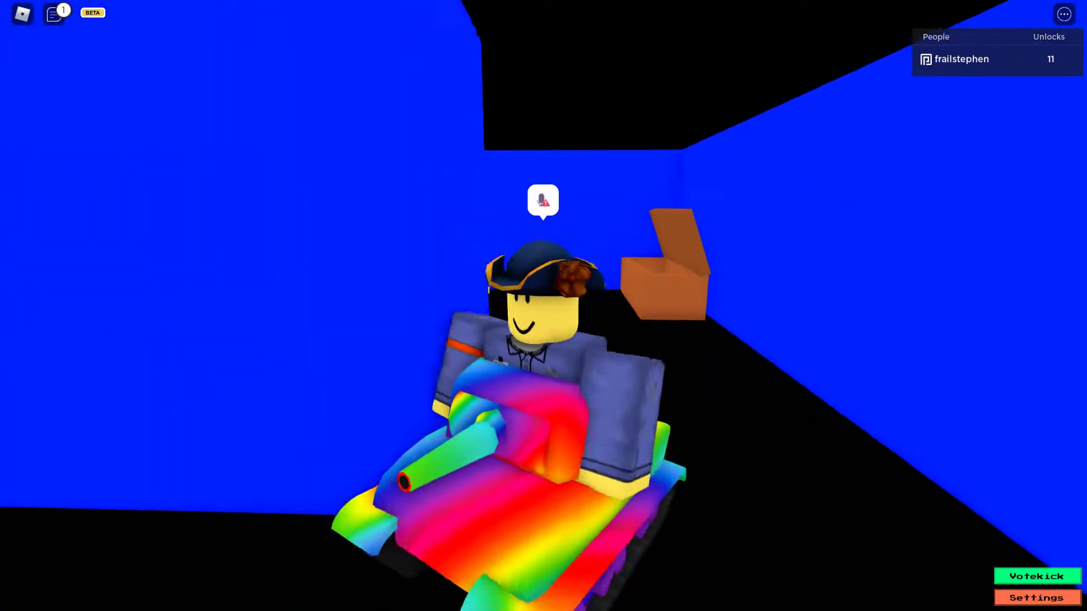
{"action": "left_click_drag", "start_coordinate": [679, 340], "coordinate": [339, 339]}
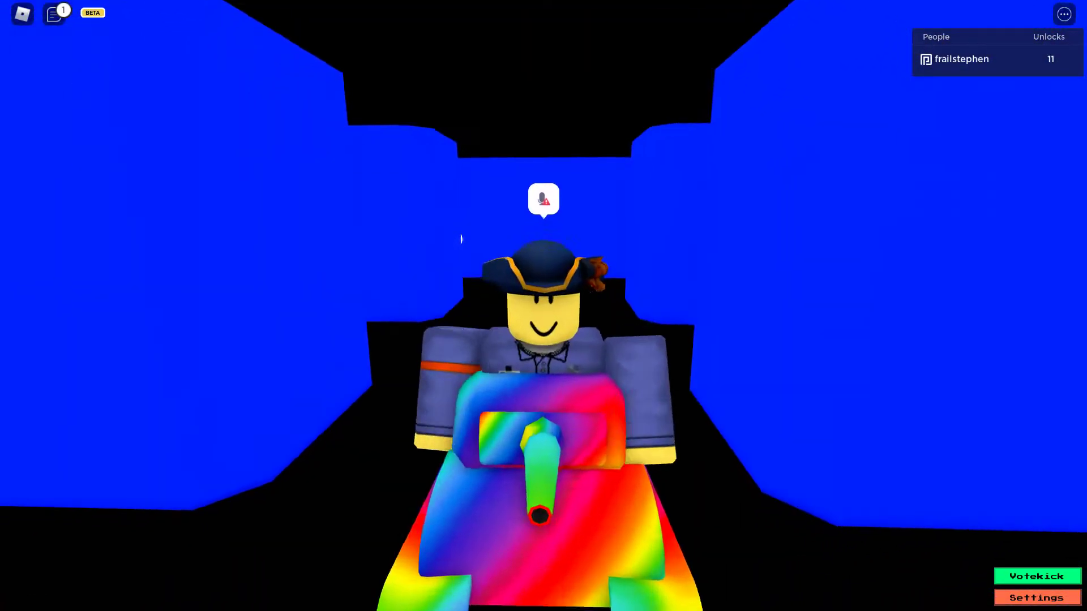
{"action": "left_click_drag", "start_coordinate": [461, 239], "coordinate": [255, 255]}
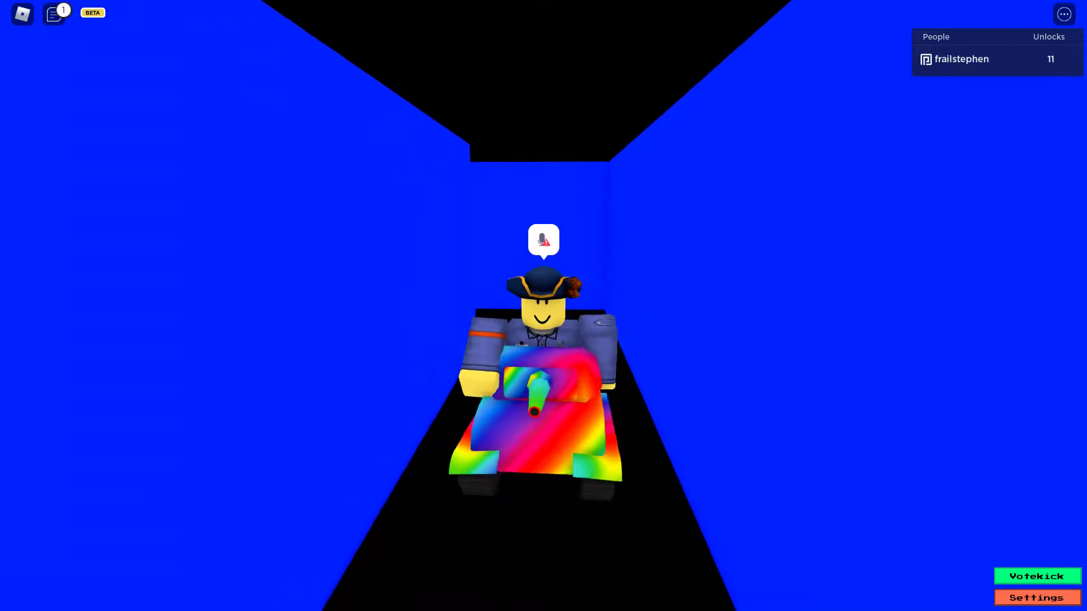
{"action": "left_click_drag", "start_coordinate": [679, 339], "coordinate": [341, 340]}
{"action": "scroll", "coordinate": [544, 339], "scroll_direction": "down", "scroll_amount": 3}
Step: Drive through the blue tunnel into the next room with the open chest
{"action": "key", "text": "w"}
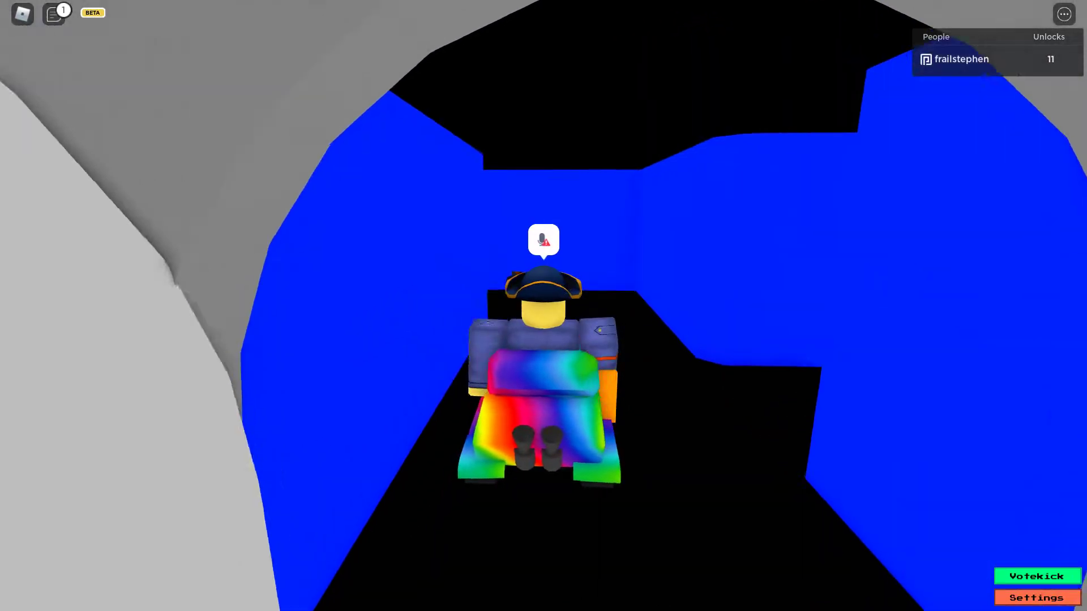
{"action": "key", "text": "w"}
{"action": "left_click_drag", "start_coordinate": [679, 340], "coordinate": [340, 340]}
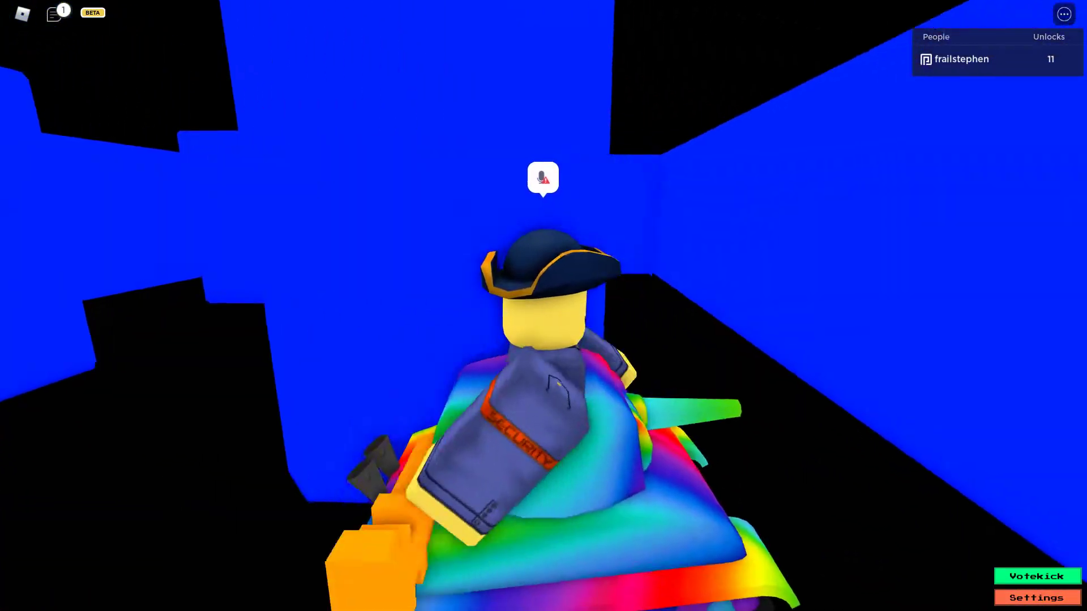
{"action": "left_click_drag", "start_coordinate": [680, 340], "coordinate": [340, 340]}
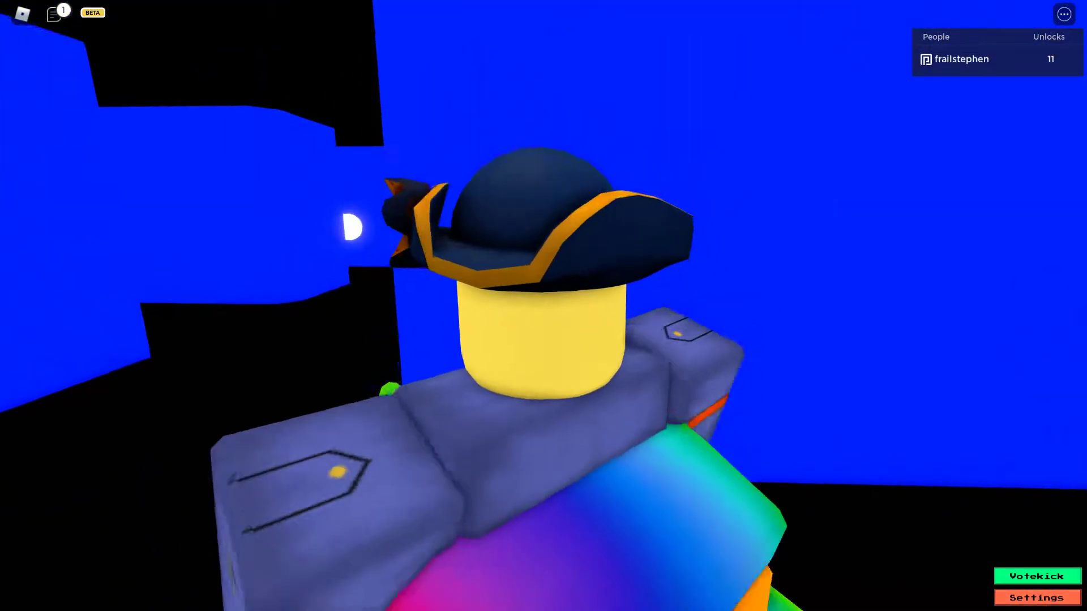
{"action": "key", "text": "w"}
{"action": "scroll", "coordinate": [543, 306], "scroll_direction": "up", "scroll_amount": 3}
{"action": "left_click_drag", "start_coordinate": [680, 341], "coordinate": [425, 340]}
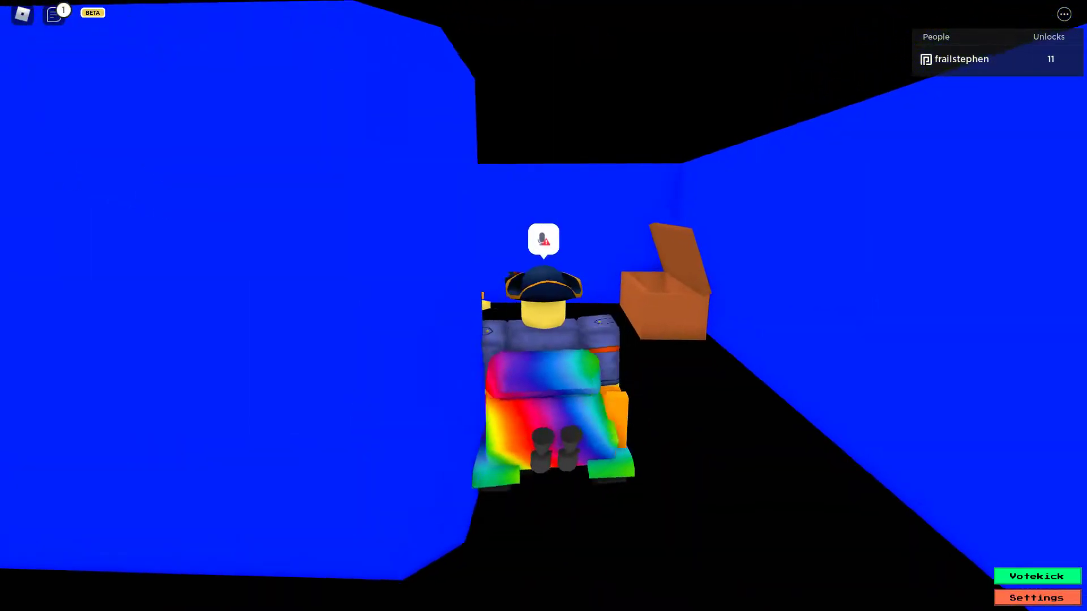
{"action": "key", "text": "w"}
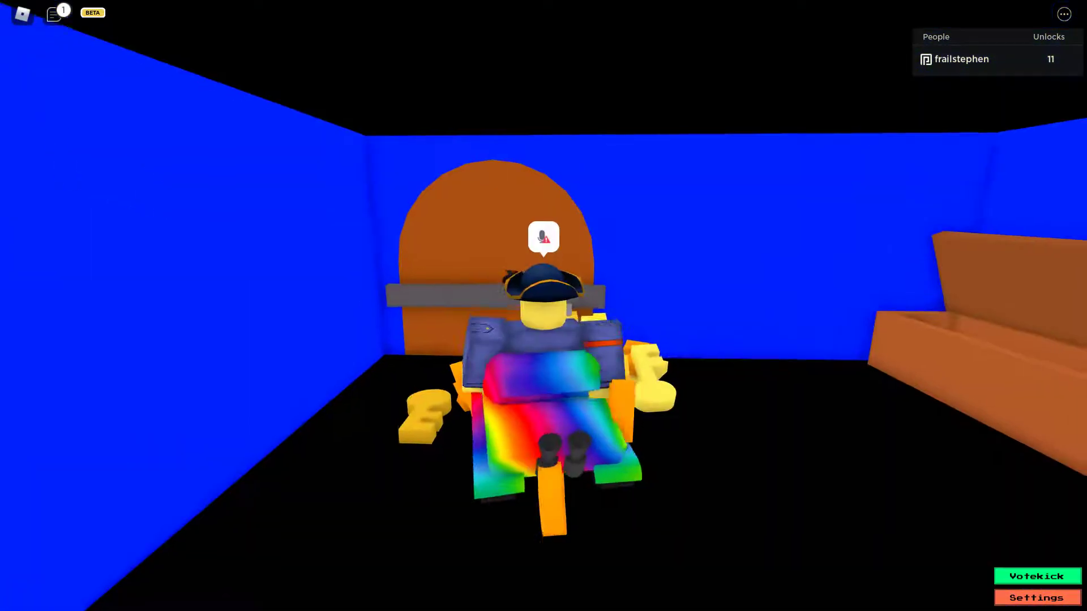
{"action": "left_click_drag", "start_coordinate": [680, 339], "coordinate": [382, 341]}
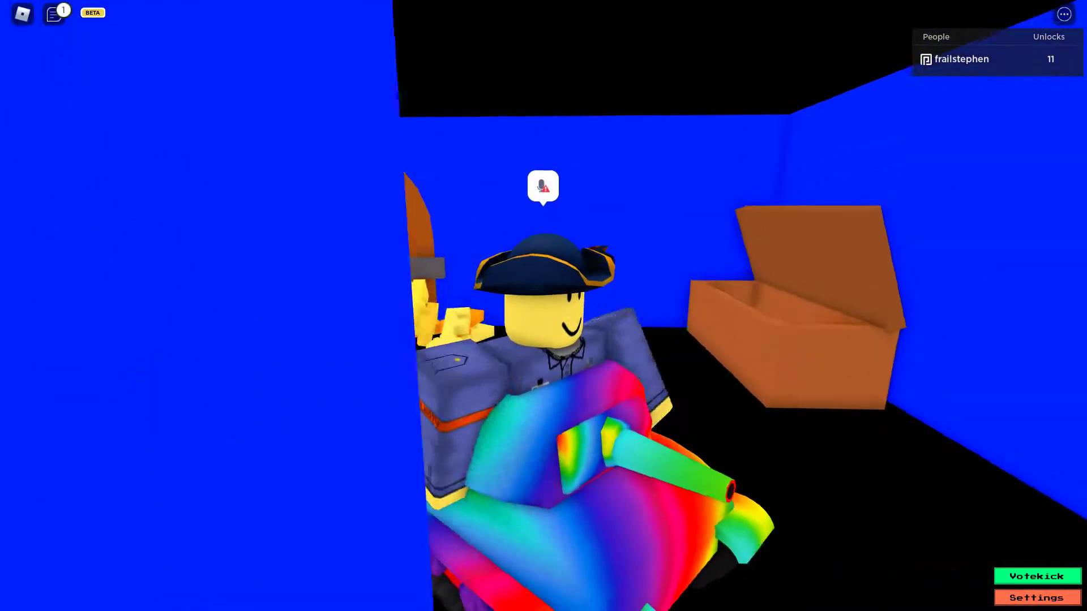
{"action": "left_click_drag", "start_coordinate": [680, 340], "coordinate": [382, 340]}
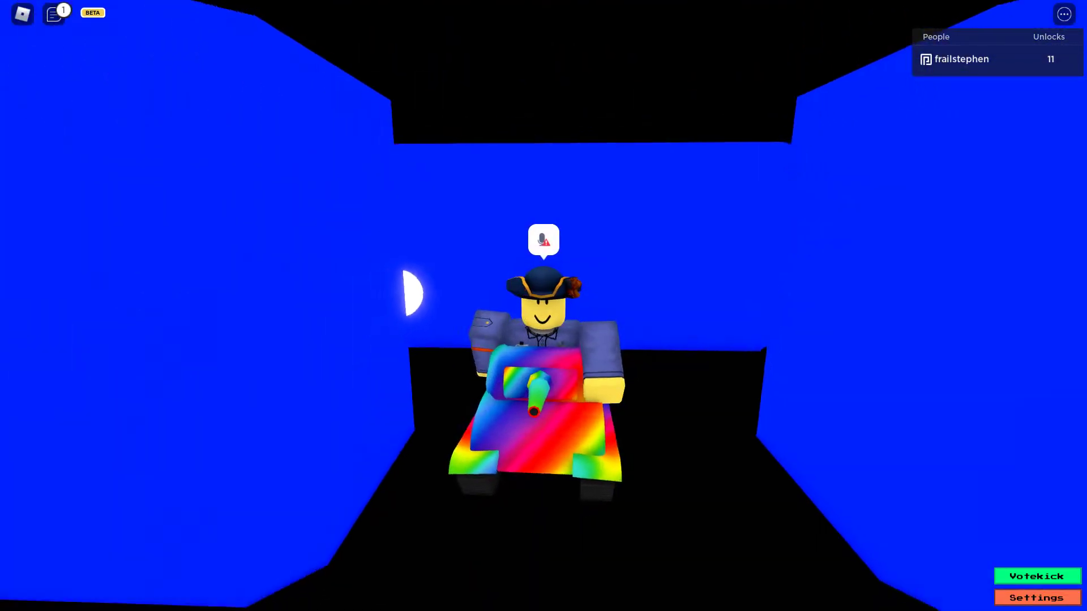
{"action": "scroll", "coordinate": [451, 232], "scroll_direction": "up", "scroll_amount": 2}
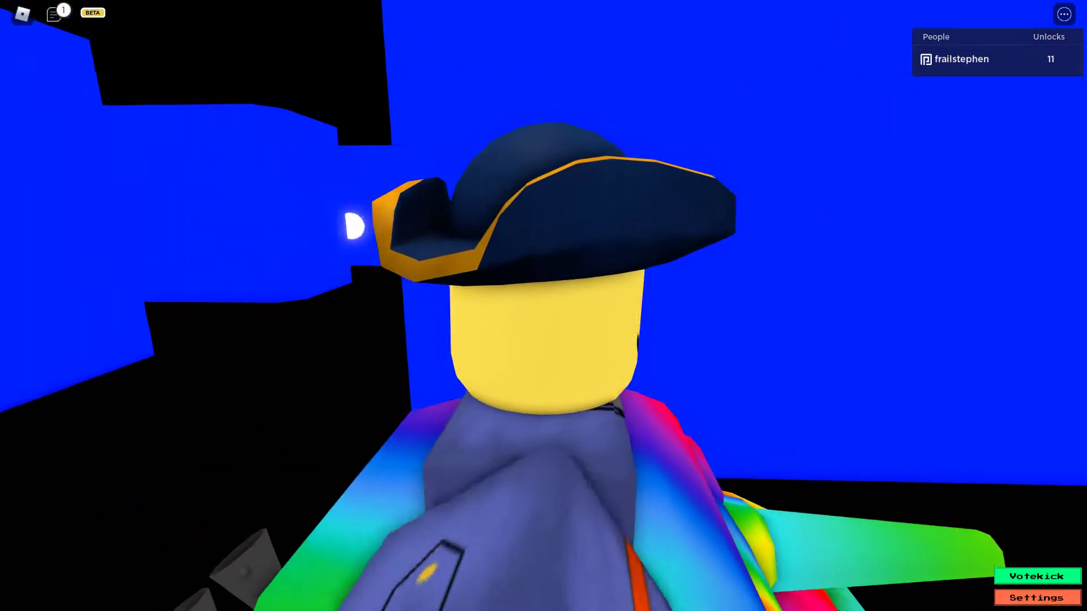
{"action": "scroll", "coordinate": [451, 232], "scroll_direction": "down", "scroll_amount": 4}
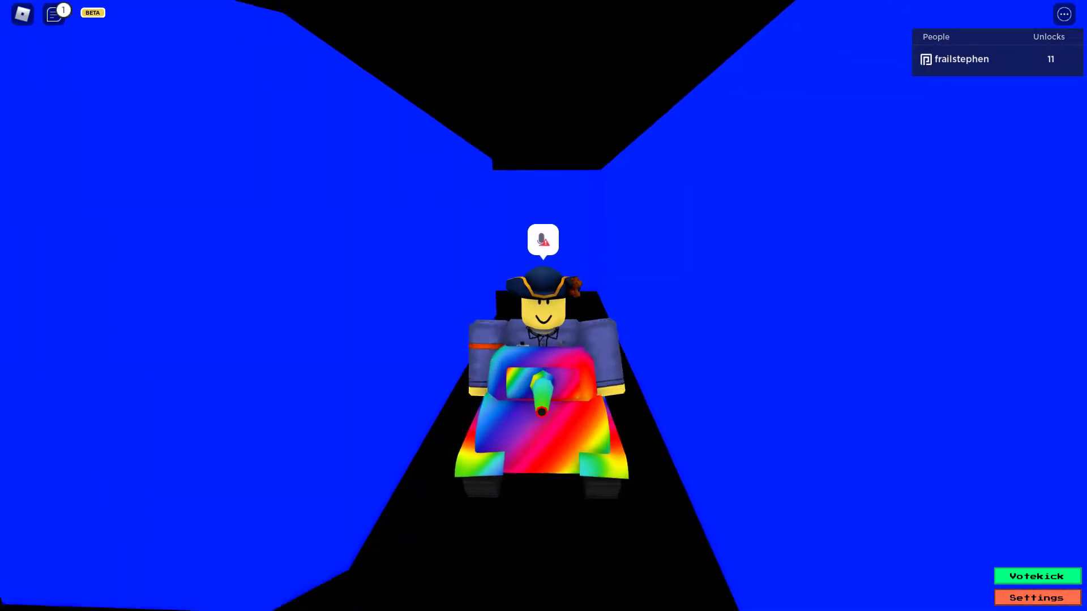
Step: Drive out into the grey room and back along the blue corridor
{"action": "key", "text": "w"}
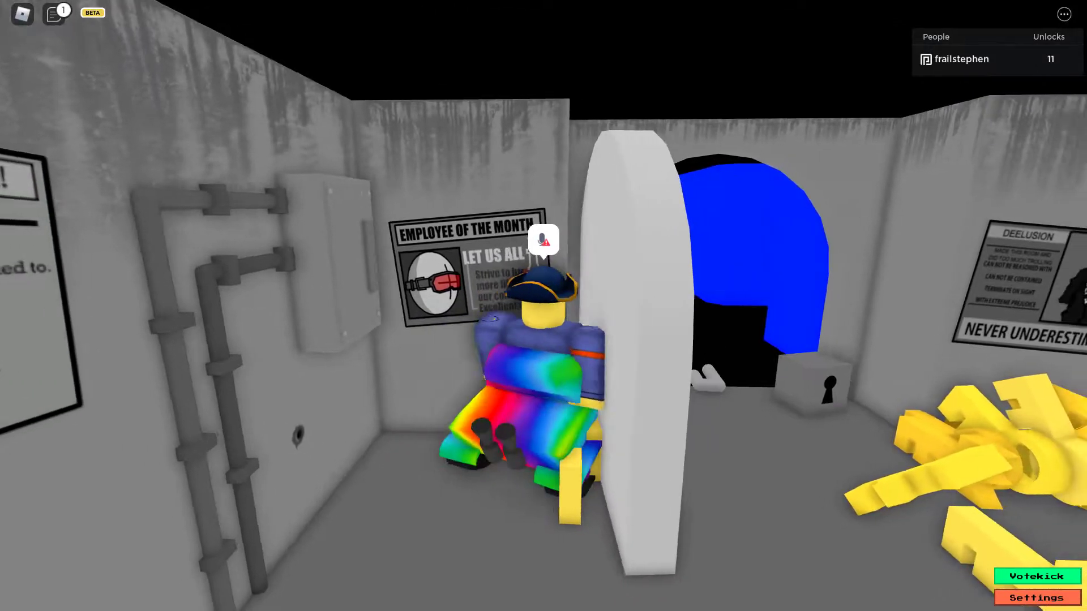
{"action": "key", "text": "w"}
{"action": "key", "text": "w"}
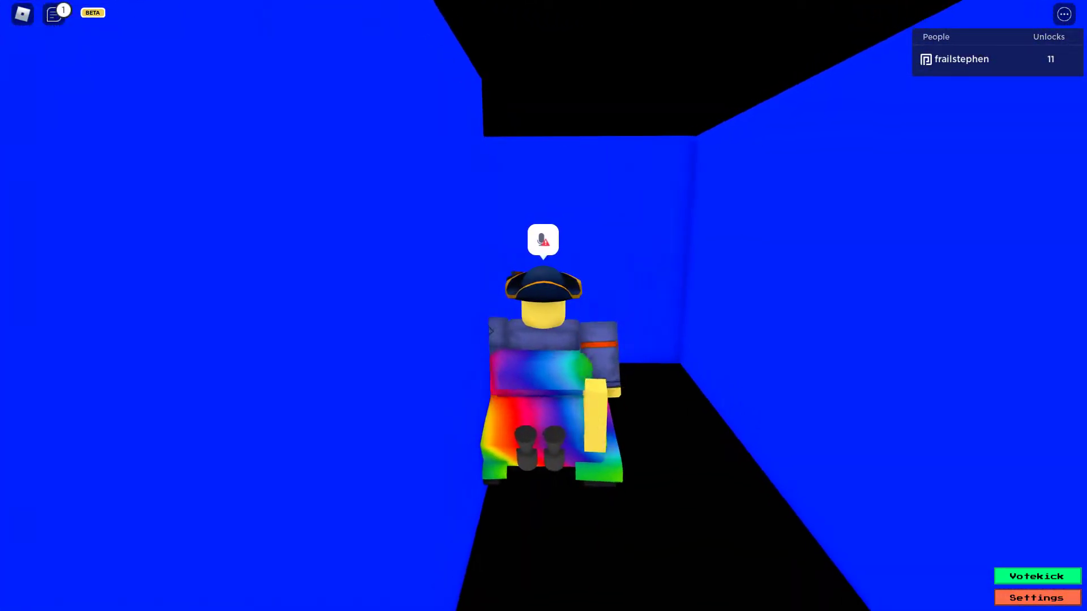
{"action": "key", "text": "w"}
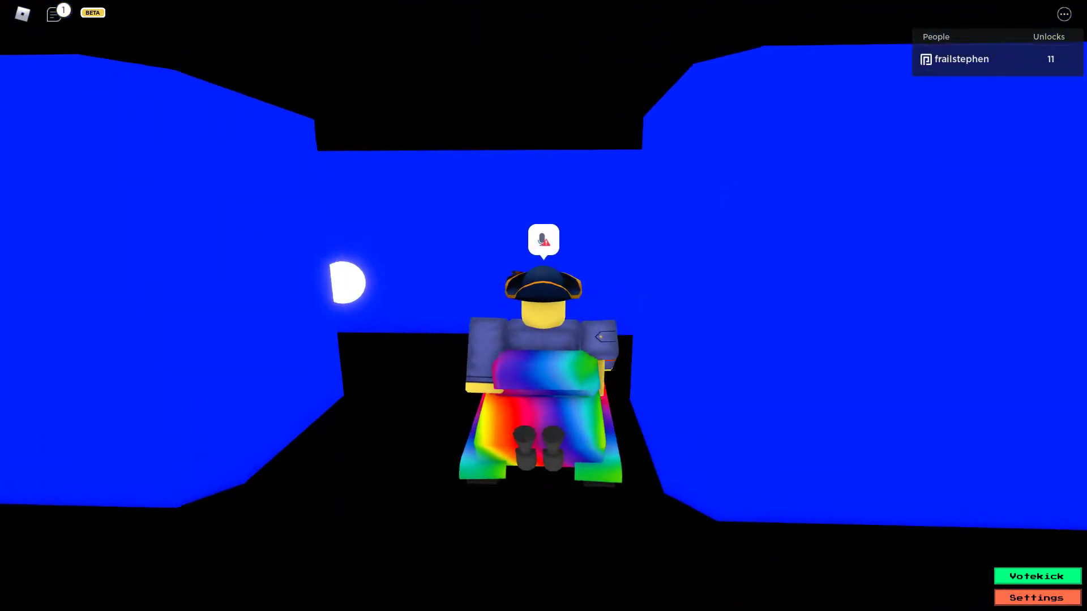
{"action": "left_click_drag", "start_coordinate": [543, 306], "coordinate": [679, 254]}
{"action": "left_click_drag", "start_coordinate": [544, 305], "coordinate": [340, 254]}
{"action": "scroll", "coordinate": [544, 306], "scroll_direction": "down", "scroll_amount": 3}
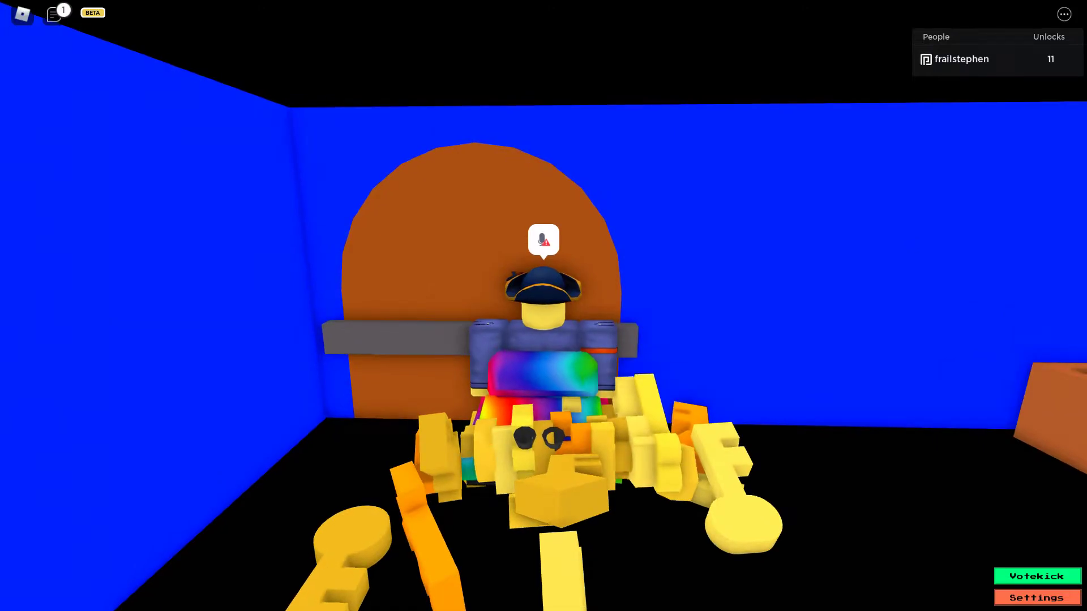
Step: Drive across the floor, through the doorway, and into the tunnel
{"action": "key", "text": "w"}
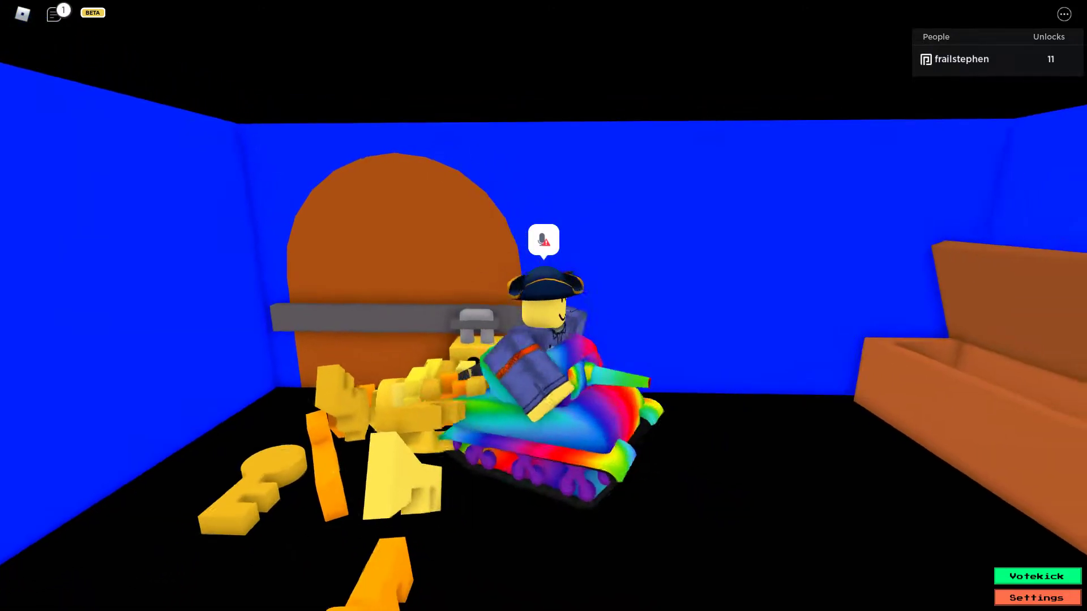
{"action": "left_click_drag", "start_coordinate": [680, 306], "coordinate": [424, 305]}
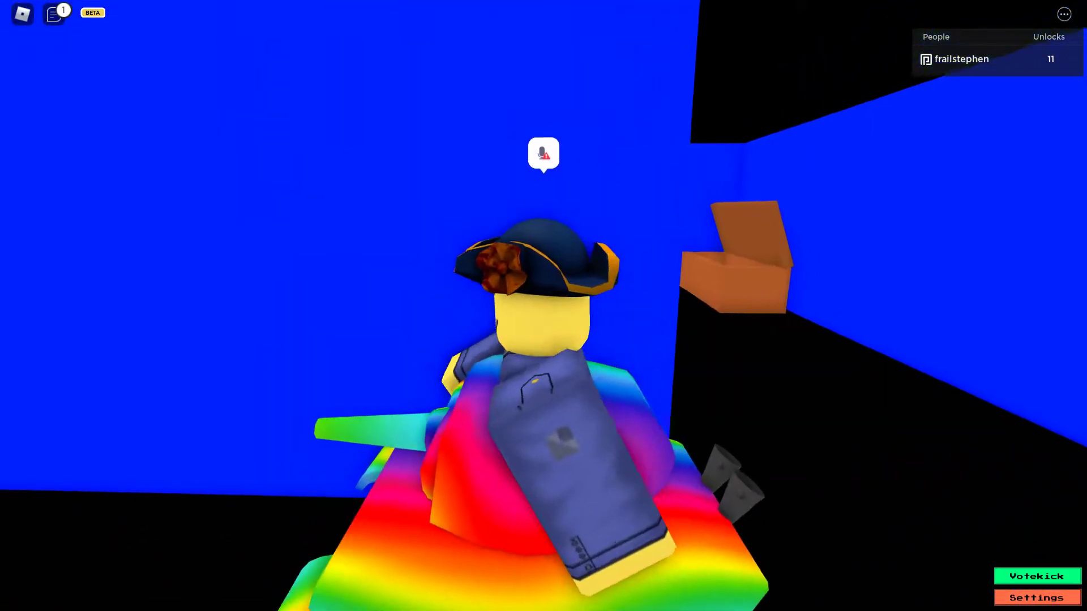
{"action": "key", "text": "w"}
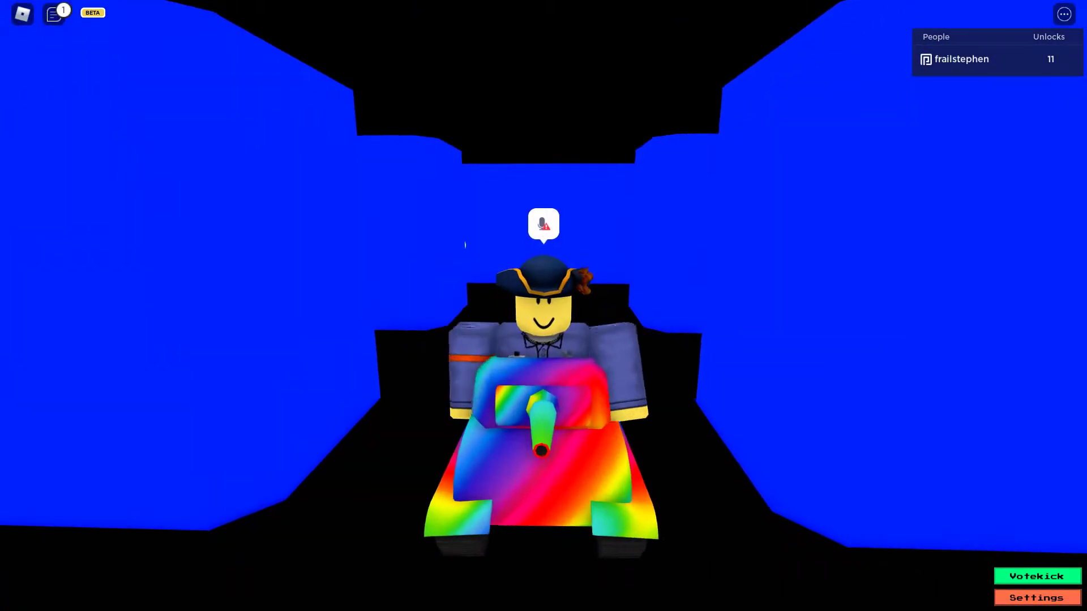
{"action": "left_click_drag", "start_coordinate": [679, 307], "coordinate": [424, 306]}
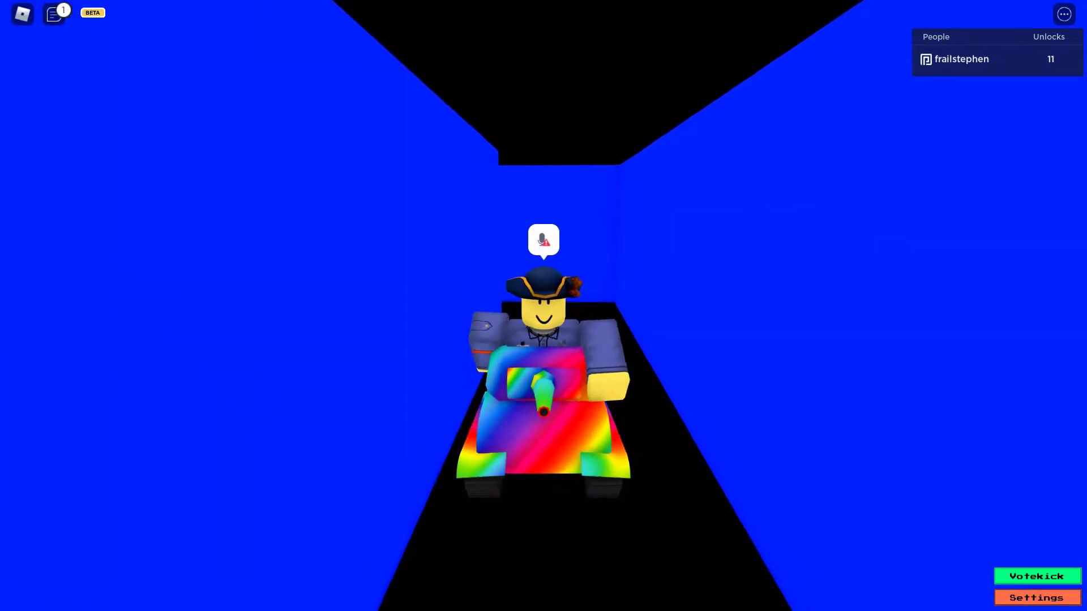
{"action": "left_click_drag", "start_coordinate": [679, 306], "coordinate": [340, 306]}
{"action": "key", "text": "s"}
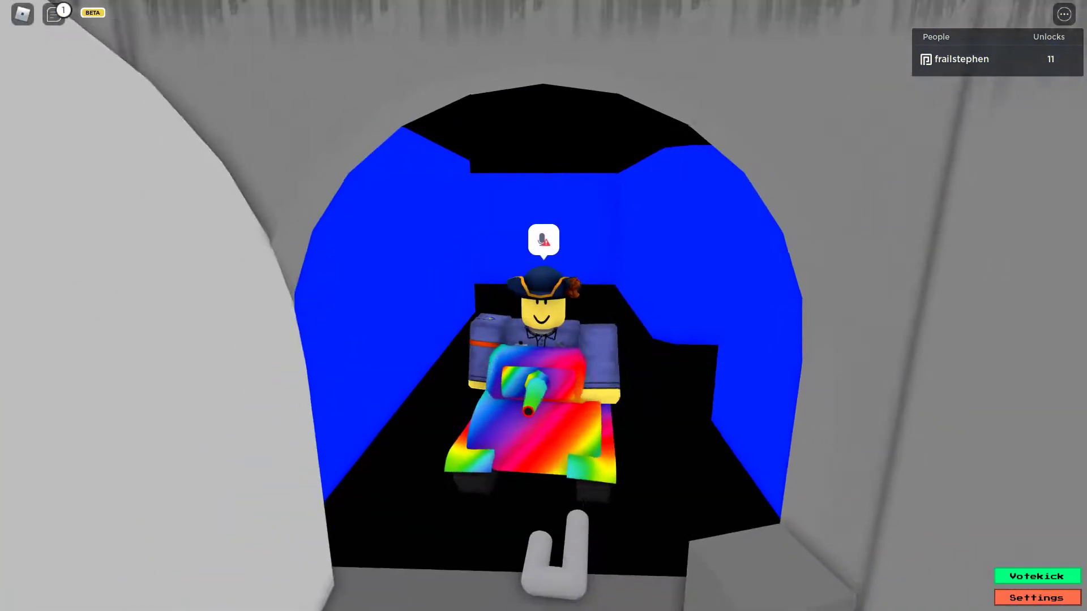
{"action": "scroll", "coordinate": [544, 306], "scroll_direction": "up", "scroll_amount": 5}
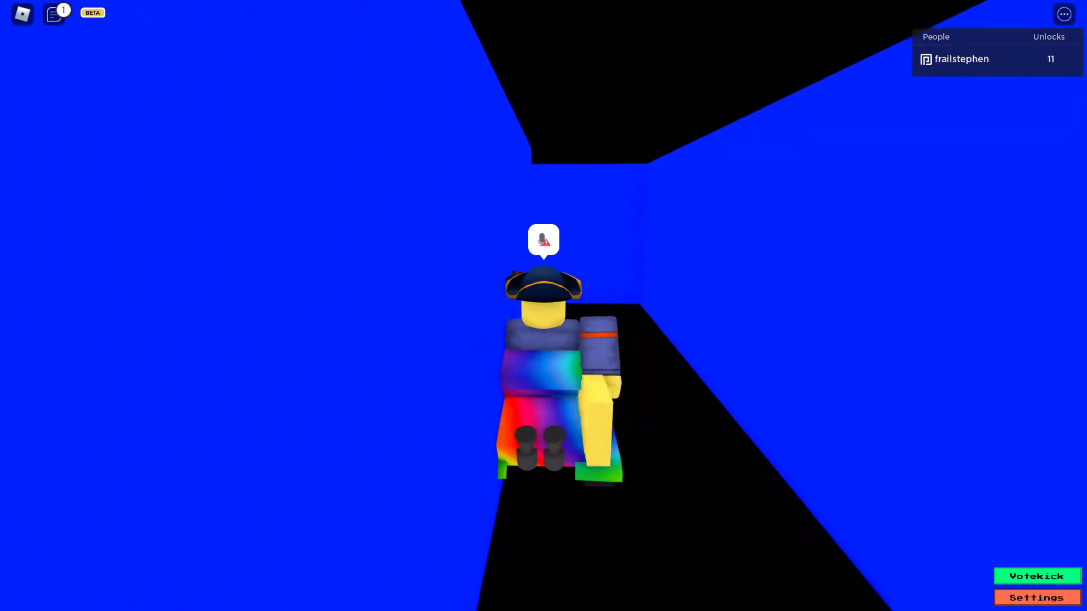
Step: Pass the chest corridor and brown arched door, then drive into the grey poster room
{"action": "left_click_drag", "start_coordinate": [679, 306], "coordinate": [425, 306]}
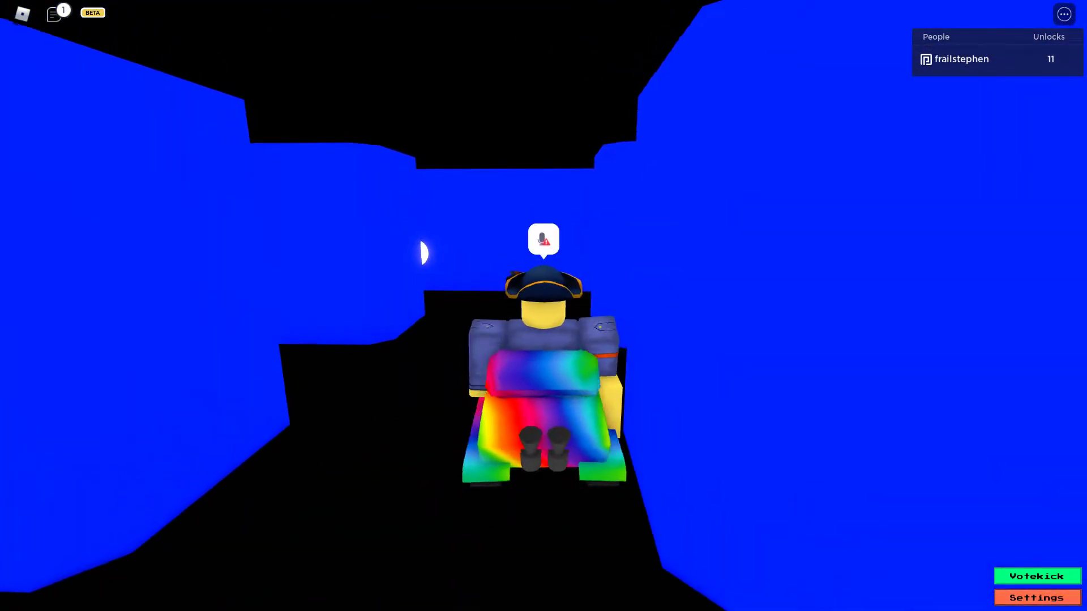
{"action": "left_click_drag", "start_coordinate": [680, 306], "coordinate": [382, 306]}
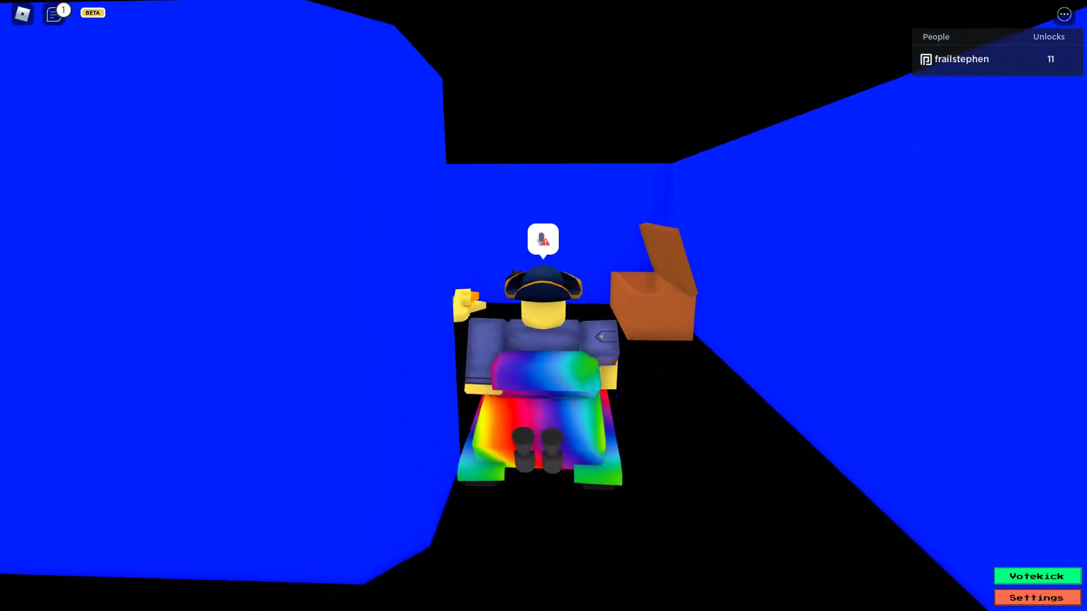
{"action": "left_click_drag", "start_coordinate": [680, 306], "coordinate": [382, 306]}
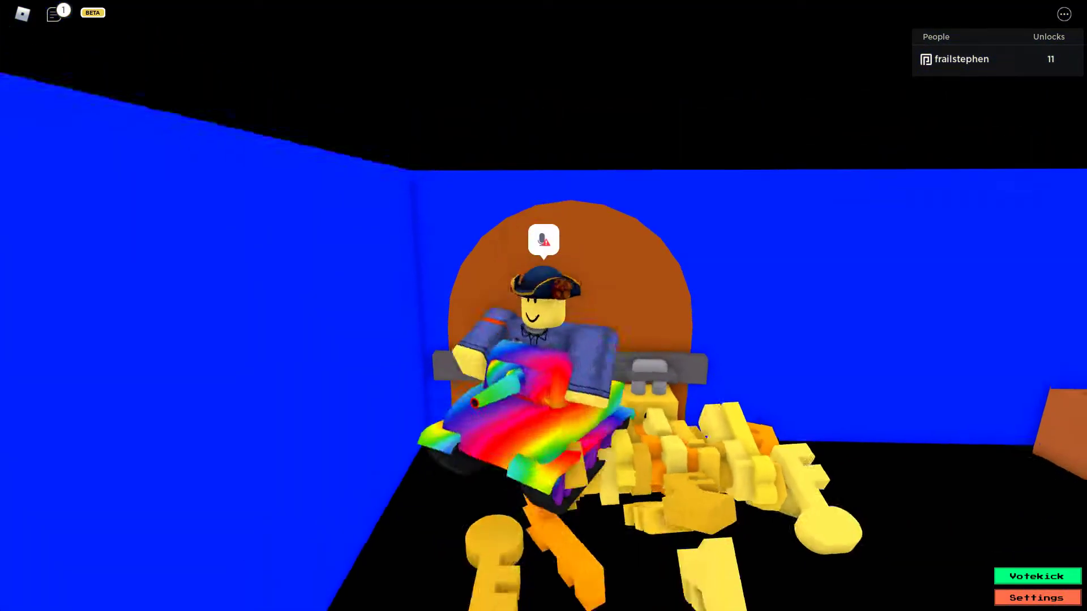
{"action": "left_click_drag", "start_coordinate": [680, 306], "coordinate": [382, 306]}
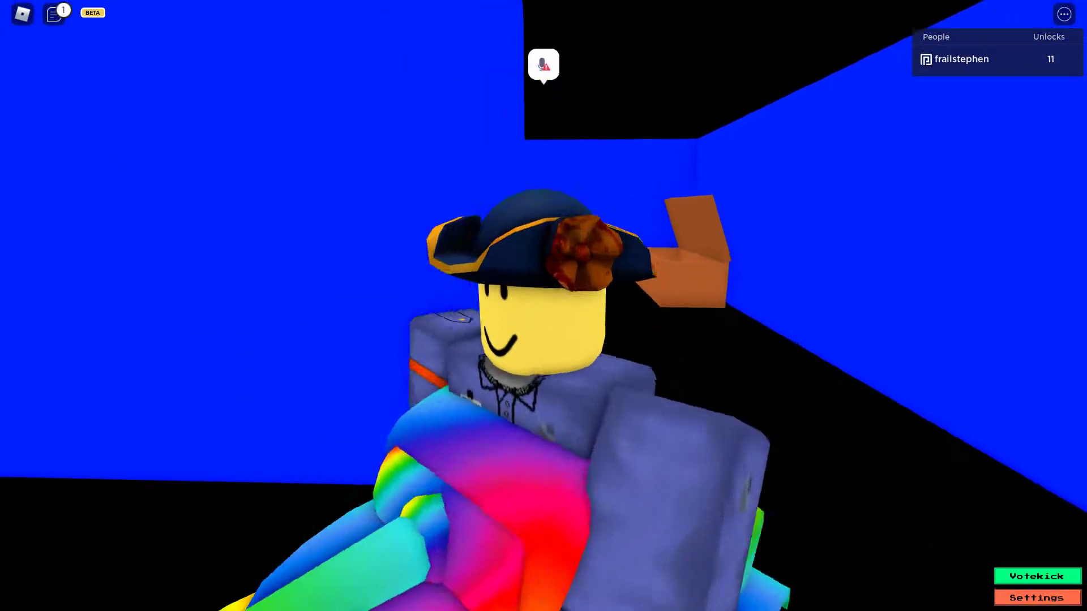
{"action": "left_click_drag", "start_coordinate": [680, 306], "coordinate": [382, 305]}
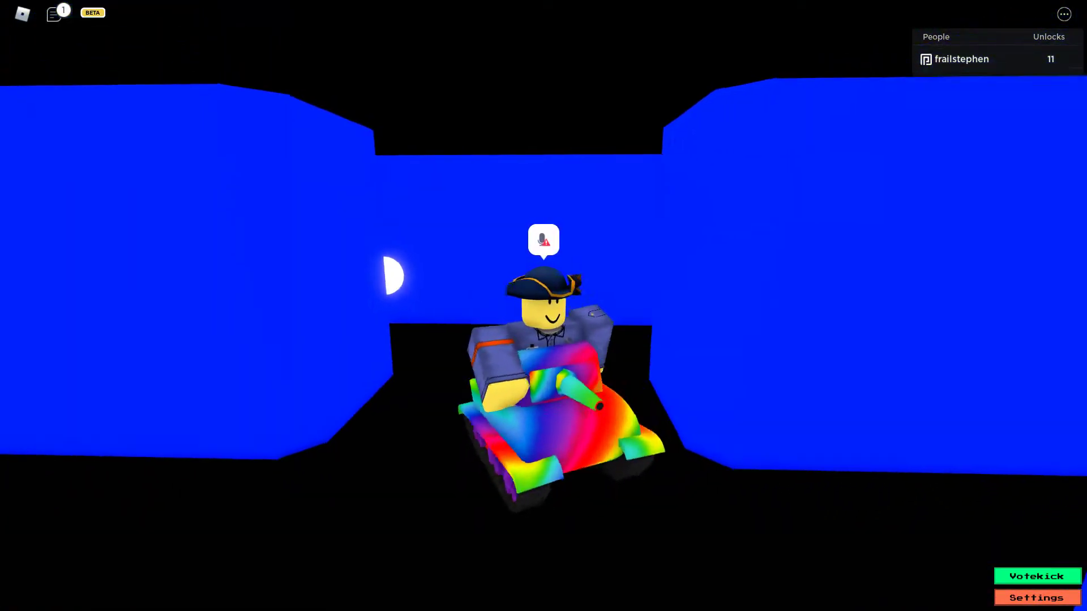
{"action": "left_click_drag", "start_coordinate": [679, 306], "coordinate": [510, 305]}
{"action": "left_click_drag", "start_coordinate": [679, 307], "coordinate": [425, 305]}
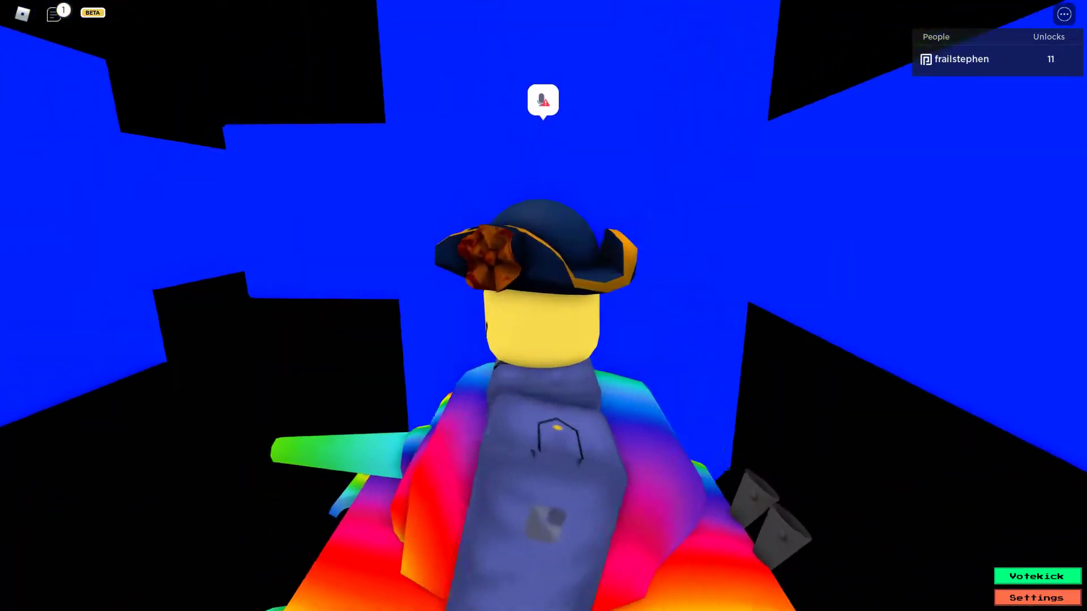
{"action": "key", "text": "w"}
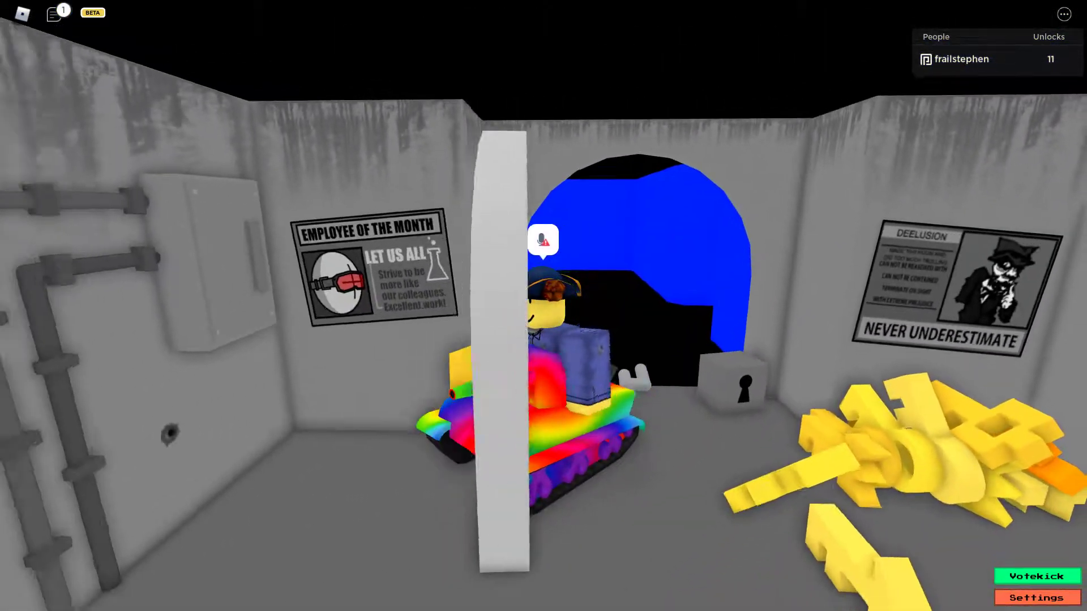
Step: Drive from beside the white door into the blue corridor and along it
{"action": "left_click_drag", "start_coordinate": [595, 306], "coordinate": [425, 305]}
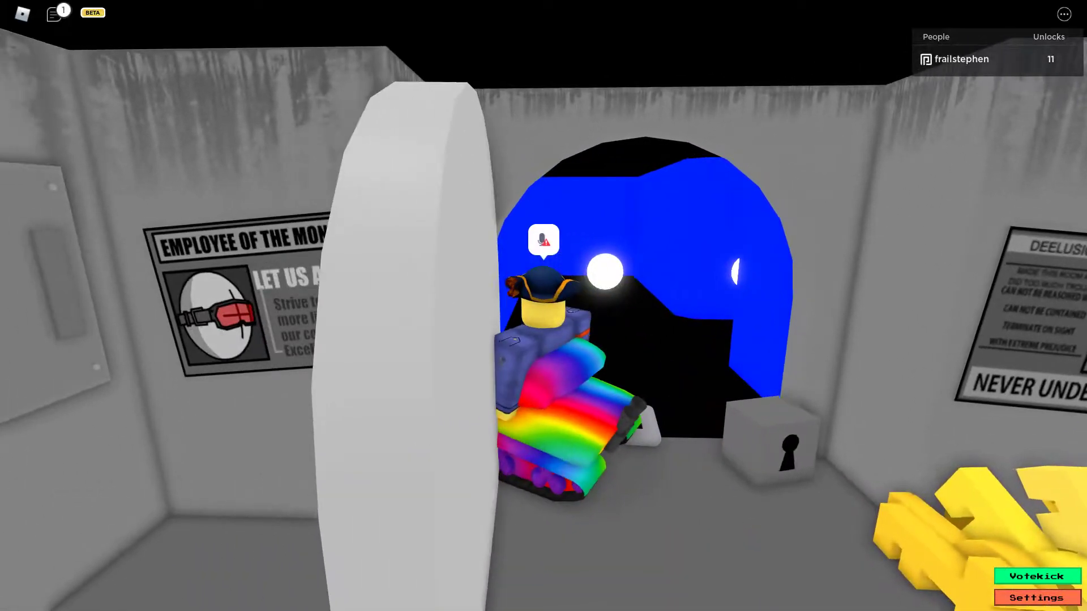
{"action": "key", "text": "w"}
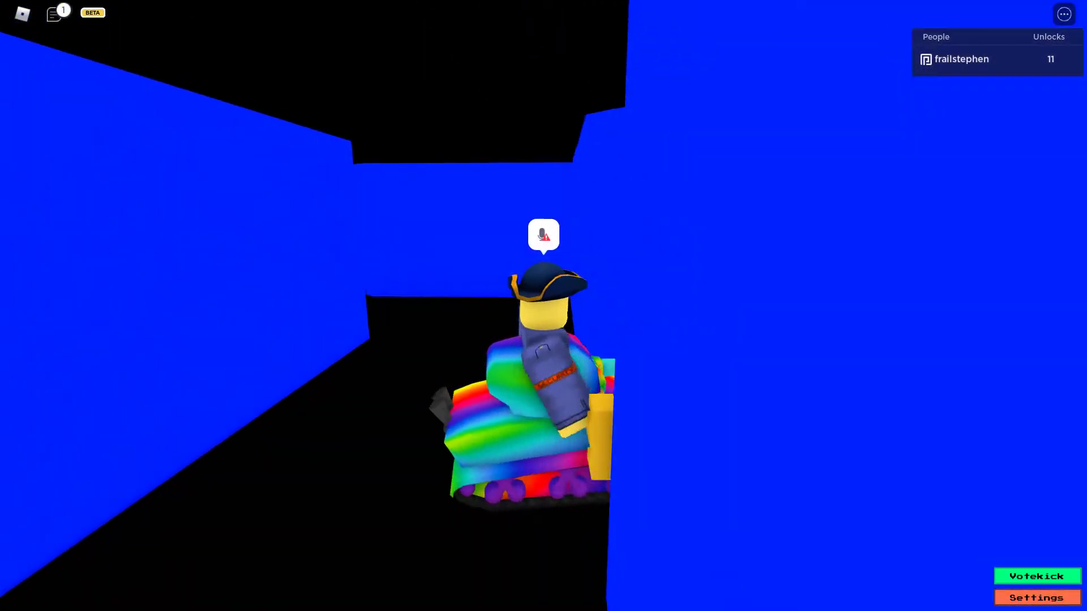
{"action": "left_click_drag", "start_coordinate": [679, 306], "coordinate": [425, 305]}
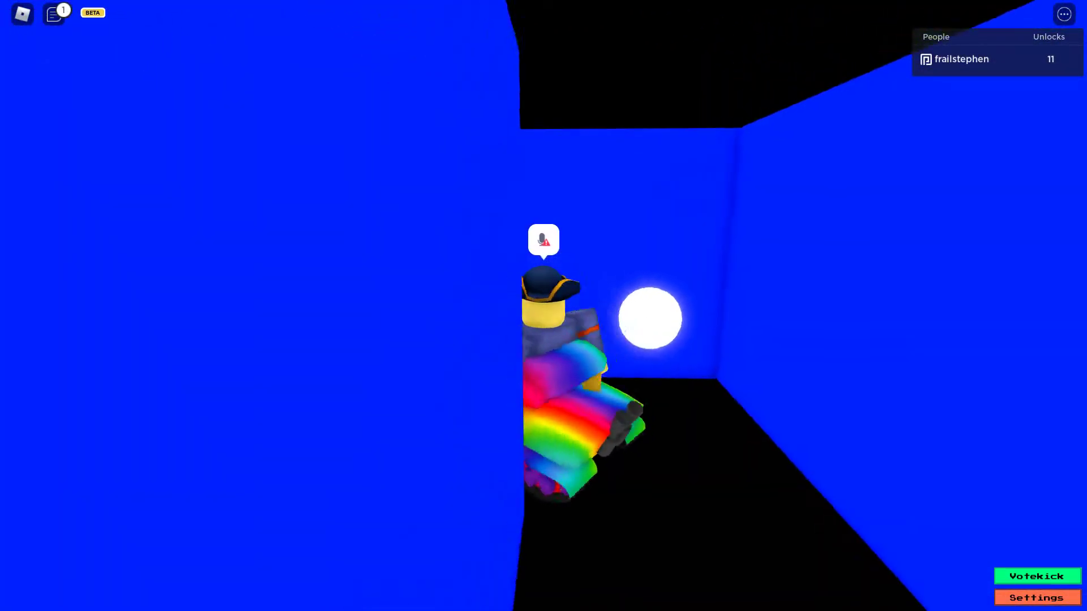
{"action": "scroll", "coordinate": [544, 306], "scroll_direction": "up", "scroll_amount": 3}
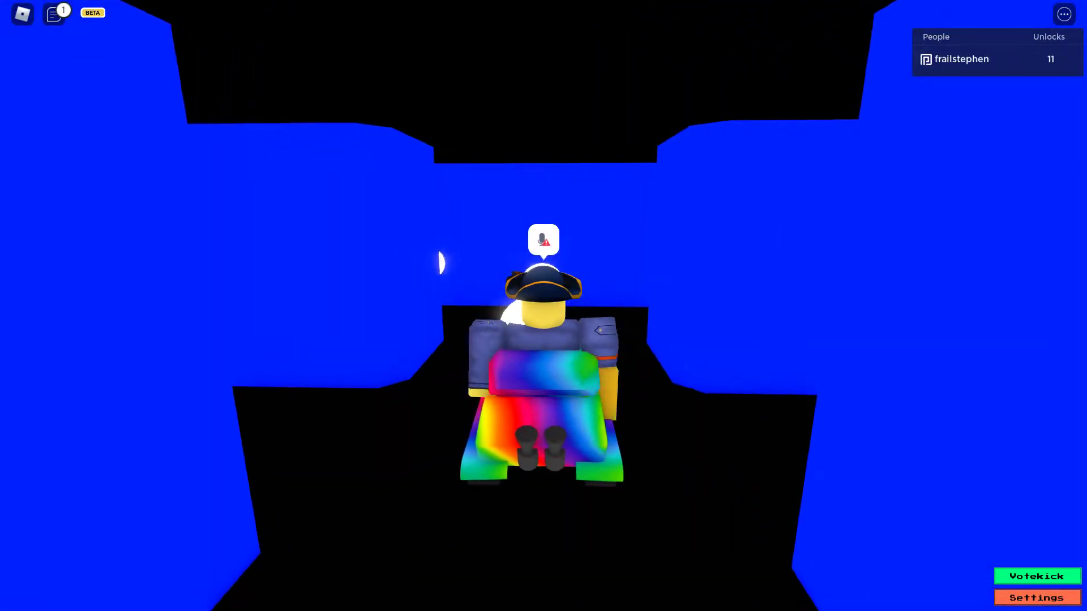
{"action": "key", "text": "w"}
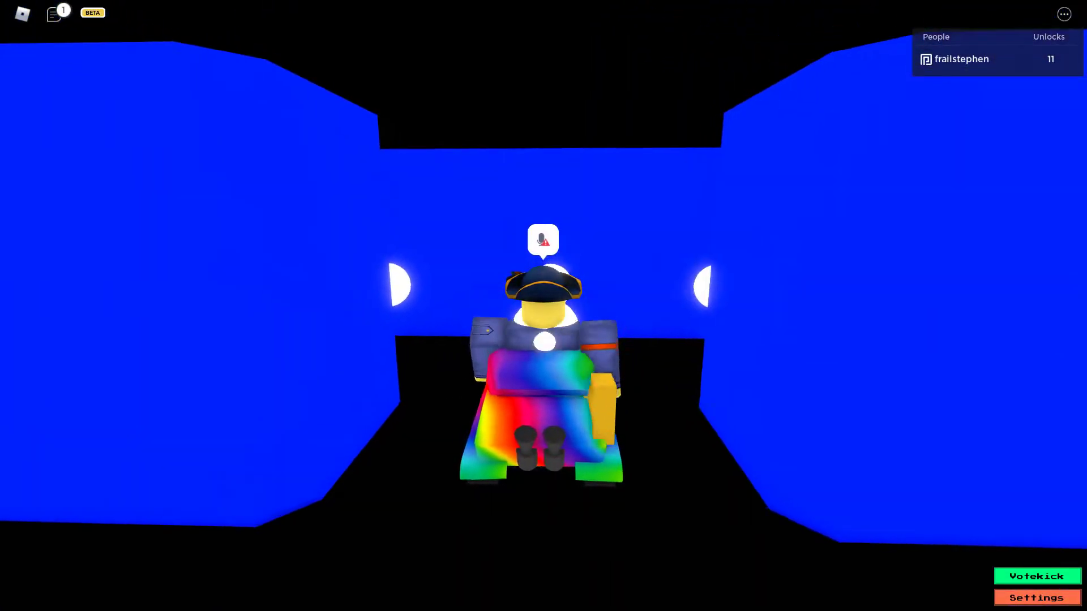
Step: Orbit the camera toward the orange boxes, brown door, and yellow debris
{"action": "left_click_drag", "start_coordinate": [679, 306], "coordinate": [424, 306]}
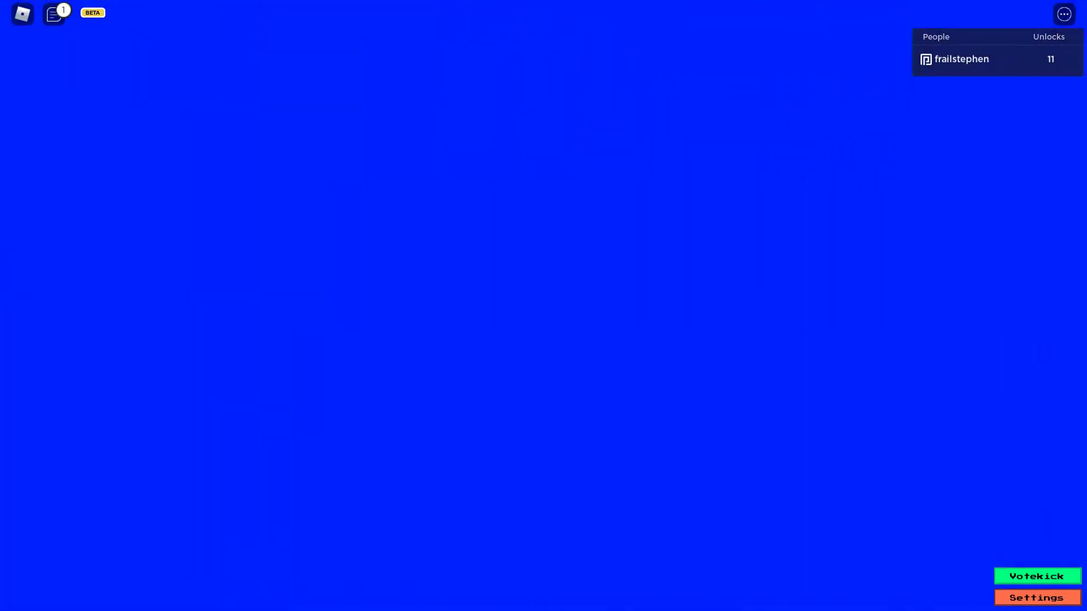
{"action": "left_click_drag", "start_coordinate": [680, 306], "coordinate": [340, 305]}
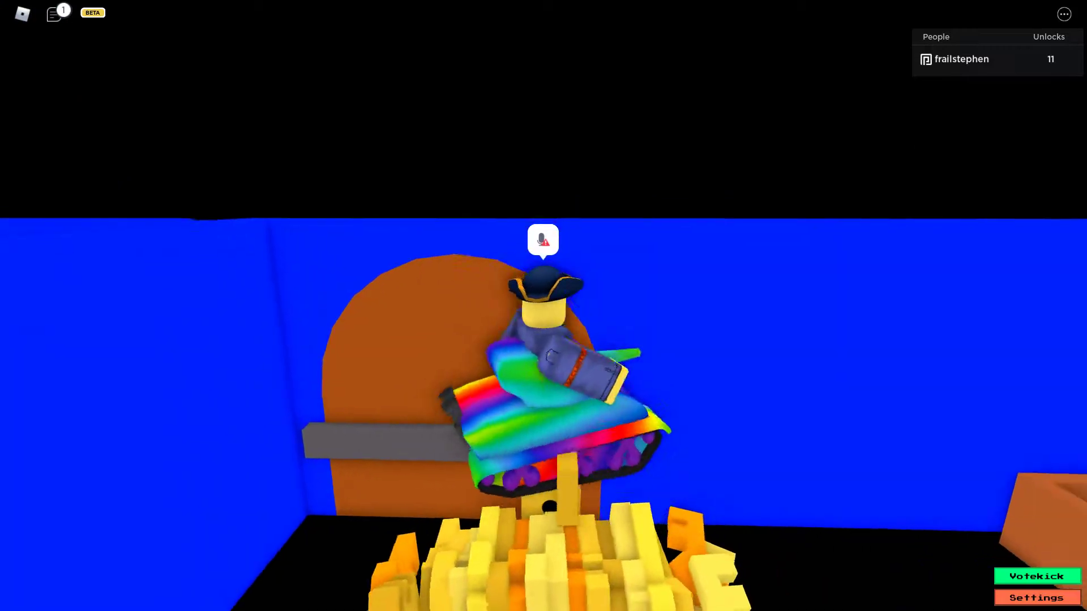
{"action": "left_click_drag", "start_coordinate": [679, 339], "coordinate": [339, 340]}
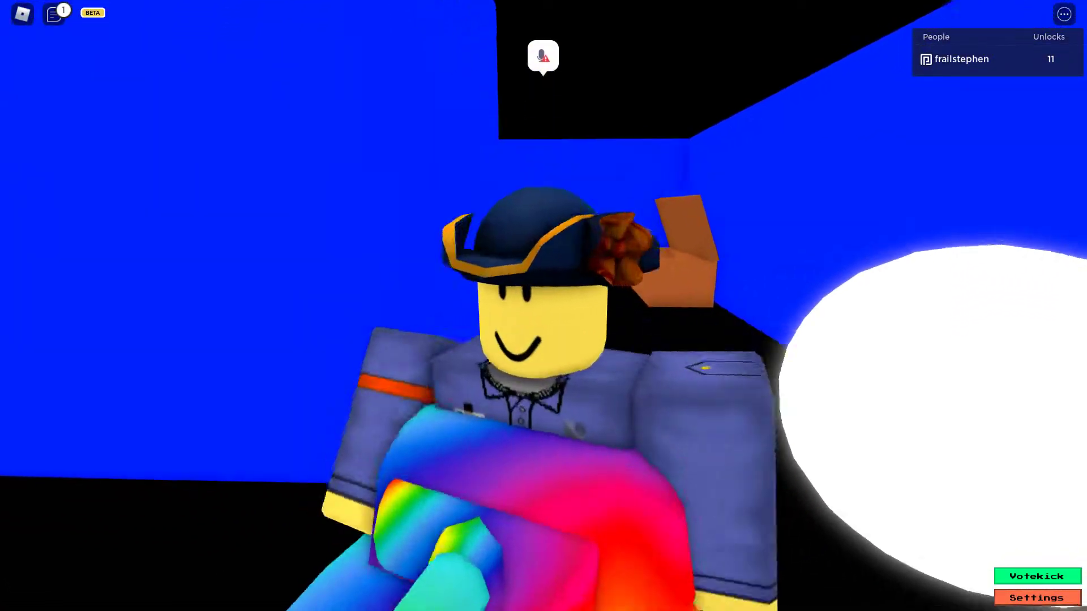
{"action": "left_click_drag", "start_coordinate": [679, 306], "coordinate": [340, 306]}
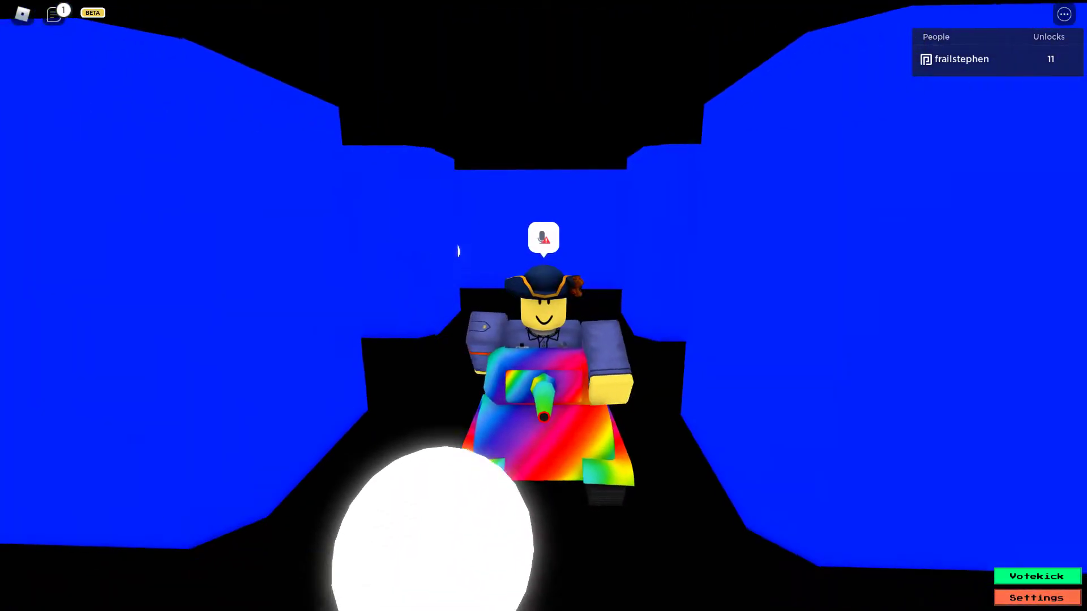
{"action": "left_click_drag", "start_coordinate": [679, 306], "coordinate": [382, 307]}
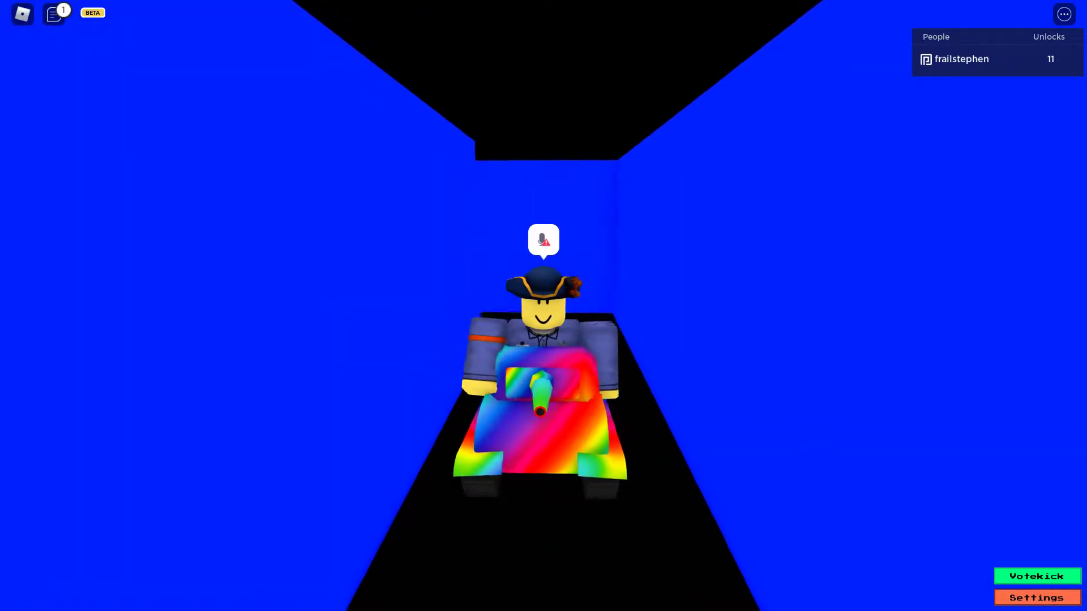
{"action": "left_click_drag", "start_coordinate": [679, 305], "coordinate": [340, 306]}
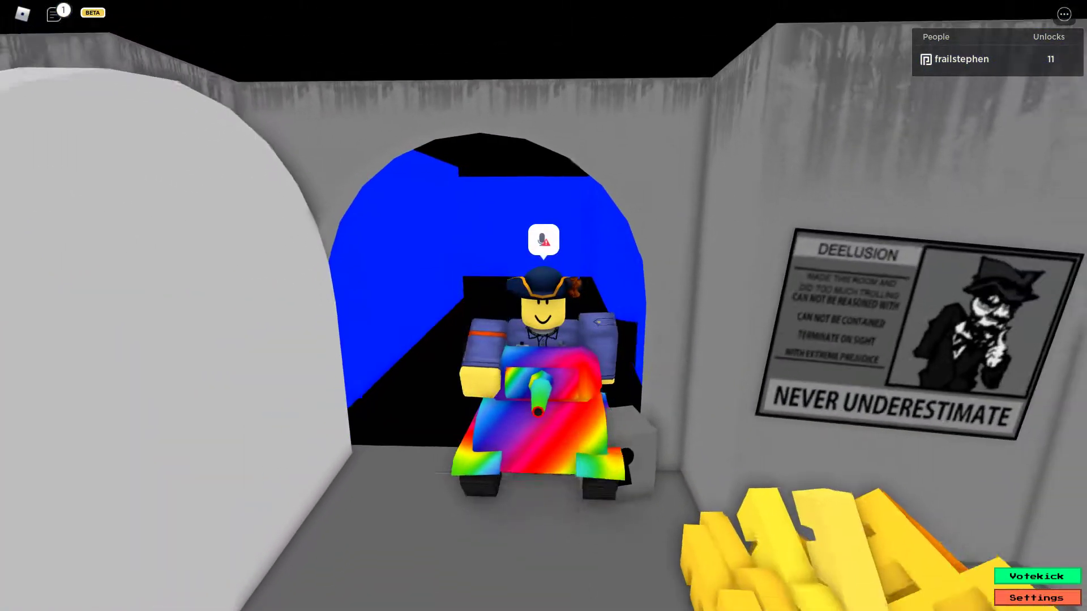
{"action": "left_click_drag", "start_coordinate": [680, 306], "coordinate": [383, 305]}
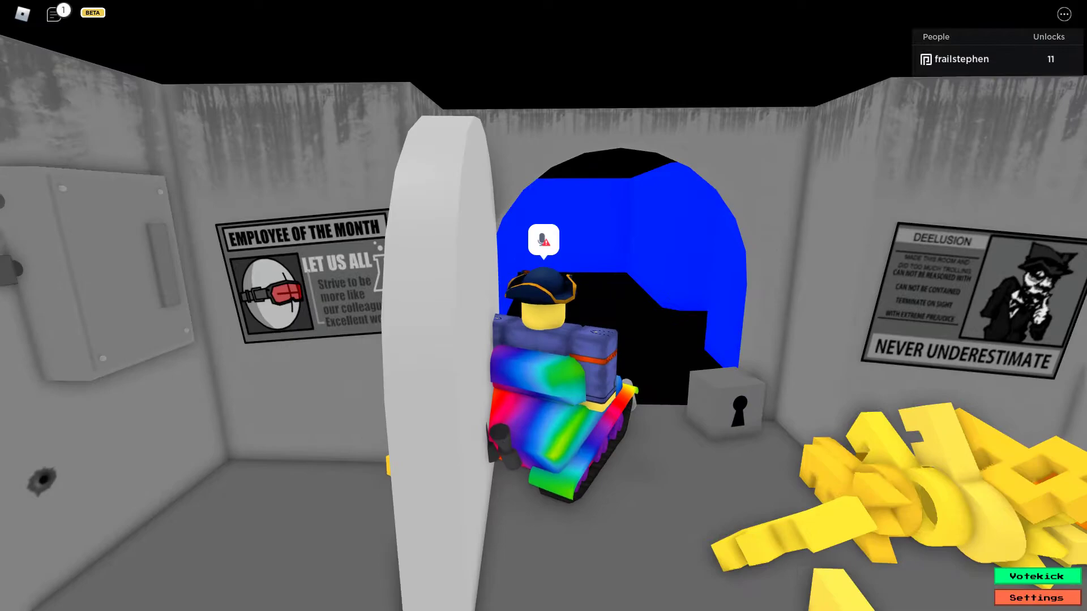
Step: Drive into the blue tunnel, turn at the orange box, and enter the arch-and-couch room
{"action": "key", "text": "w"}
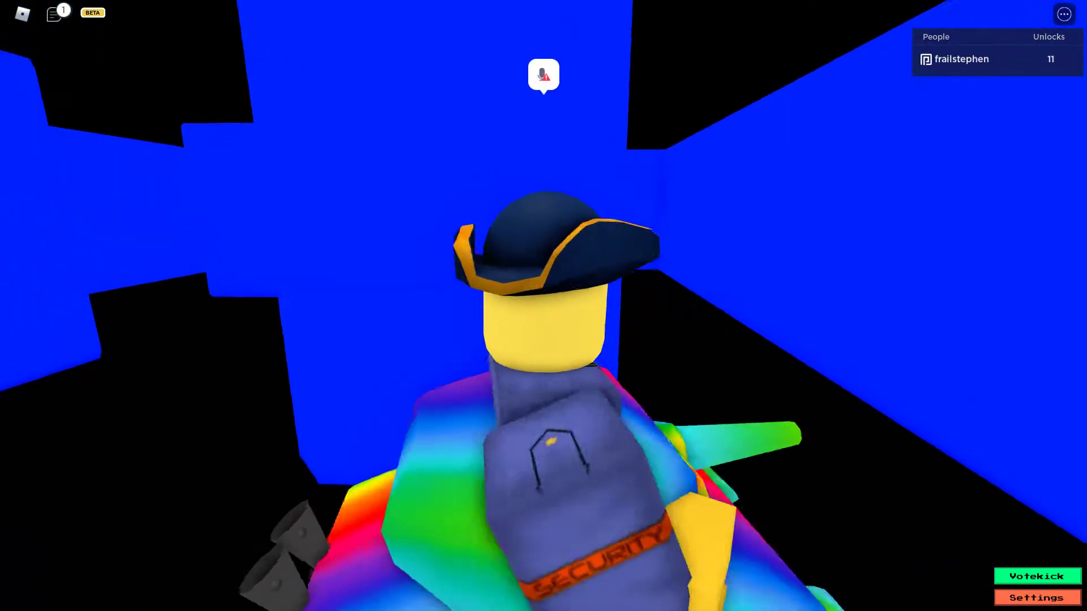
{"action": "scroll", "coordinate": [544, 306], "scroll_direction": "down", "scroll_amount": 3}
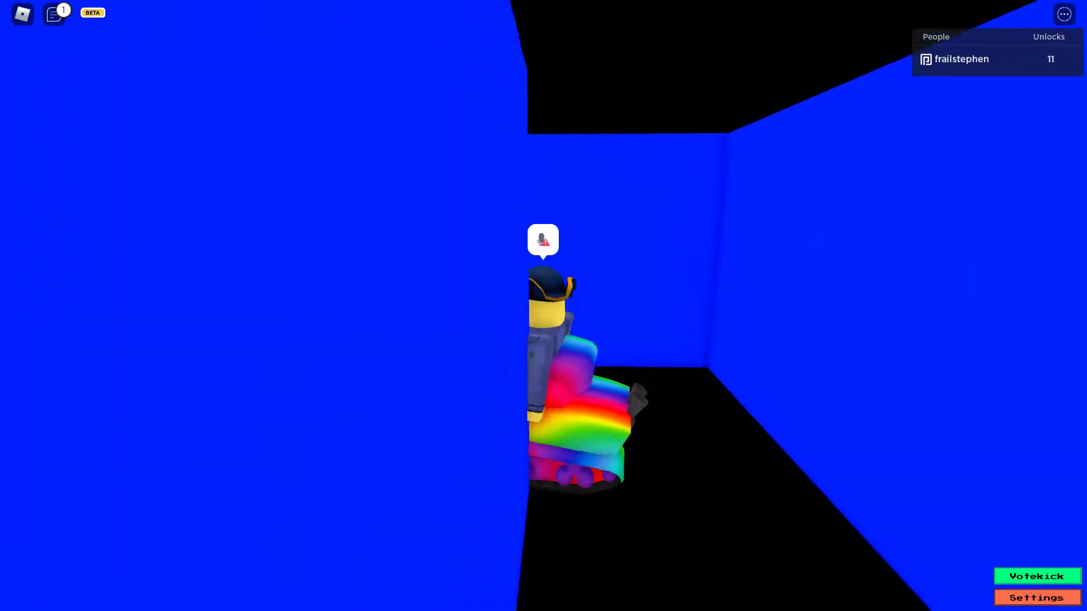
{"action": "scroll", "coordinate": [544, 306], "scroll_direction": "up", "scroll_amount": 3}
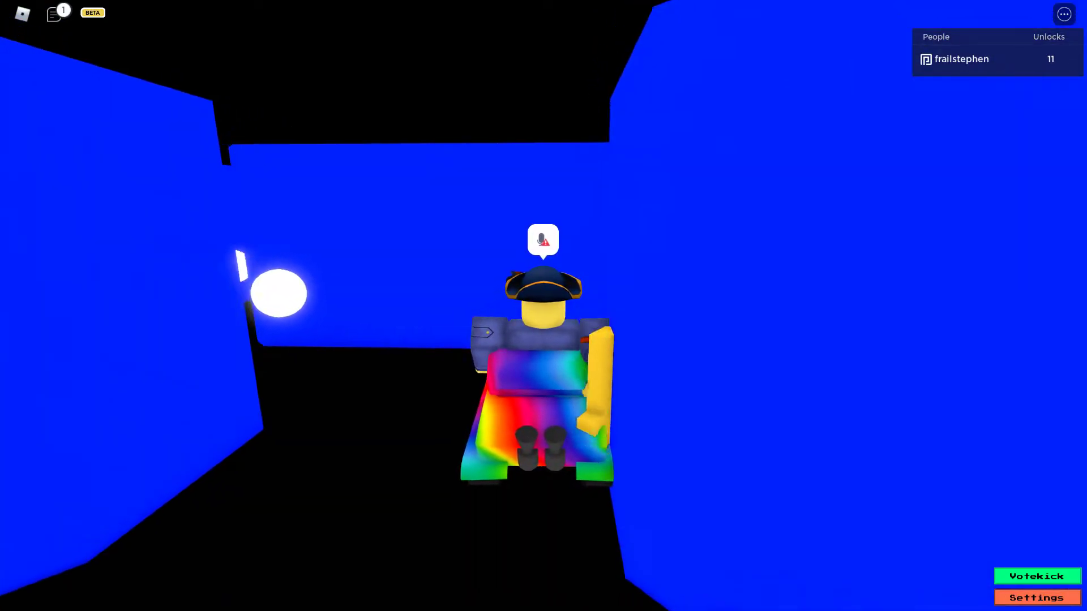
{"action": "key", "text": "d"}
{"action": "key", "text": "w"}
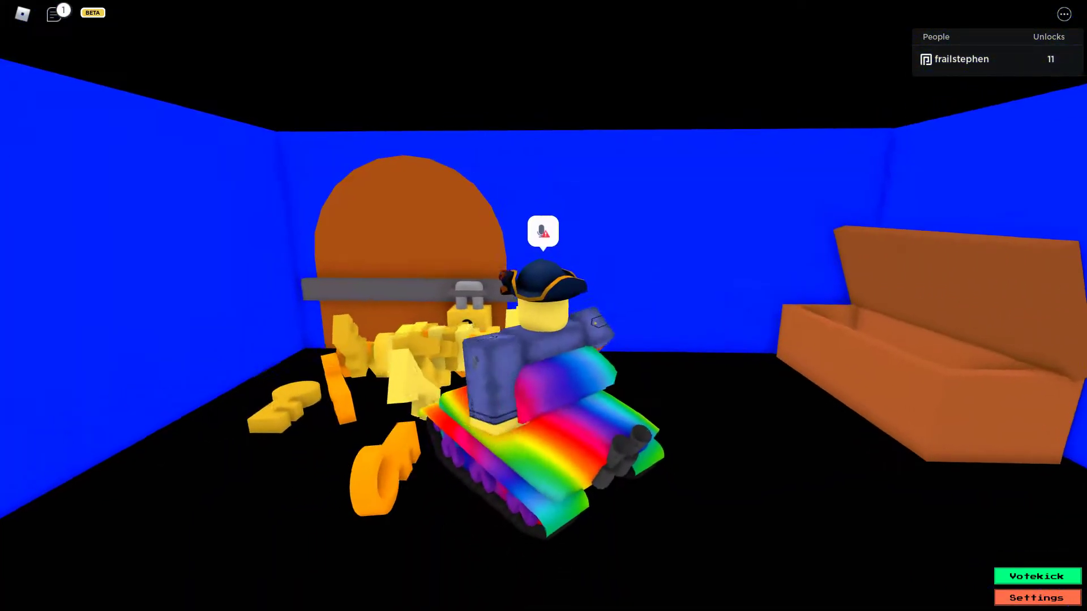
{"action": "key", "text": "w"}
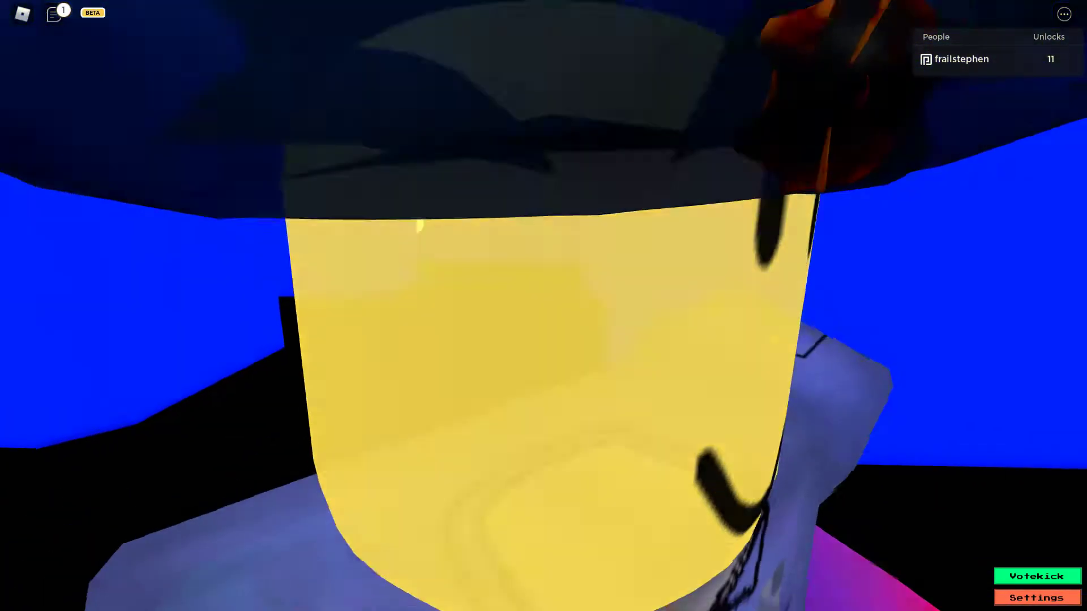
Step: Reverse the tank into the blue corridor while orbiting the camera around it
{"action": "left_click_drag", "start_coordinate": [544, 306], "coordinate": [340, 307]}
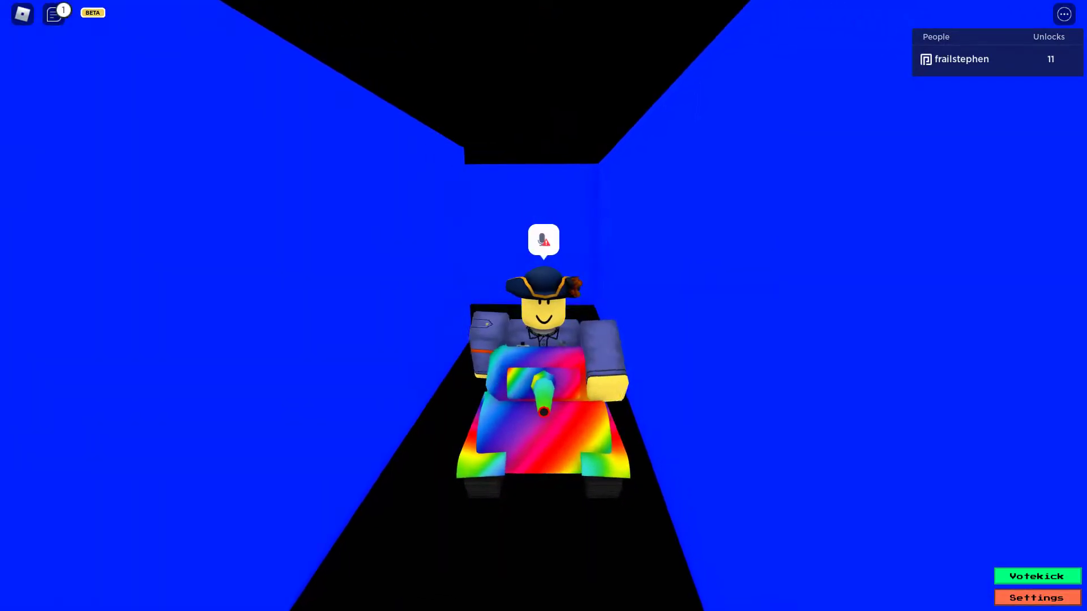
{"action": "scroll", "coordinate": [544, 306], "scroll_direction": "up", "scroll_amount": 3}
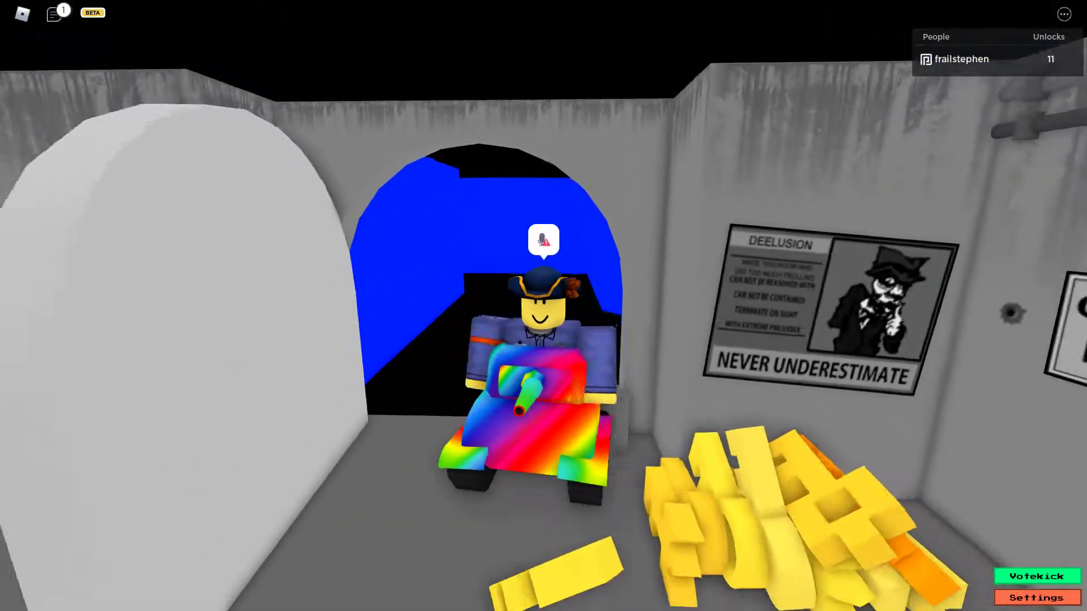
{"action": "scroll", "coordinate": [543, 306], "scroll_direction": "down", "scroll_amount": 2}
{"action": "key", "text": "s"}
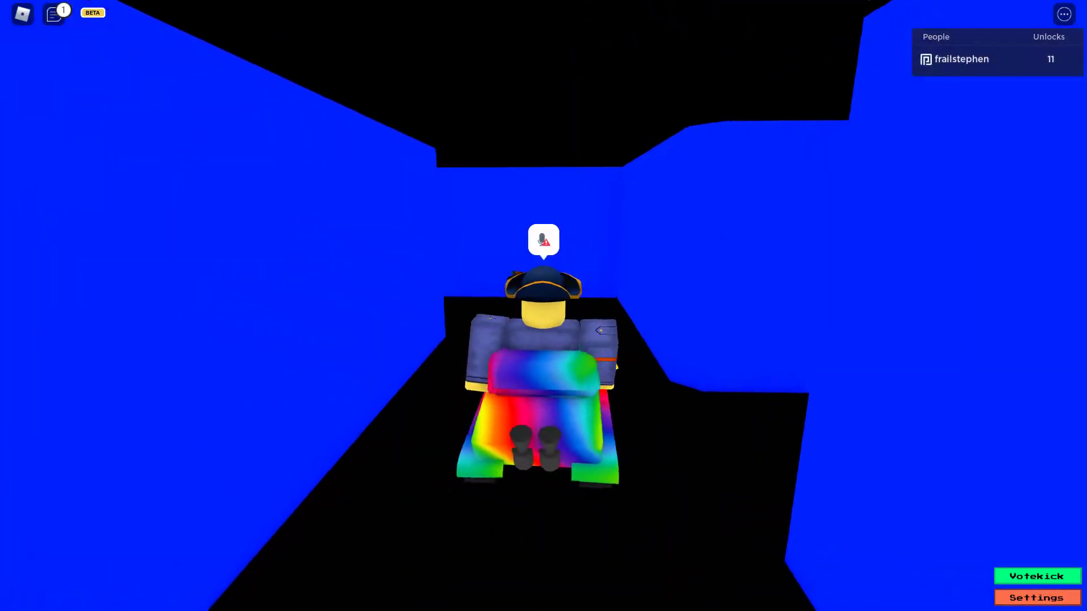
{"action": "left_click_drag", "start_coordinate": [544, 306], "coordinate": [339, 305]}
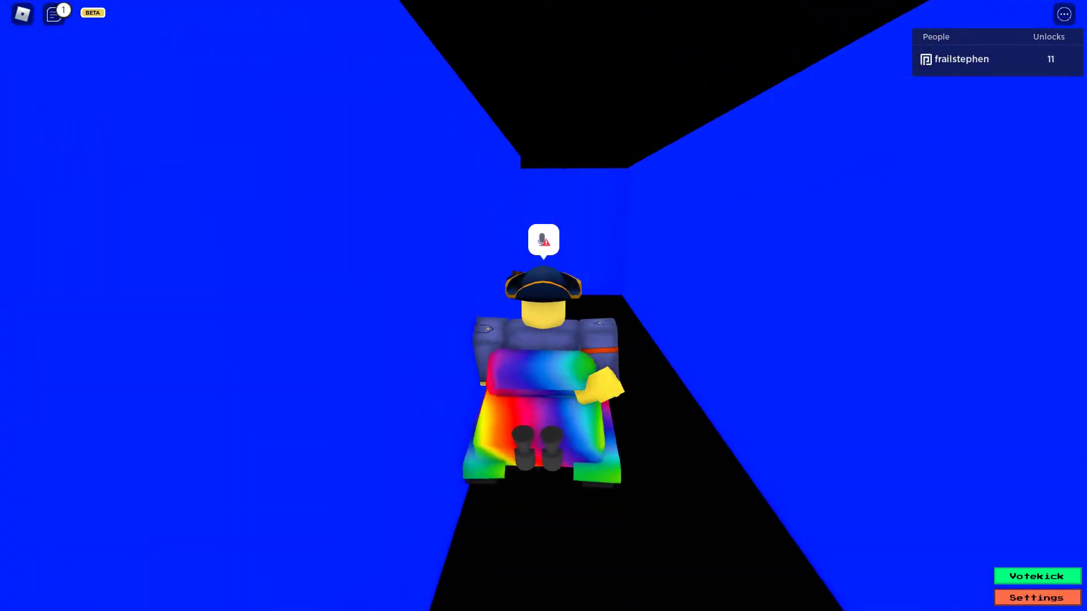
{"action": "scroll", "coordinate": [544, 306], "scroll_direction": "up", "scroll_amount": 3}
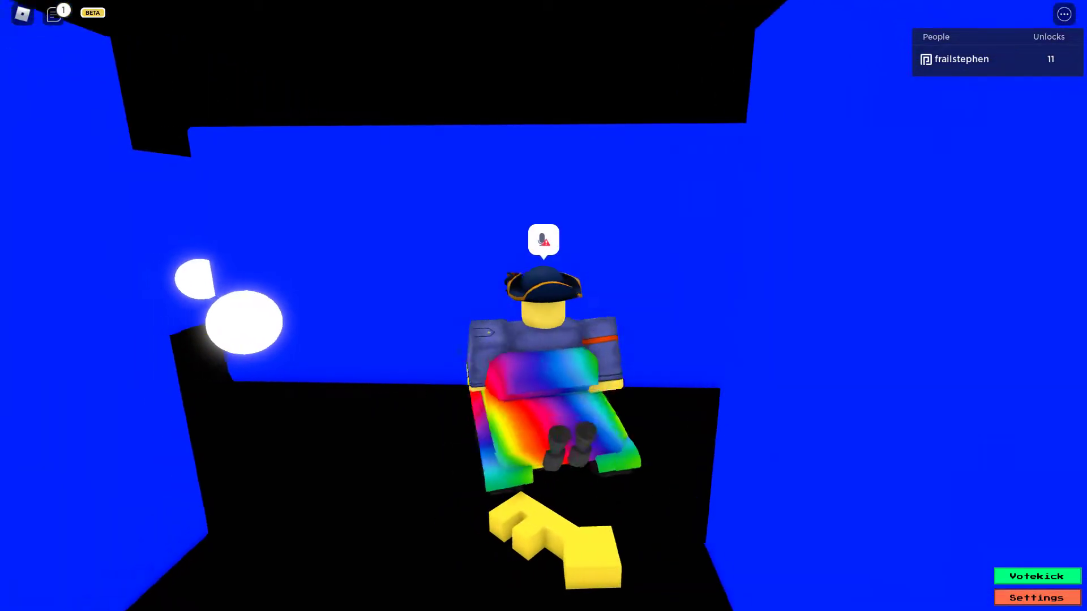
{"action": "scroll", "coordinate": [544, 306], "scroll_direction": "up", "scroll_amount": 3}
{"action": "scroll", "coordinate": [543, 305], "scroll_direction": "up", "scroll_amount": 3}
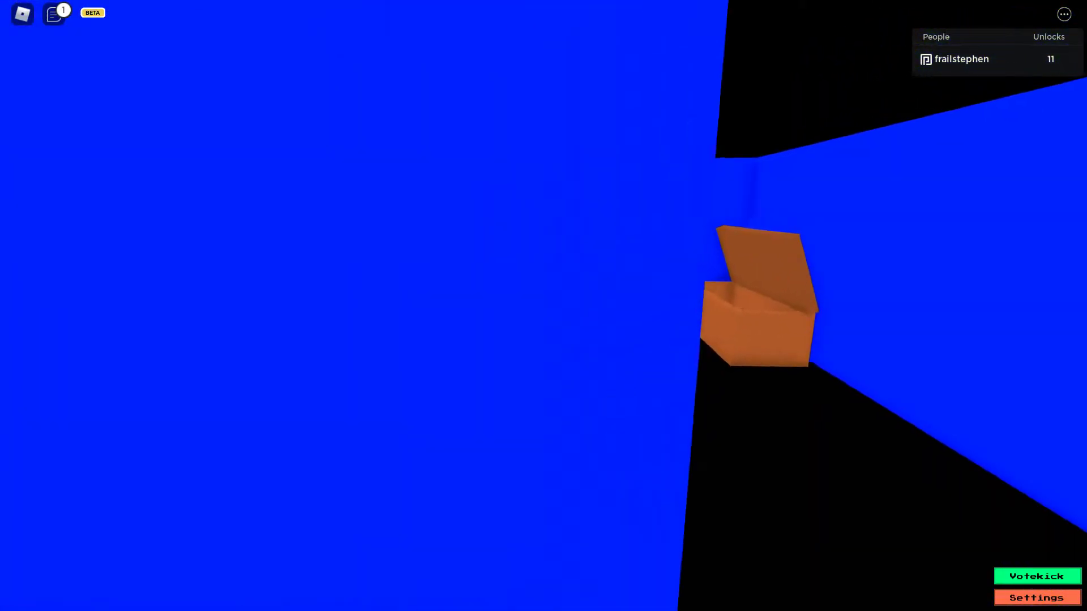
{"action": "scroll", "coordinate": [544, 306], "scroll_direction": "down", "scroll_amount": 5}
{"action": "left_click_drag", "start_coordinate": [544, 306], "coordinate": [340, 305]}
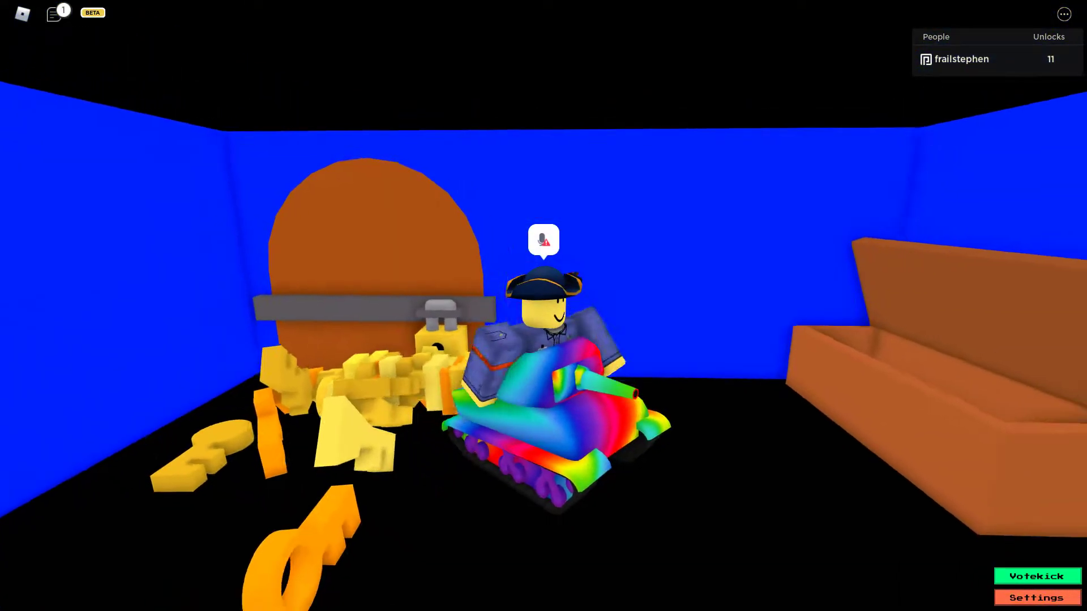
{"action": "left_click_drag", "start_coordinate": [679, 306], "coordinate": [424, 306]}
{"action": "left_click_drag", "start_coordinate": [544, 305], "coordinate": [340, 306]}
{"action": "scroll", "coordinate": [543, 305], "scroll_direction": "down", "scroll_amount": 3}
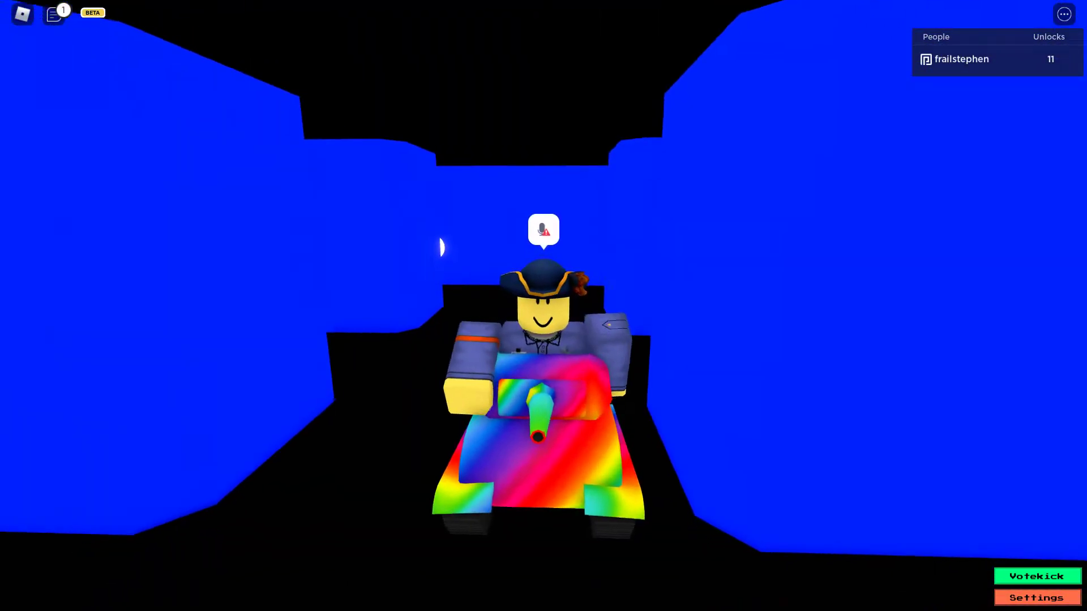
{"action": "mouse_move", "coordinate": [543, 307]}
{"action": "left_mouse_down"}
{"action": "mouse_move", "coordinate": [341, 306]}
{"action": "mouse_move", "coordinate": [382, 256]}
{"action": "left_mouse_up"}
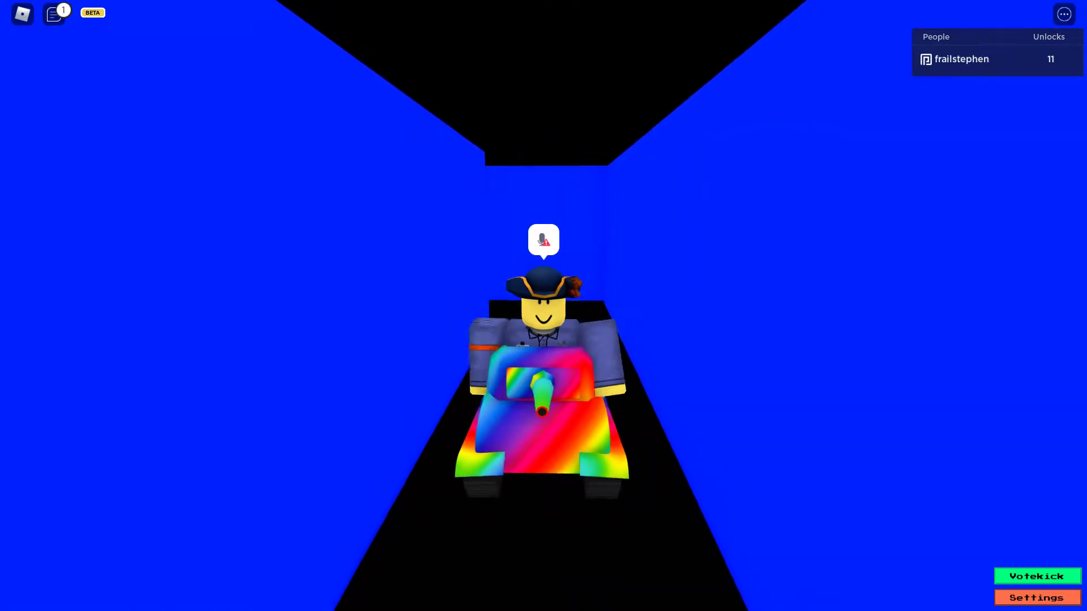
Step: Shuttle the tank between the grey room and blue tunnel, past the orange chest and yellow pile
{"action": "key", "text": "s"}
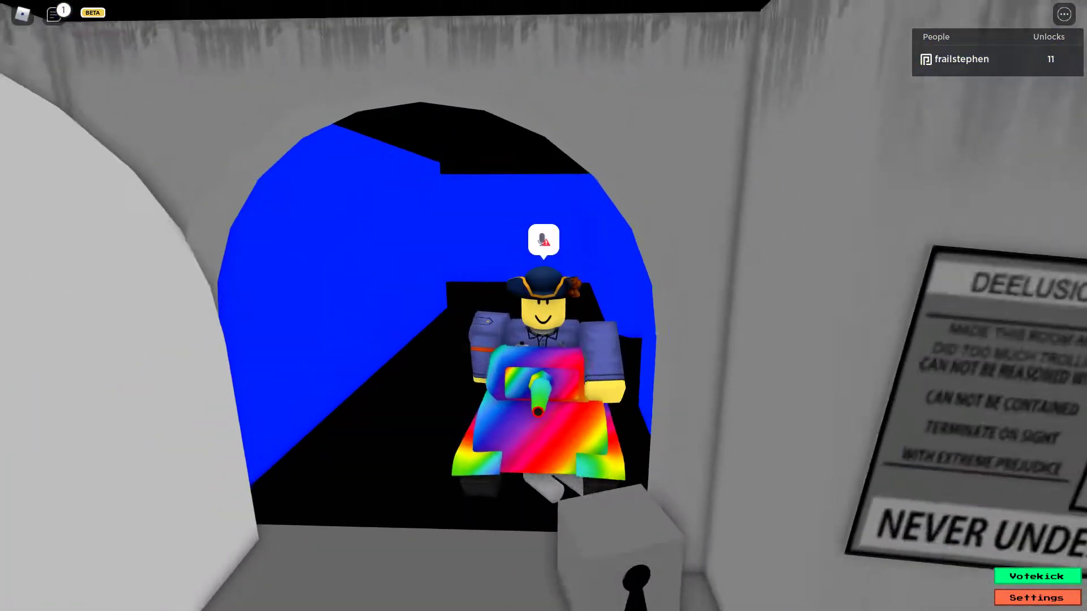
{"action": "key", "text": "w"}
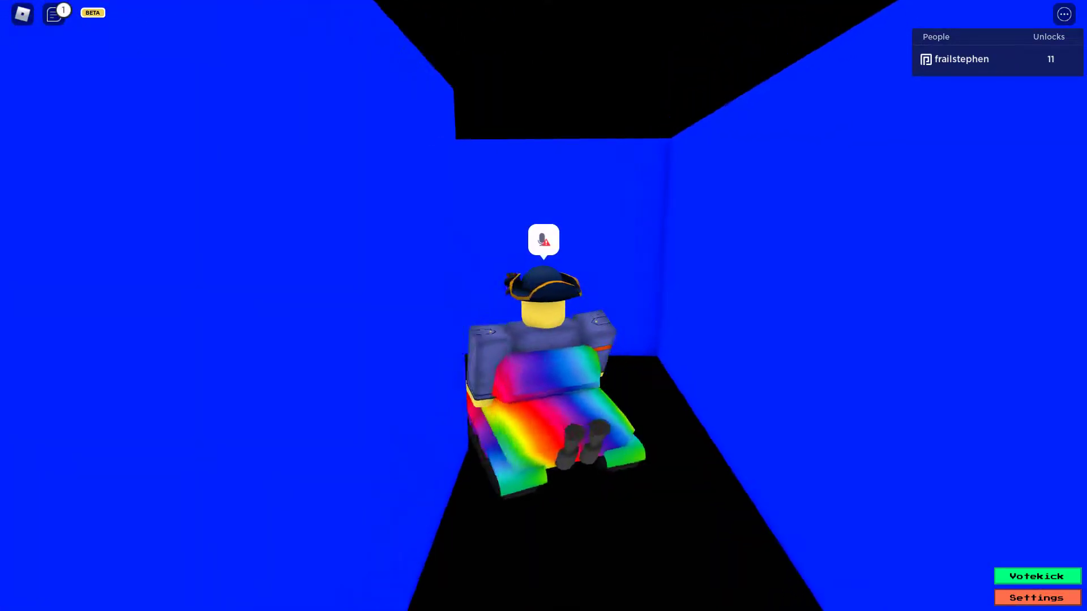
{"action": "scroll", "coordinate": [544, 306], "scroll_direction": "up", "scroll_amount": 3}
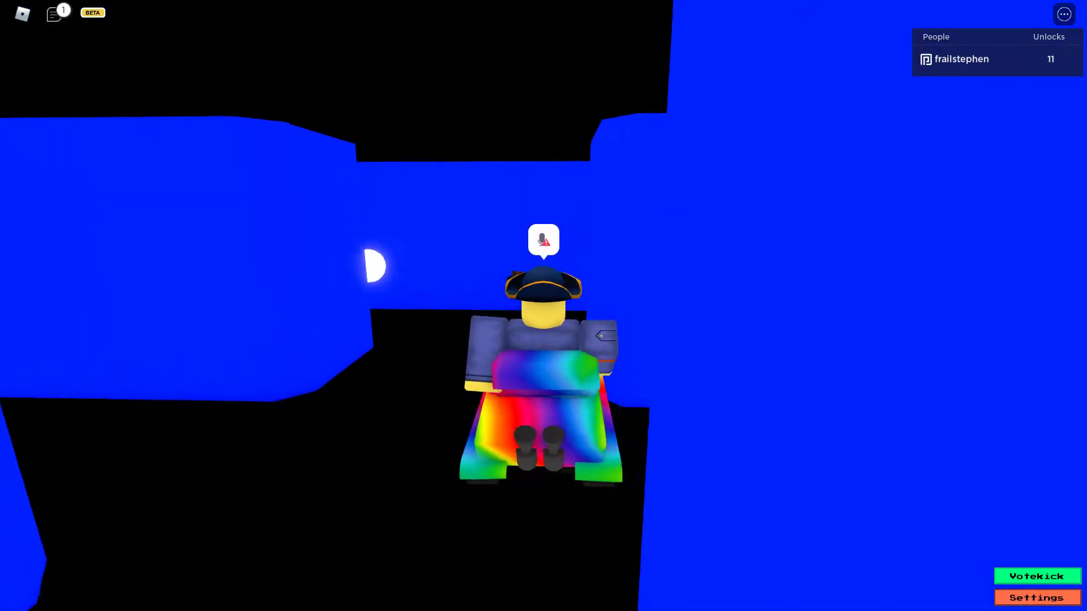
{"action": "left_click_drag", "start_coordinate": [543, 340], "coordinate": [680, 340]}
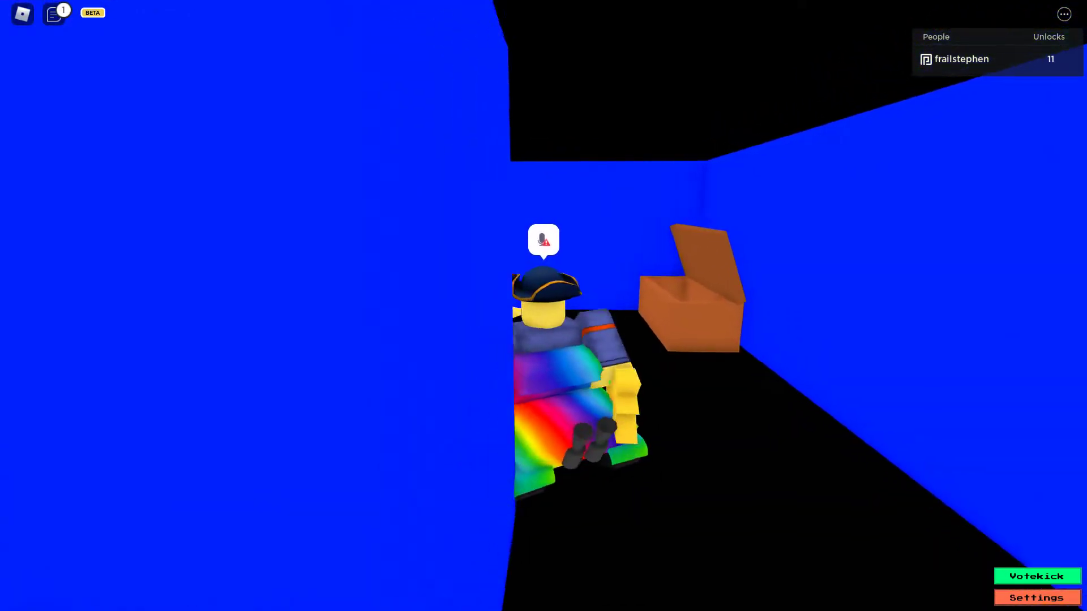
{"action": "left_click_drag", "start_coordinate": [544, 340], "coordinate": [339, 339]}
{"action": "key", "text": "s"}
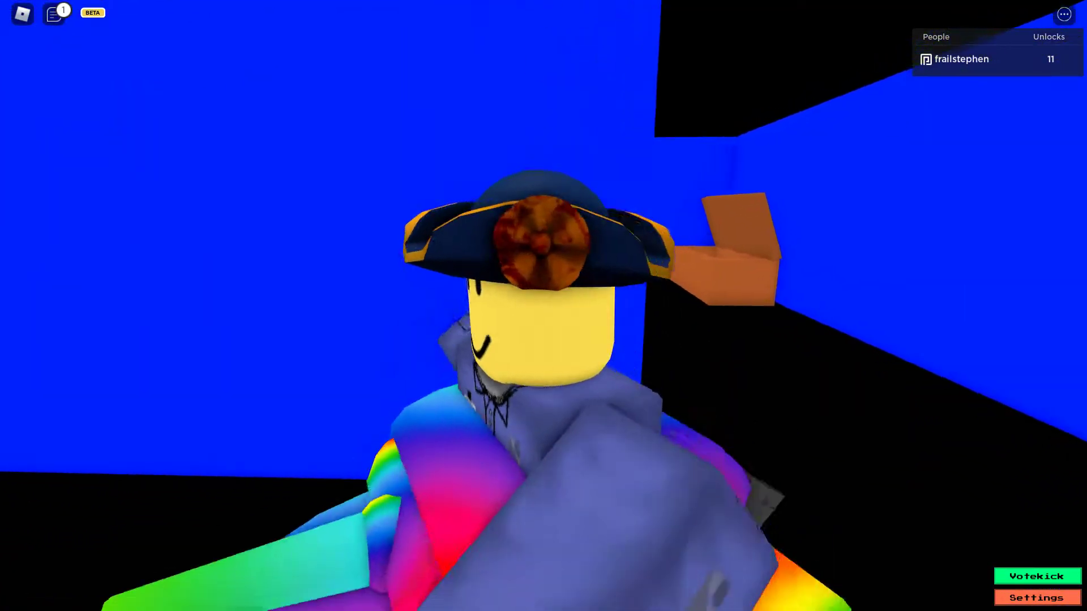
{"action": "key", "text": "w"}
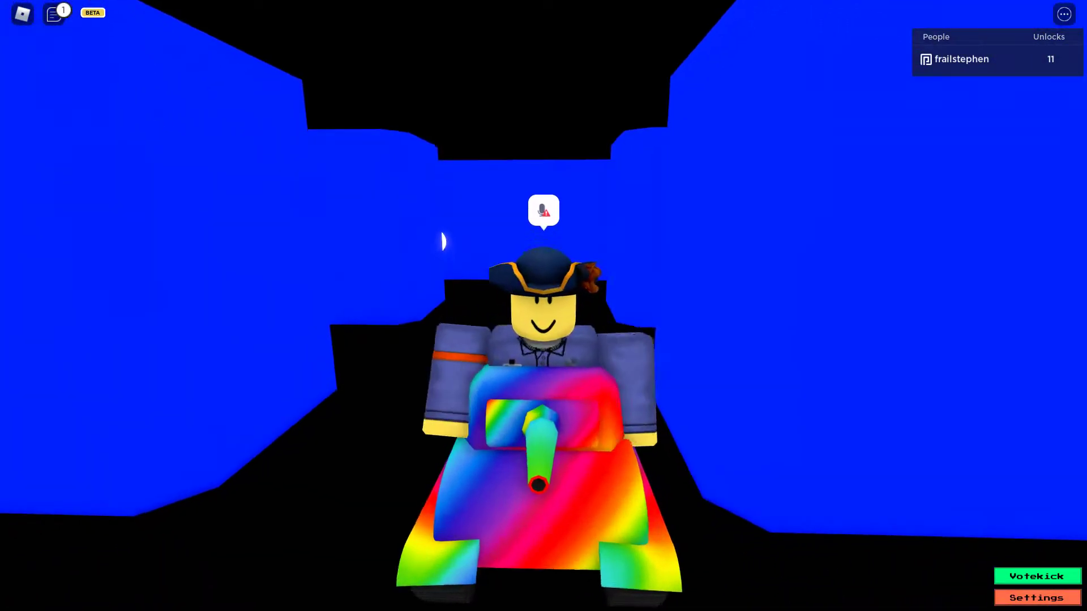
Step: Drive through the doorway into the corridor, swinging the view toward the orange arch room
{"action": "left_click_drag", "start_coordinate": [442, 241], "coordinate": [595, 255]}
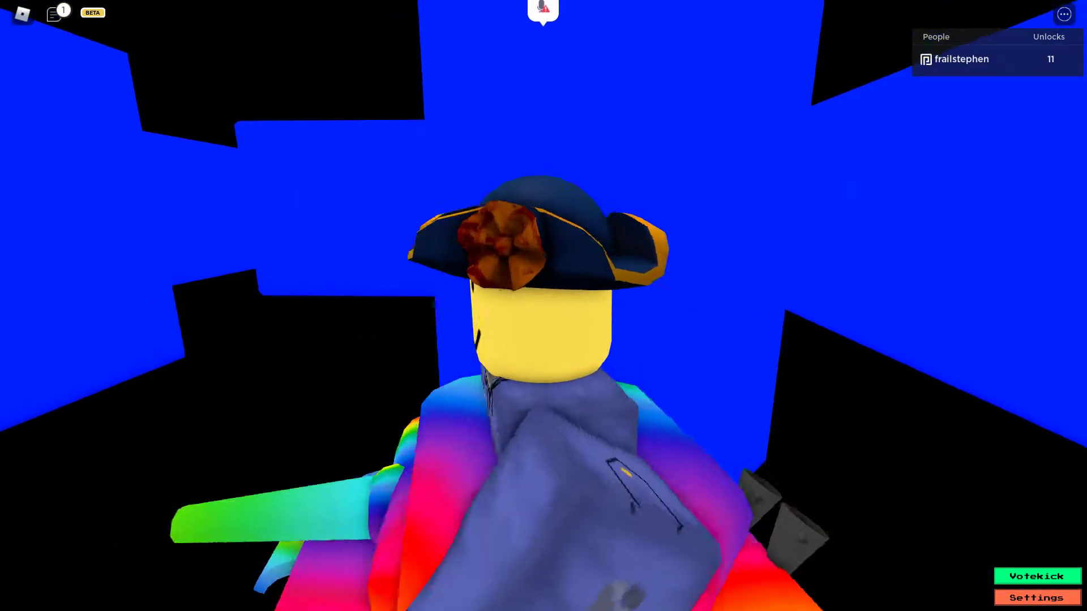
{"action": "left_click_drag", "start_coordinate": [544, 306], "coordinate": [679, 306]}
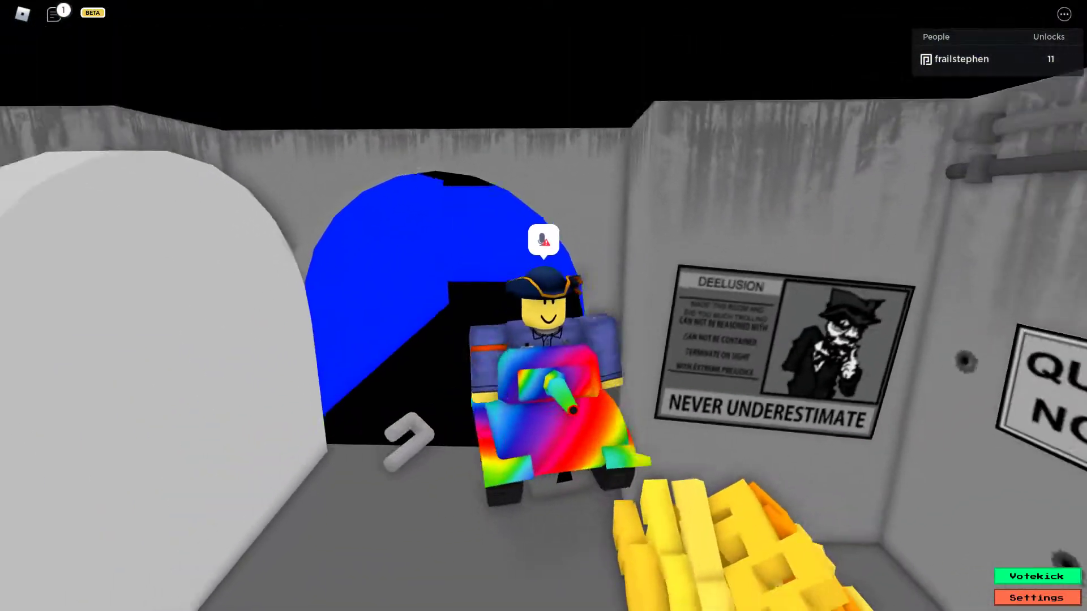
{"action": "key", "text": "w"}
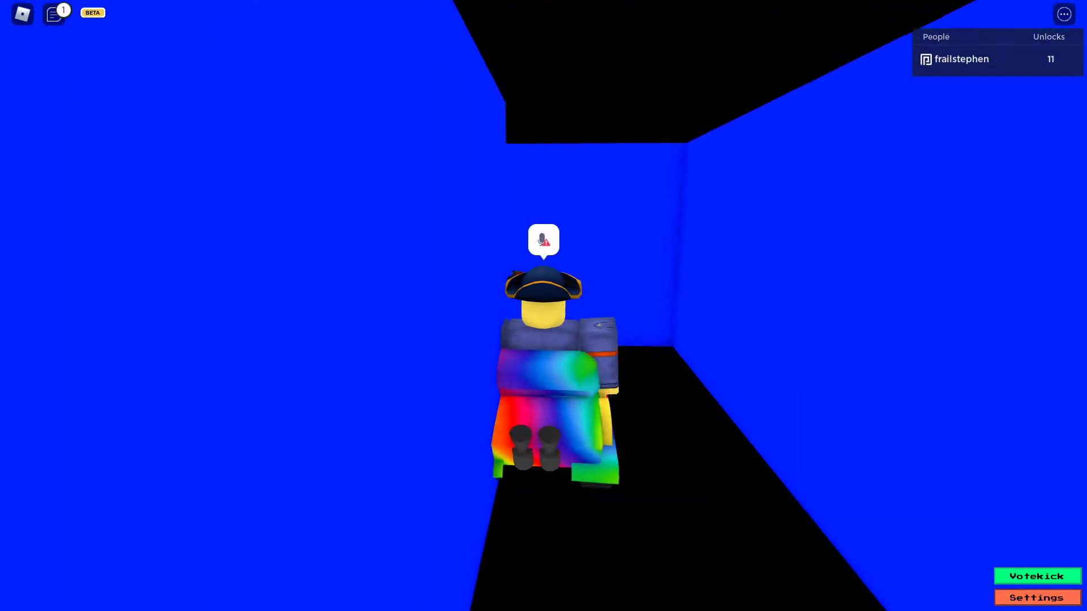
{"action": "right_click", "coordinate": [544, 306]}
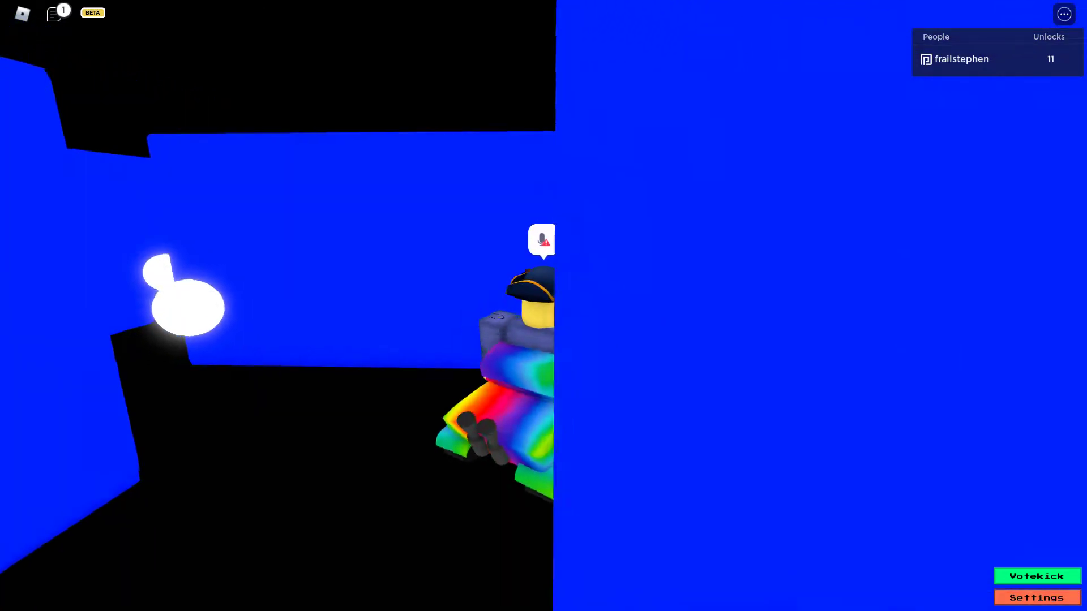
{"action": "left_click_drag", "start_coordinate": [680, 306], "coordinate": [425, 305]}
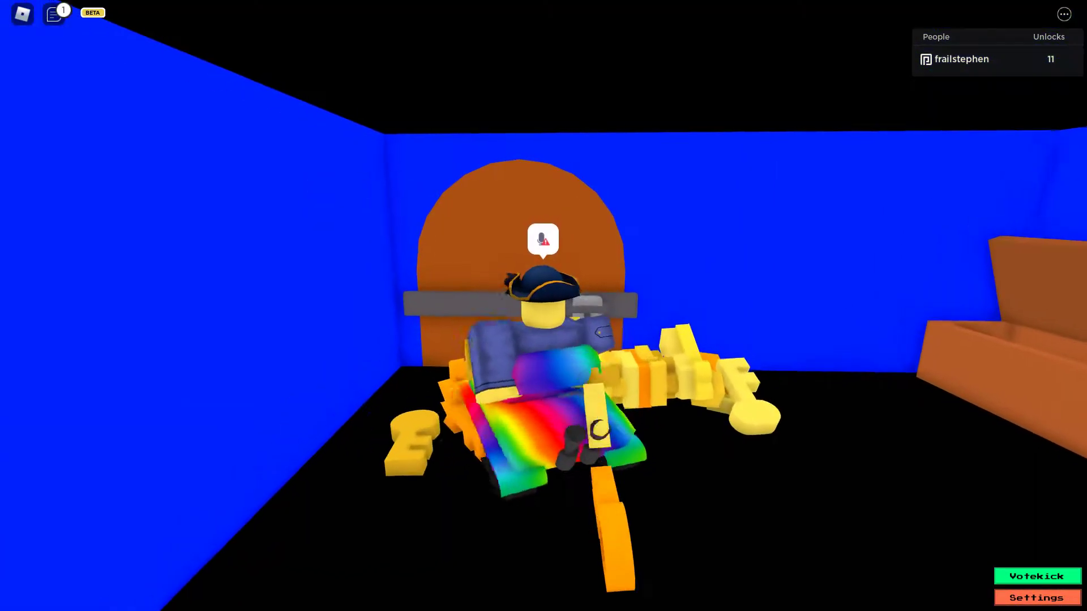
{"action": "key", "text": "w"}
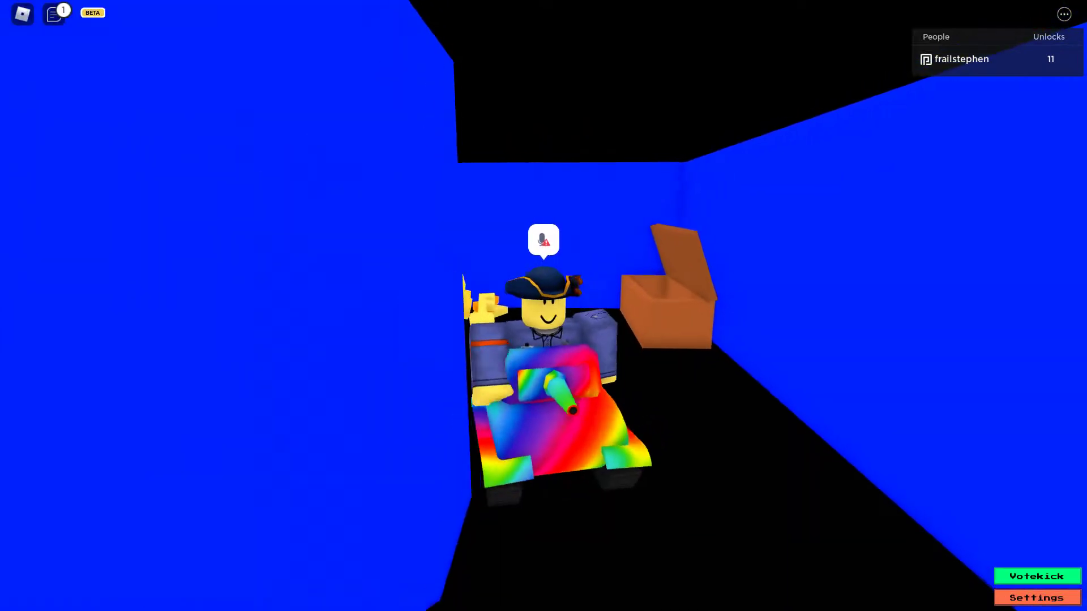
Step: Briefly re-enter the grey poster room, then drive on along the blue corridor
{"action": "left_click_drag", "start_coordinate": [679, 306], "coordinate": [383, 306]}
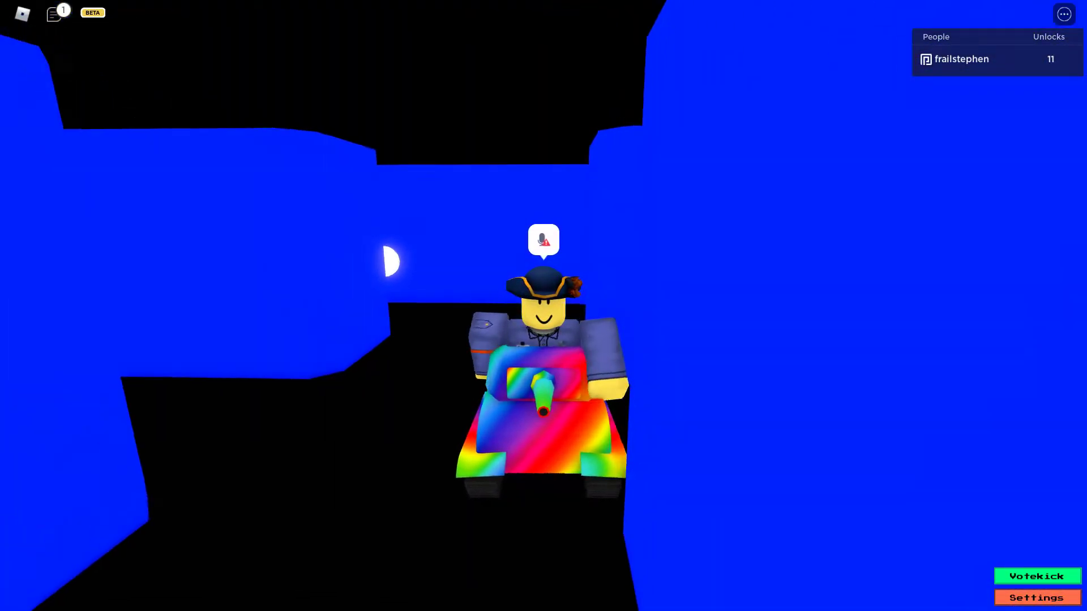
{"action": "left_click_drag", "start_coordinate": [679, 305], "coordinate": [425, 306]}
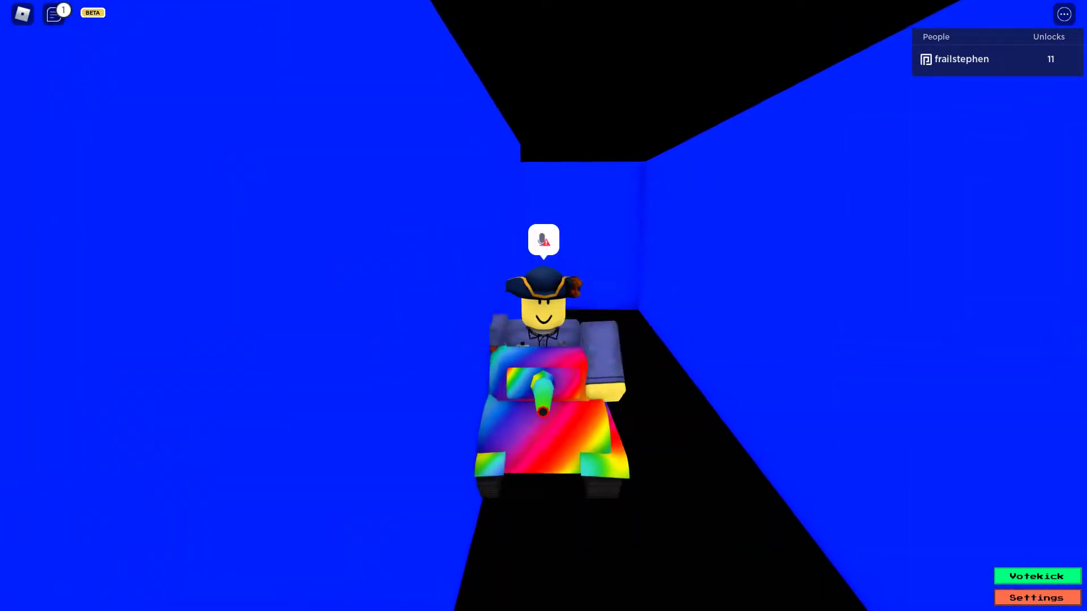
{"action": "key", "text": "w"}
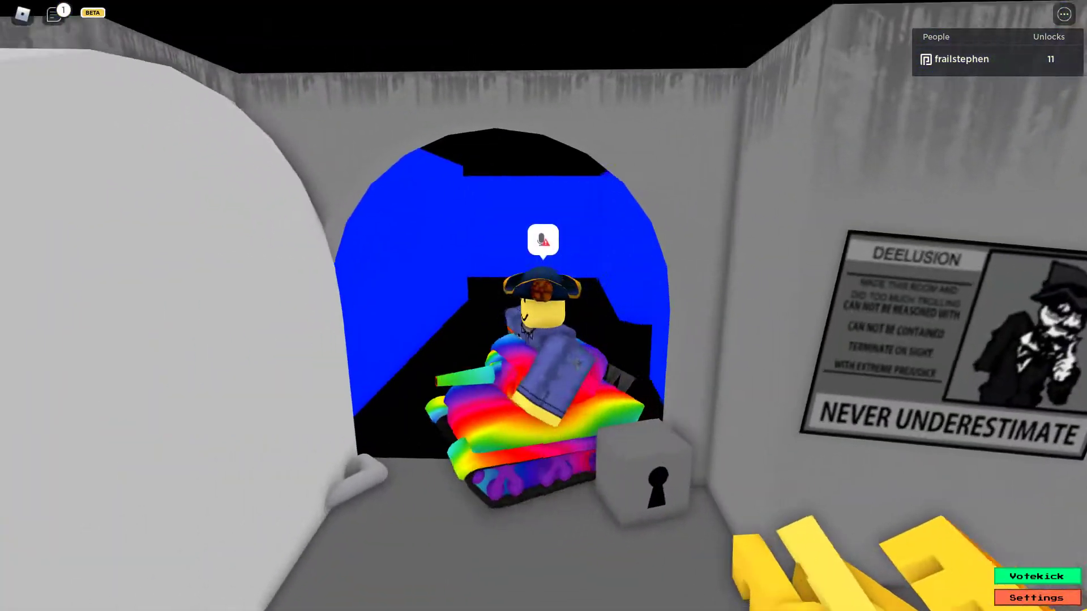
{"action": "scroll", "coordinate": [544, 305], "scroll_direction": "down", "scroll_amount": 3}
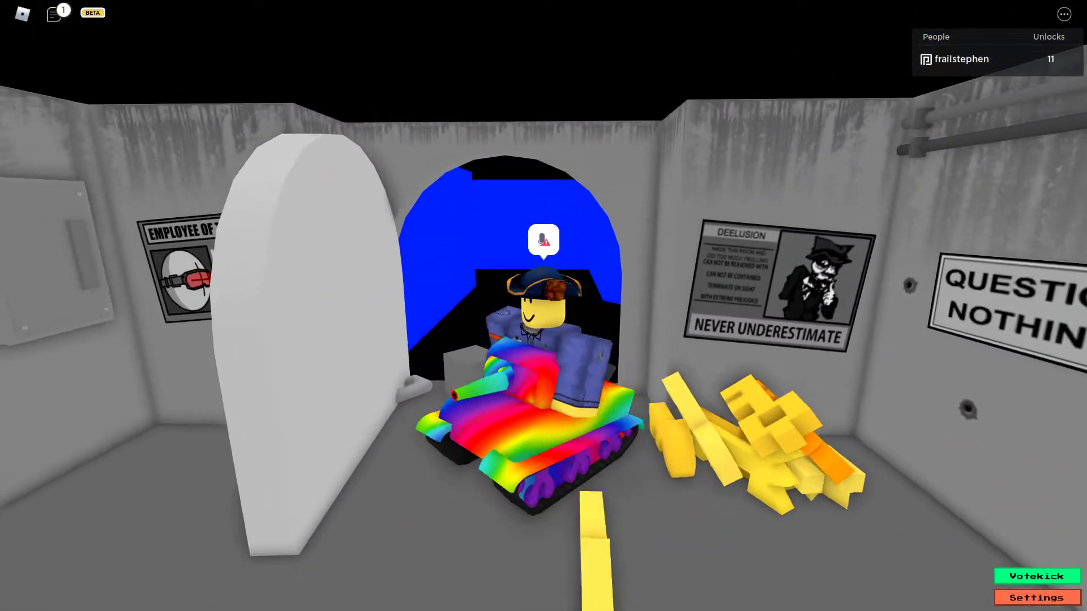
{"action": "key", "text": "w"}
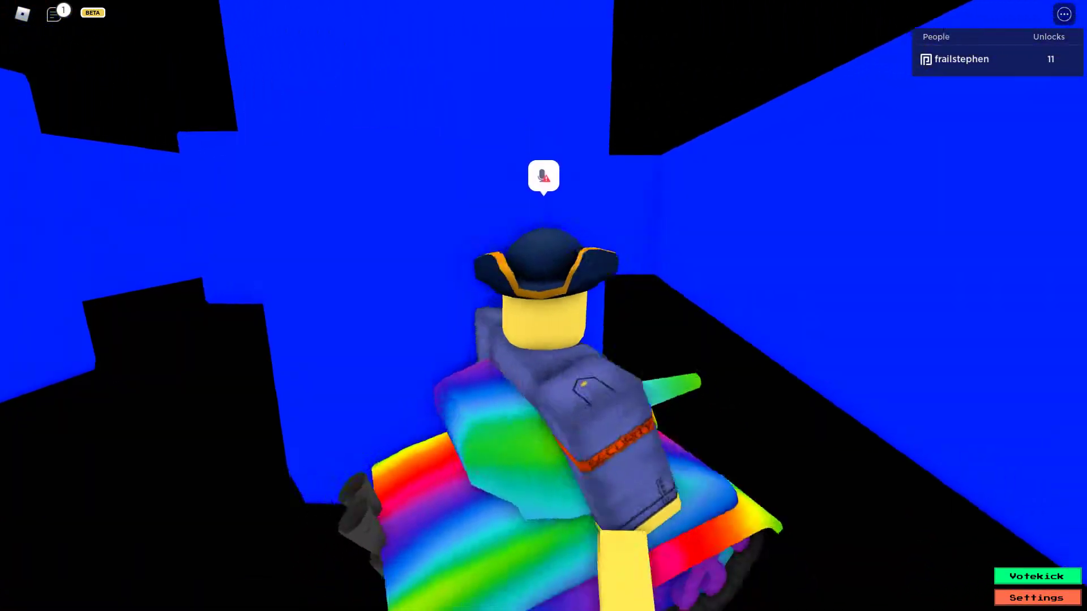
{"action": "scroll", "coordinate": [543, 306], "scroll_direction": "down", "scroll_amount": 2}
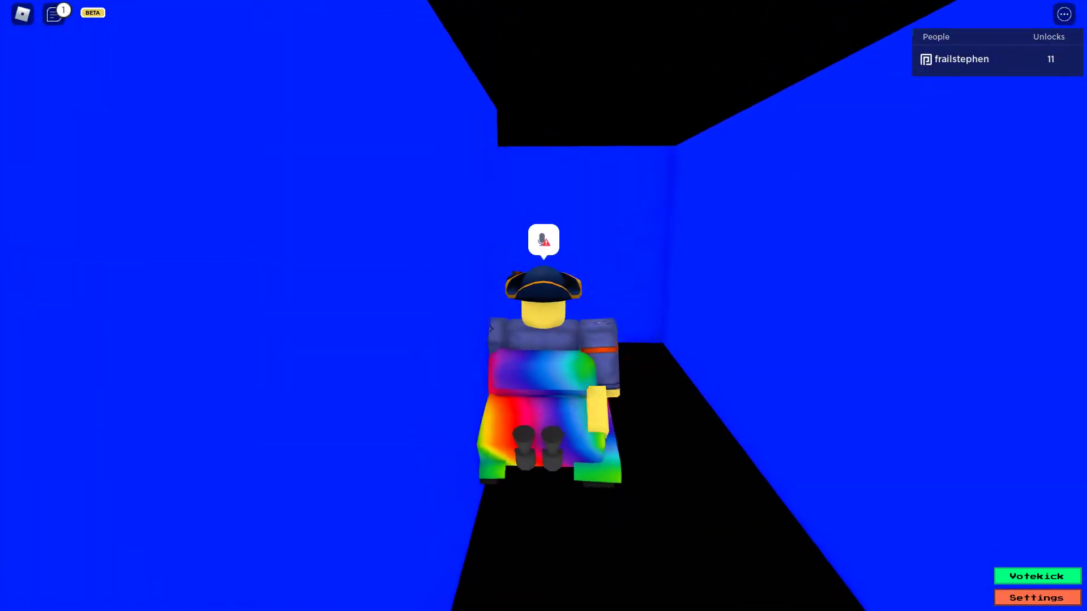
{"action": "key", "text": "w"}
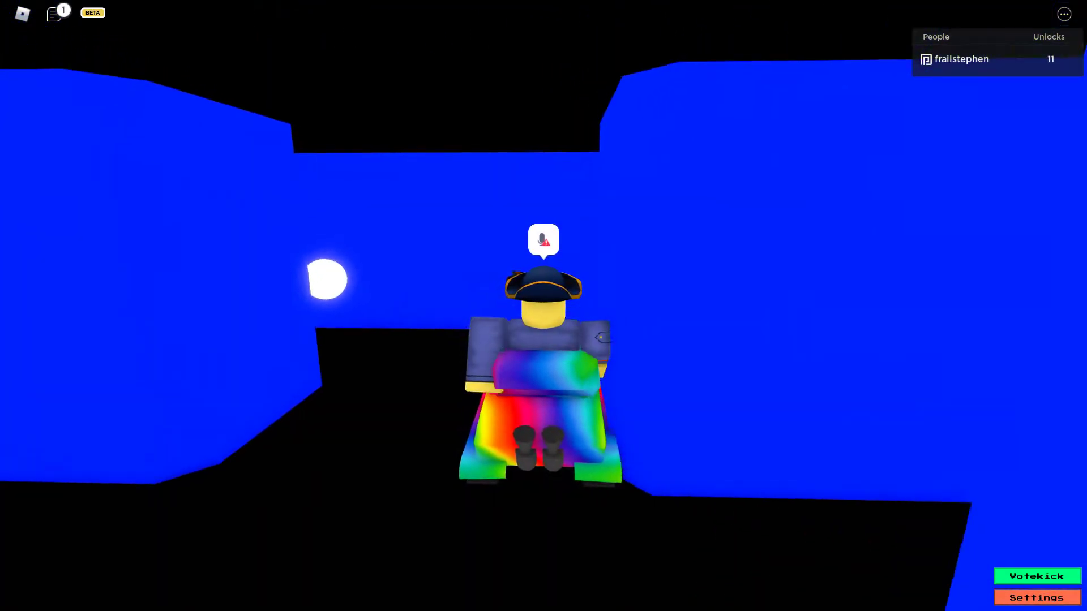
{"action": "key", "text": "w"}
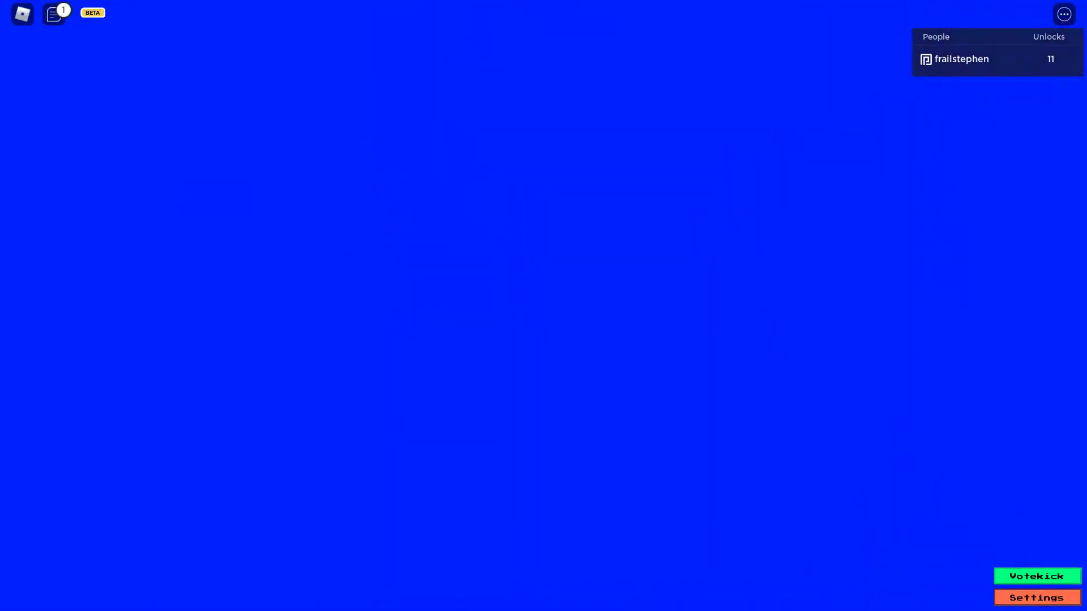
Step: Drive through the archway into the grey room and back into the blue room
{"action": "key", "text": "w"}
{"action": "key", "text": "w"}
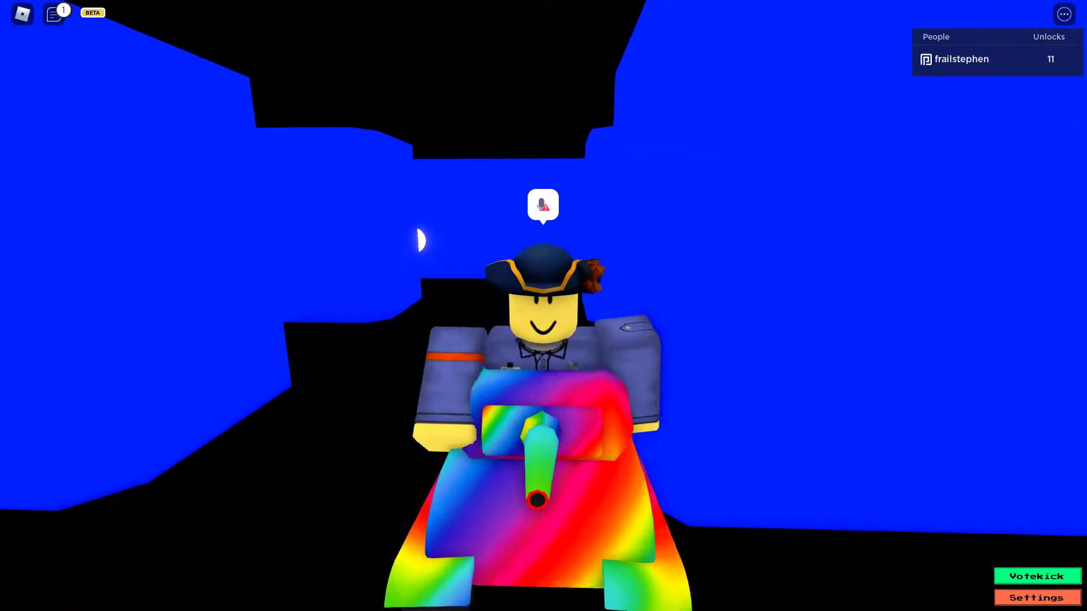
{"action": "scroll", "coordinate": [544, 306], "scroll_direction": "up", "scroll_amount": 3}
{"action": "scroll", "coordinate": [544, 306], "scroll_direction": "down", "scroll_amount": 3}
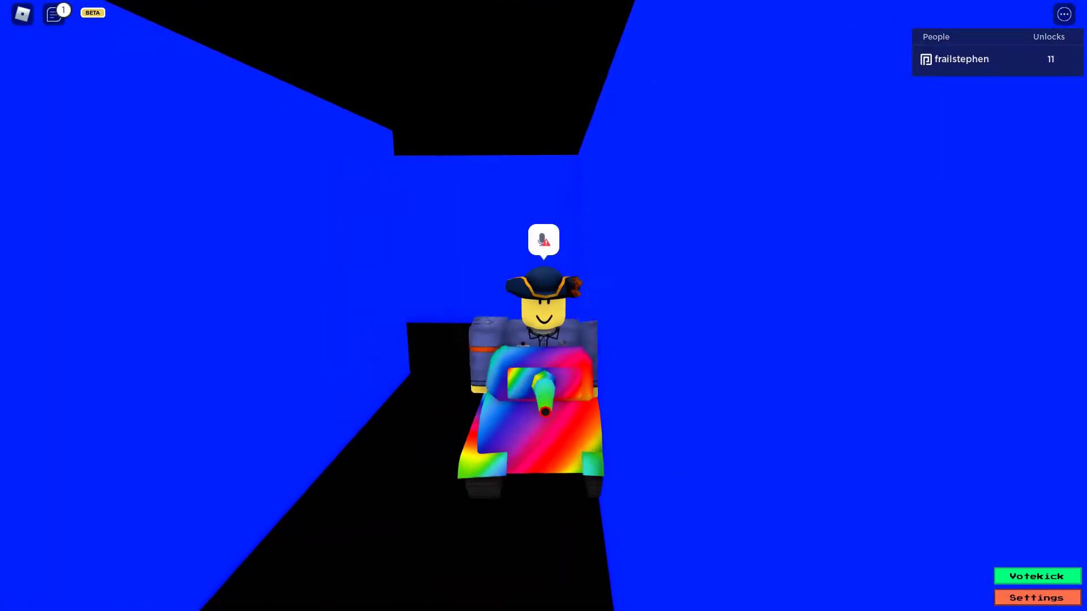
{"action": "key", "text": "w"}
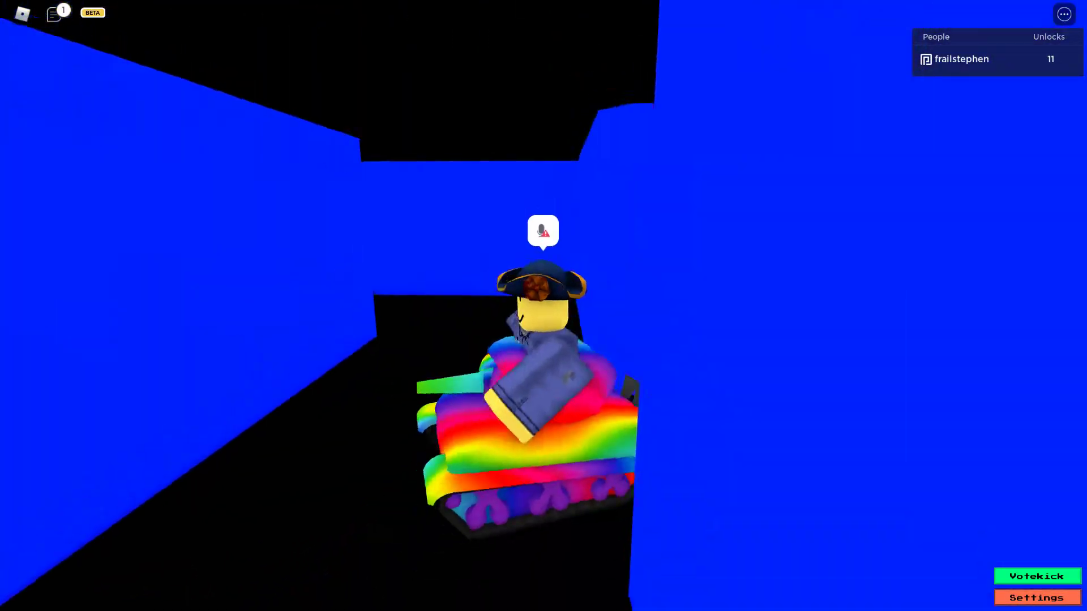
{"action": "key", "text": "w"}
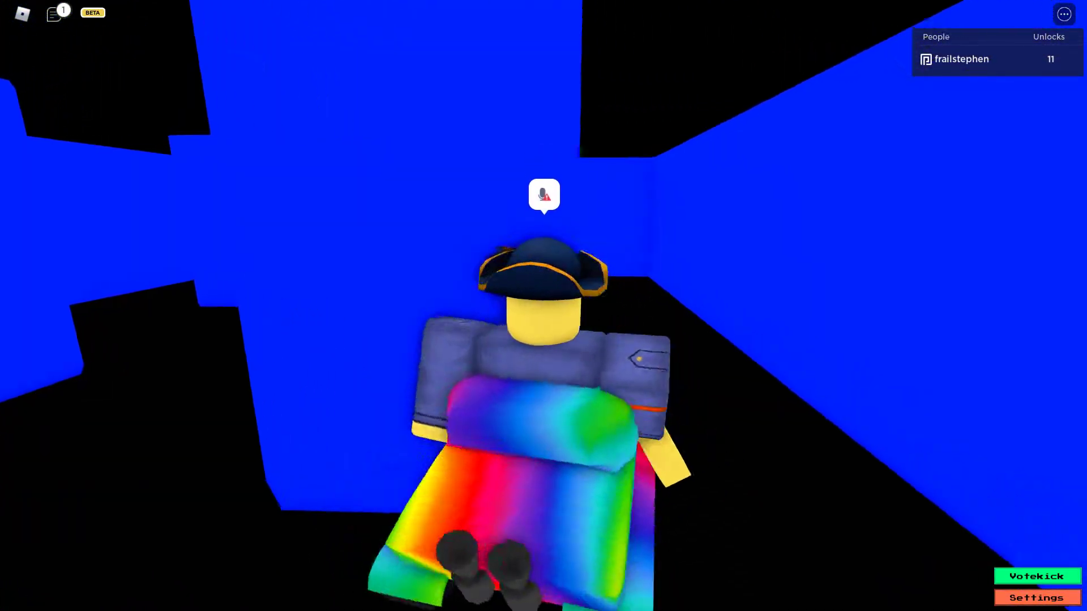
{"action": "scroll", "coordinate": [544, 306], "scroll_direction": "down", "scroll_amount": 3}
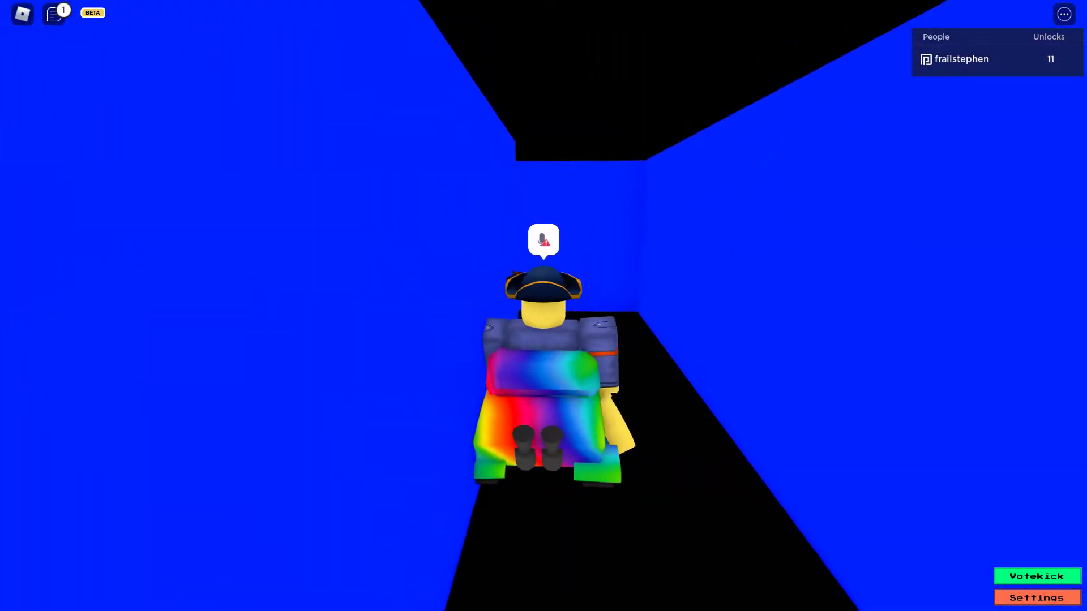
{"action": "scroll", "coordinate": [543, 305], "scroll_direction": "up", "scroll_amount": 5}
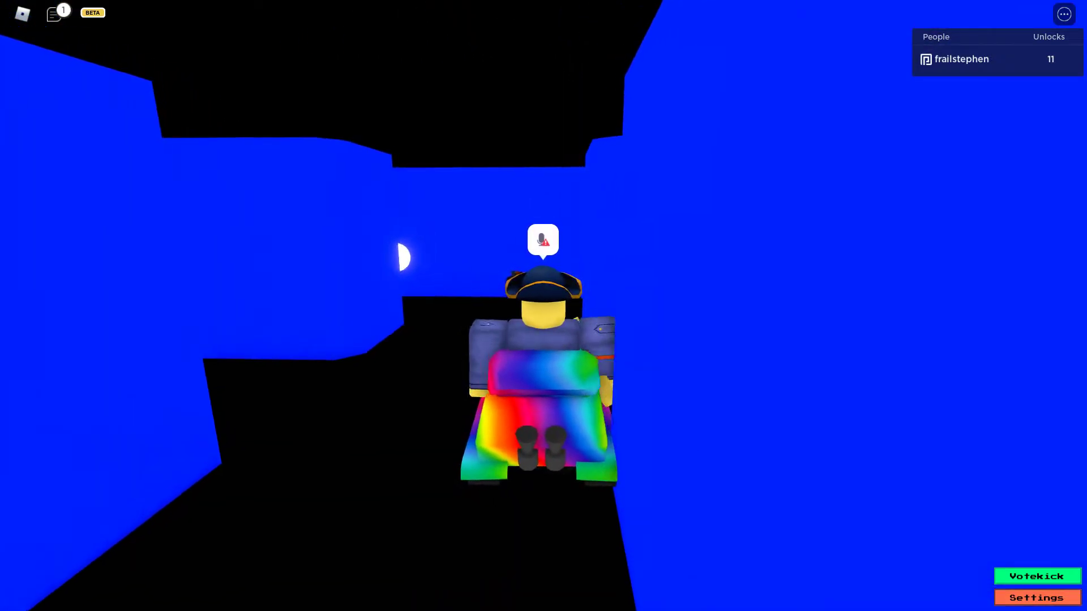
Step: Orbit the camera around the tank for head-on and side views
{"action": "left_click_drag", "start_coordinate": [340, 339], "coordinate": [765, 341]}
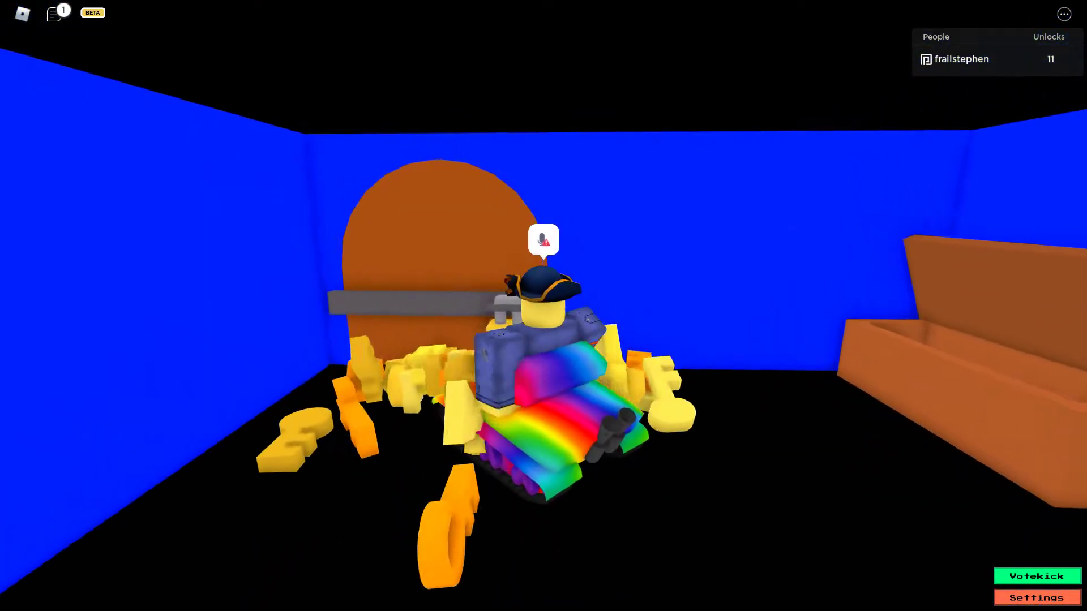
{"action": "left_click_drag", "start_coordinate": [340, 340], "coordinate": [764, 340]}
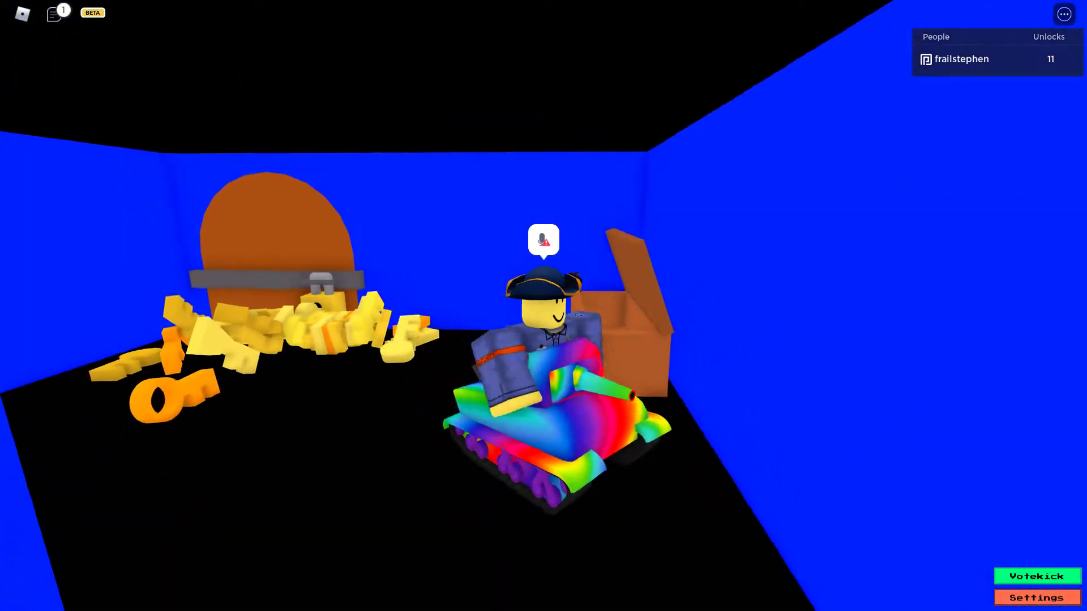
{"action": "left_click_drag", "start_coordinate": [340, 339], "coordinate": [764, 339]}
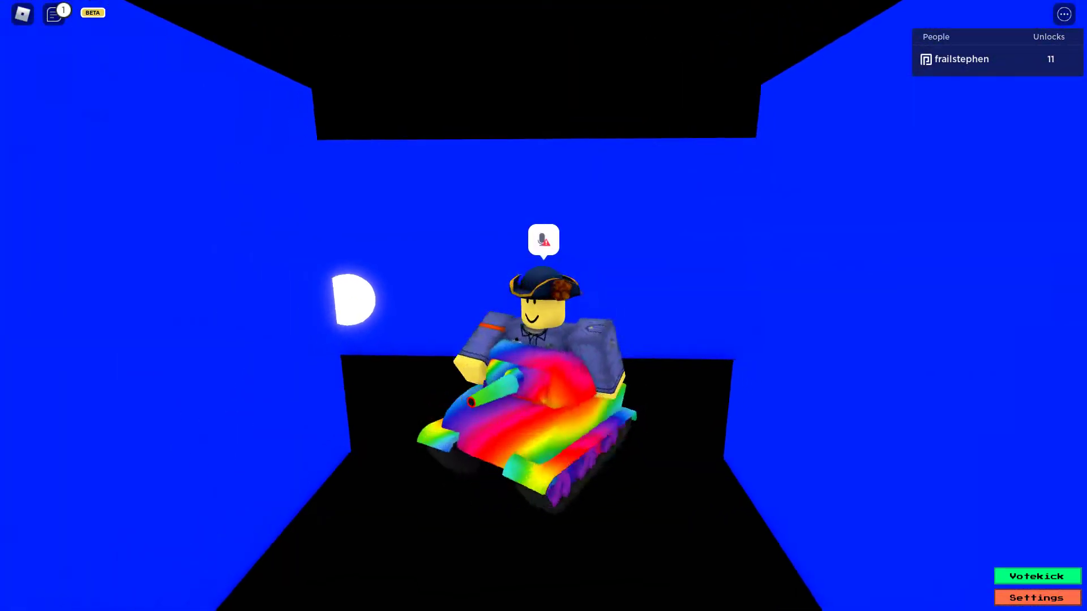
{"action": "left_click_drag", "start_coordinate": [340, 340], "coordinate": [594, 340]}
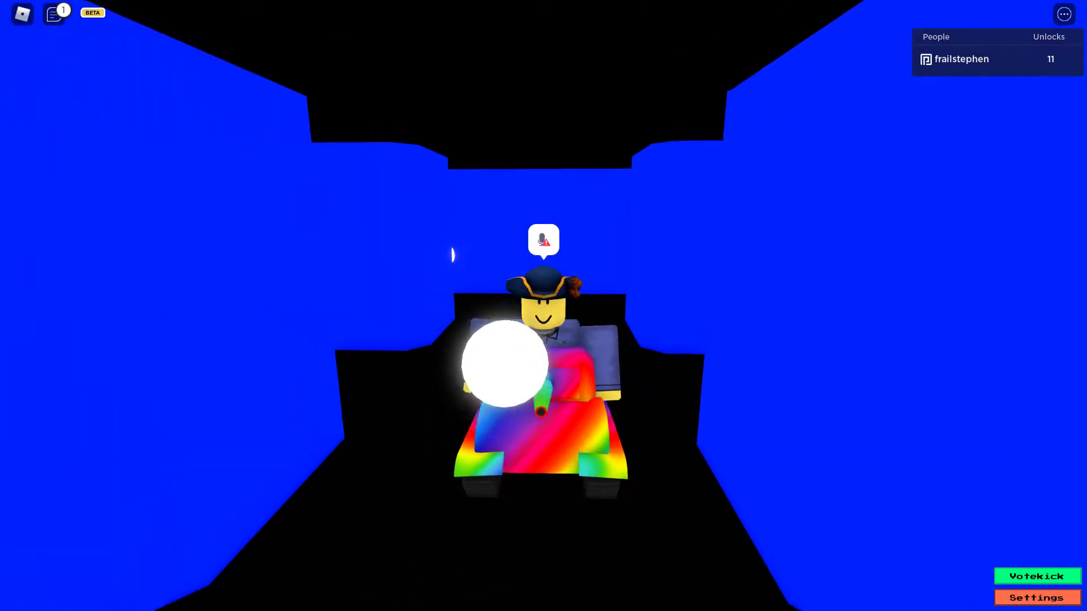
{"action": "left_click_drag", "start_coordinate": [339, 339], "coordinate": [679, 340]}
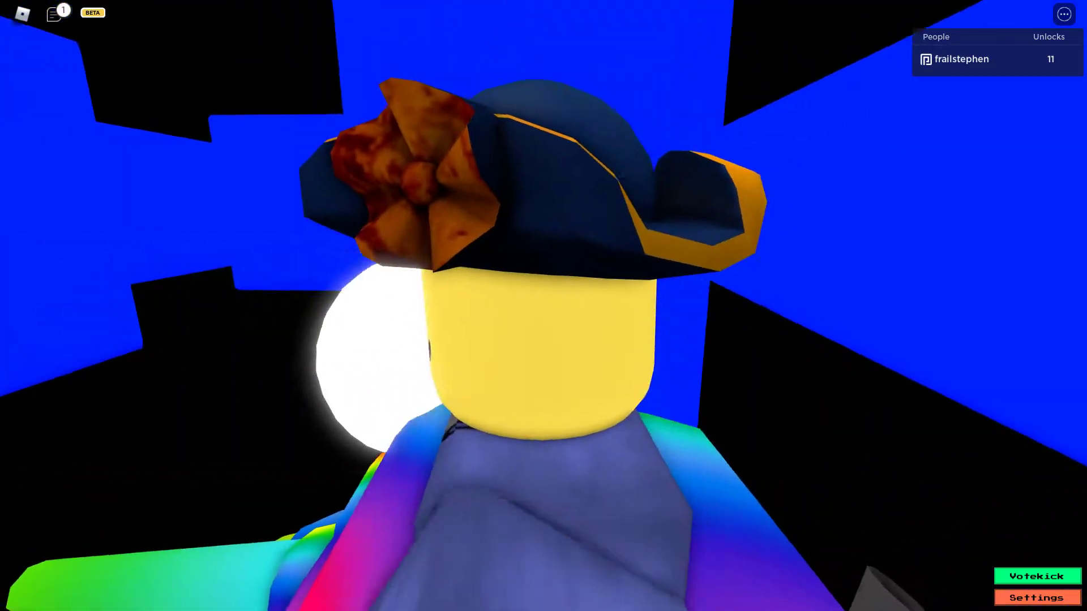
{"action": "scroll", "coordinate": [543, 306], "scroll_direction": "down", "scroll_amount": 5}
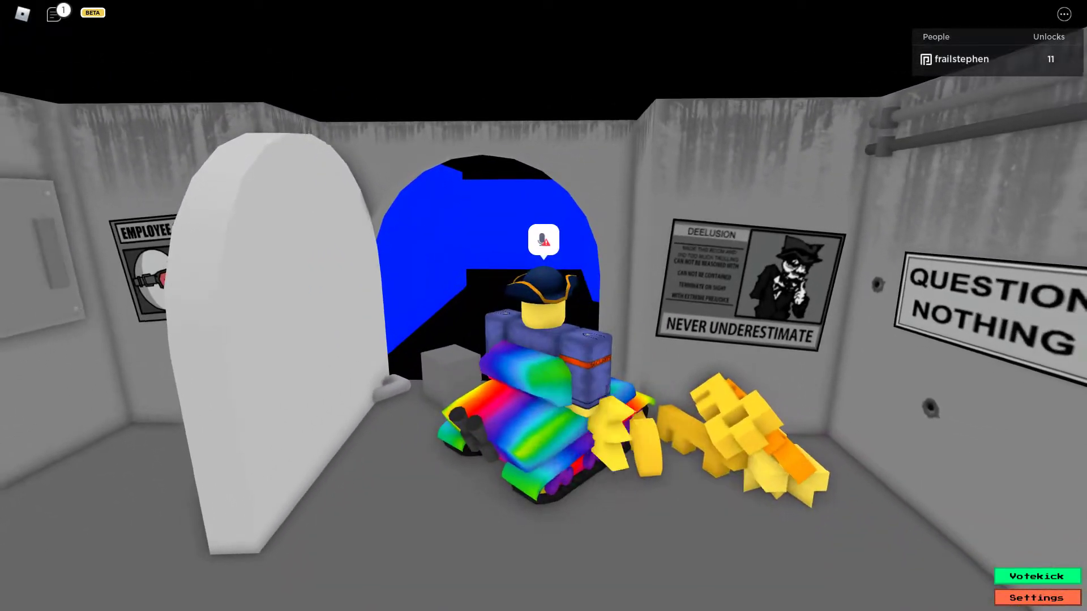
Step: Drive through the blue tunnel and archway into the blue room, viewing from behind the tank
{"action": "key", "text": "w"}
{"action": "key", "text": "w"}
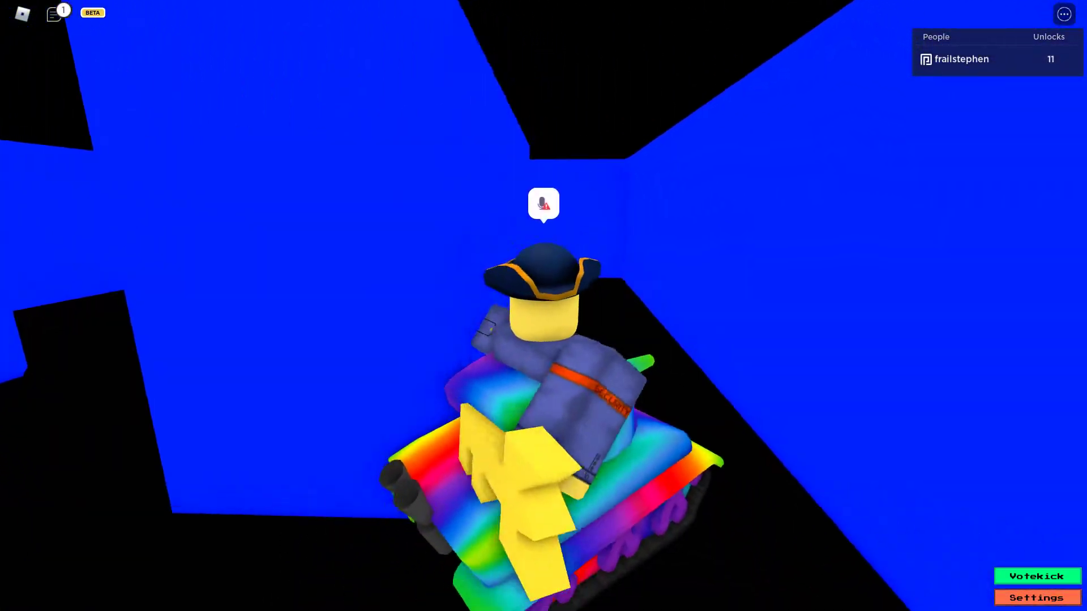
{"action": "key", "text": "w"}
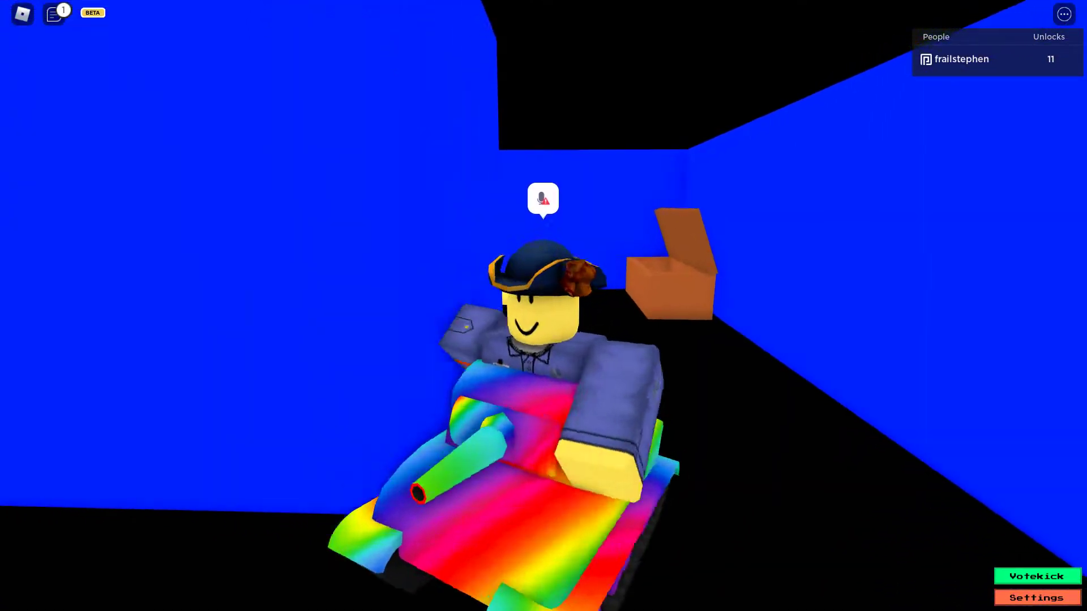
{"action": "left_click_drag", "start_coordinate": [765, 305], "coordinate": [426, 306]}
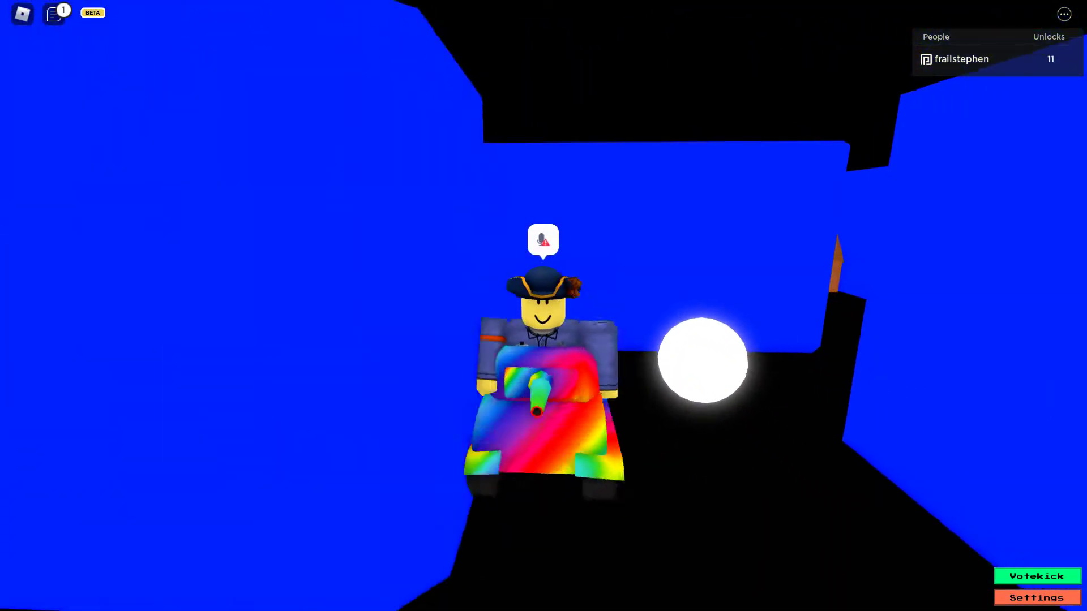
{"action": "key", "text": "w"}
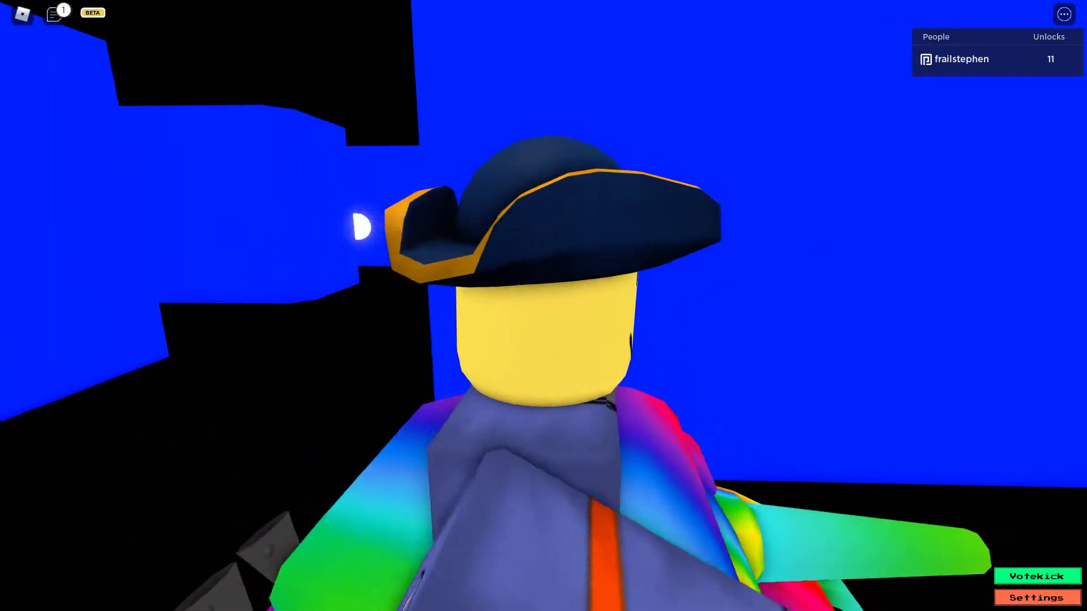
{"action": "scroll", "coordinate": [544, 306], "scroll_direction": "down", "scroll_amount": 3}
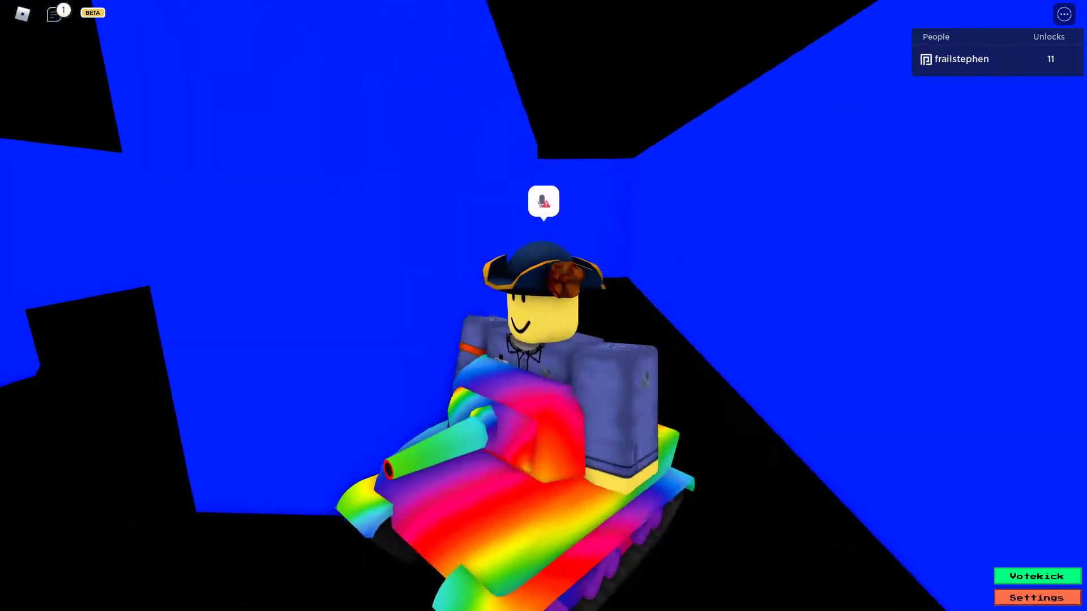
{"action": "left_click_drag", "start_coordinate": [764, 306], "coordinate": [340, 306]}
{"action": "key", "text": "w"}
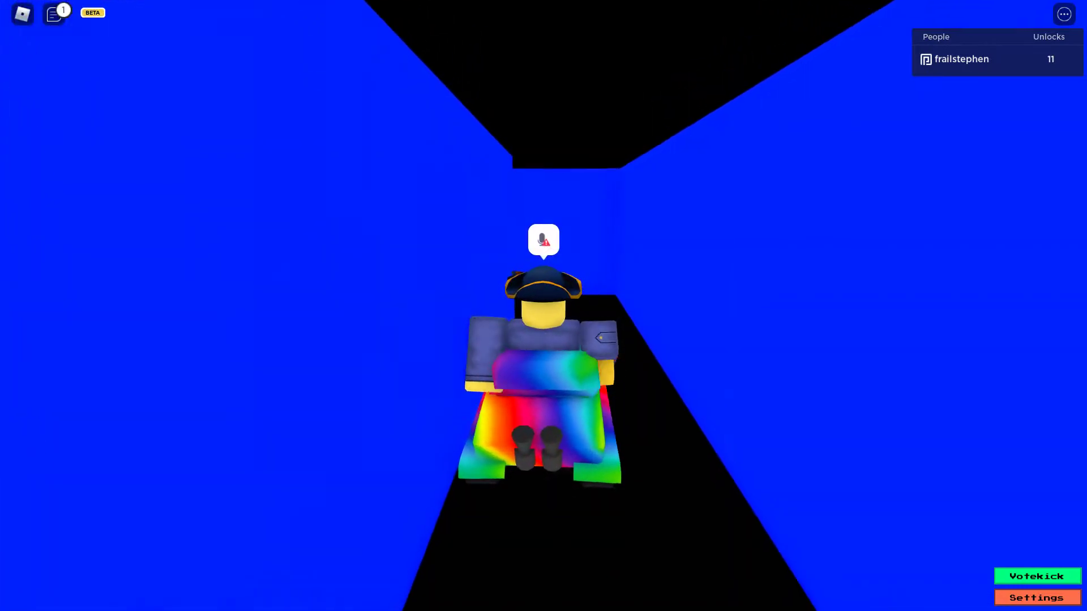
{"action": "scroll", "coordinate": [544, 305], "scroll_direction": "up", "scroll_amount": 3}
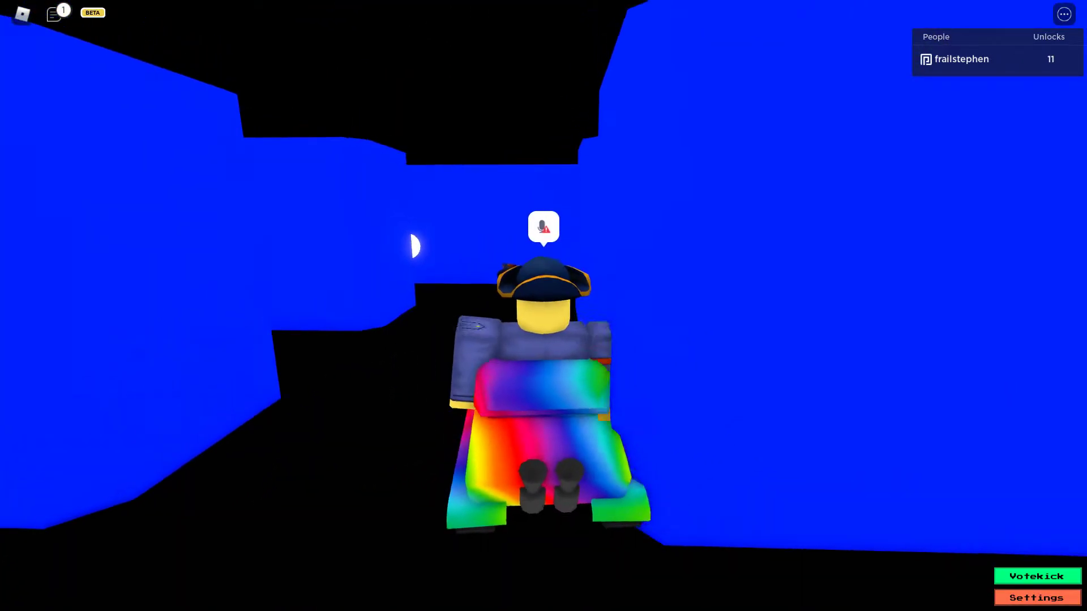
{"action": "scroll", "coordinate": [544, 306], "scroll_direction": "up", "scroll_amount": 3}
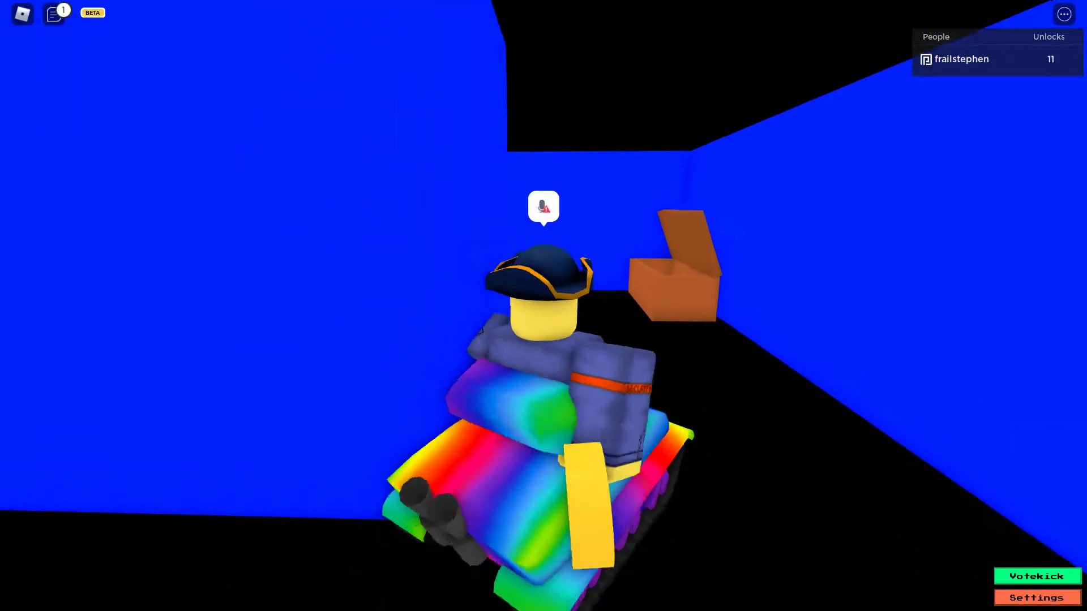
Step: Pass the orange arch, turn back, and drive down the blue tunnels to the junction
{"action": "left_click_drag", "start_coordinate": [764, 339], "coordinate": [339, 339]}
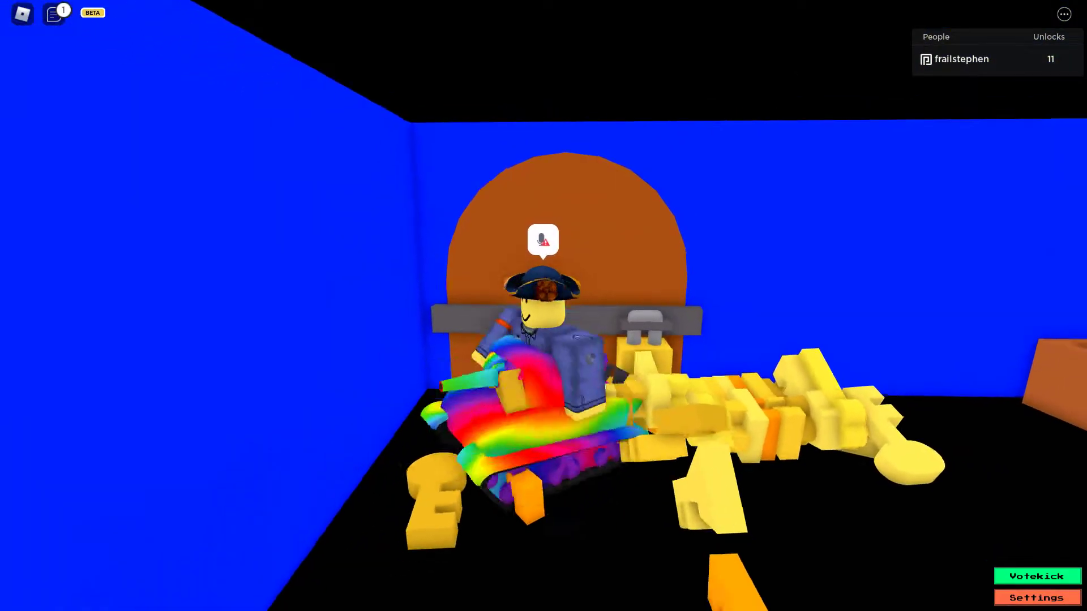
{"action": "key", "text": "w"}
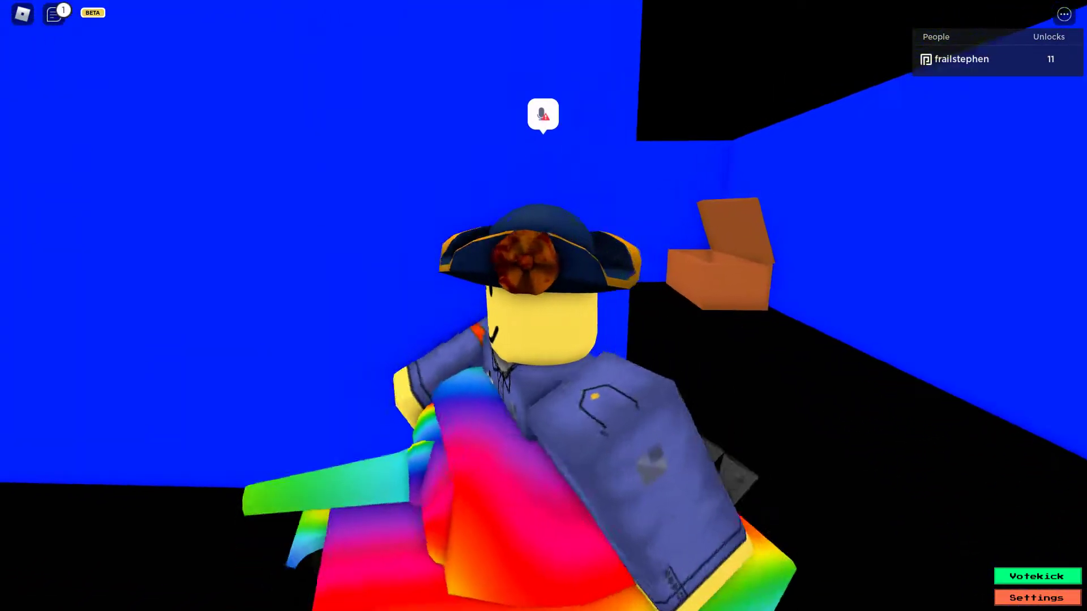
{"action": "key", "text": "s"}
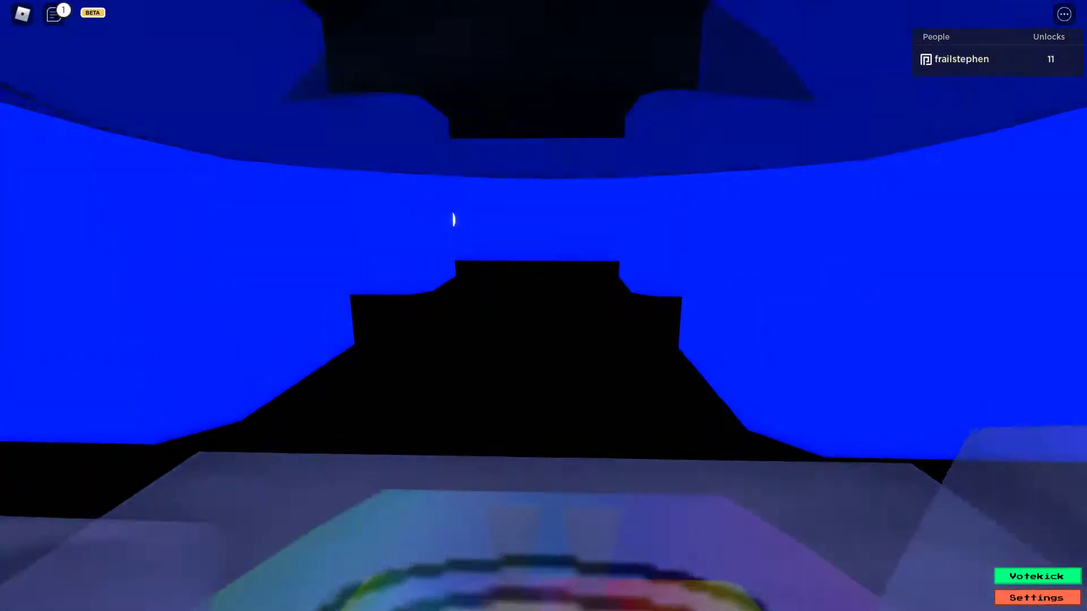
{"action": "left_click_drag", "start_coordinate": [454, 241], "coordinate": [543, 256]}
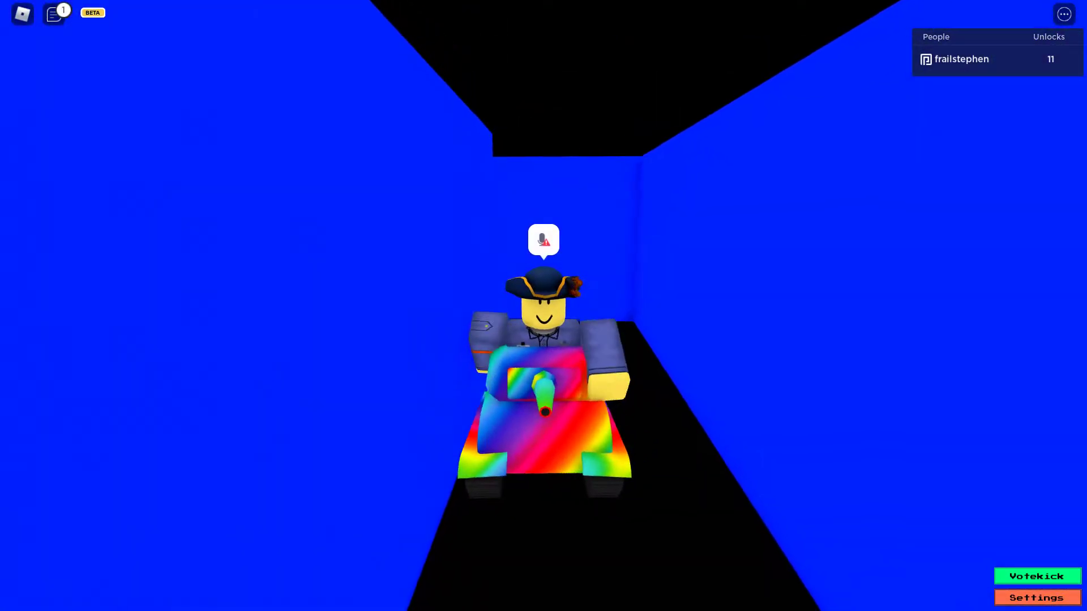
{"action": "key", "text": "w"}
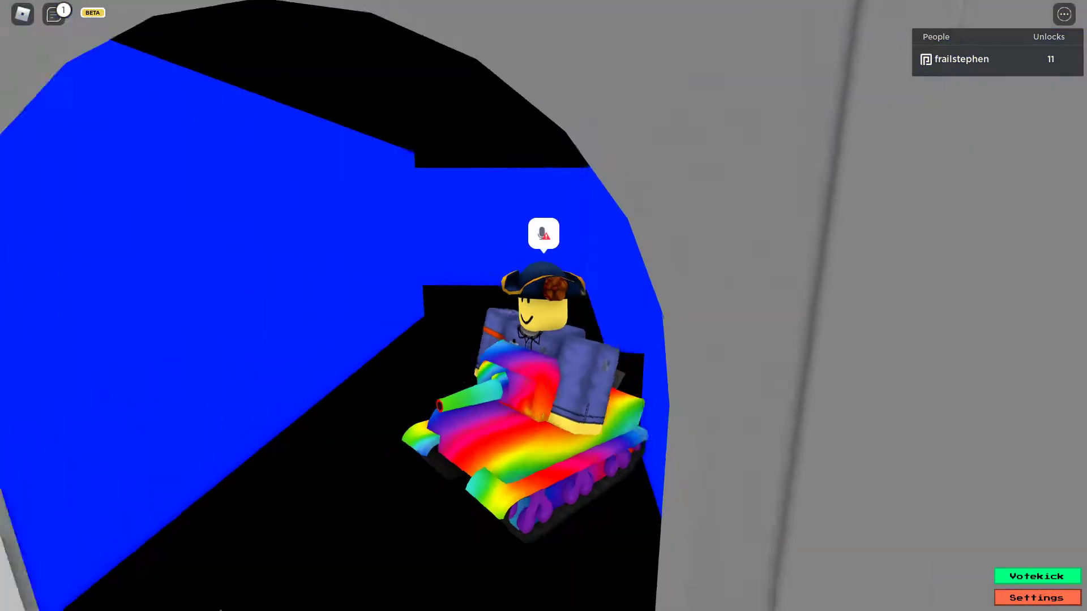
{"action": "key", "text": "w"}
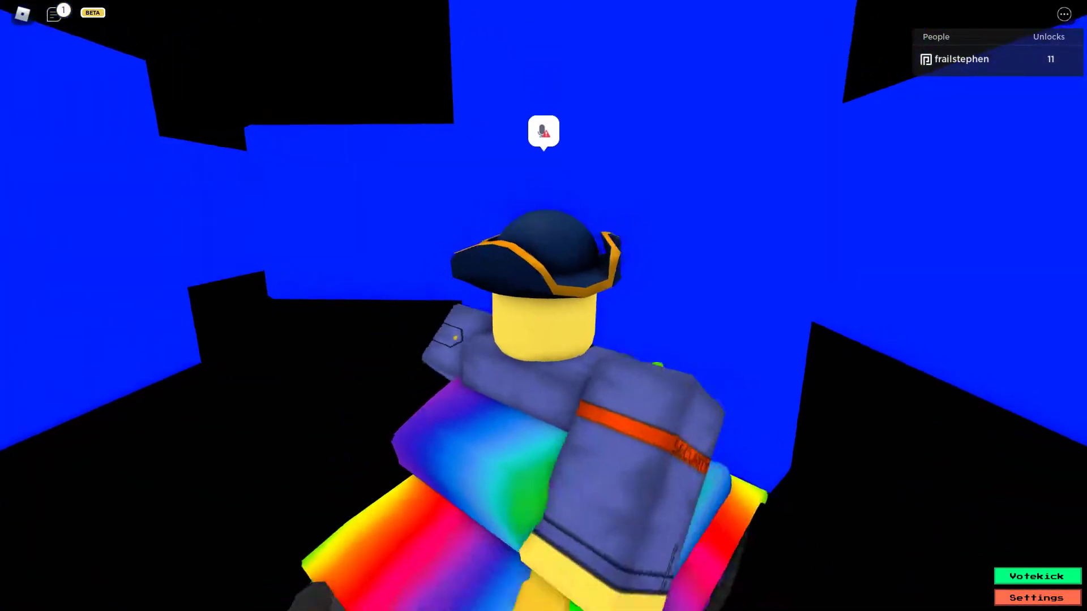
{"action": "key", "text": "w"}
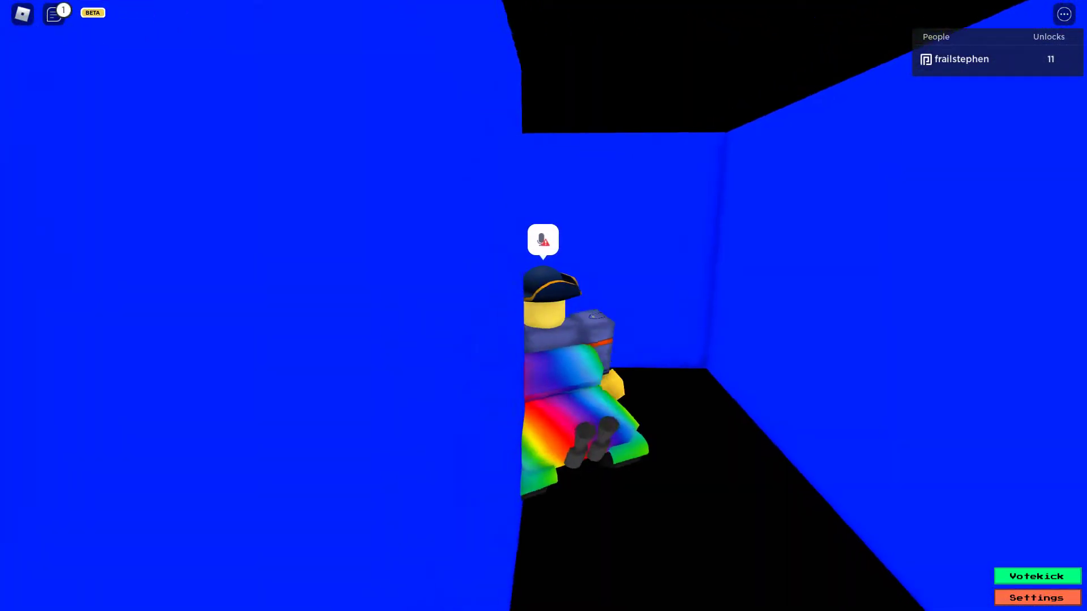
{"action": "key", "text": "w"}
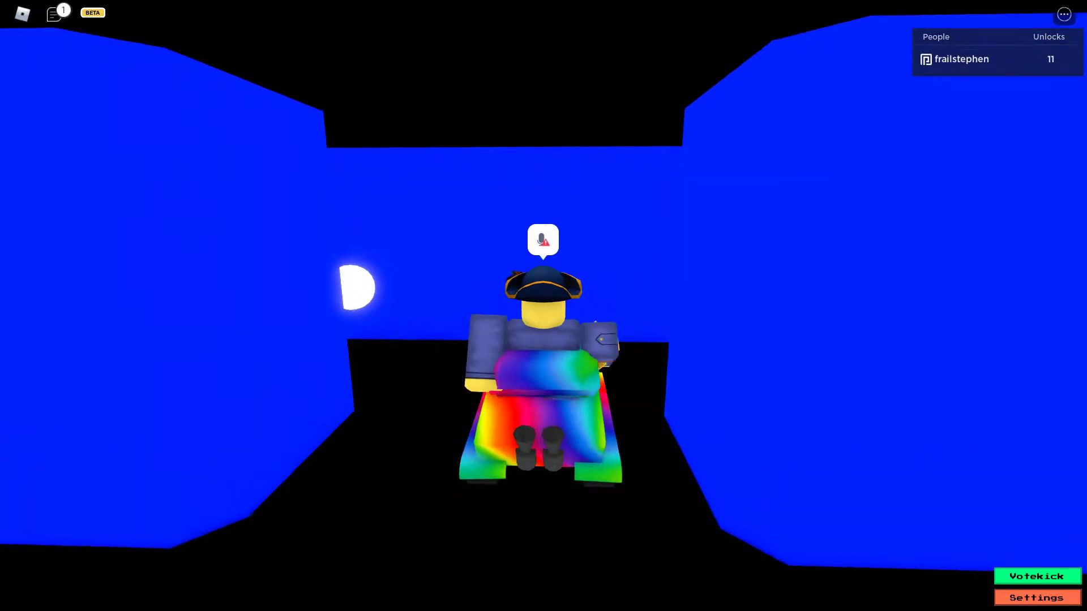
{"action": "key", "text": "w"}
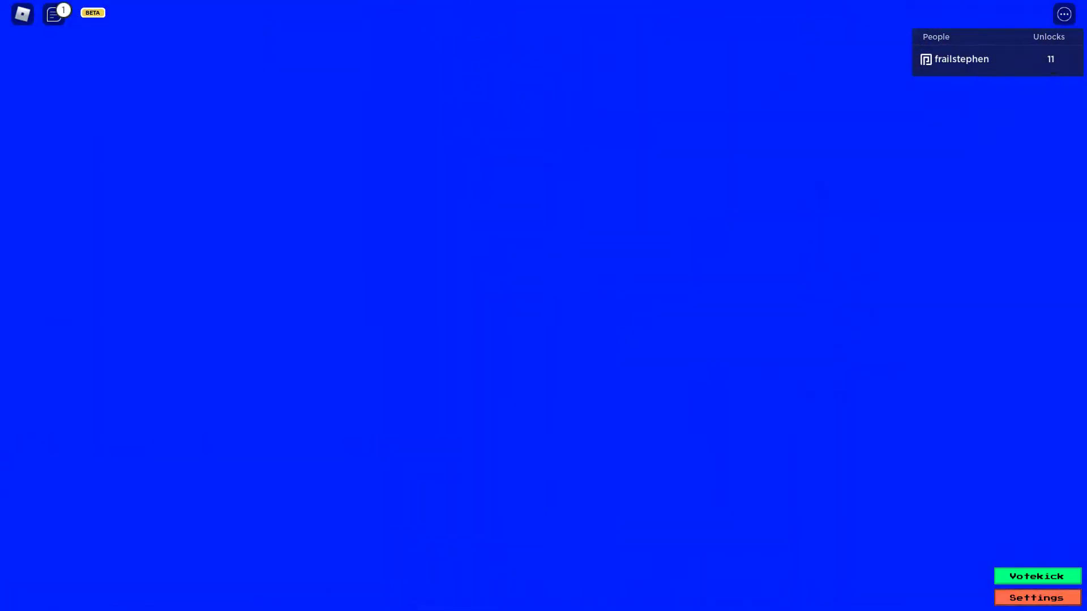
Step: Enter the gold treasure room (unlocks 12), then climb the brown stairs toward the orange door
{"action": "key", "text": "w"}
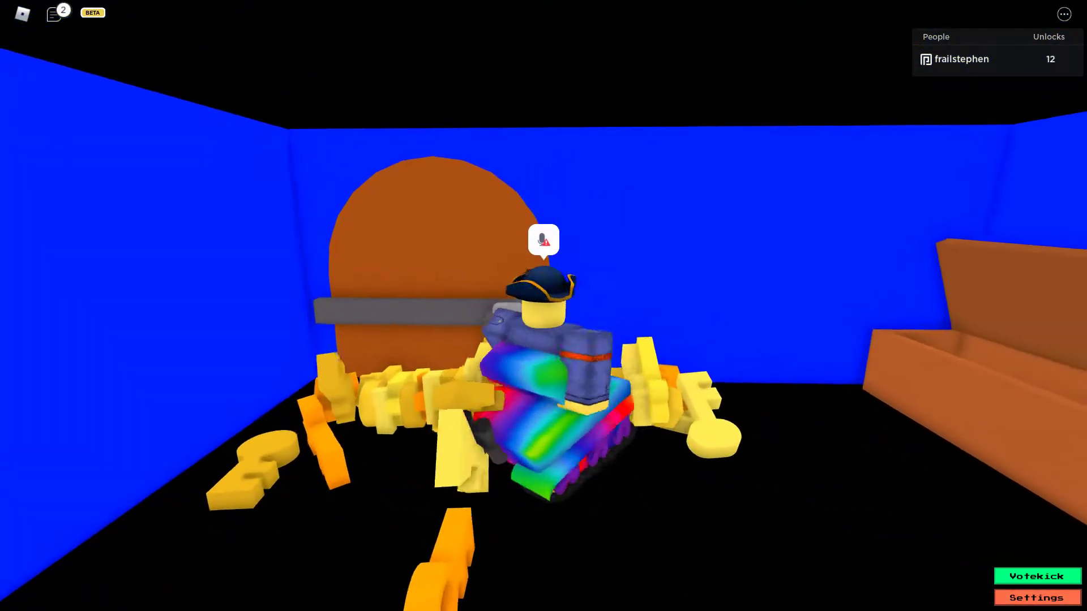
{"action": "key", "text": "w"}
{"action": "key", "text": "w"}
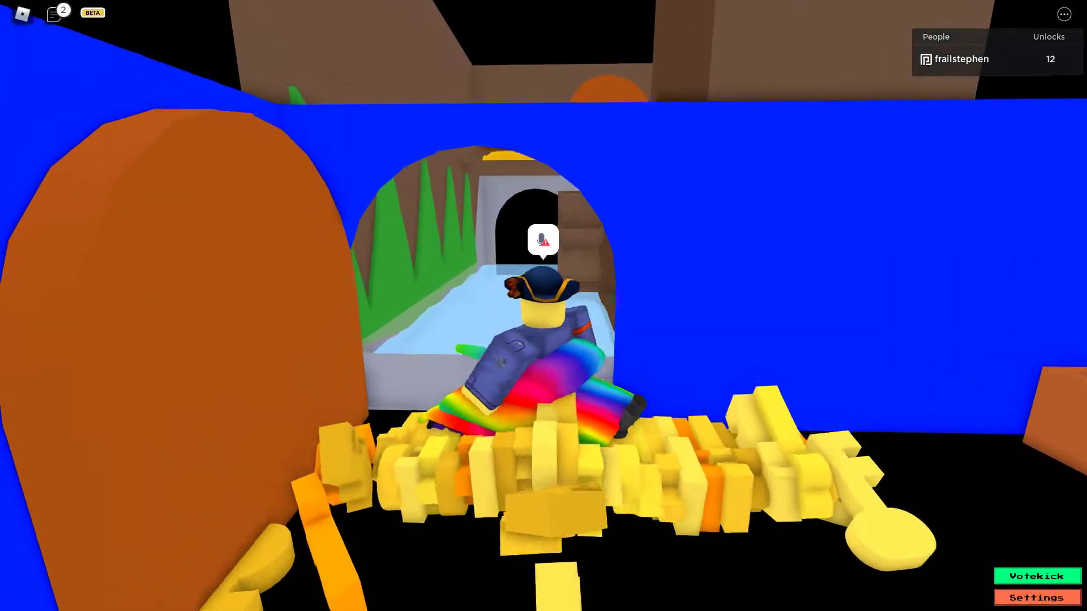
{"action": "key", "text": "w"}
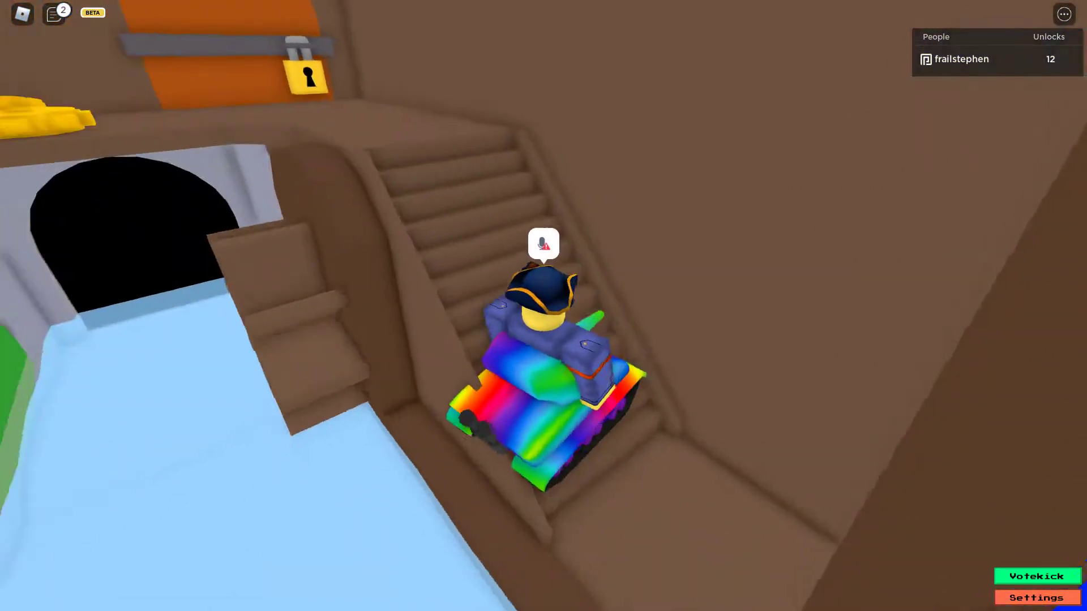
{"action": "key", "text": "w"}
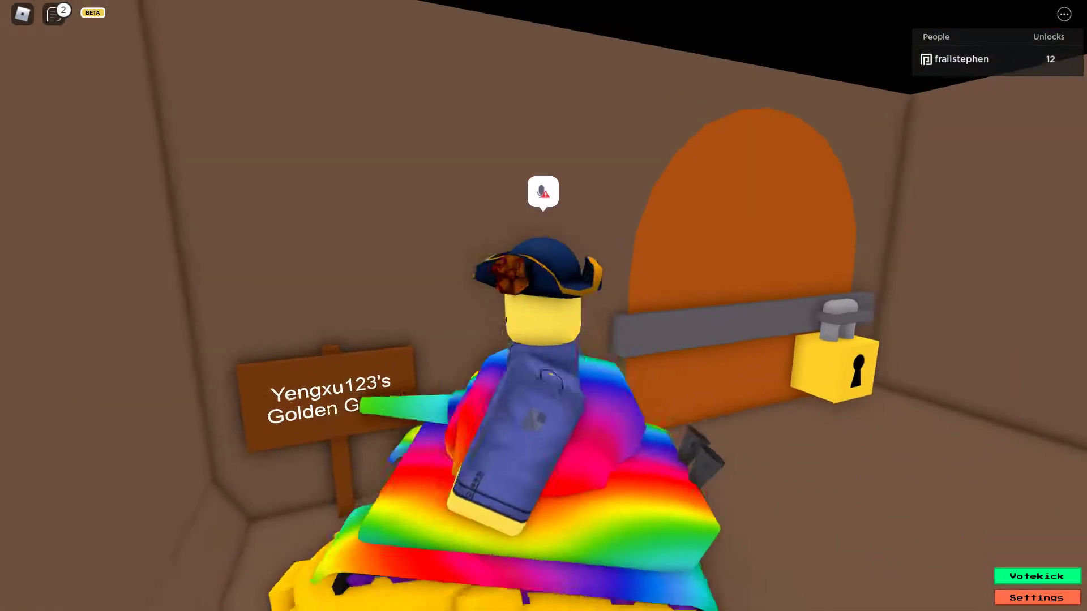
{"action": "scroll", "coordinate": [544, 306], "scroll_direction": "up", "scroll_amount": 5}
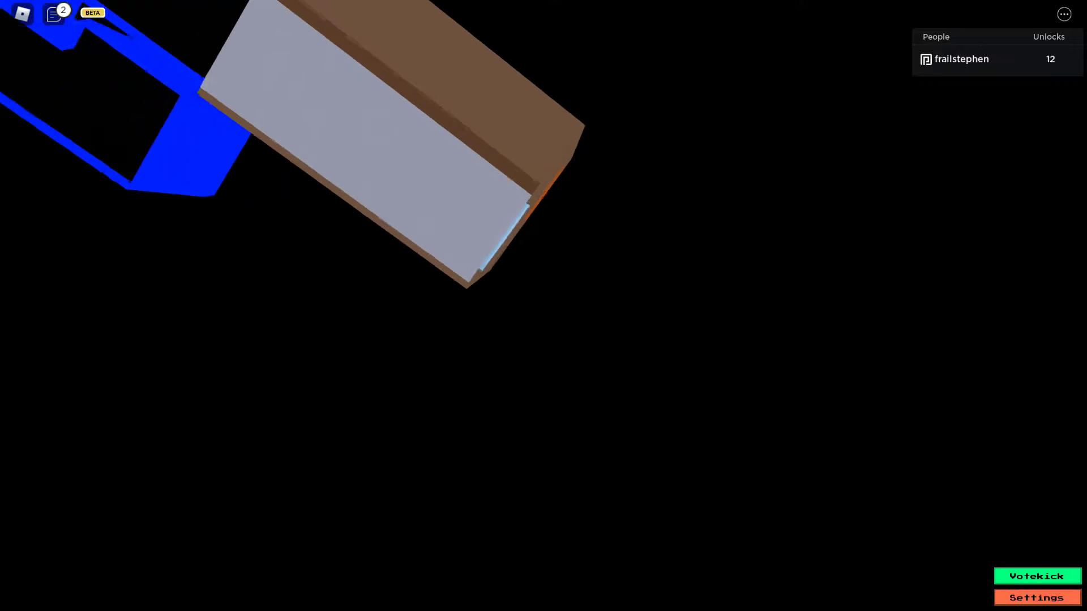
{"action": "scroll", "coordinate": [544, 306], "scroll_direction": "down", "scroll_amount": 5}
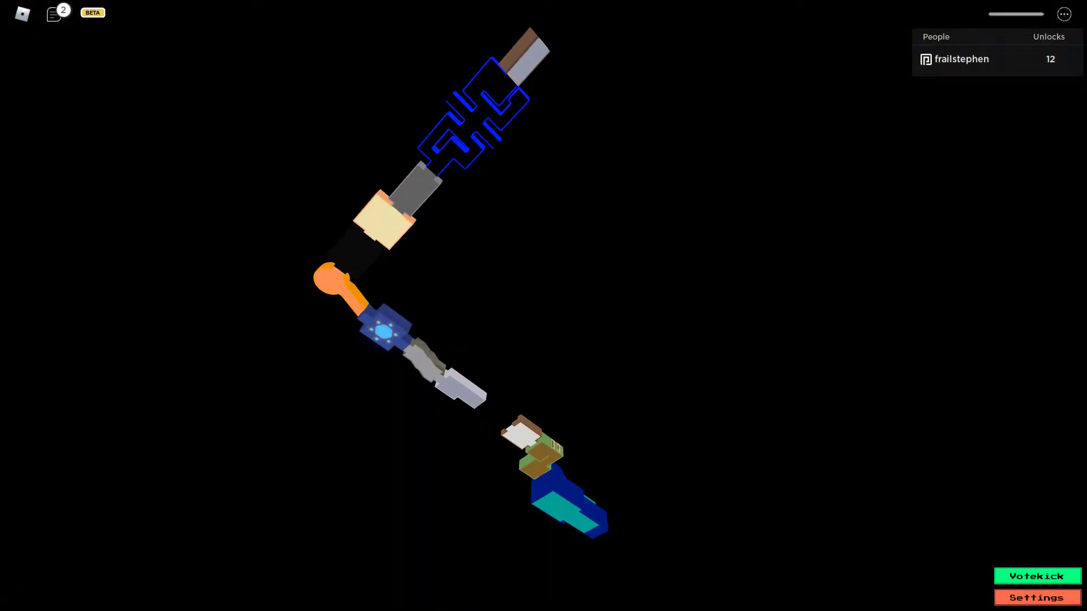
{"action": "scroll", "coordinate": [544, 306], "scroll_direction": "up", "scroll_amount": 5}
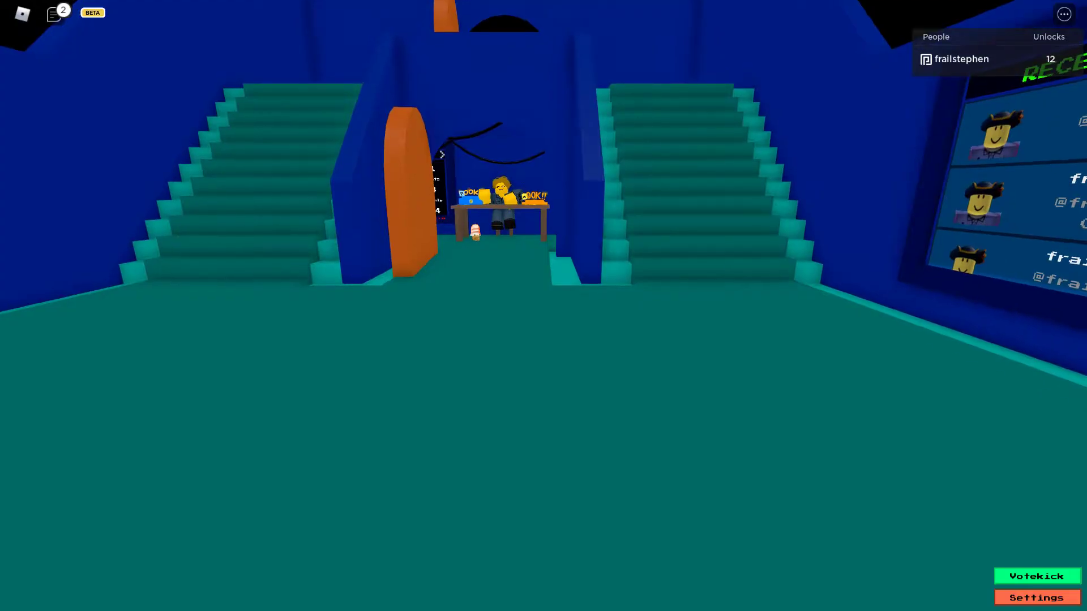
{"action": "scroll", "coordinate": [543, 306], "scroll_direction": "down", "scroll_amount": 5}
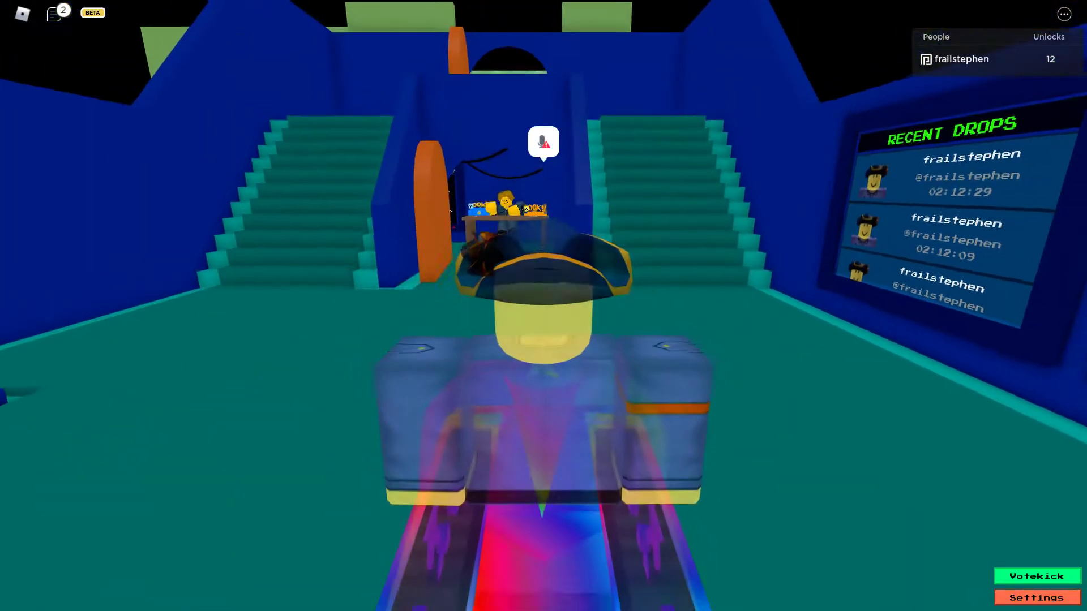
{"action": "scroll", "coordinate": [544, 306], "scroll_direction": "down", "scroll_amount": 3}
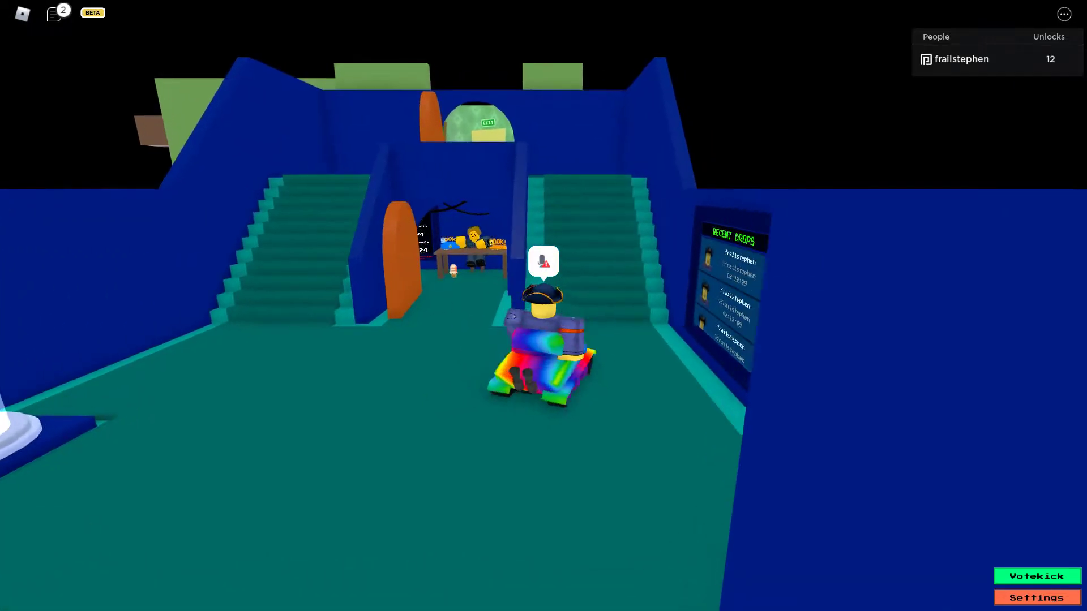
Step: Cross the lobby and green wallpaper room, then head down the hallway to the brick fountain room
{"action": "key", "text": "w"}
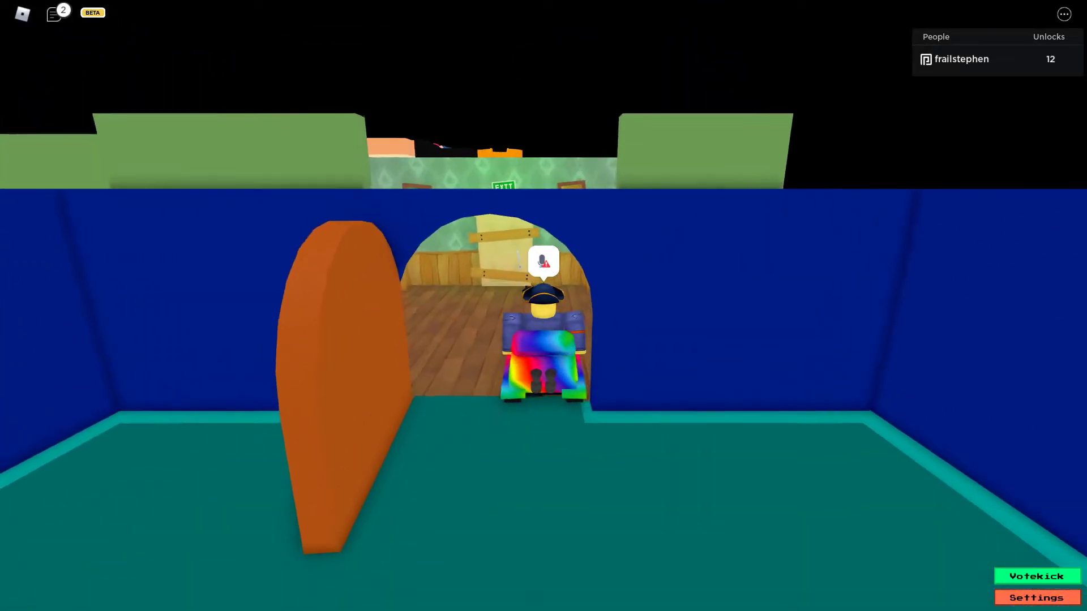
{"action": "key", "text": "w"}
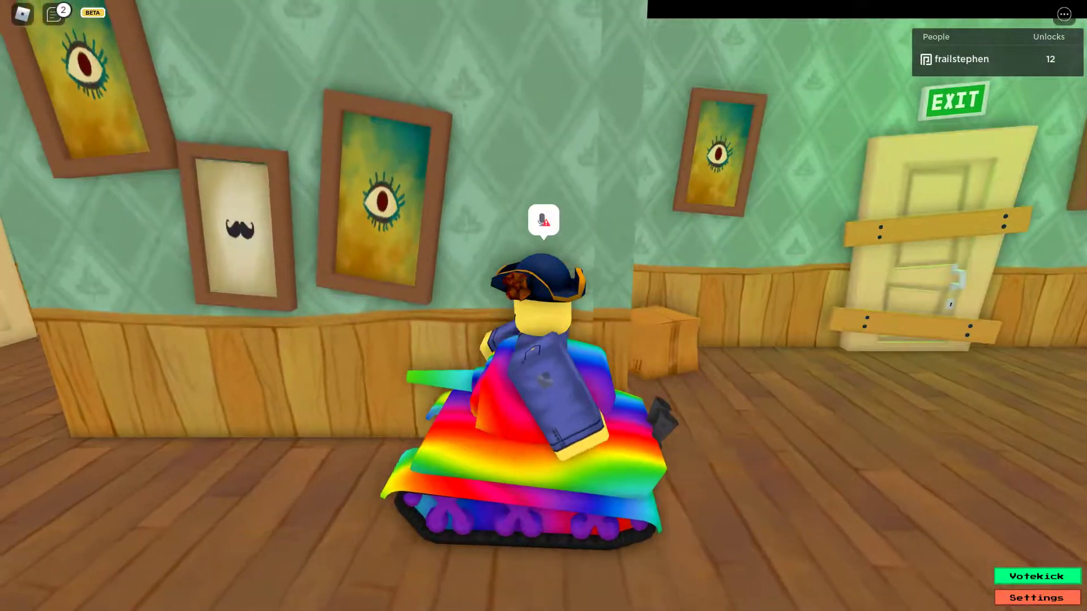
{"action": "key", "text": "s"}
{"action": "key", "text": "w"}
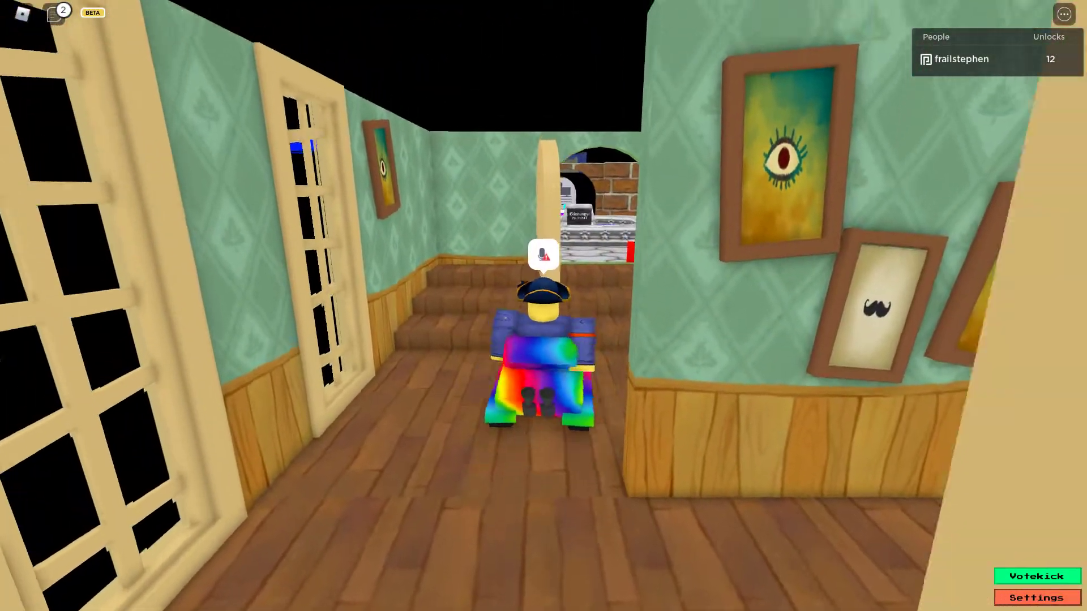
{"action": "key", "text": "w"}
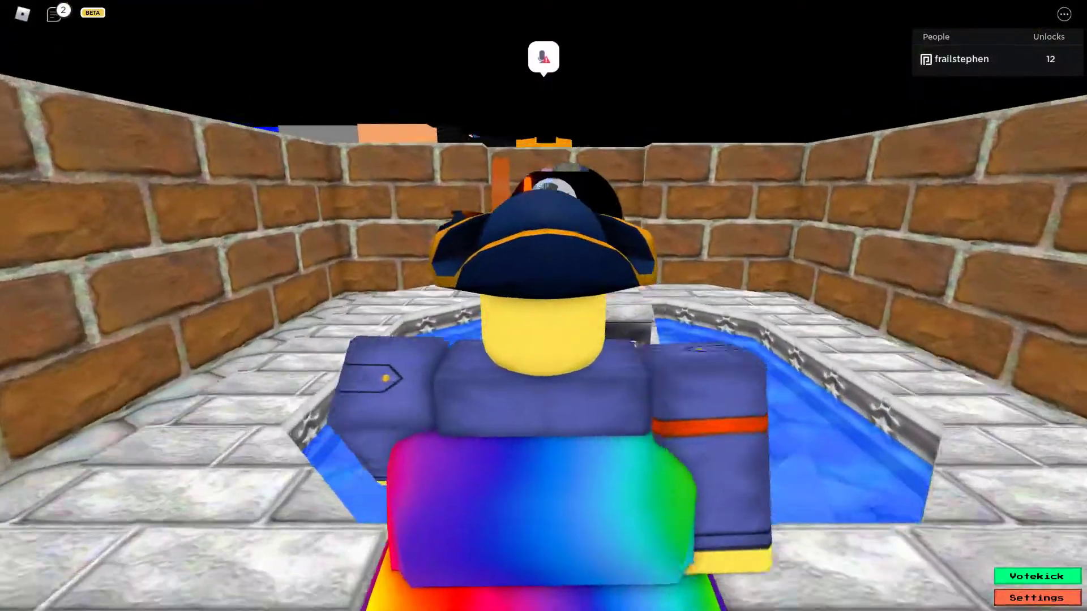
{"action": "key", "text": "w"}
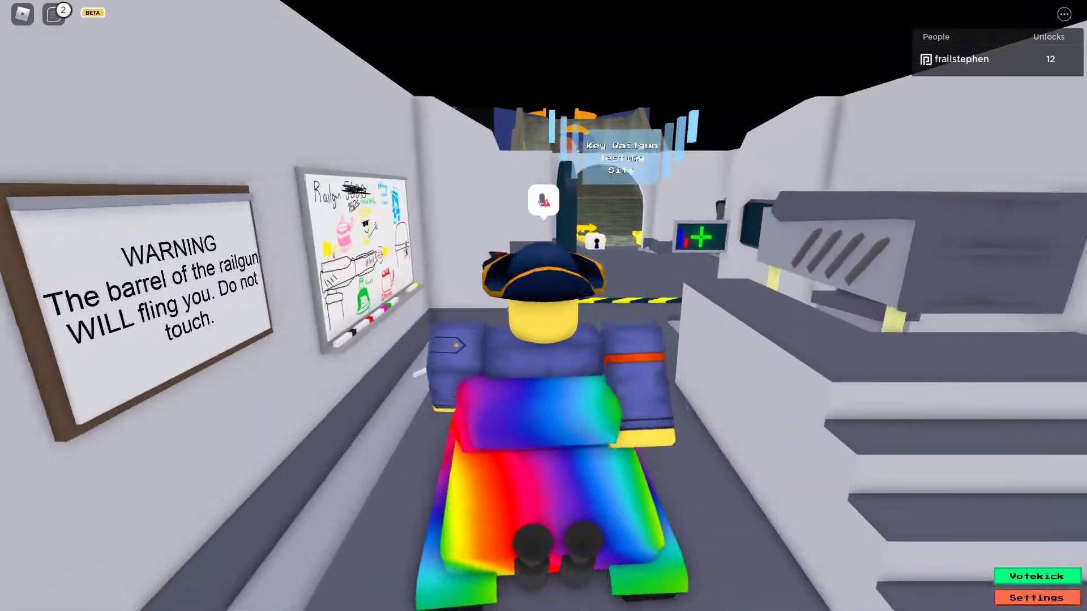
Step: Drive through the railgun corridor and concrete stairwell into the blue room, toward the orange stairway
{"action": "key", "text": "w"}
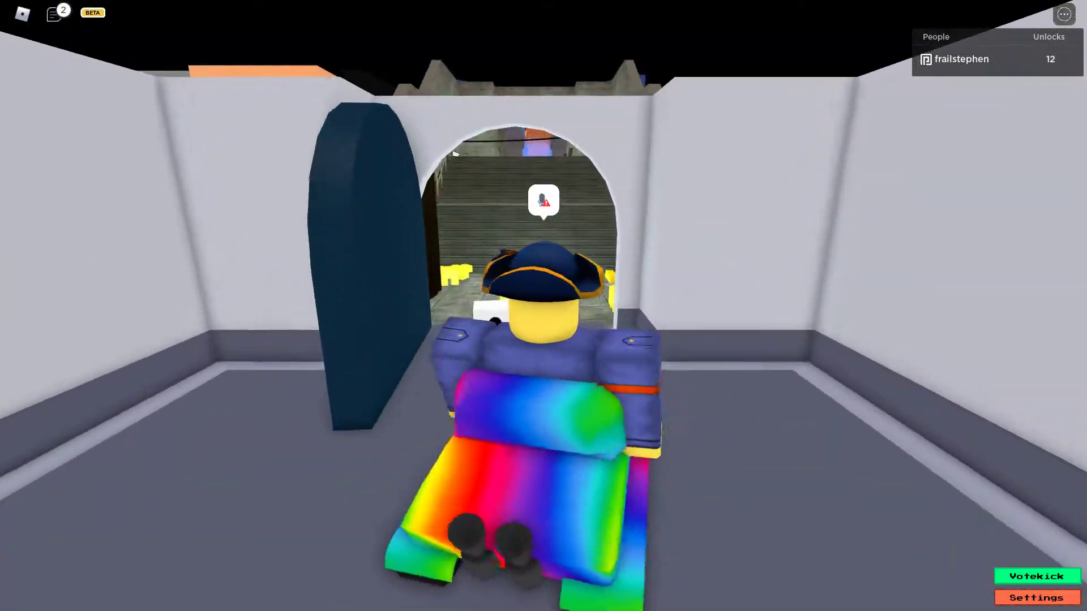
{"action": "key", "text": "w"}
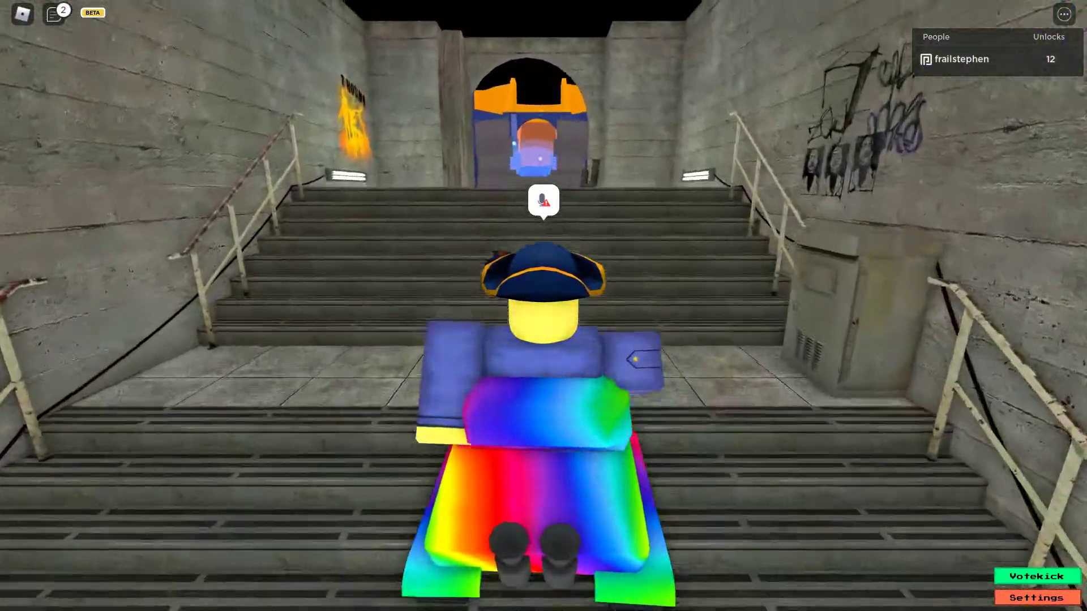
{"action": "key", "text": "w"}
{"action": "key", "text": "w"}
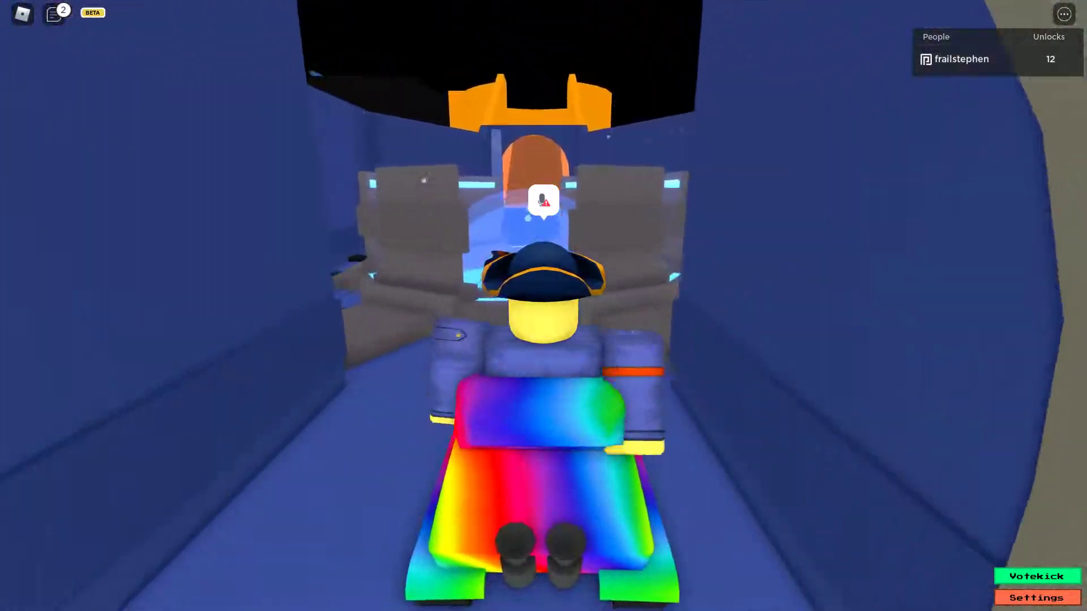
{"action": "key", "text": "w"}
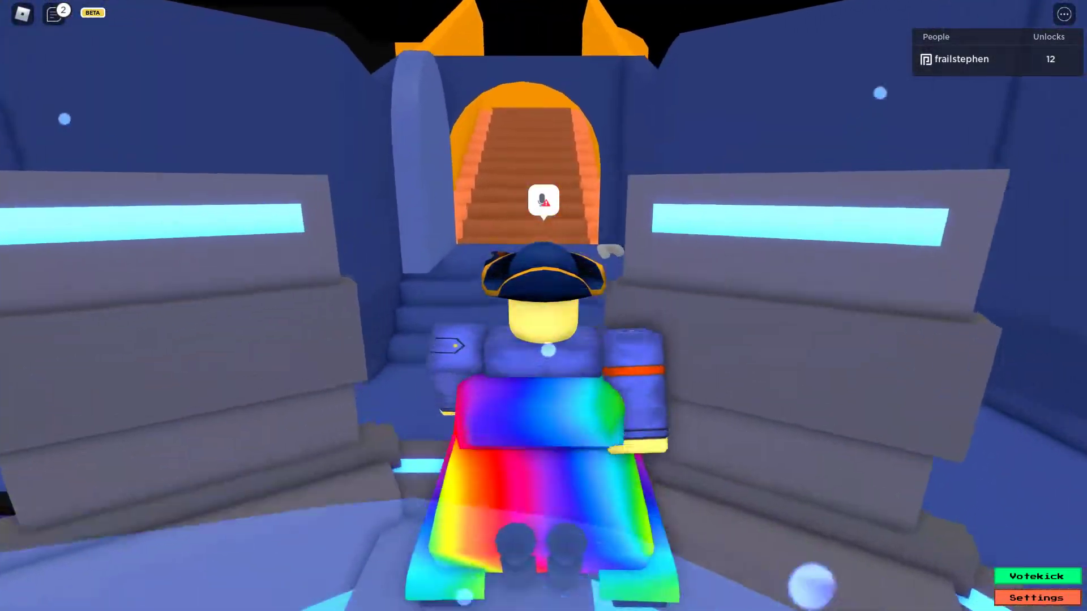
{"action": "key", "text": "w"}
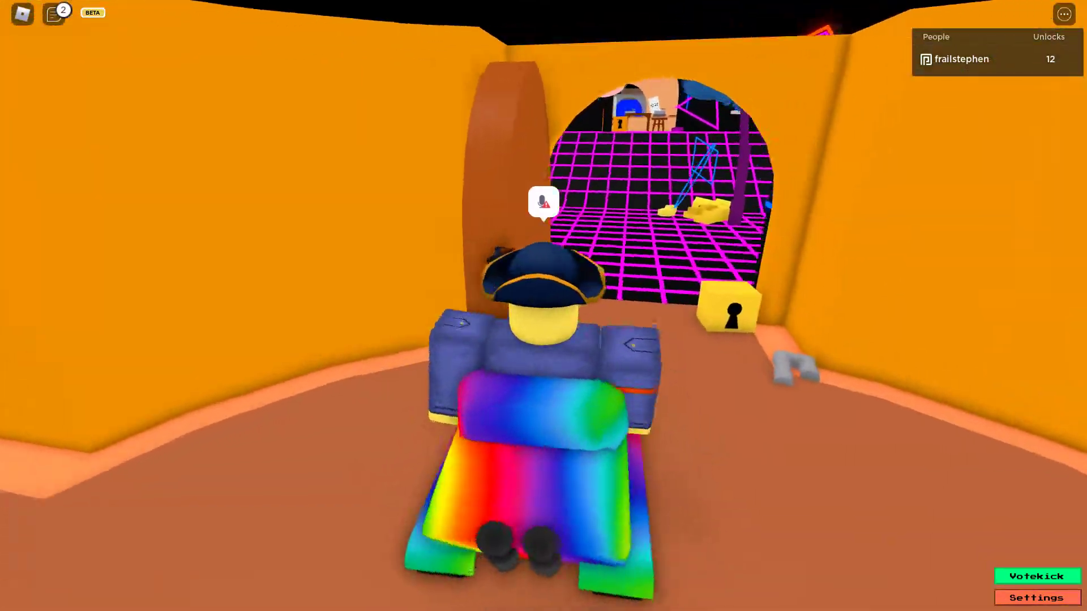
Step: Cross the magenta neon grid and checkered kitchen into the poster hallway toward the blue room
{"action": "key", "text": "w"}
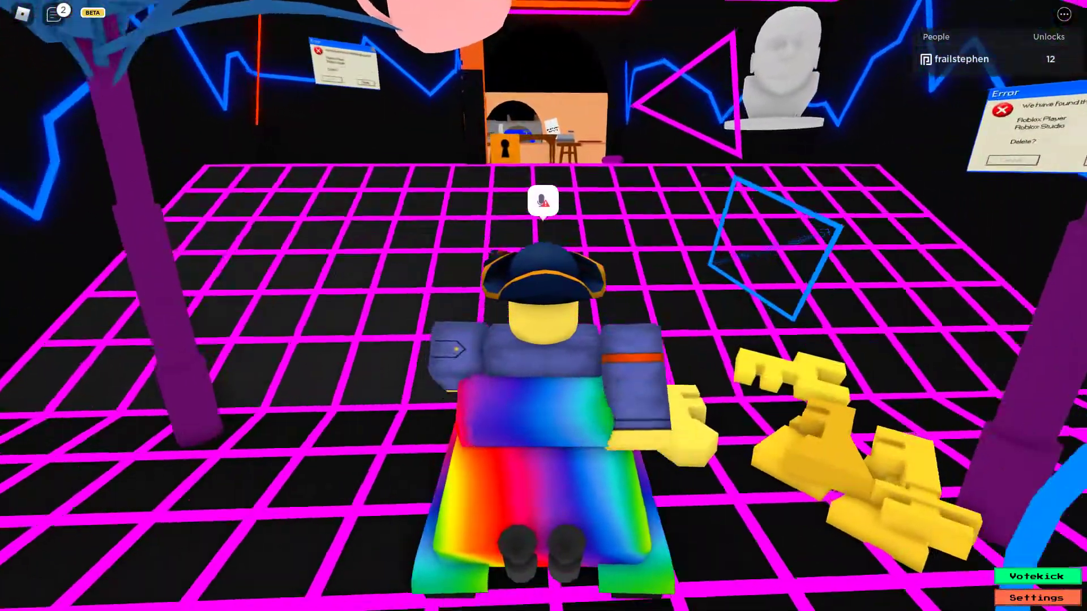
{"action": "key", "text": "w"}
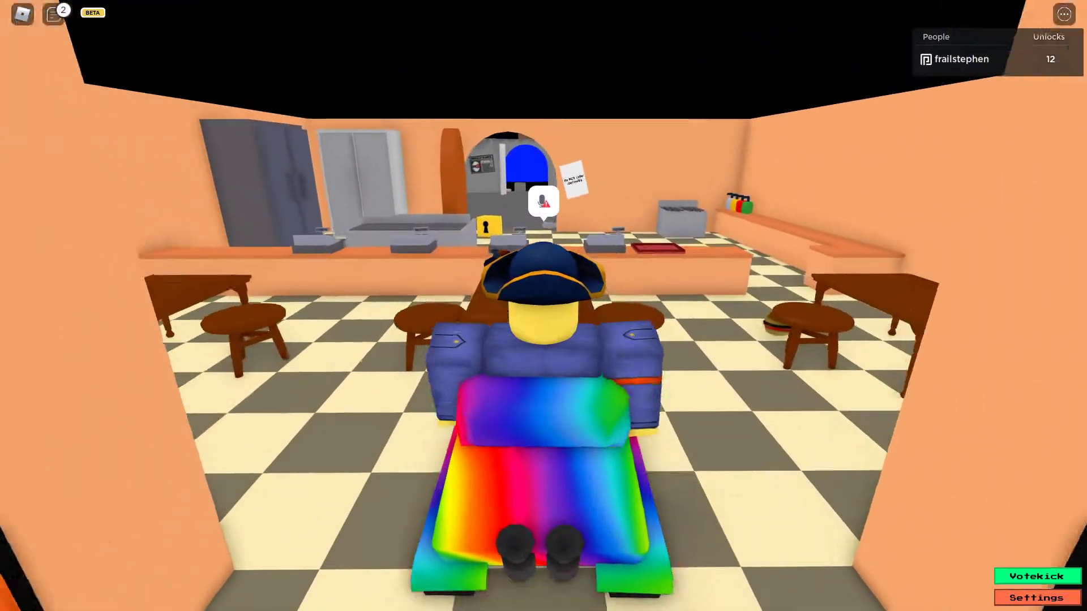
{"action": "key", "text": "w"}
{"action": "key", "text": "w"}
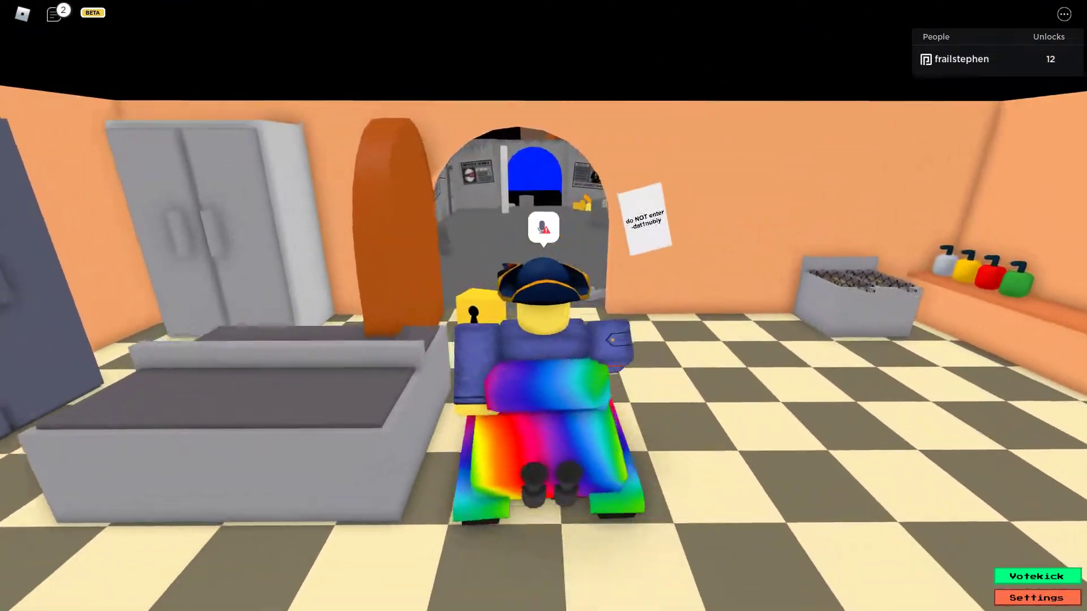
{"action": "key", "text": "w"}
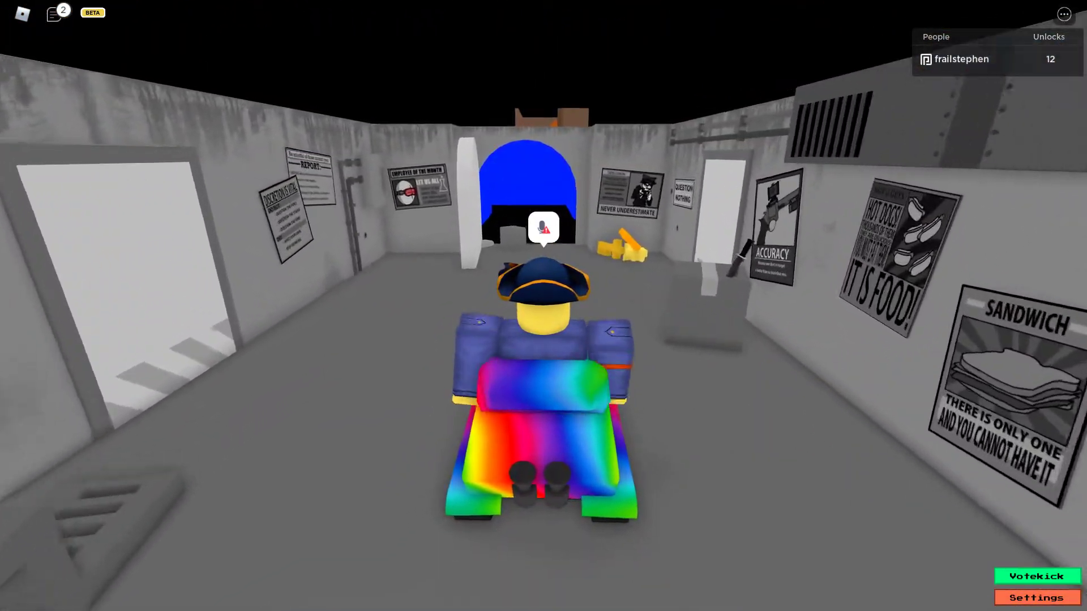
{"action": "key", "text": "w"}
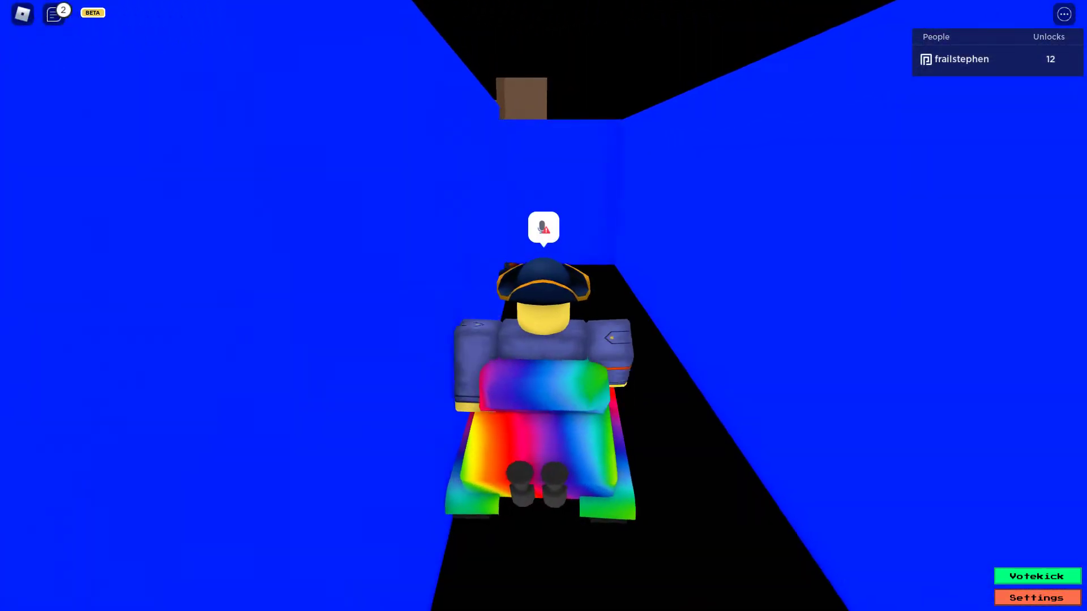
Step: Drive through the blue room and up the stairs to the locked orange door
{"action": "left_click_drag", "start_coordinate": [544, 306], "coordinate": [376, 188]}
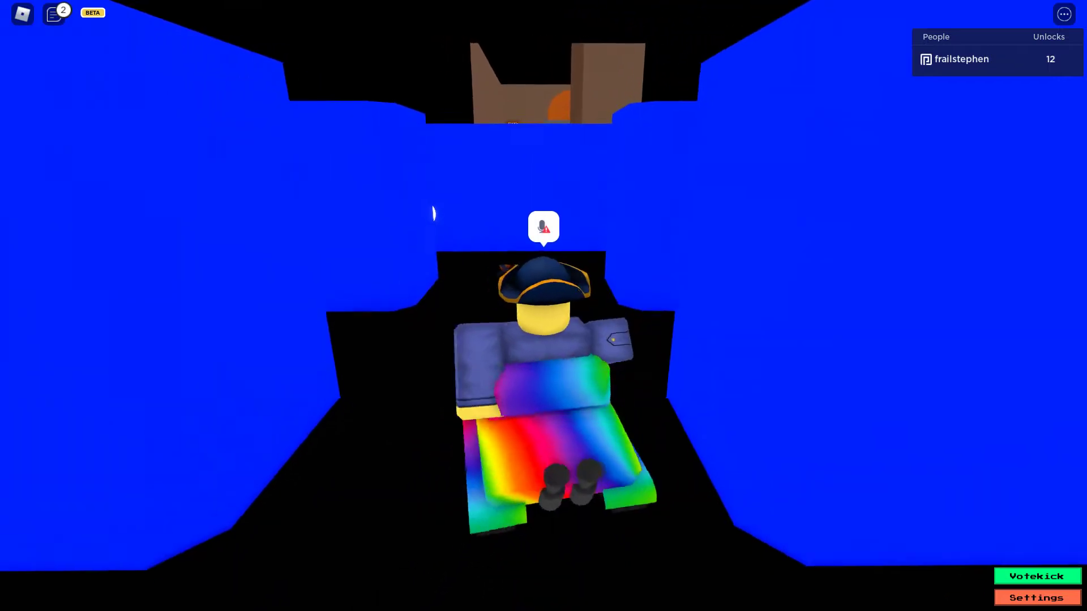
{"action": "scroll", "coordinate": [544, 306], "scroll_direction": "up", "scroll_amount": 3}
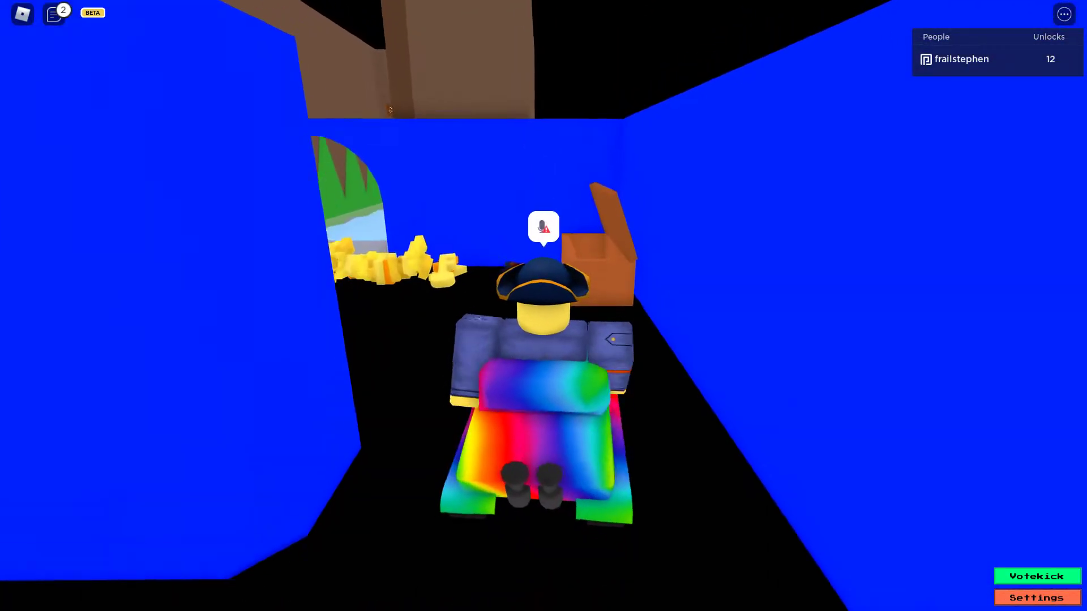
{"action": "key", "text": "w"}
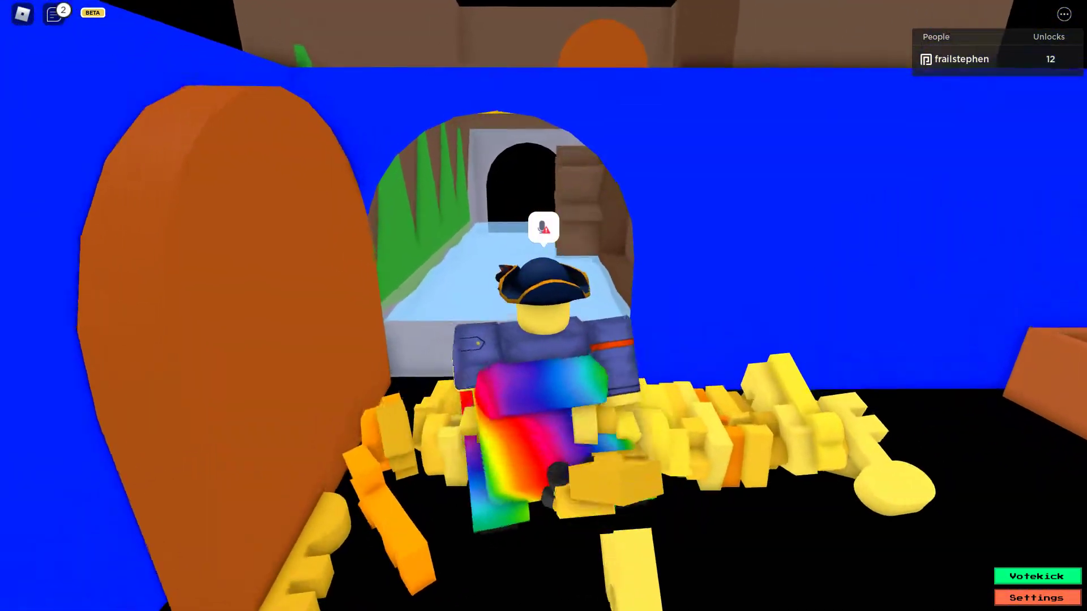
{"action": "key", "text": "w"}
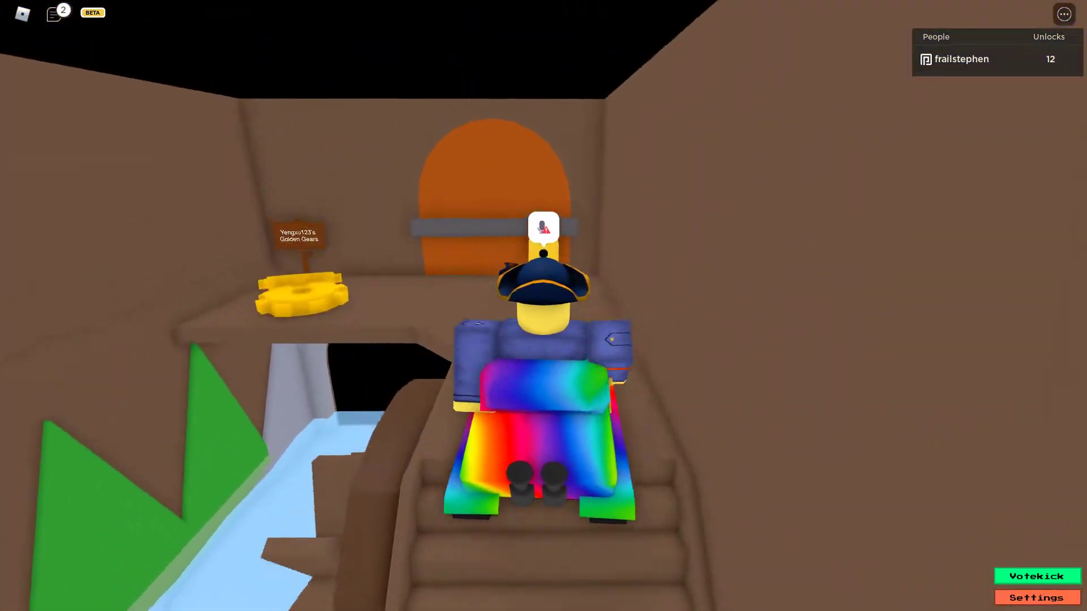
{"action": "key", "text": "w"}
Step: Shuttle between the stairs, the locked door and the gold pile by the tunnel
{"action": "key", "text": "s"}
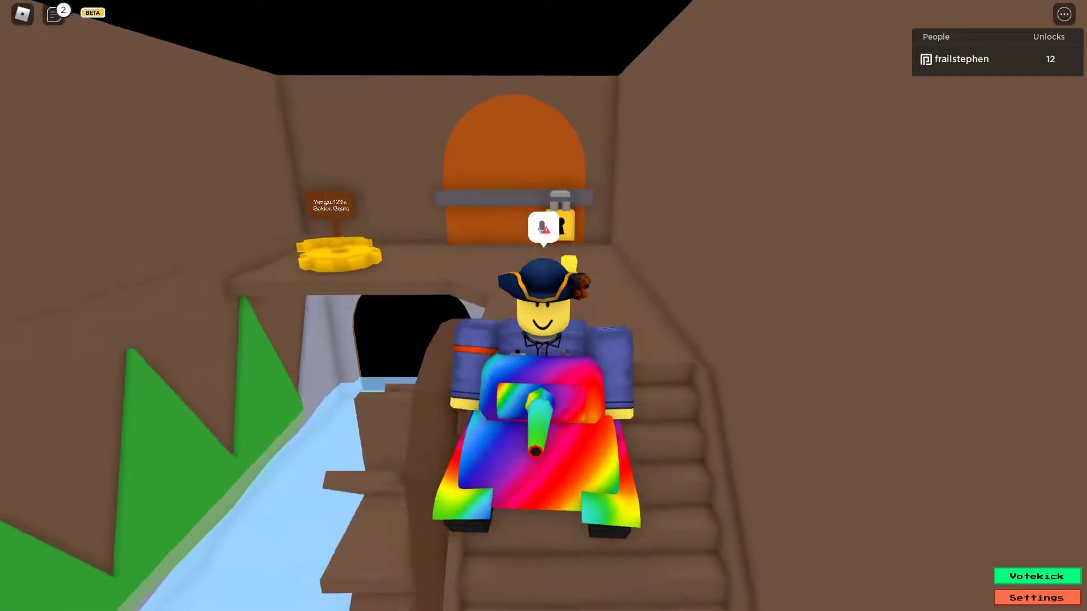
{"action": "key", "text": "w"}
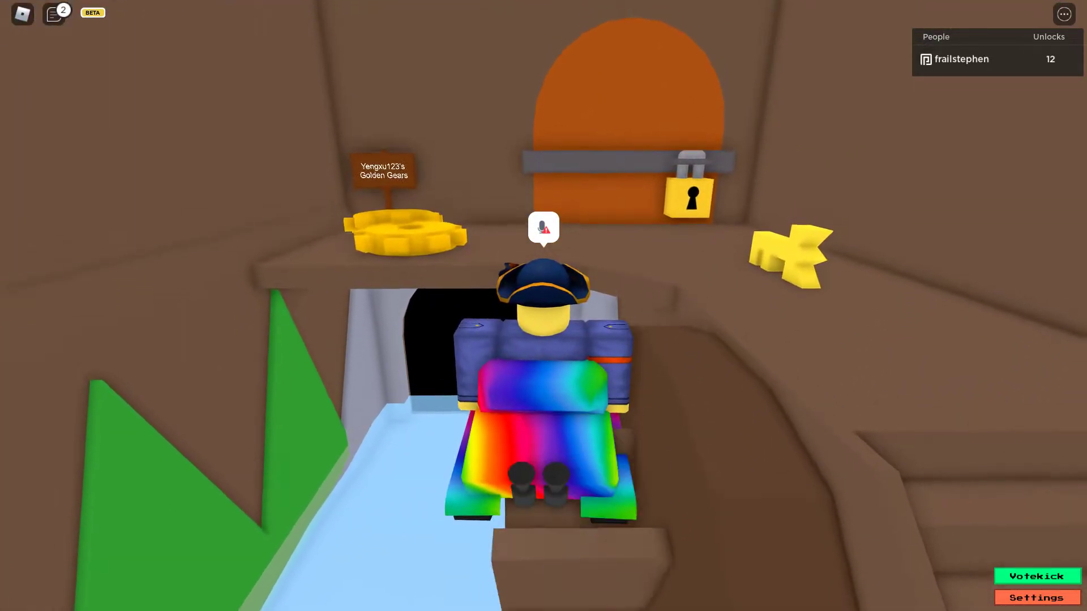
{"action": "key", "text": "s"}
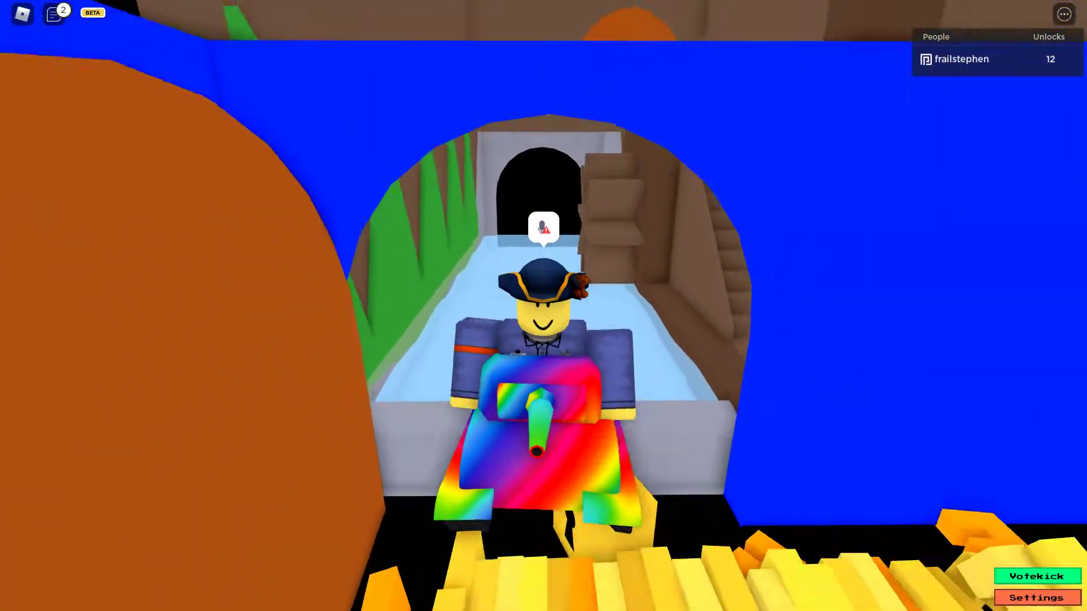
{"action": "key", "text": "w"}
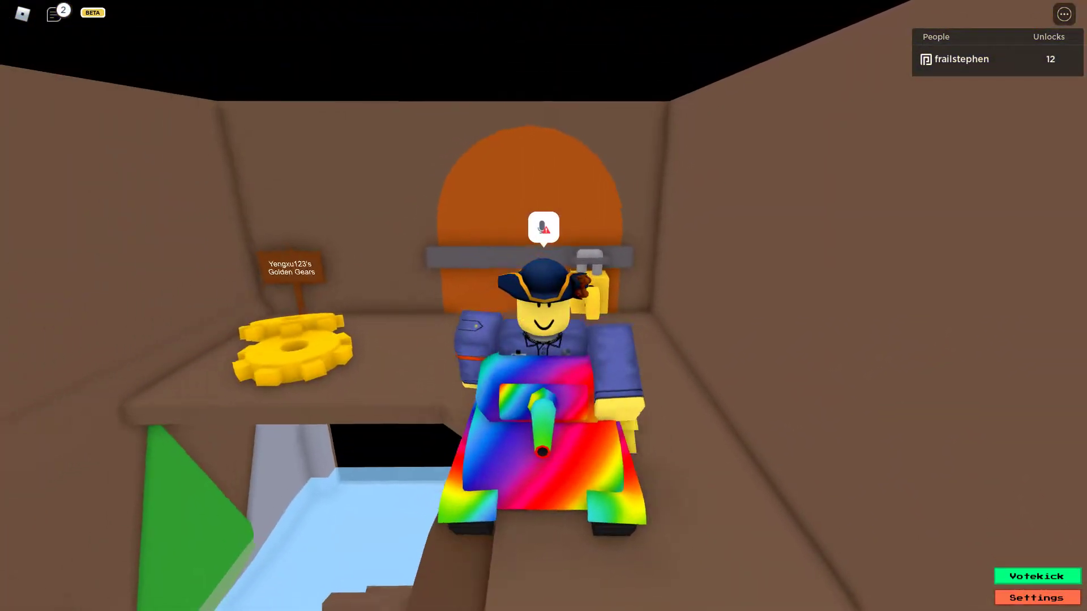
{"action": "key", "text": "s"}
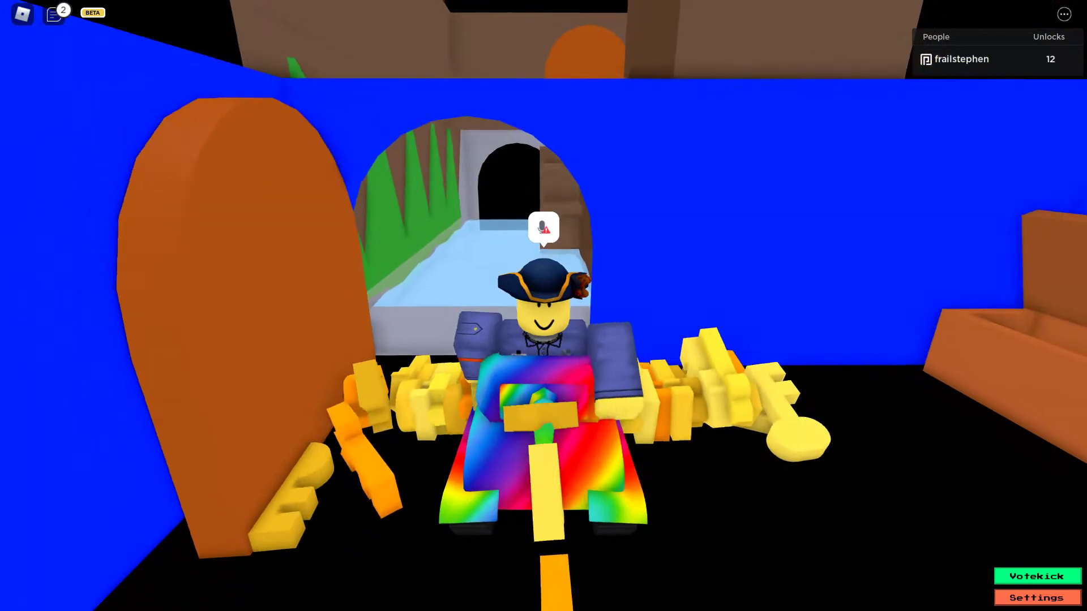
{"action": "key", "text": "w"}
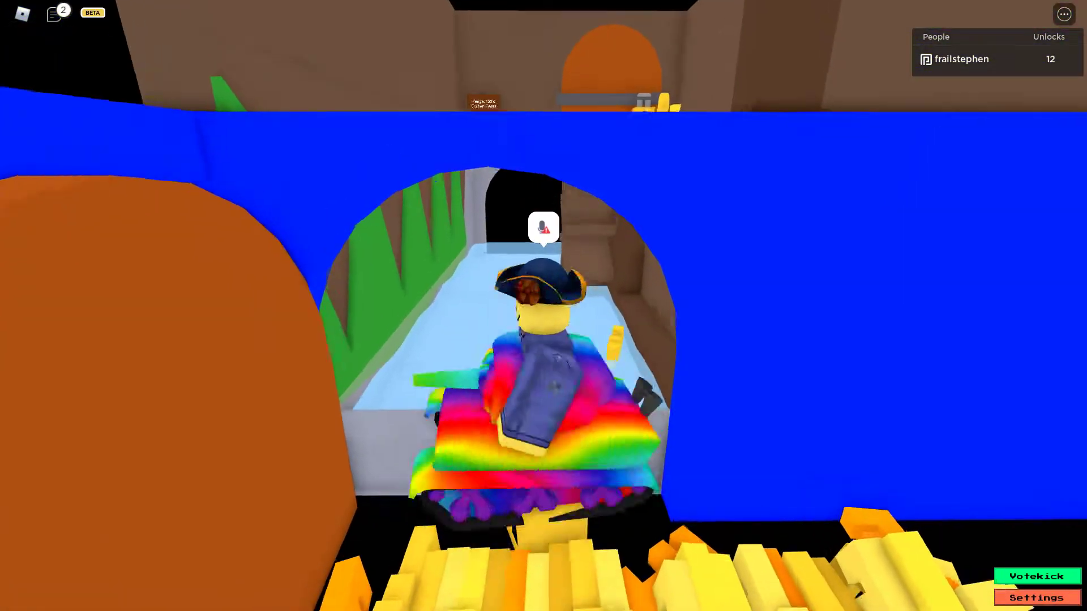
{"action": "key", "text": "w"}
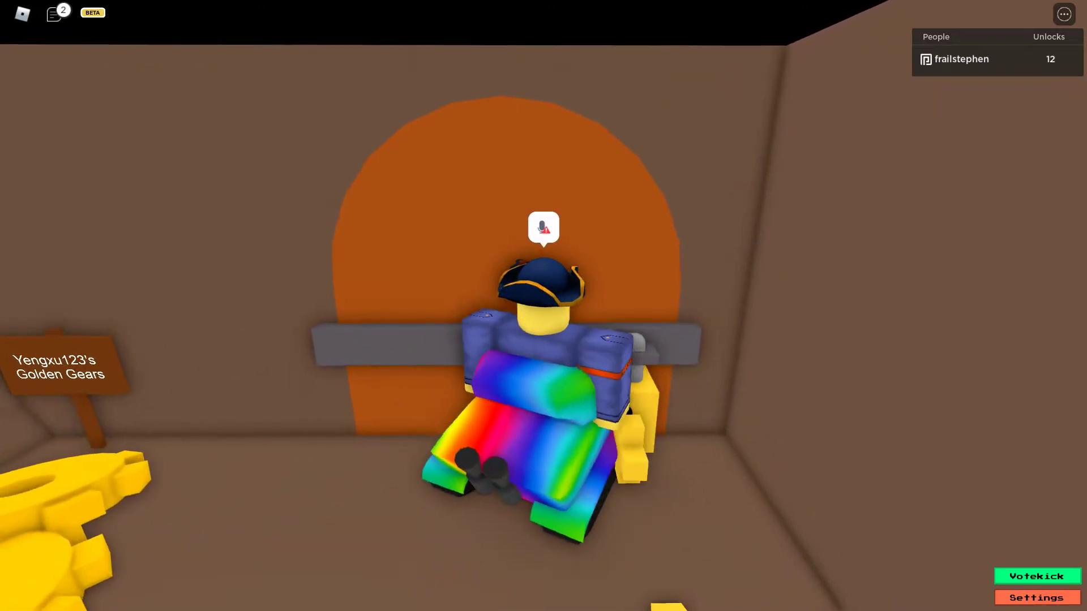
Step: Reverse through the tunnel arch, then climb back toward the locked door twice
{"action": "key", "text": "s"}
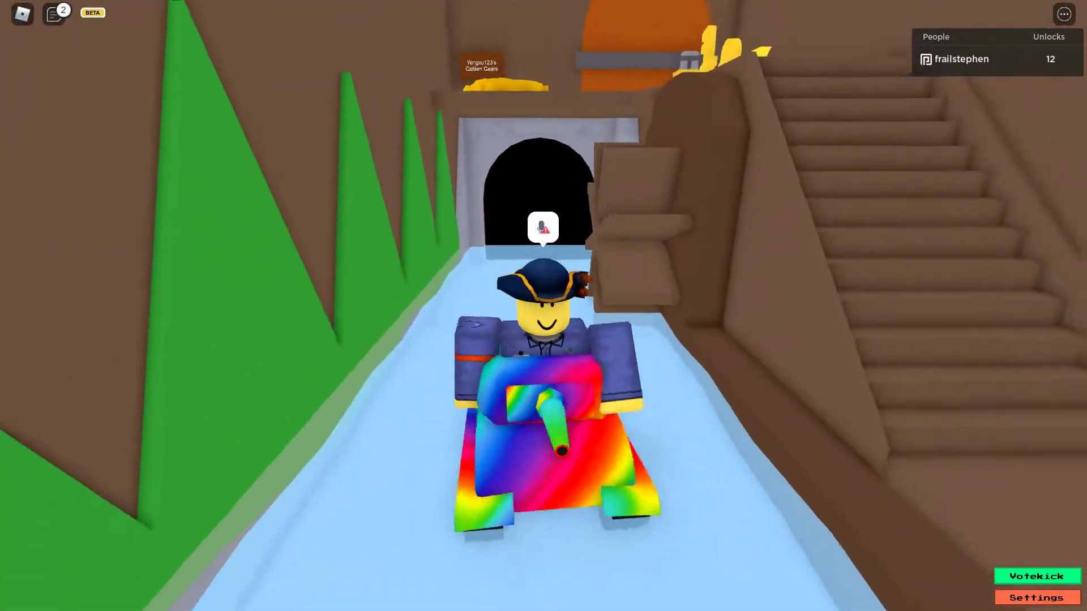
{"action": "key", "text": "s"}
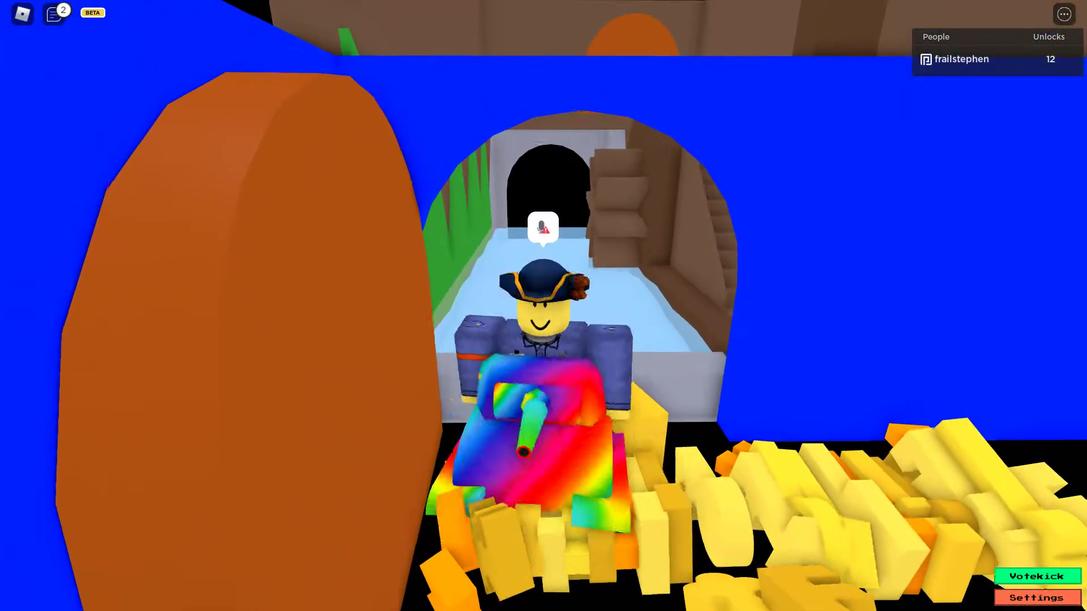
{"action": "key", "text": "w"}
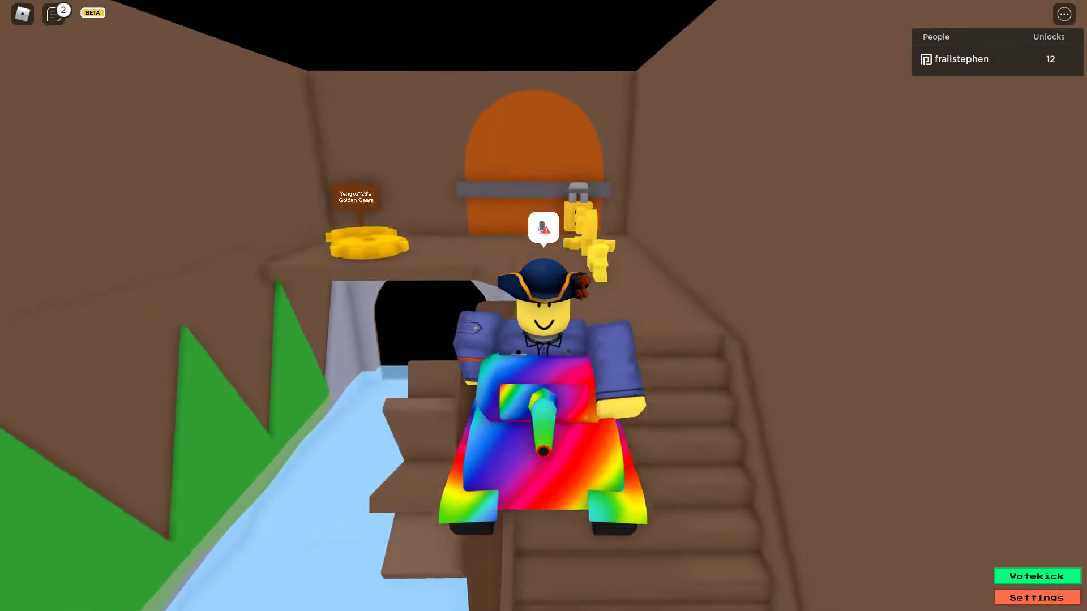
{"action": "key", "text": "s"}
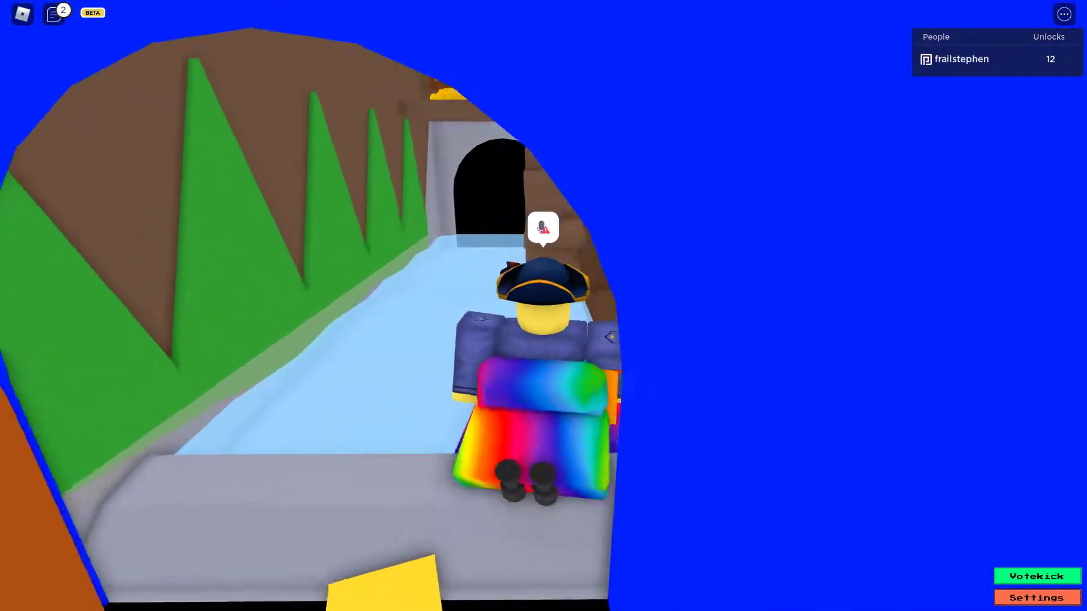
{"action": "key", "text": "w"}
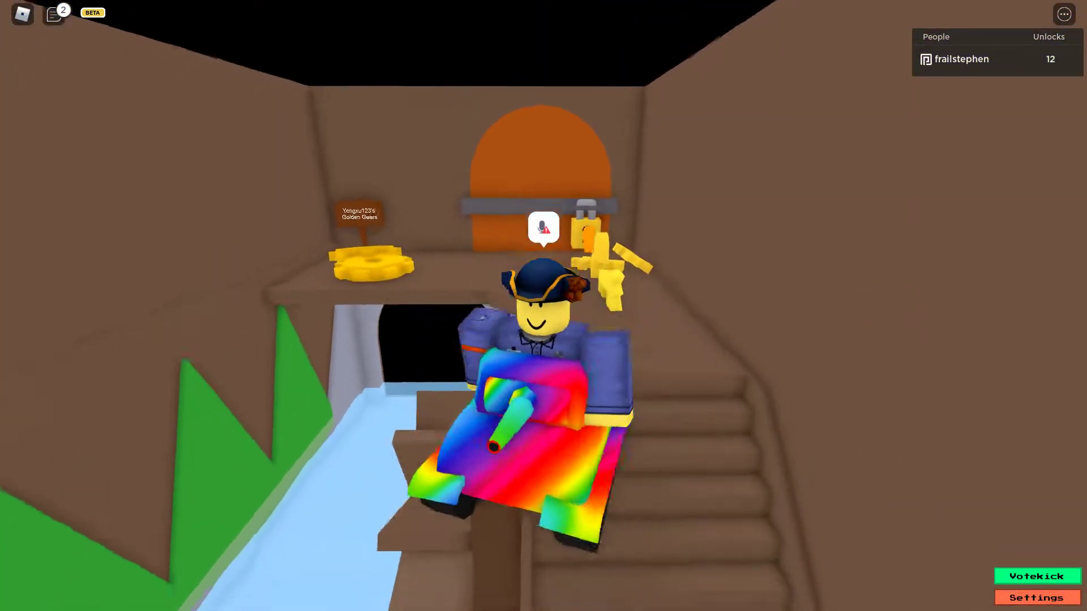
{"action": "key", "text": "s"}
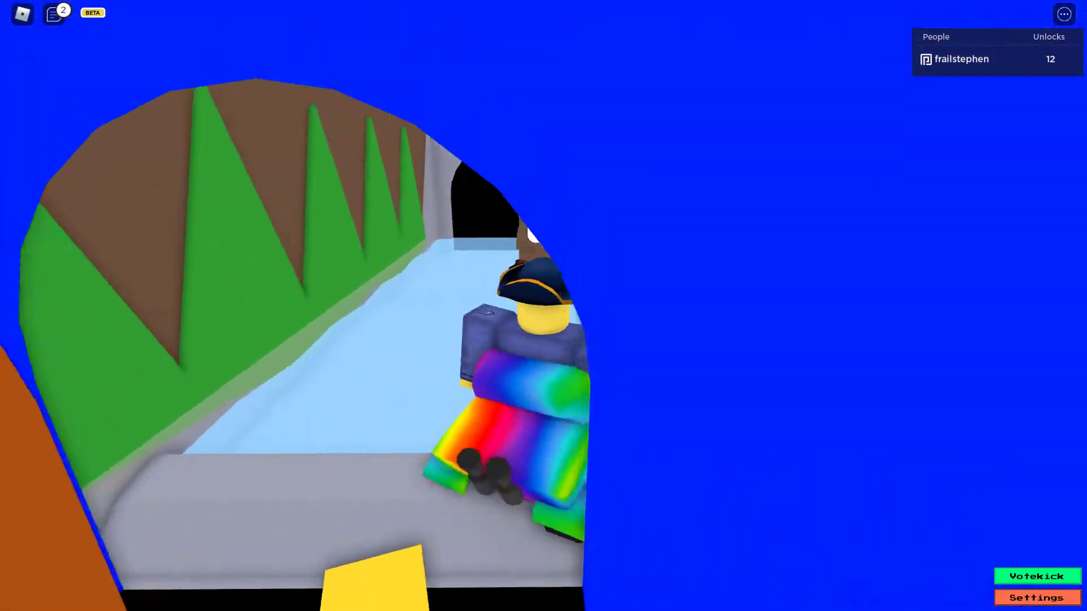
{"action": "key", "text": "w"}
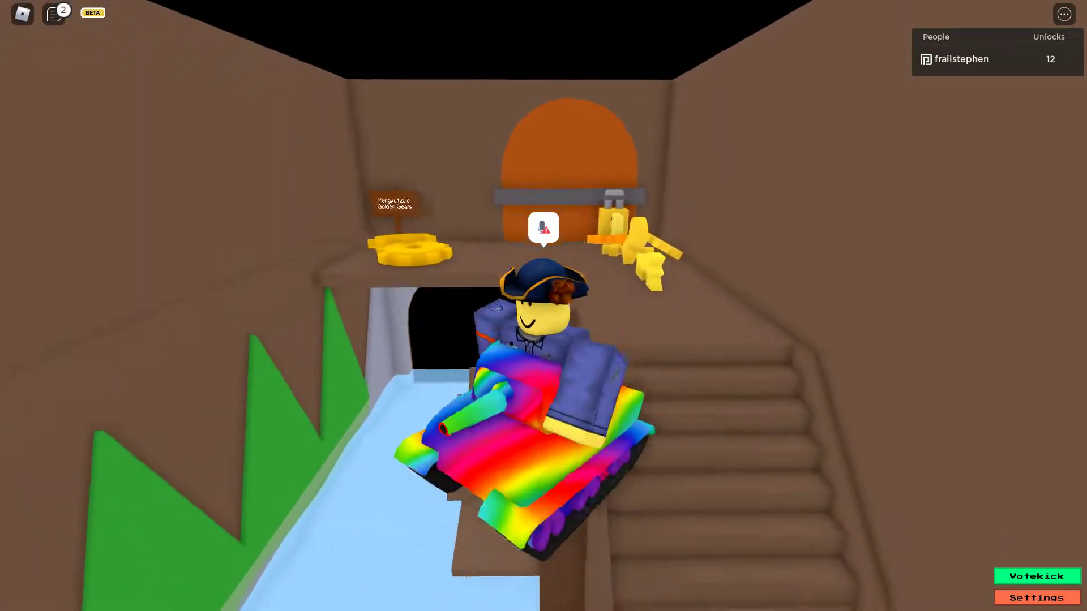
Step: Slide down through the arch onto the gold pile and drive back up the stairs
{"action": "key", "text": "s"}
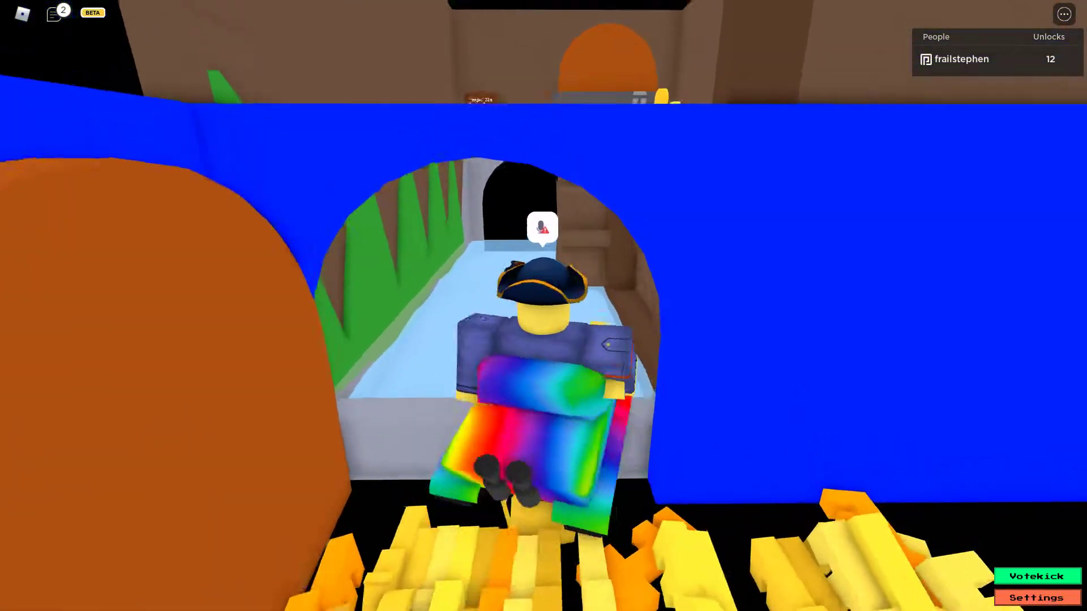
{"action": "key", "text": "w"}
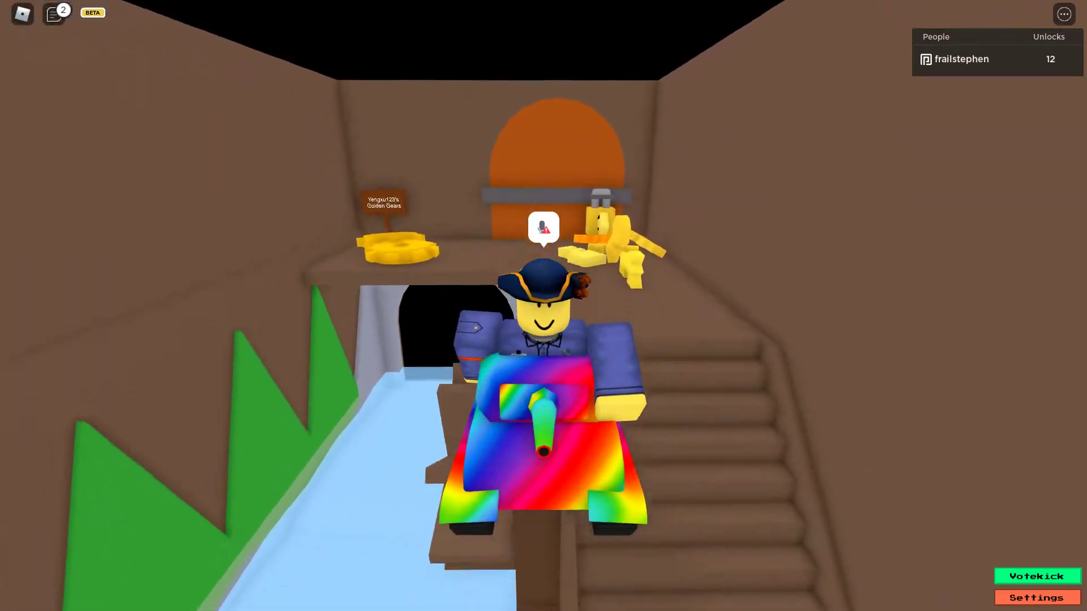
{"action": "key", "text": "s"}
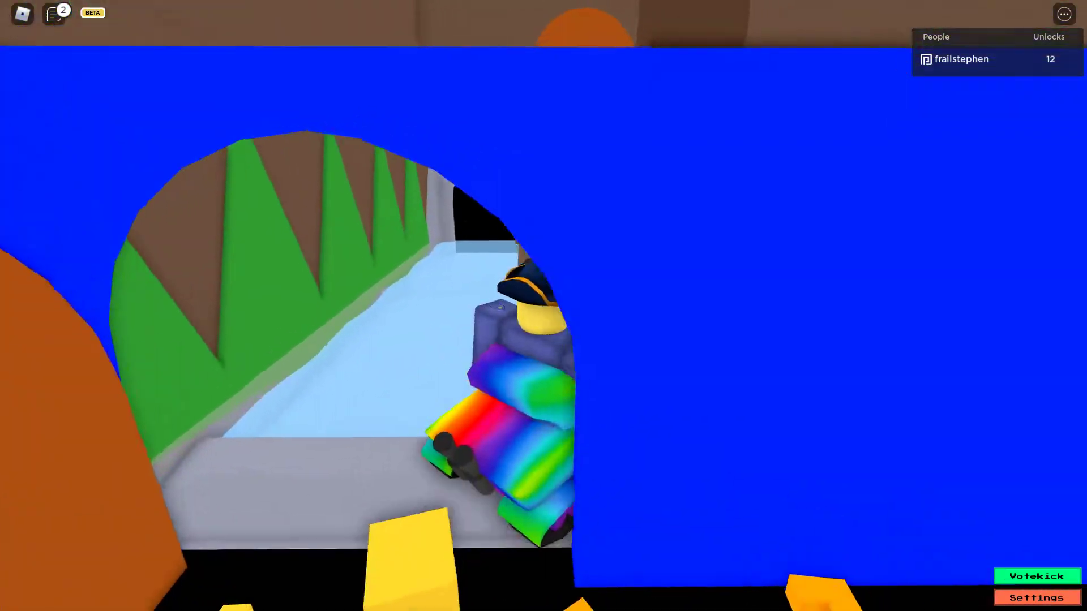
{"action": "key", "text": "w"}
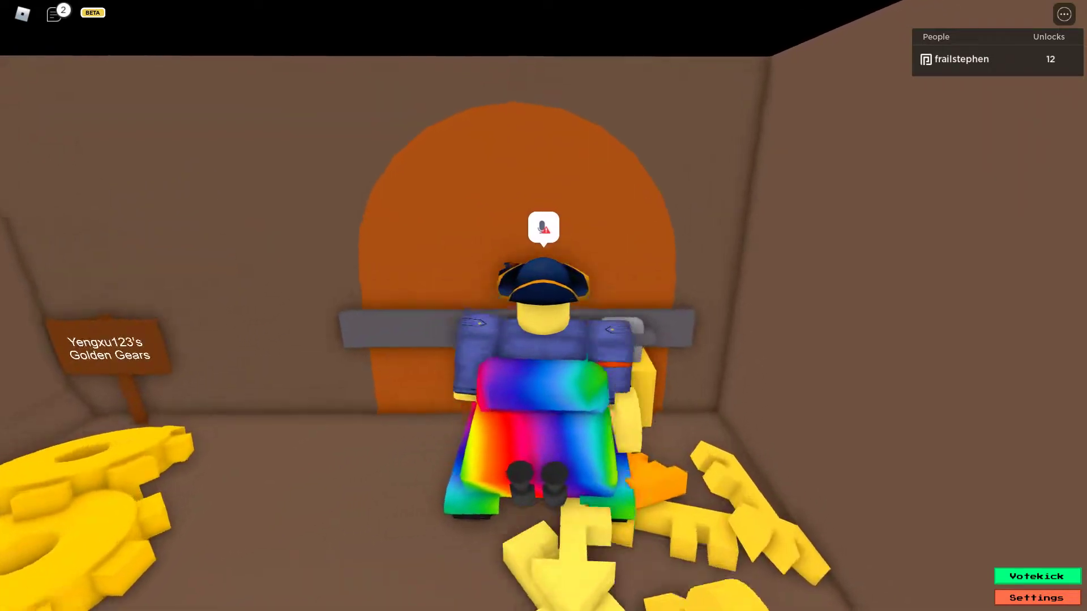
{"action": "key", "text": "s"}
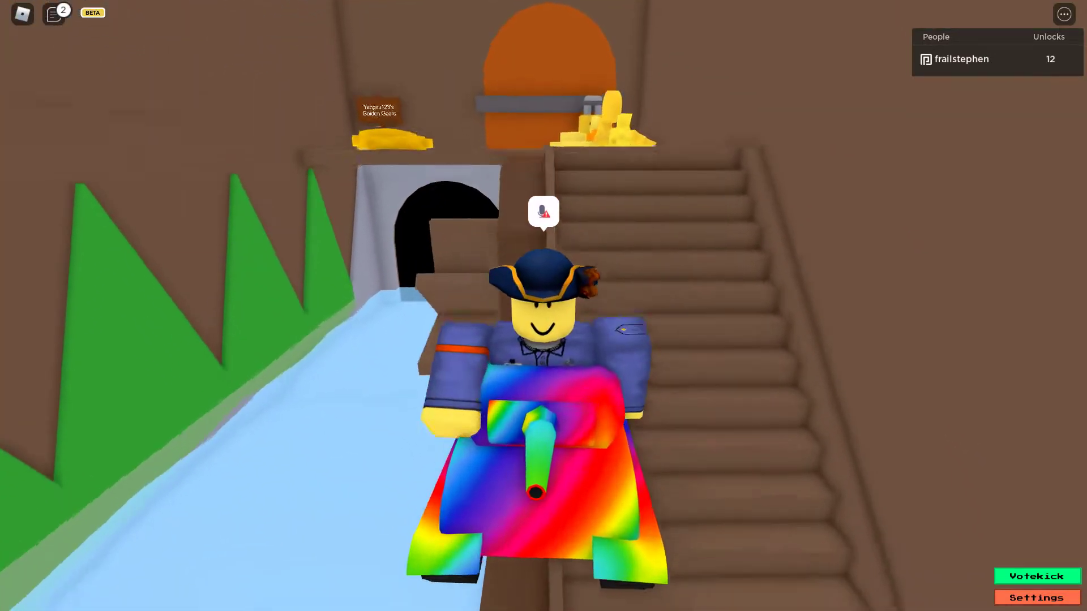
{"action": "key", "text": "w"}
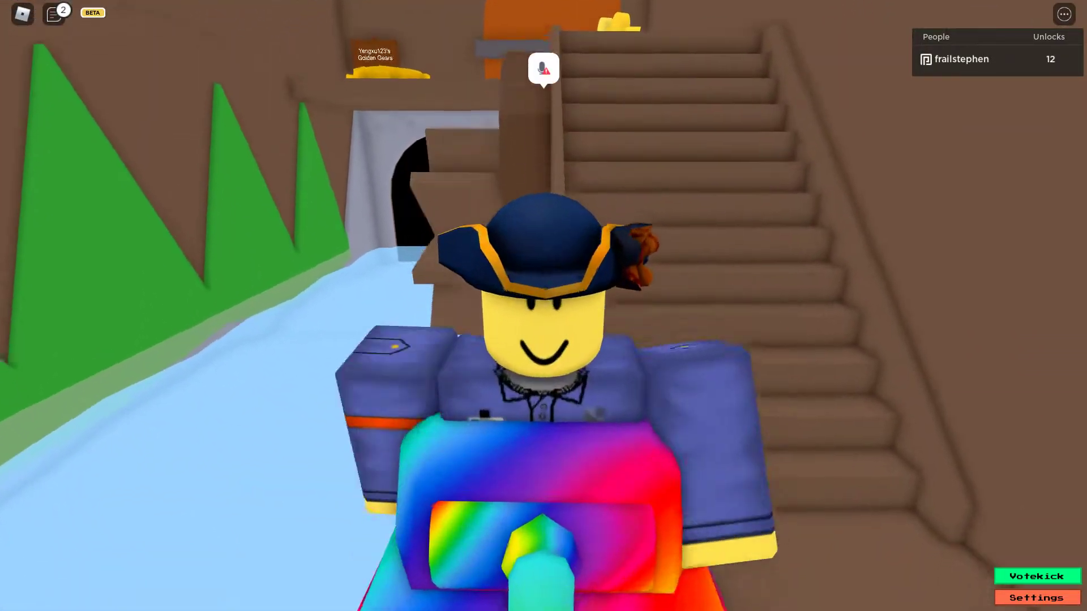
{"action": "key", "text": "s"}
{"action": "key", "text": "w"}
{"action": "scroll", "coordinate": [544, 306], "scroll_direction": "down", "scroll_amount": 3}
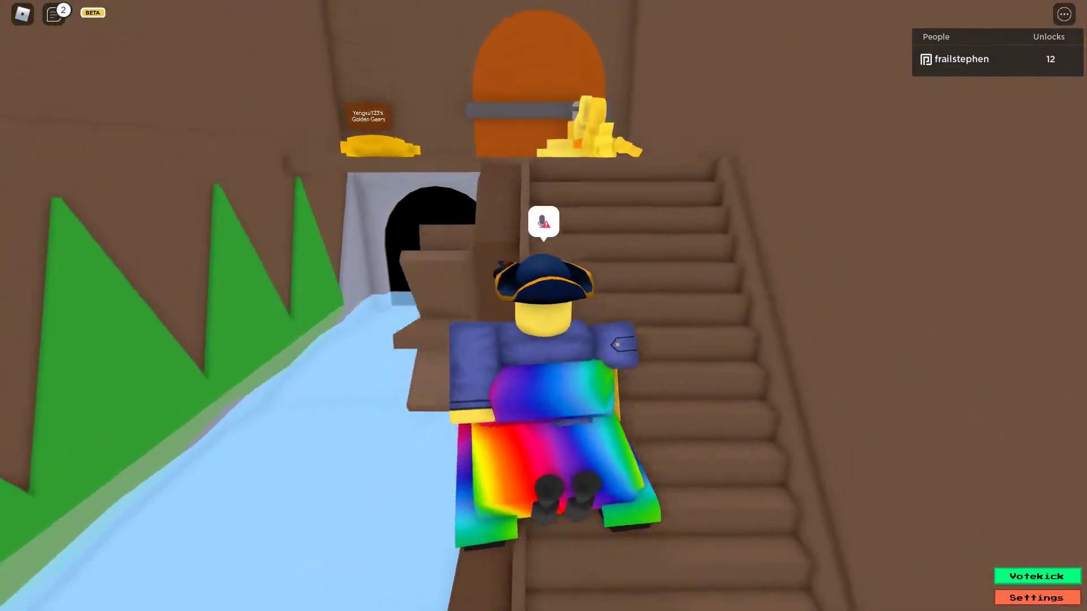
Step: Drive back and forth through the tunnel between the gold pile and the stair room
{"action": "key", "text": "w"}
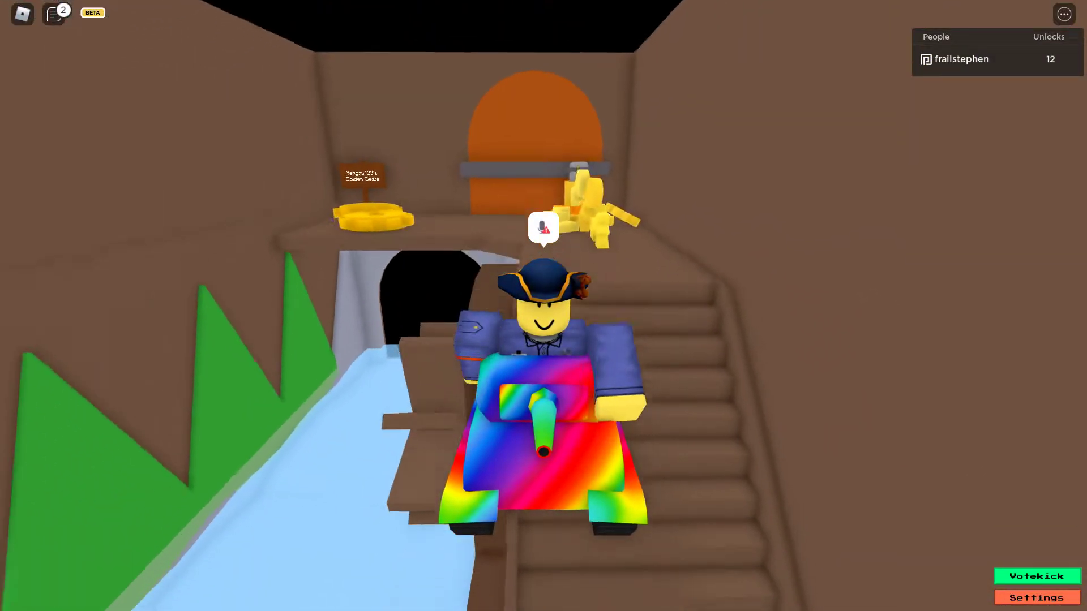
{"action": "key", "text": "w"}
{"action": "left_click_drag", "start_coordinate": [544, 305], "coordinate": [764, 305]}
{"action": "key", "text": "w"}
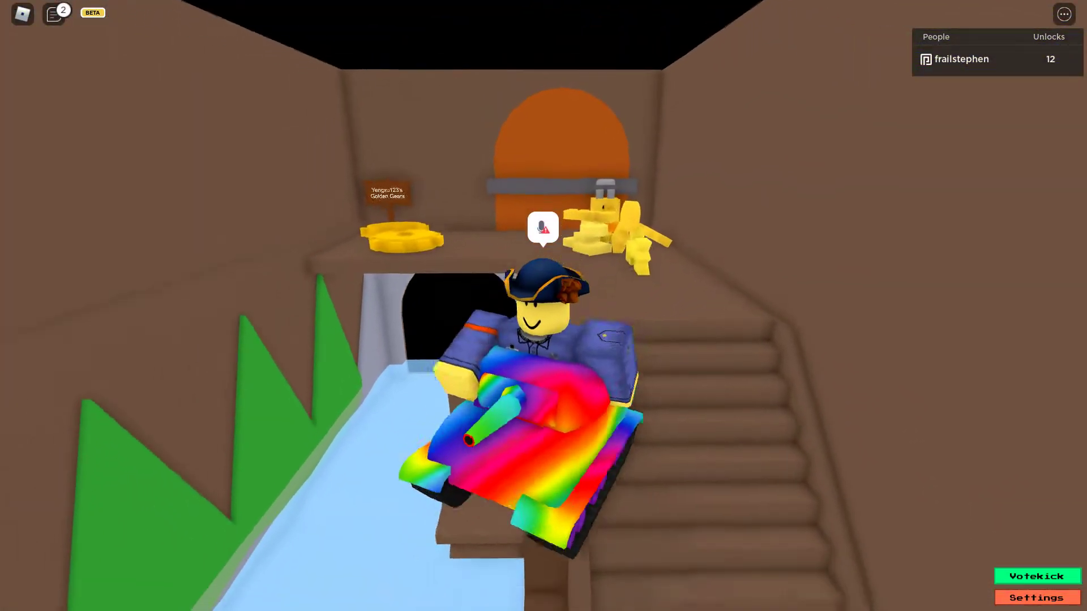
{"action": "key", "text": "s"}
{"action": "left_click_drag", "start_coordinate": [543, 305], "coordinate": [340, 306]}
{"action": "key", "text": "w"}
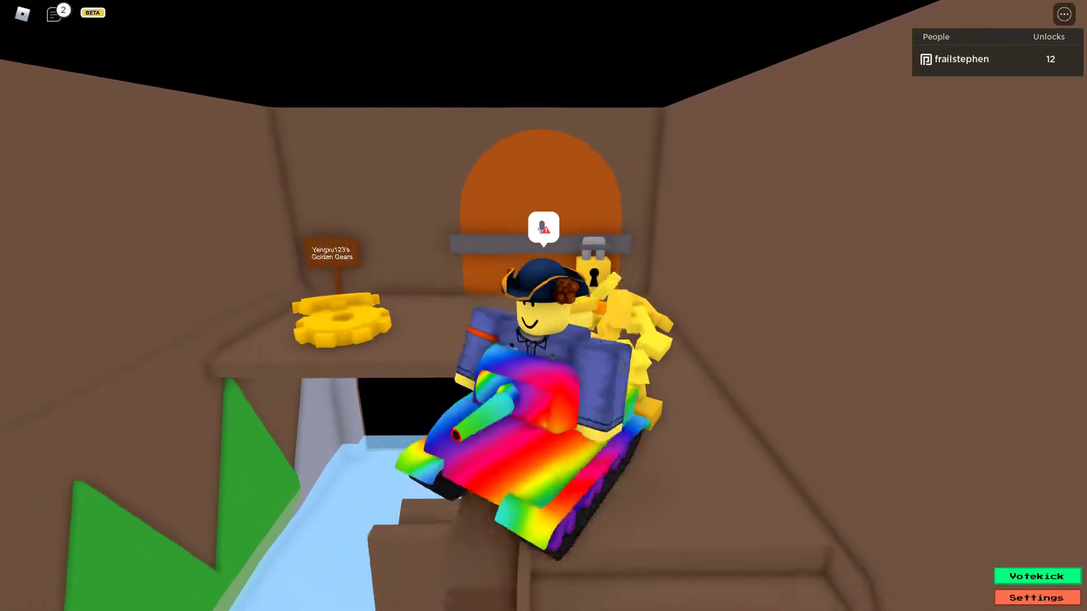
{"action": "key", "text": "s"}
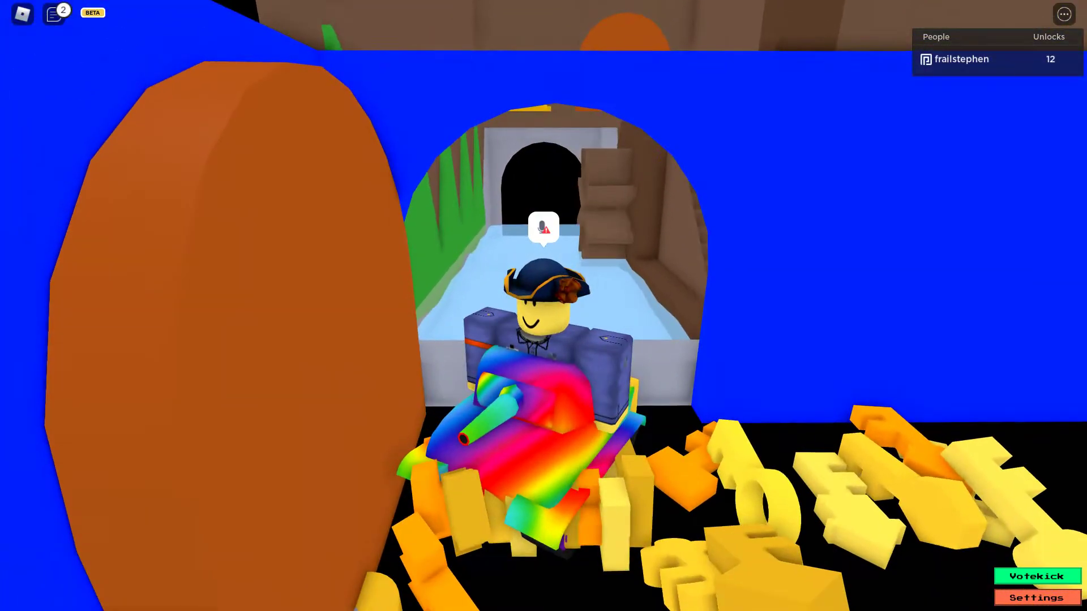
{"action": "key", "text": "w"}
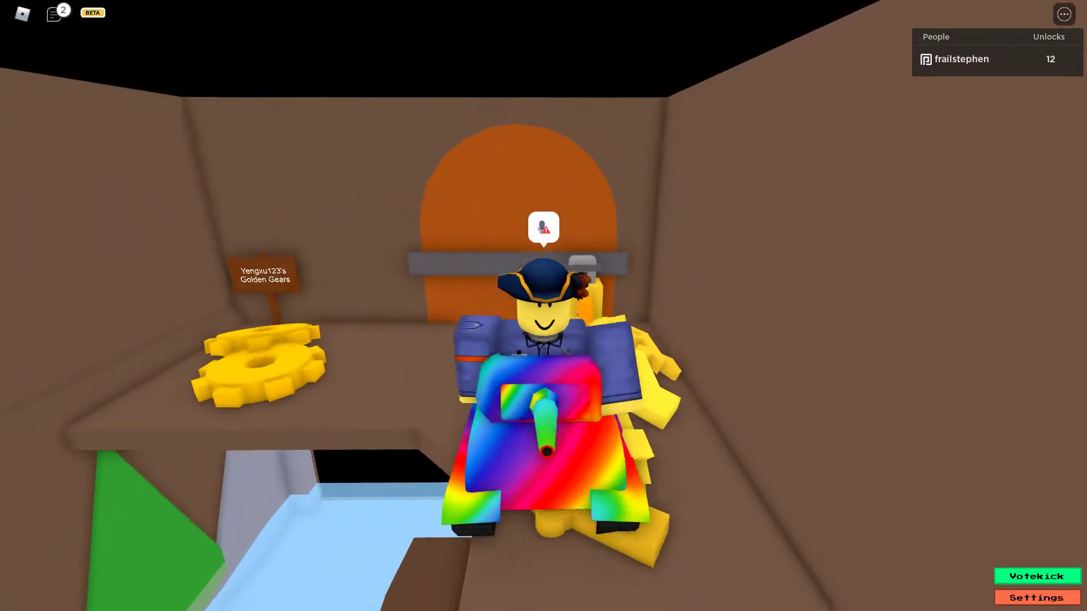
Step: Drive from the blue room up into the golden gears room and back down
{"action": "key", "text": "s"}
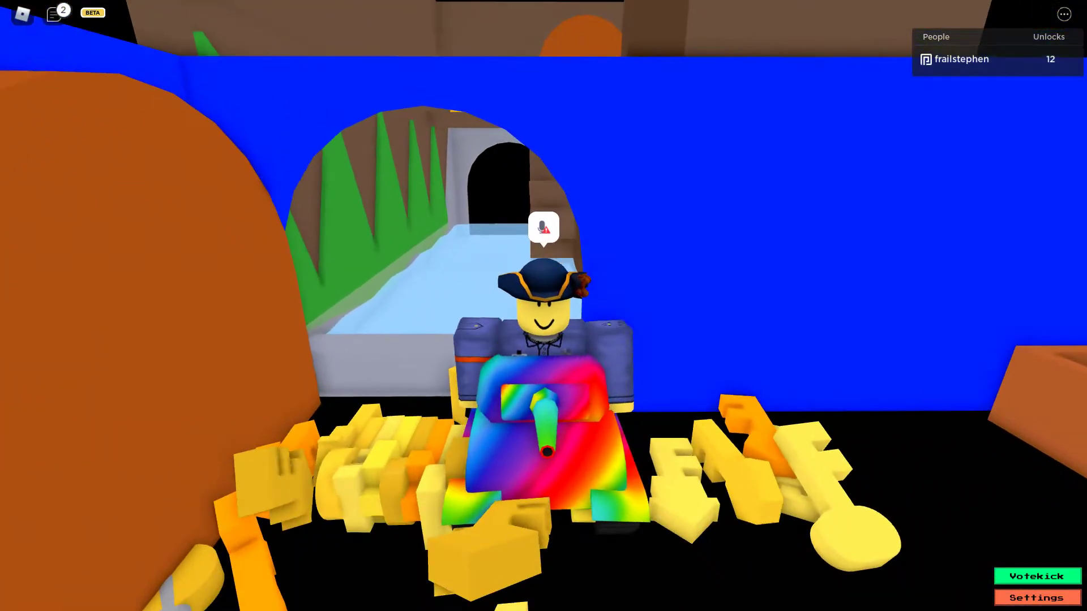
{"action": "key", "text": "w"}
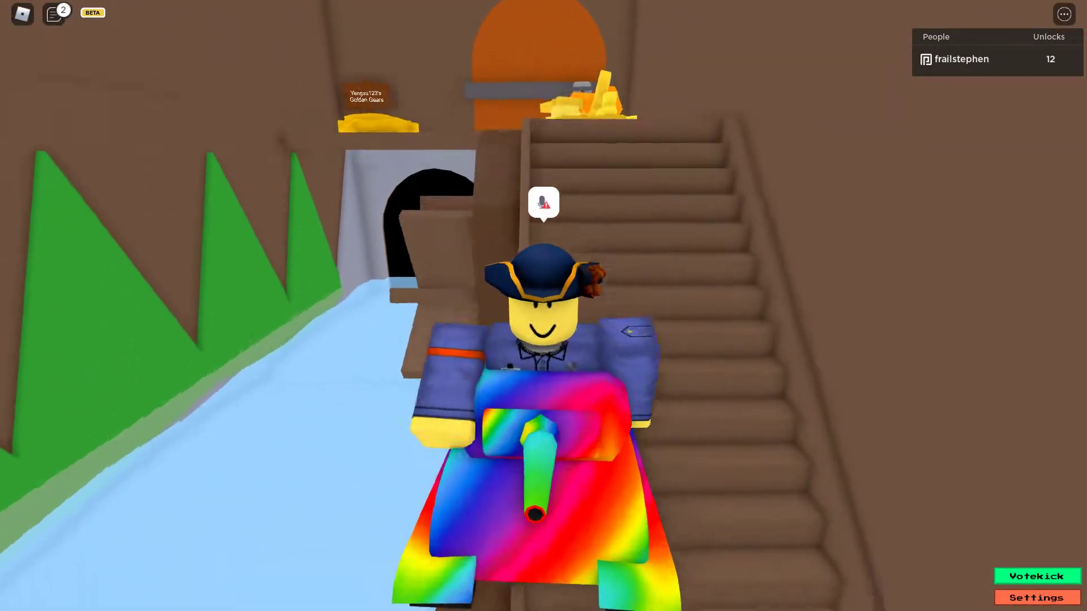
{"action": "left_click_drag", "start_coordinate": [543, 340], "coordinate": [764, 340]}
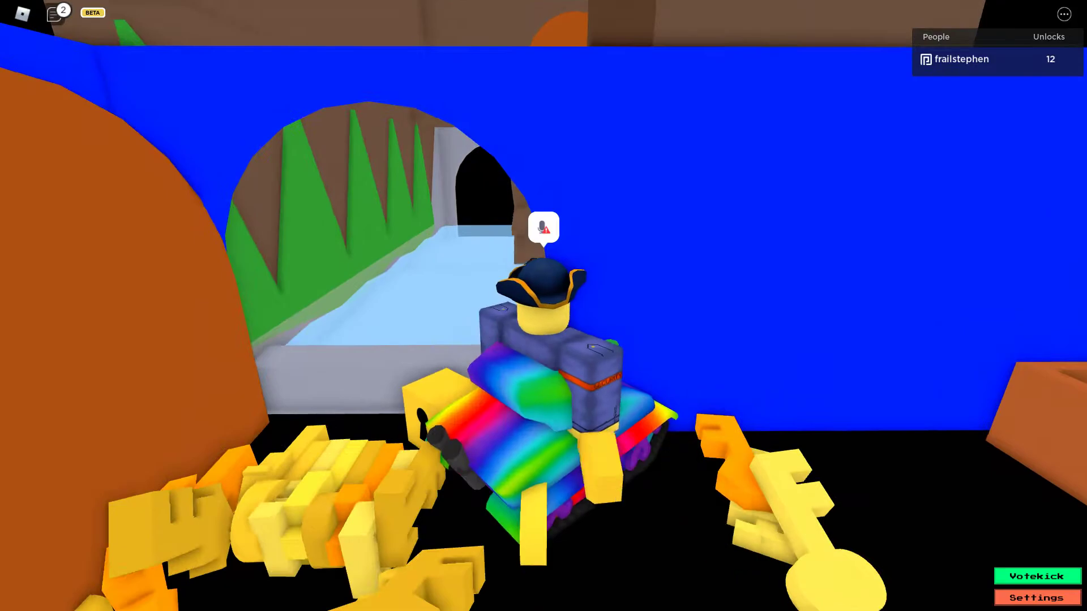
{"action": "key", "text": "w"}
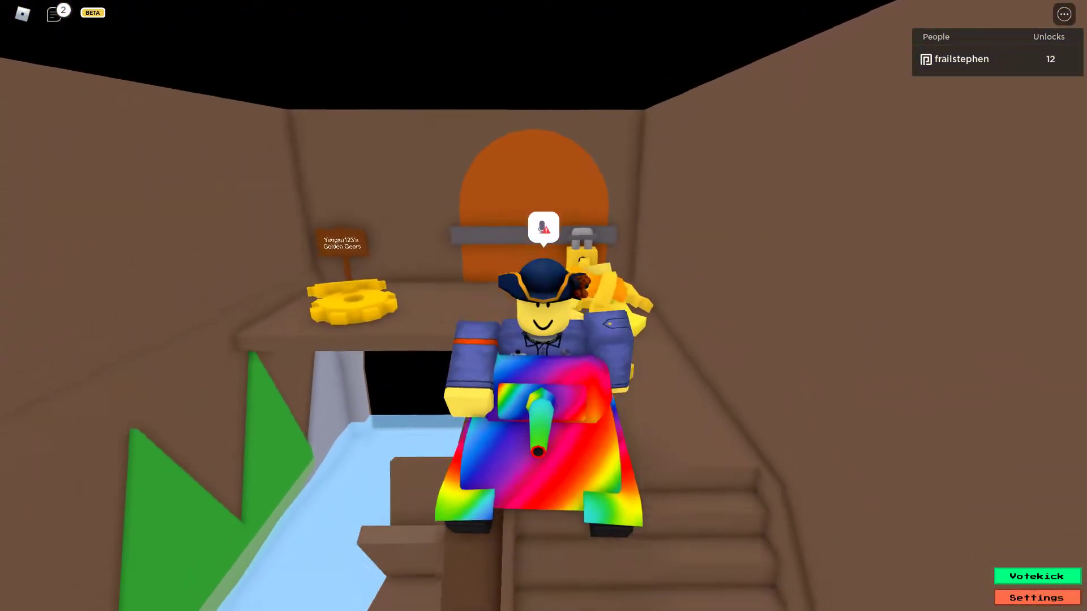
{"action": "key", "text": "s"}
{"action": "left_click_drag", "start_coordinate": [543, 340], "coordinate": [764, 340]}
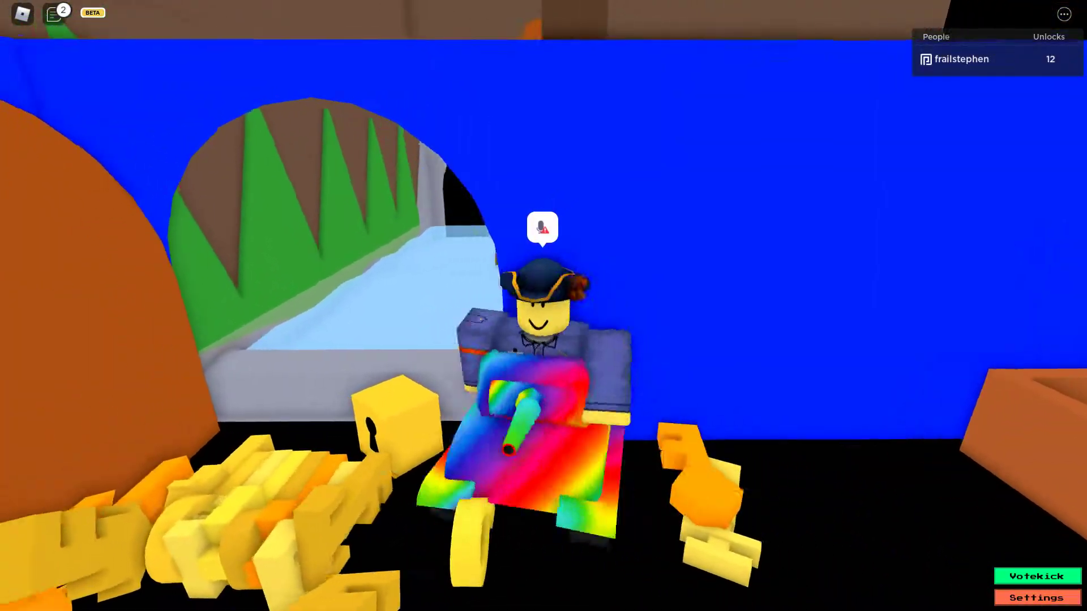
{"action": "key", "text": "w"}
{"action": "left_click_drag", "start_coordinate": [544, 339], "coordinate": [340, 339]}
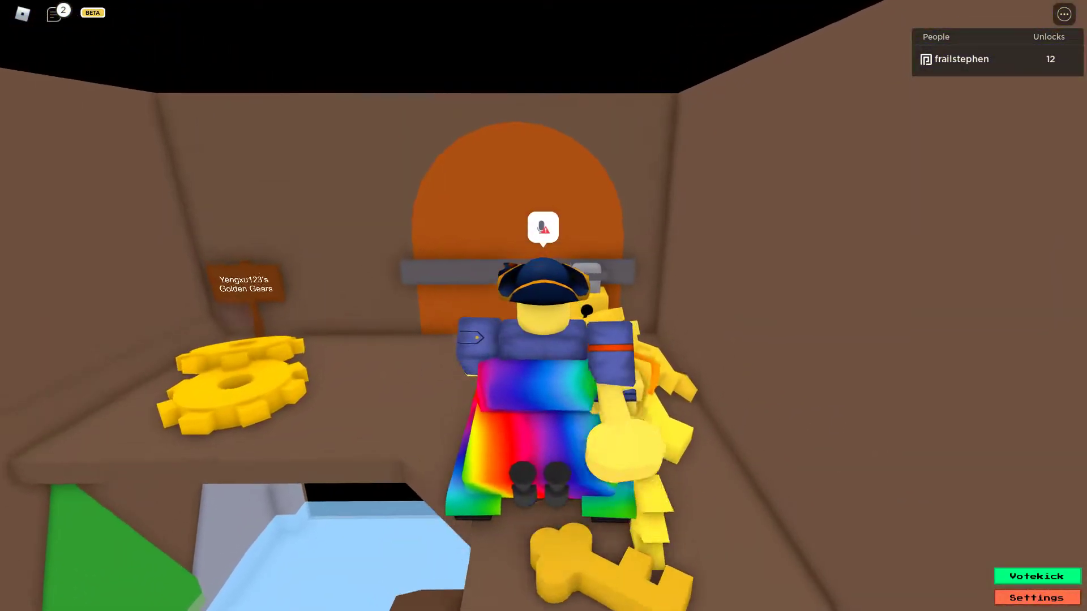
Step: Turn around in the gears room, exit to the blue room, then return to the stairs
{"action": "key", "text": "s"}
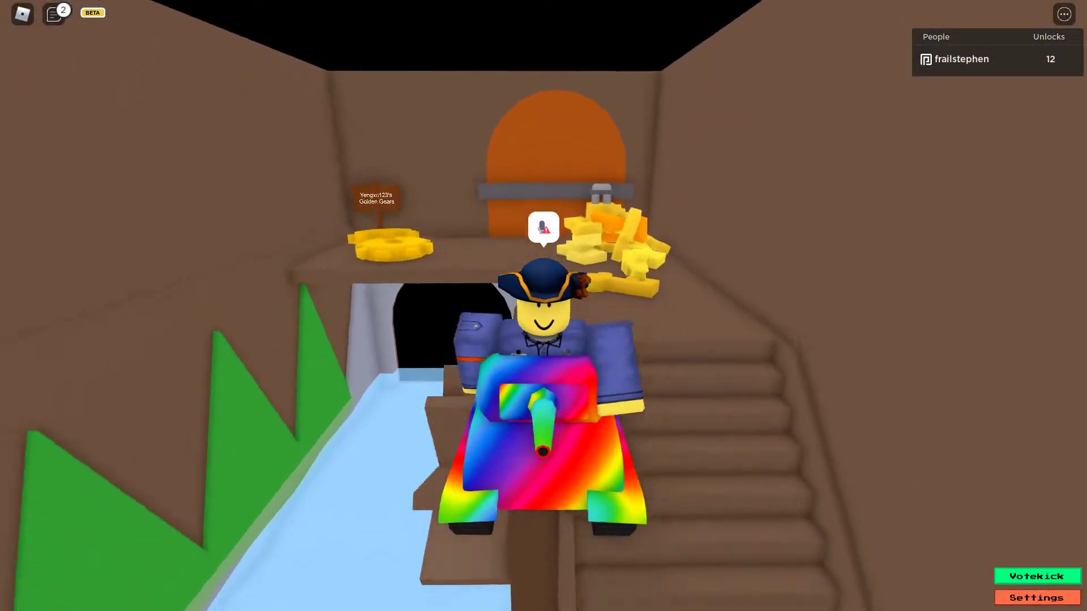
{"action": "key", "text": "s"}
{"action": "left_click_drag", "start_coordinate": [544, 340], "coordinate": [764, 339]}
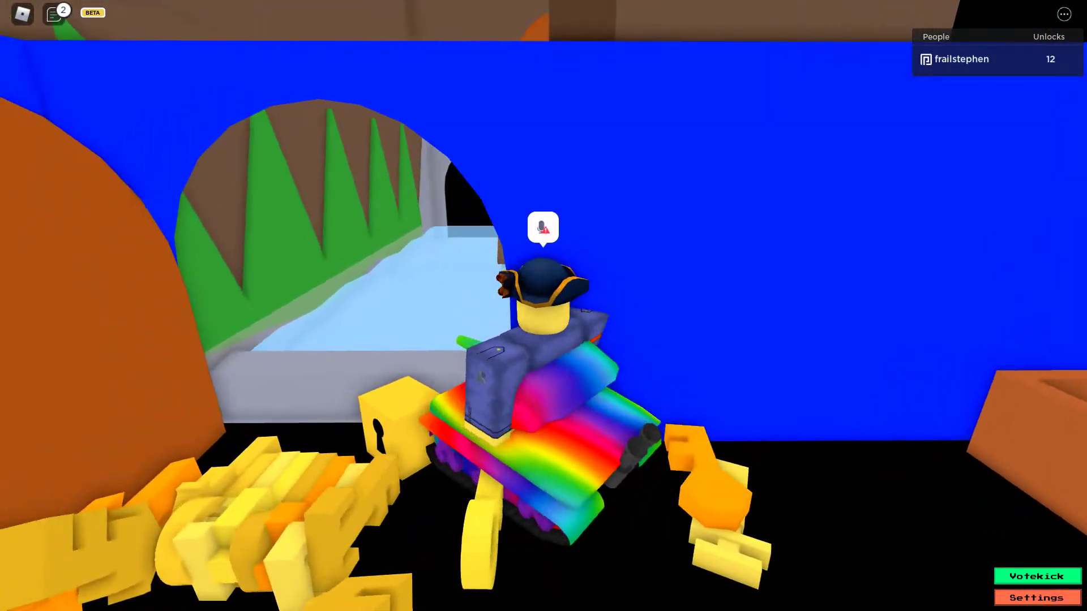
{"action": "key", "text": "w"}
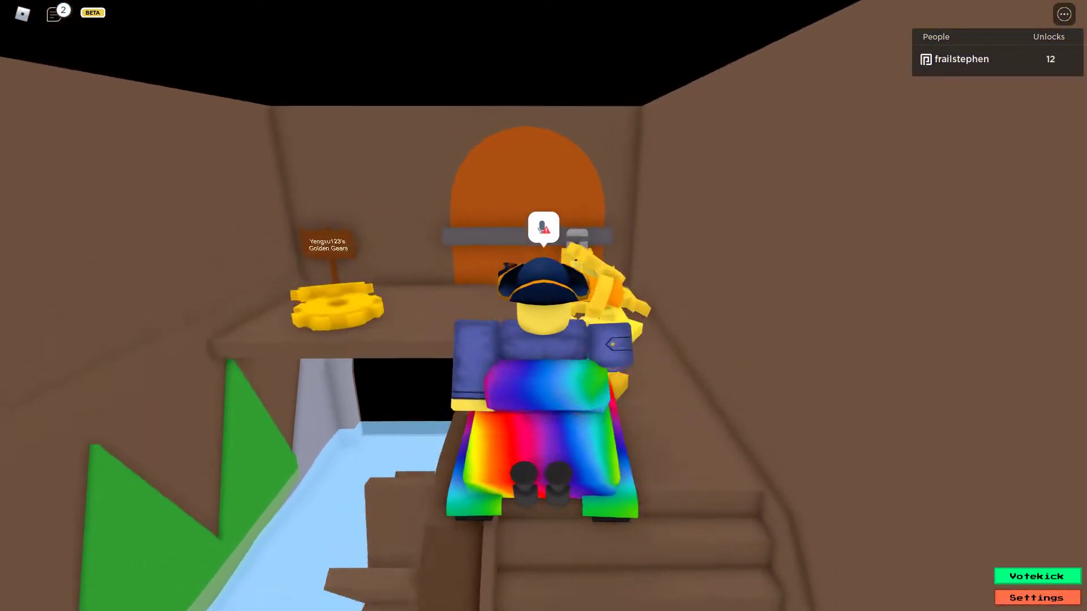
{"action": "key", "text": "s"}
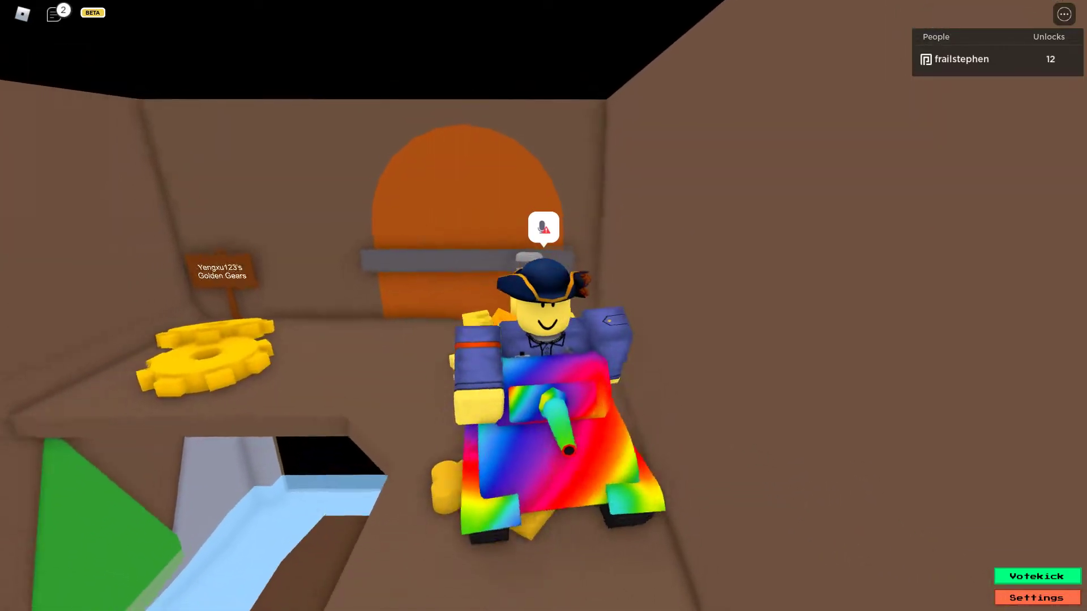
{"action": "key", "text": "s"}
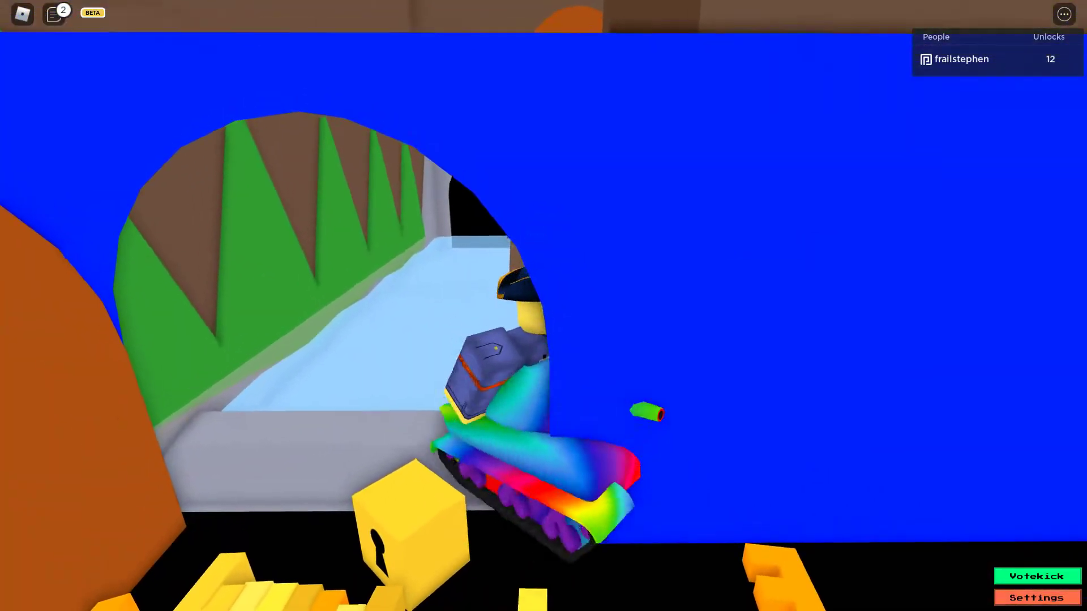
{"action": "key", "text": "w"}
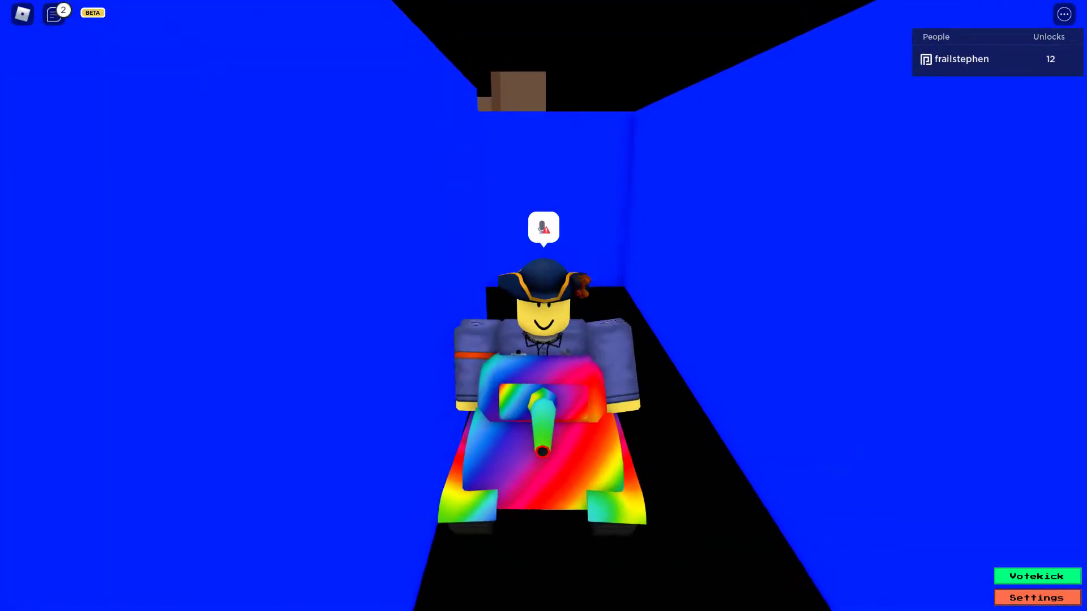
Step: Drive along the blue corridor past the brown box toward the tunnel
{"action": "key", "text": "w"}
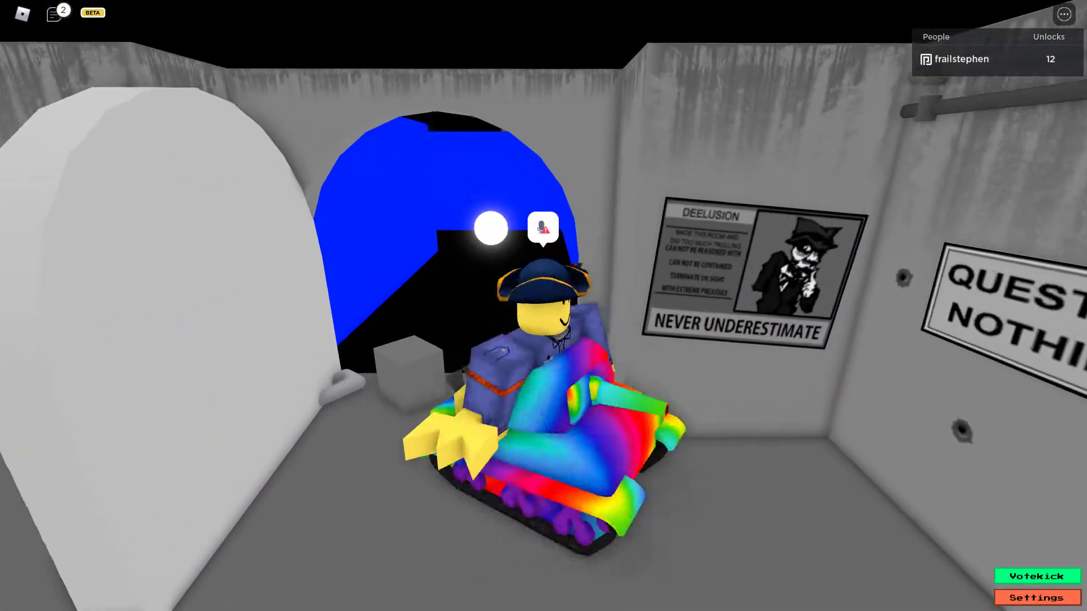
{"action": "key", "text": "w"}
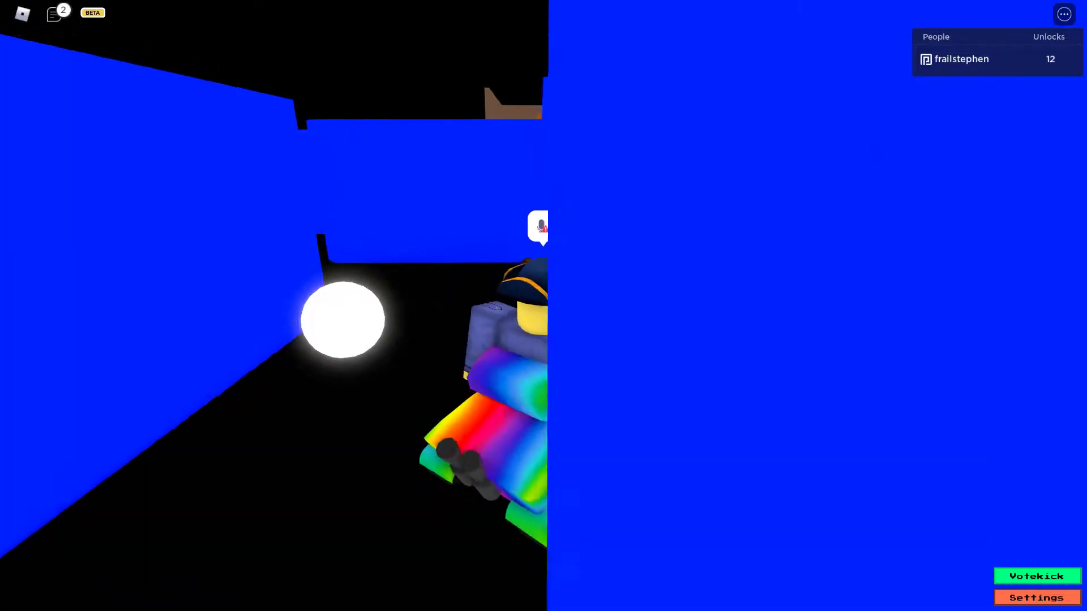
{"action": "key", "text": "w"}
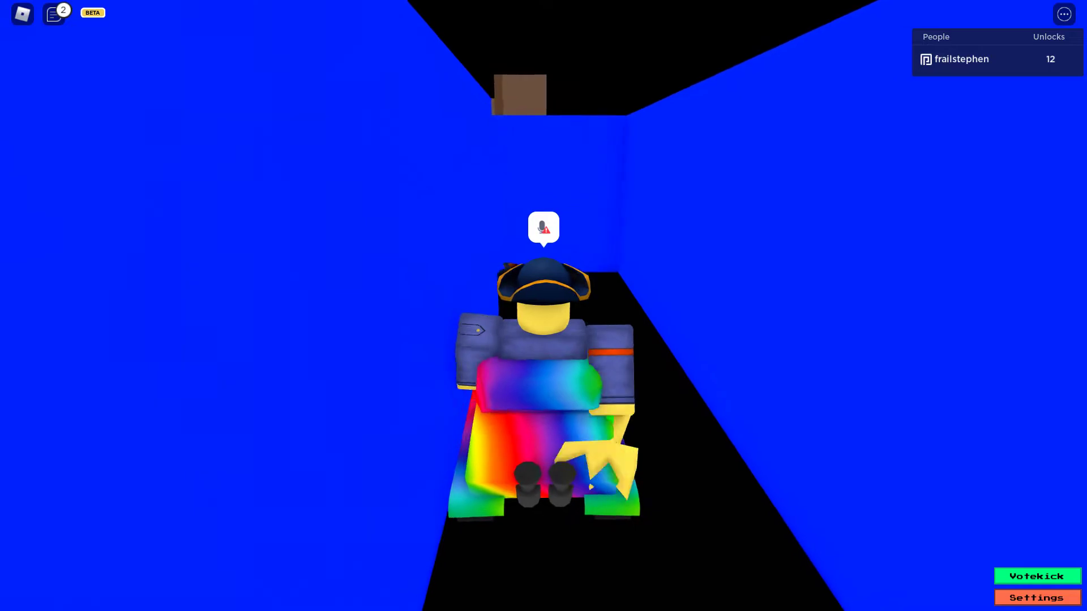
{"action": "key", "text": "w"}
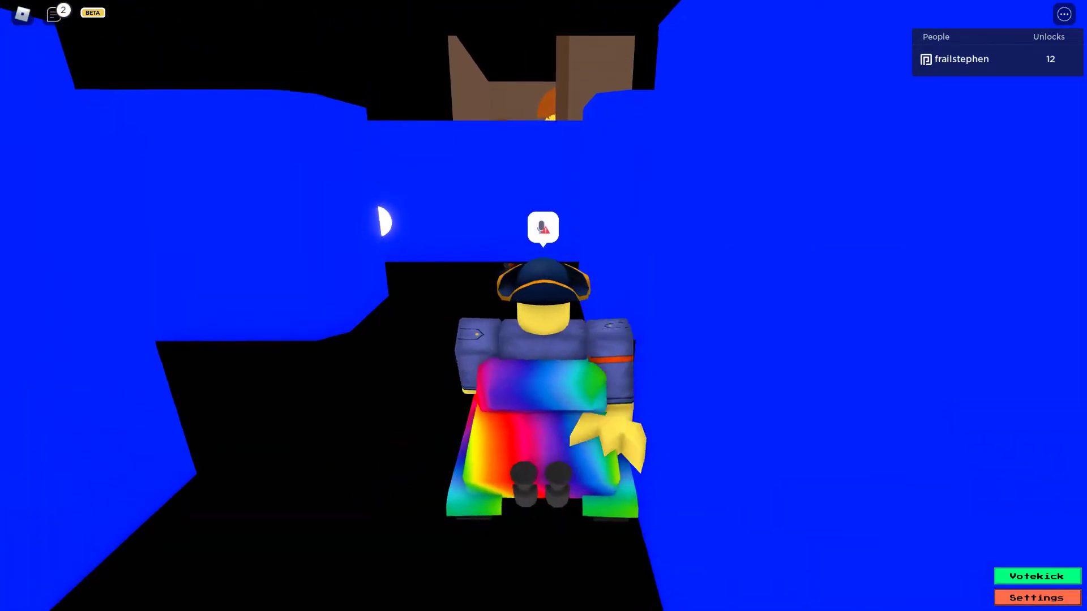
{"action": "key", "text": "w"}
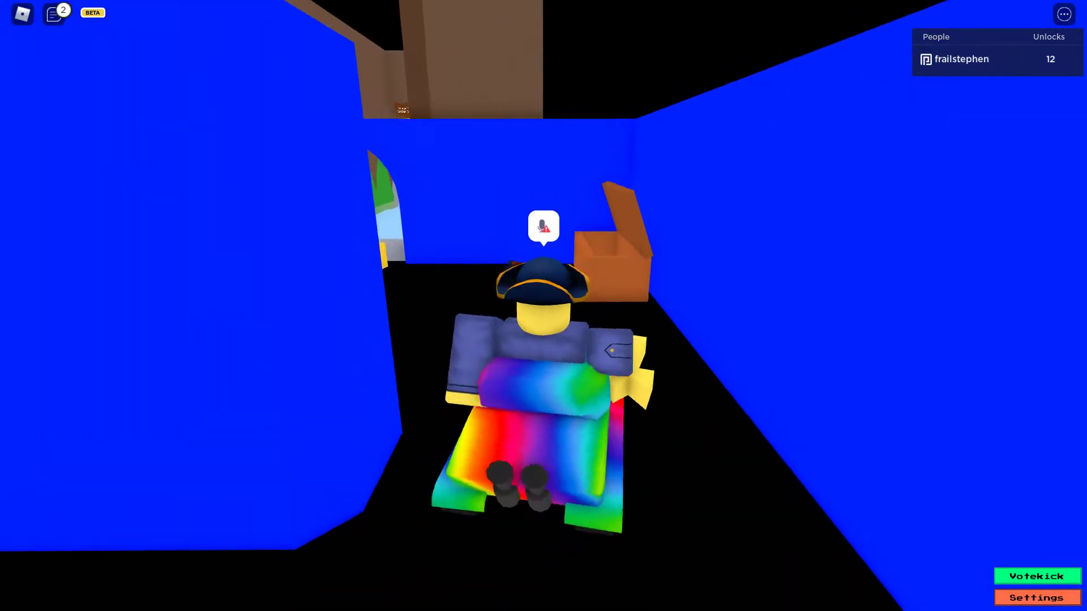
{"action": "key", "text": "w"}
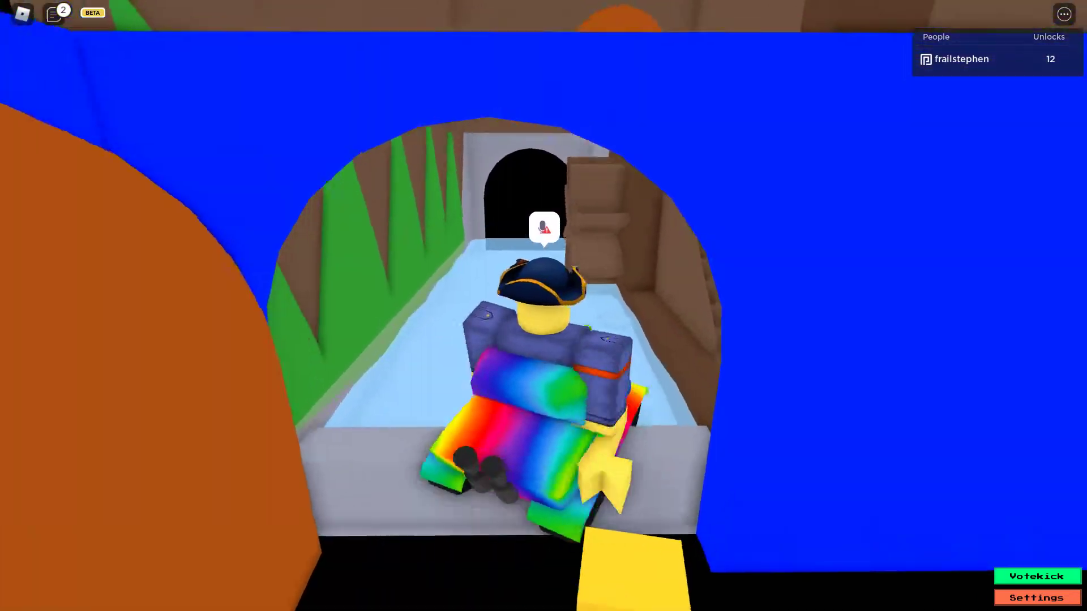
Step: Climb into the golden gears room, then reverse through the blue room into the corridor
{"action": "key", "text": "w"}
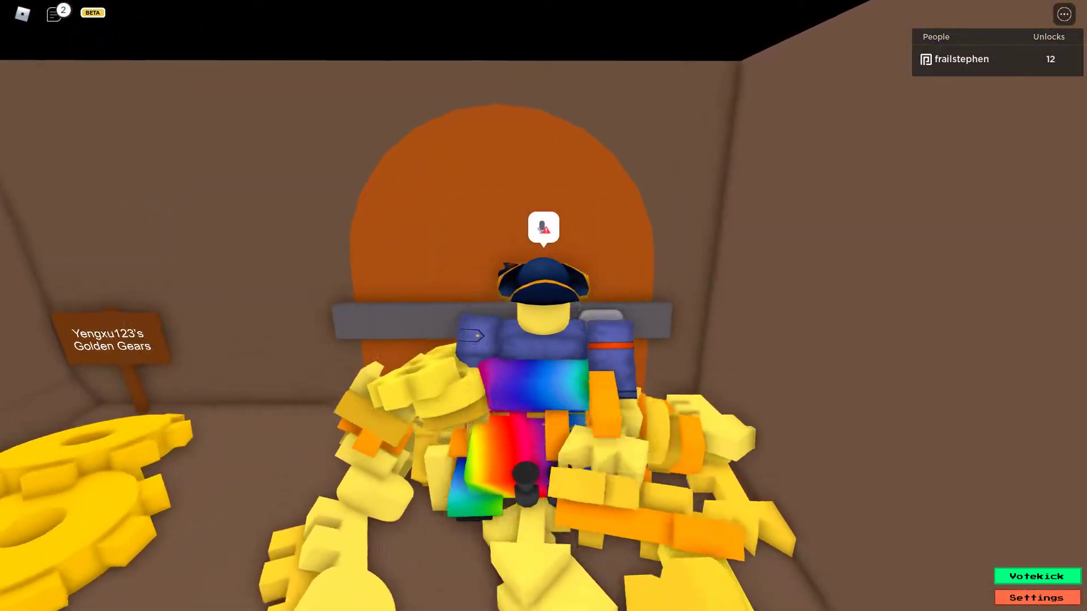
{"action": "key", "text": "w"}
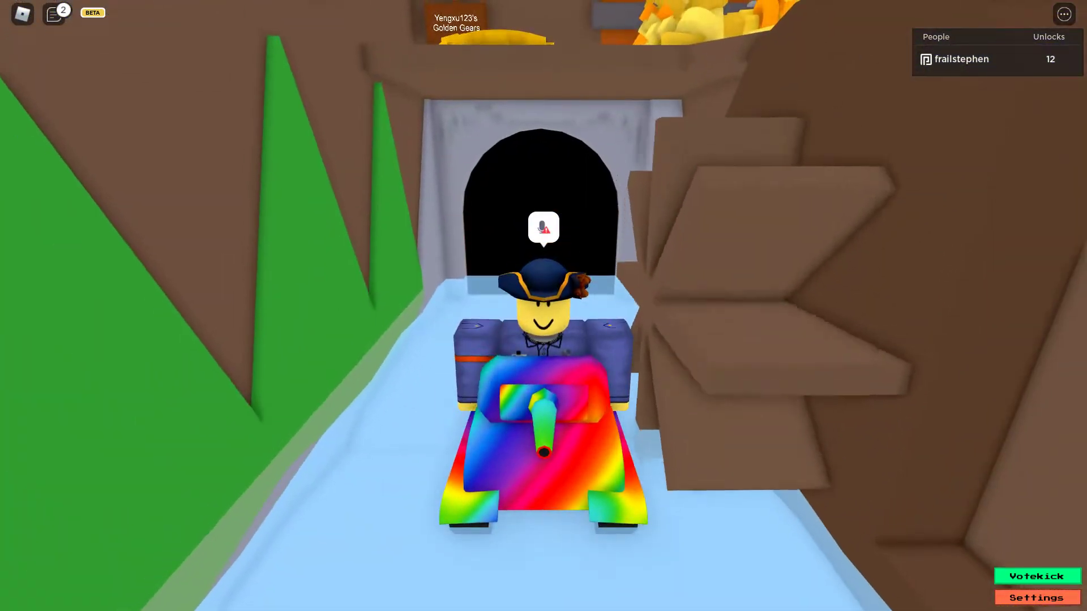
{"action": "key", "text": "s"}
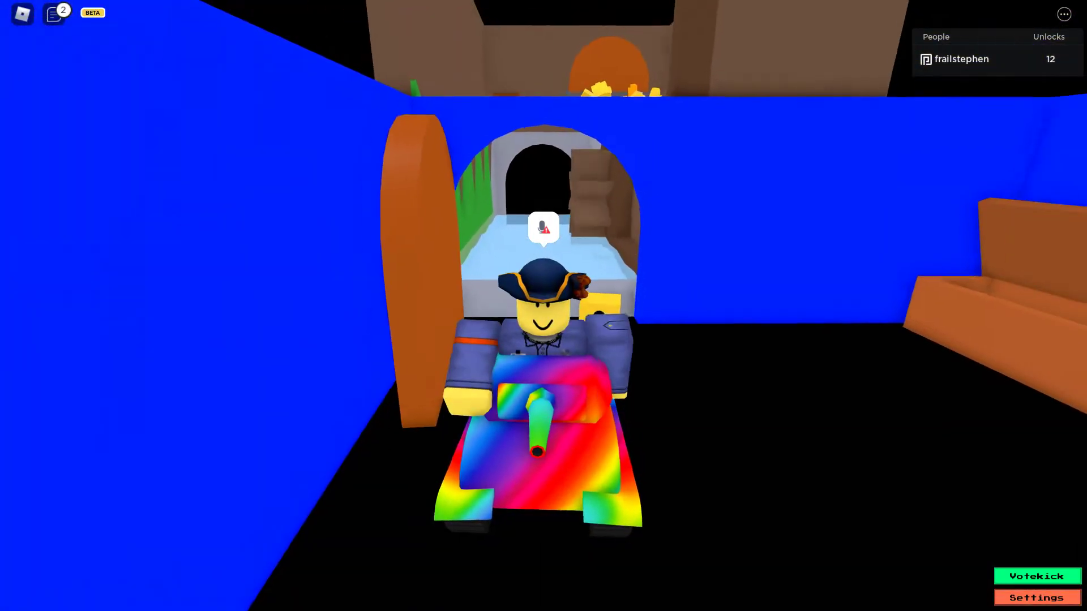
{"action": "key", "text": "s"}
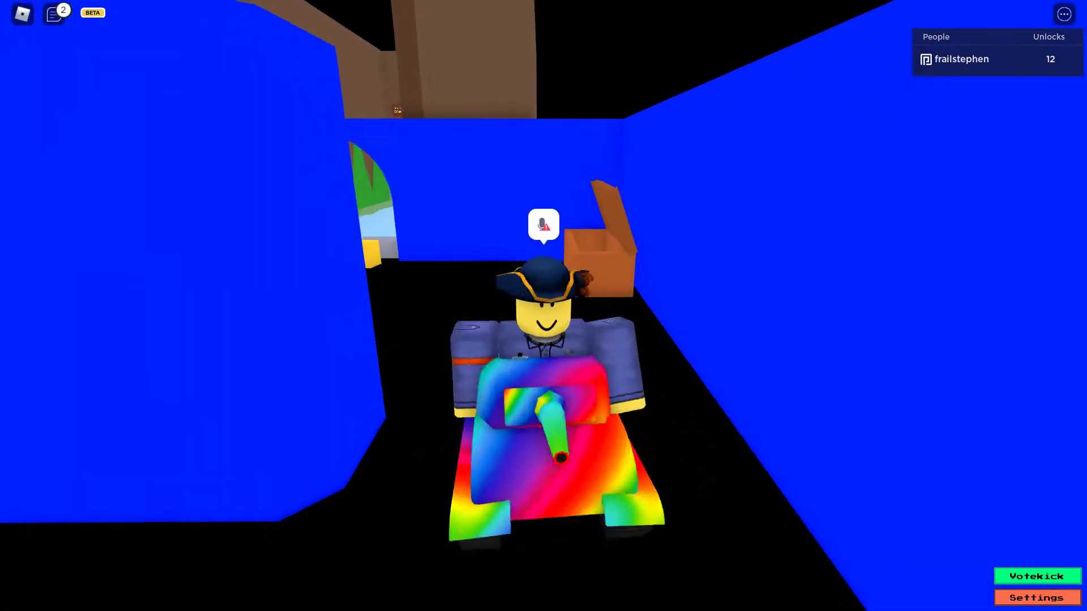
{"action": "key", "text": "s"}
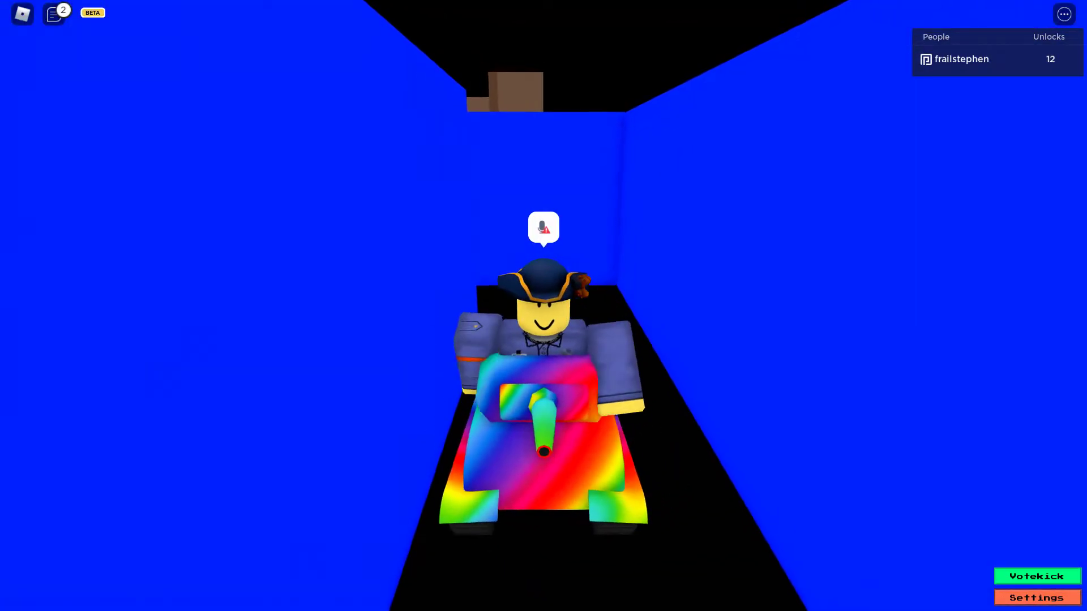
{"action": "scroll", "coordinate": [543, 307], "scroll_direction": "down", "scroll_amount": 3}
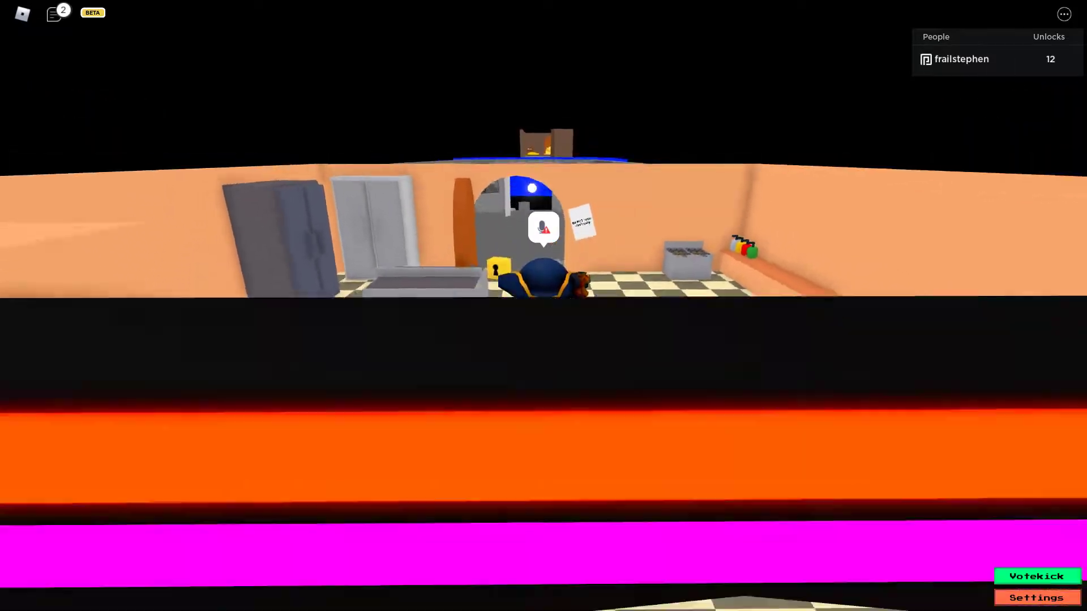
Step: Drive the tank from the neon grid room through the kitchen and grey poster room into the blue tunnel
{"action": "key", "text": "s"}
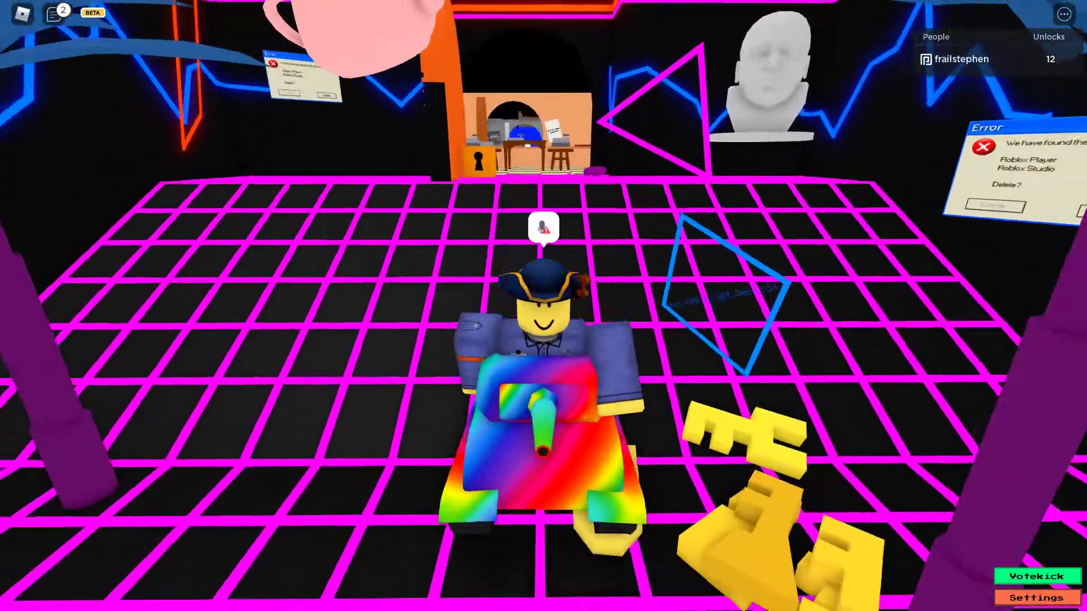
{"action": "key", "text": "w"}
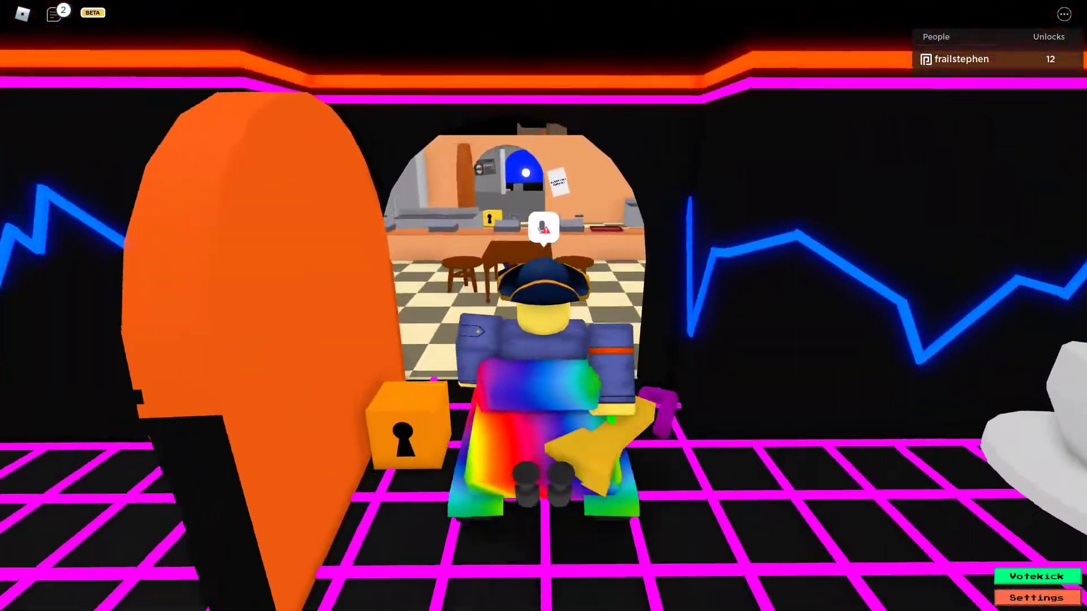
{"action": "key", "text": "w"}
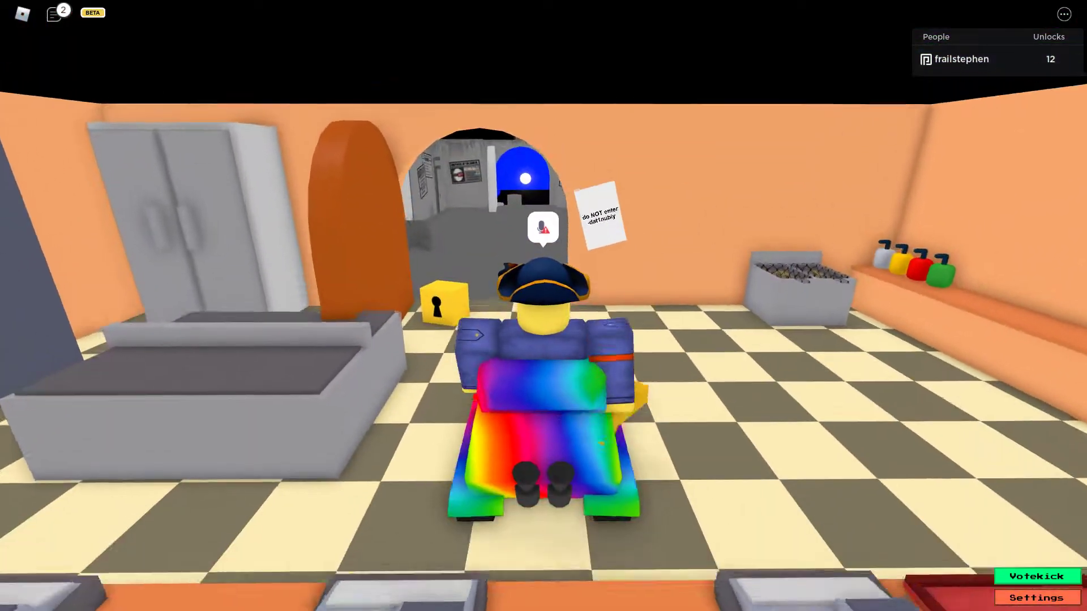
{"action": "key", "text": "w"}
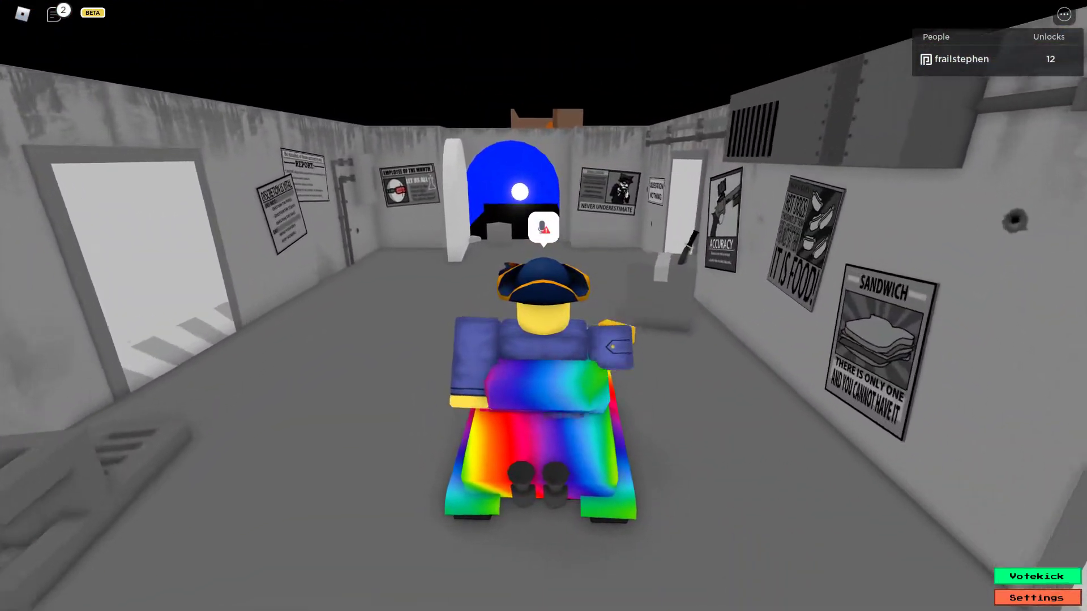
{"action": "key", "text": "w"}
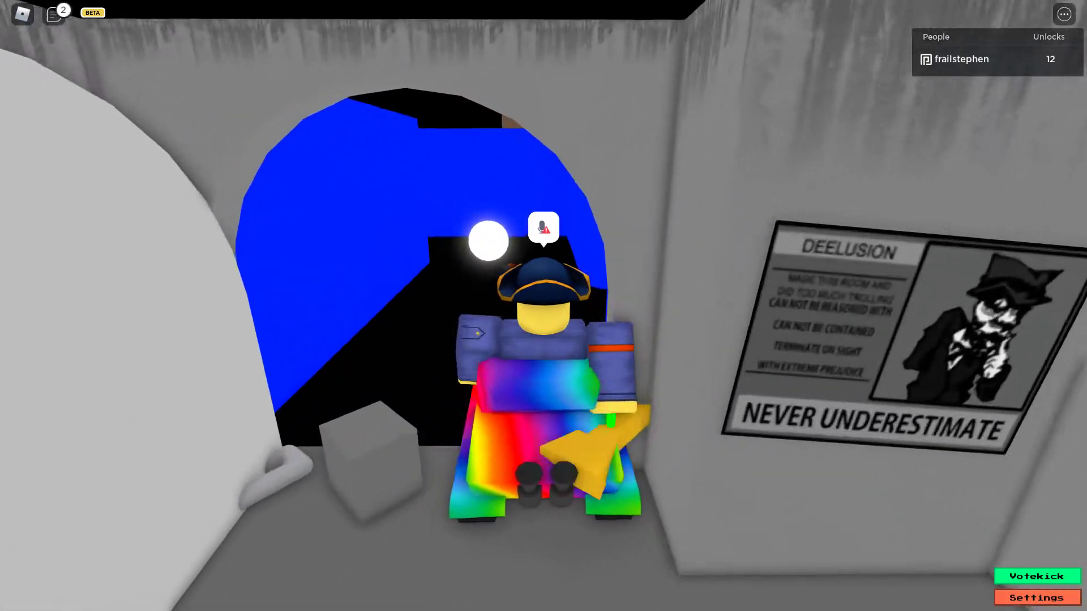
{"action": "key", "text": "w"}
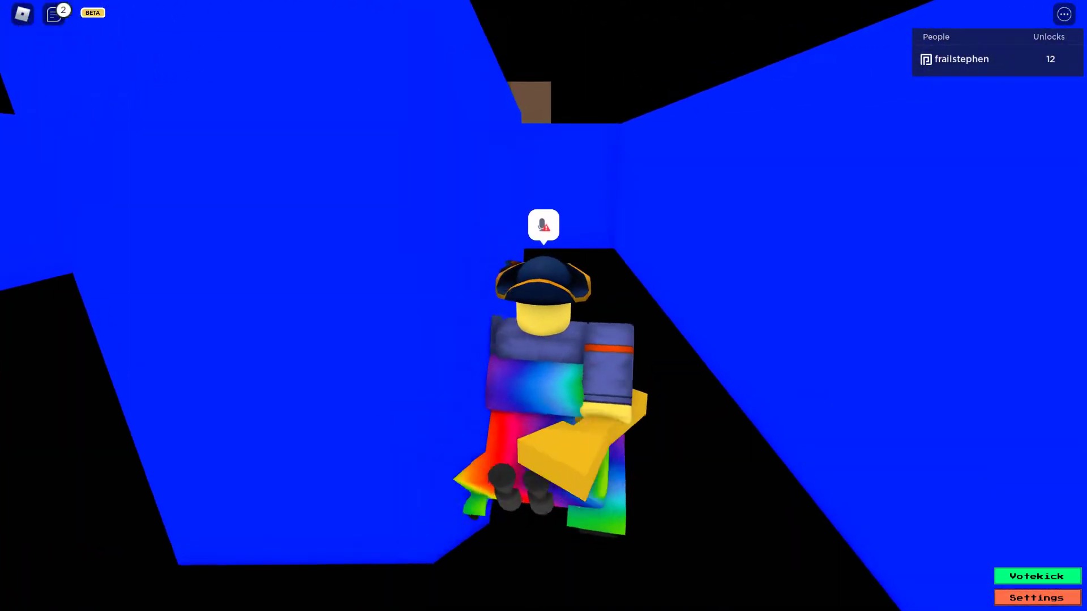
{"action": "key", "text": "w"}
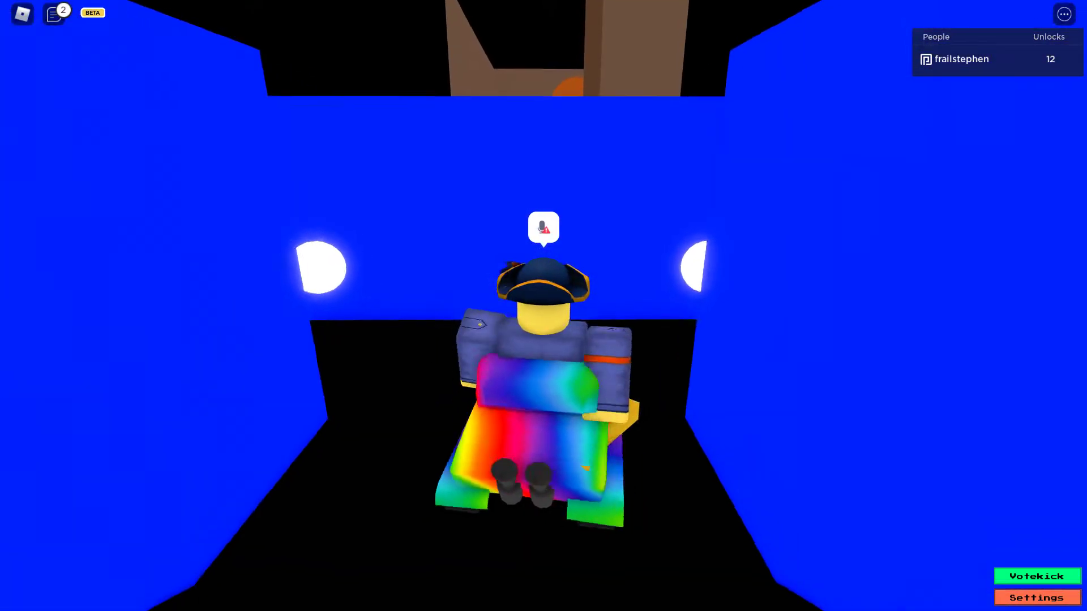
Step: Climb the stairs to the golden gears, turn around, and drive back down into the blue room
{"action": "left_click_drag", "start_coordinate": [543, 340], "coordinate": [680, 340]}
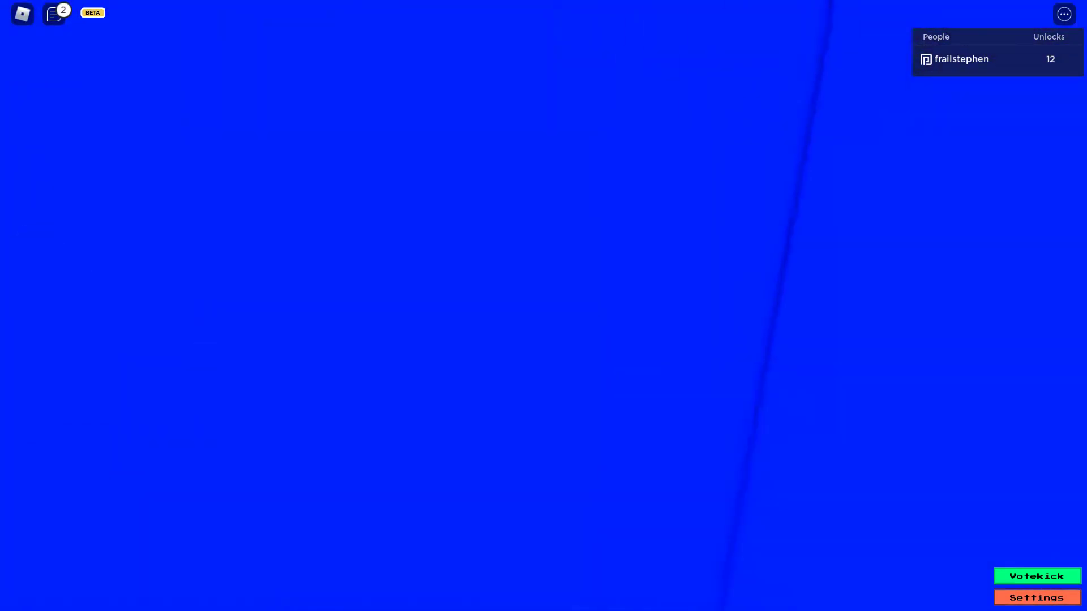
{"action": "key", "text": "w"}
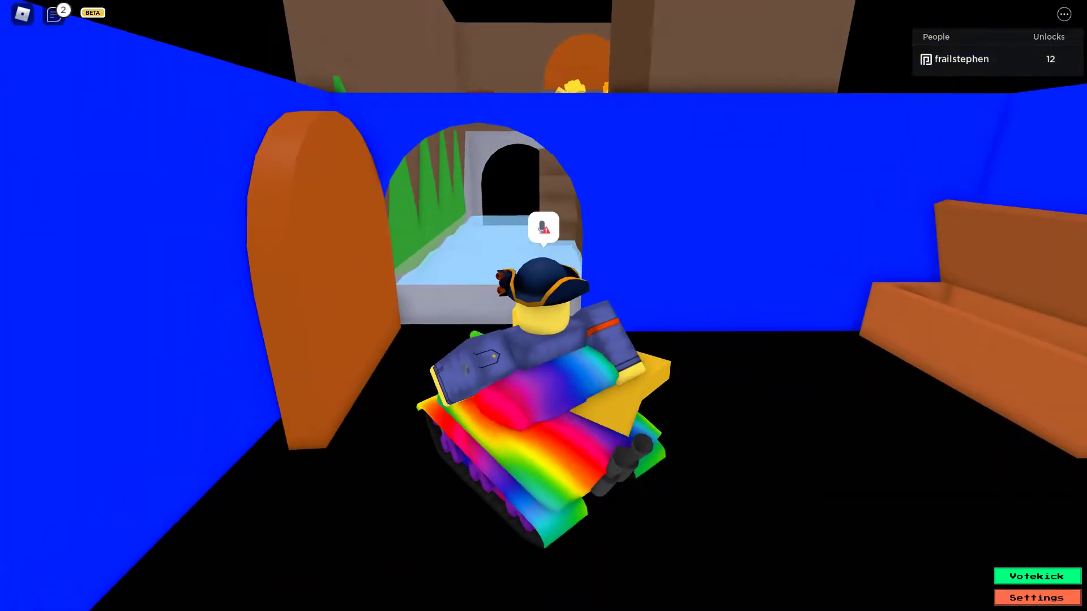
{"action": "key", "text": "w"}
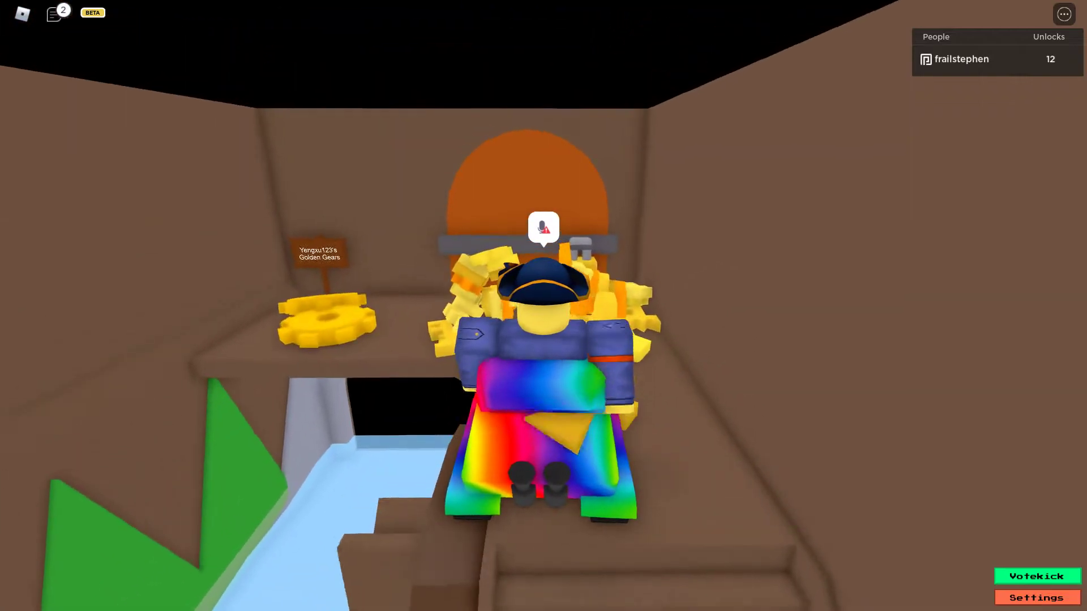
{"action": "key", "text": "s"}
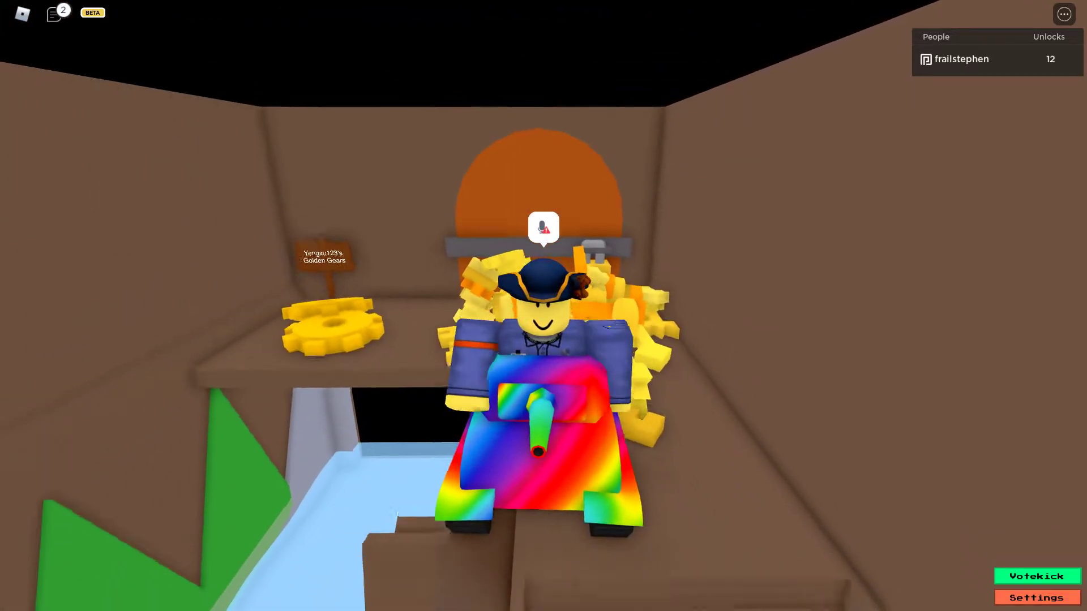
{"action": "key", "text": "s"}
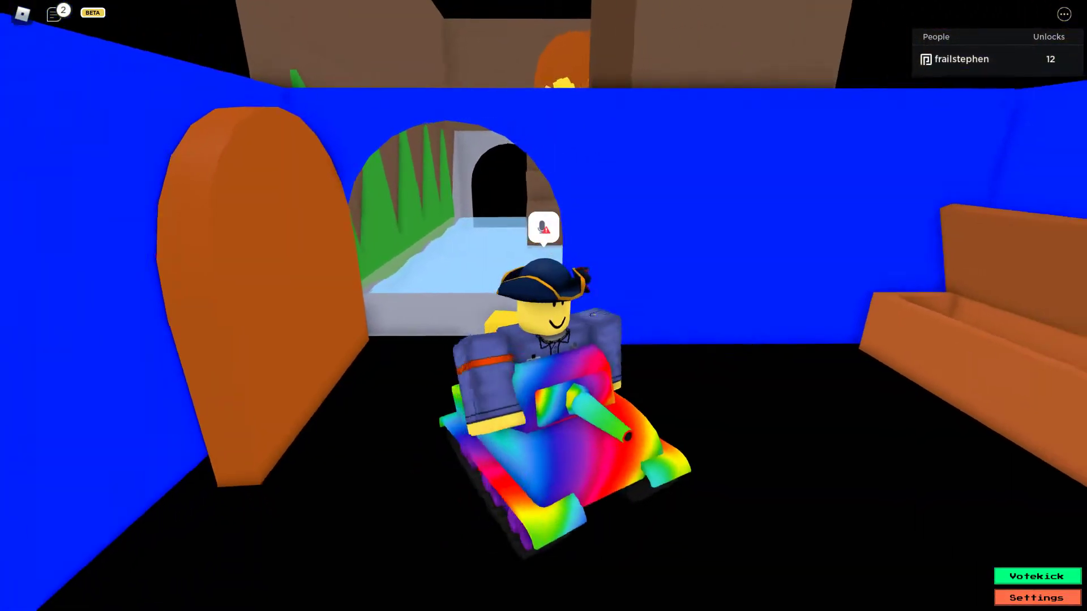
{"action": "key", "text": "s"}
{"action": "key", "text": "s"}
{"action": "key", "text": "s"}
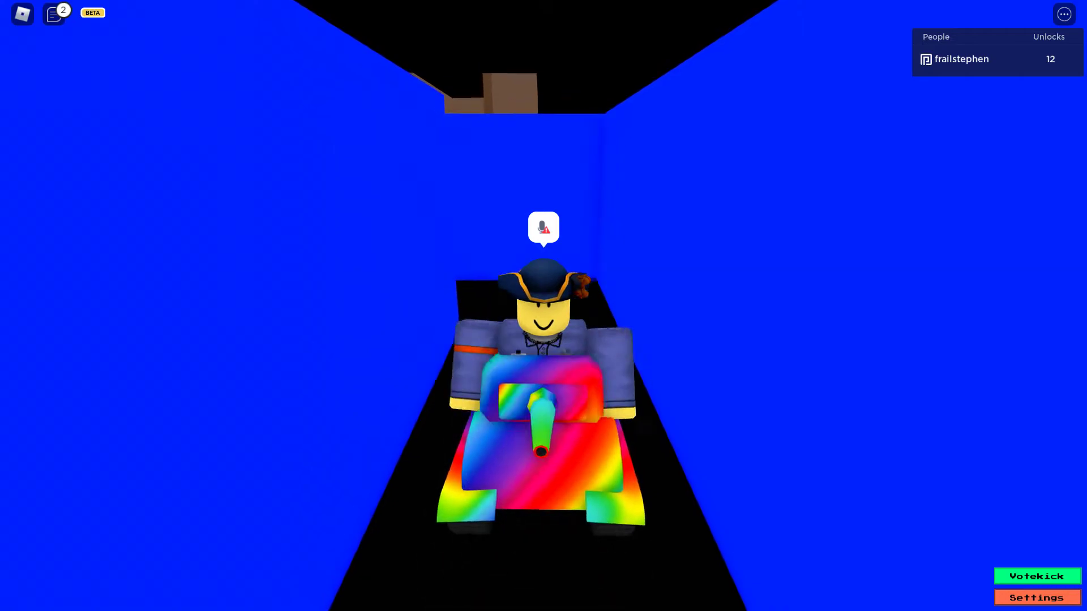
Step: Reverse through the grey room into the orange kitchen, then drive forward through the kitchen doorway
{"action": "key", "text": "s"}
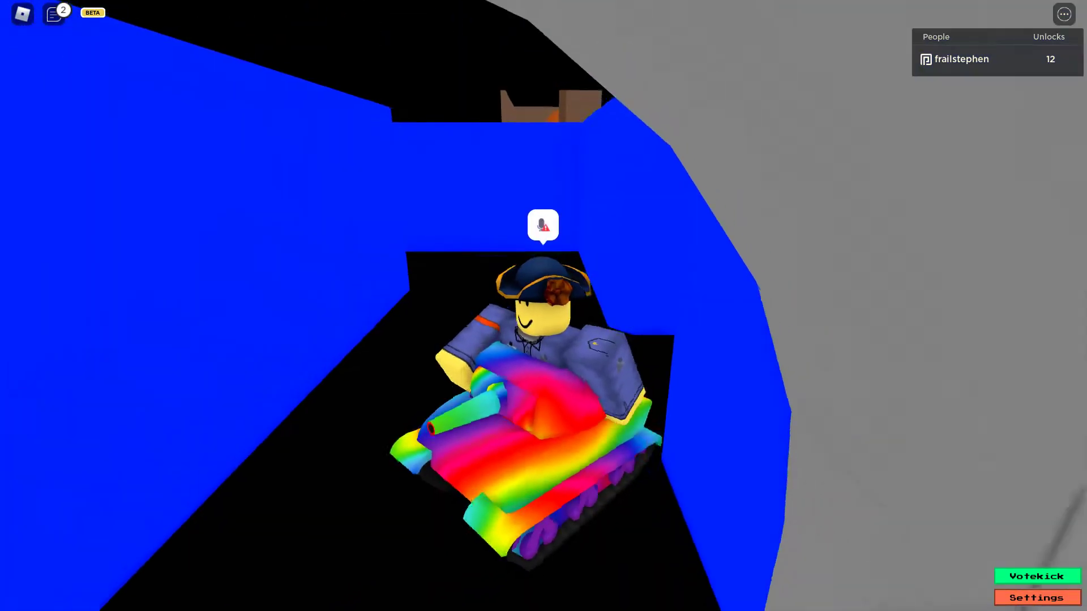
{"action": "key", "text": "s"}
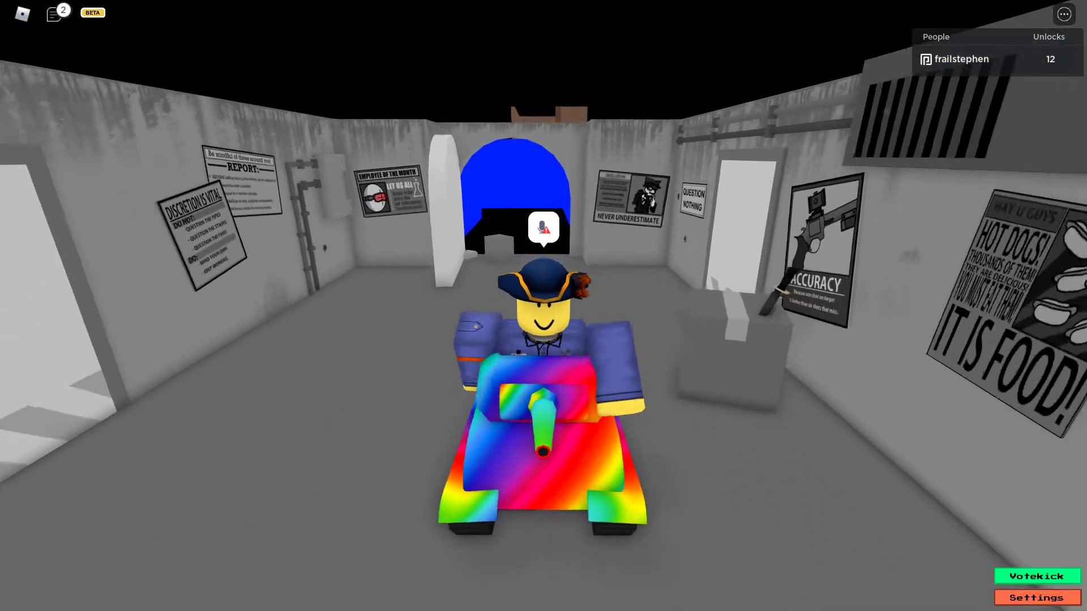
{"action": "key", "text": "s"}
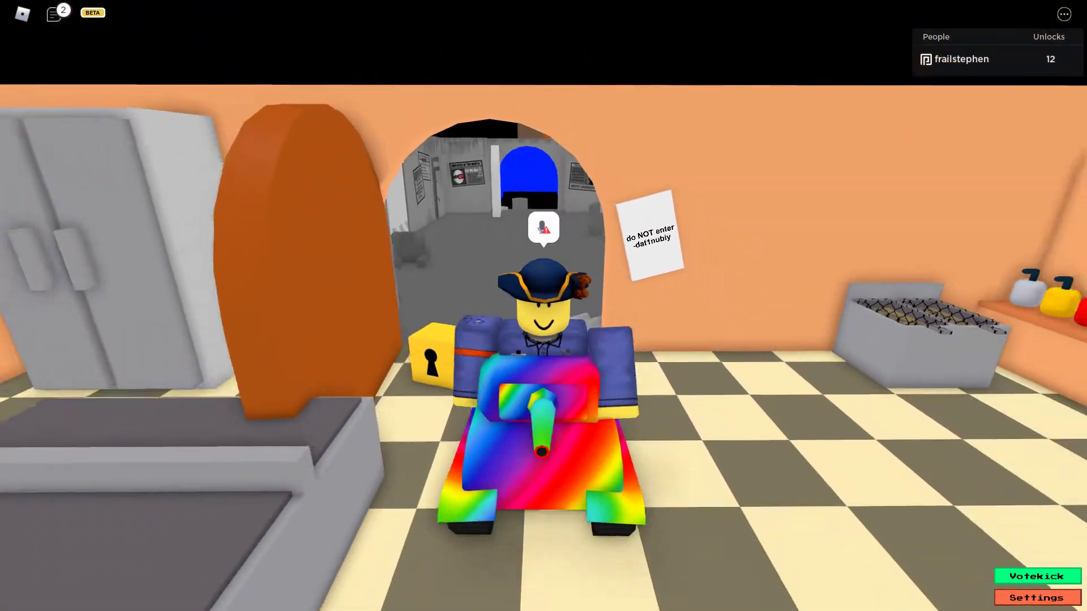
{"action": "key", "text": "s"}
{"action": "key", "text": "s"}
{"action": "key", "text": "w"}
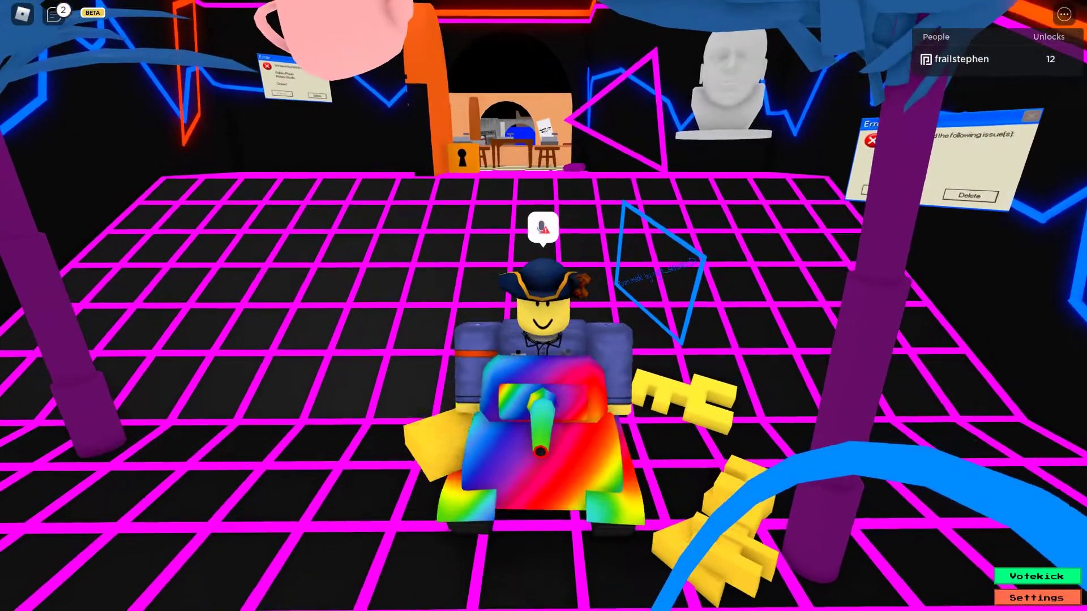
{"action": "key", "text": "w"}
{"action": "key", "text": "w"}
{"action": "key", "text": "w"}
{"action": "key", "text": "w"}
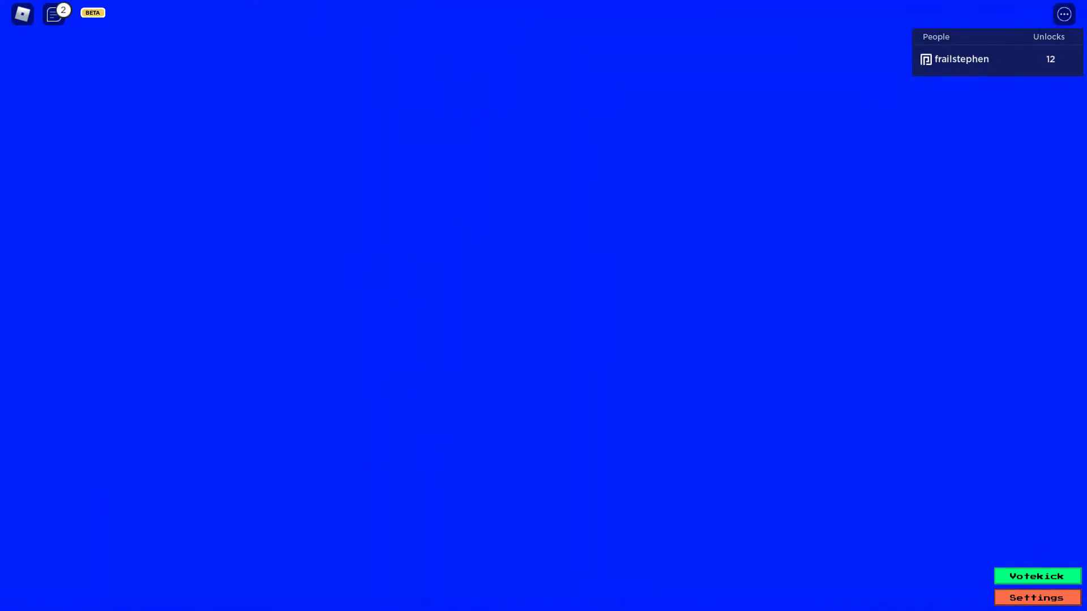
Step: Climb the stairs toward the golden gears, then reverse back down into the blue room
{"action": "key", "text": "w"}
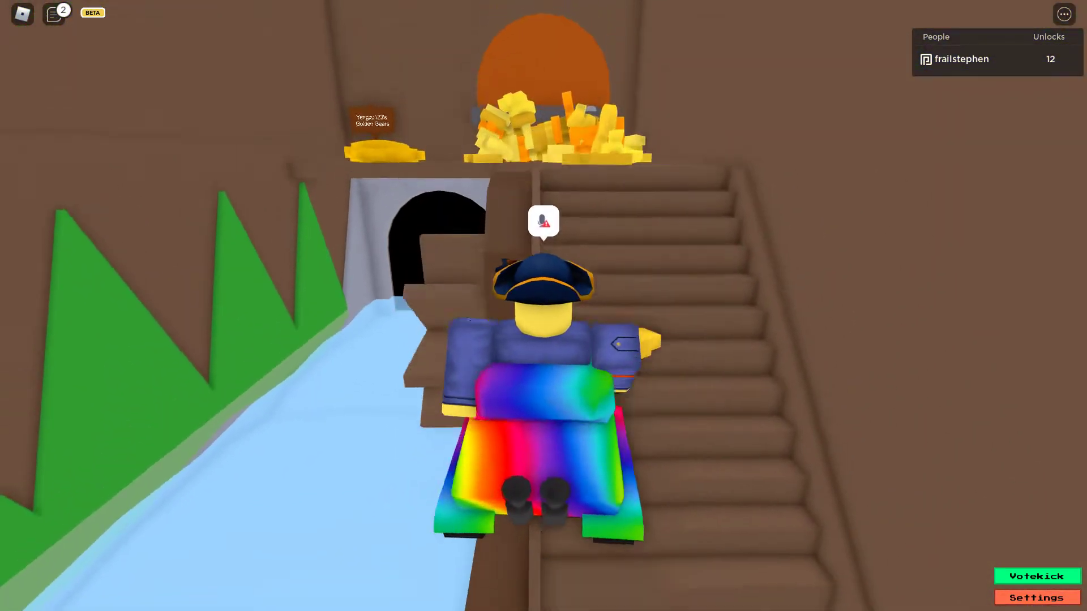
{"action": "key", "text": "w"}
{"action": "key", "text": "w"}
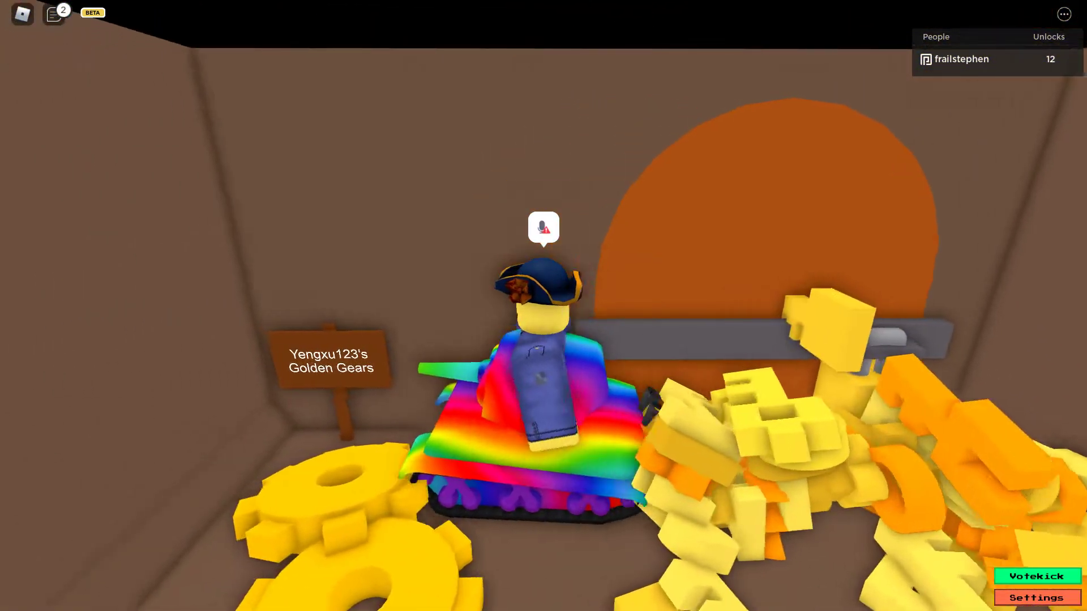
{"action": "key", "text": "s"}
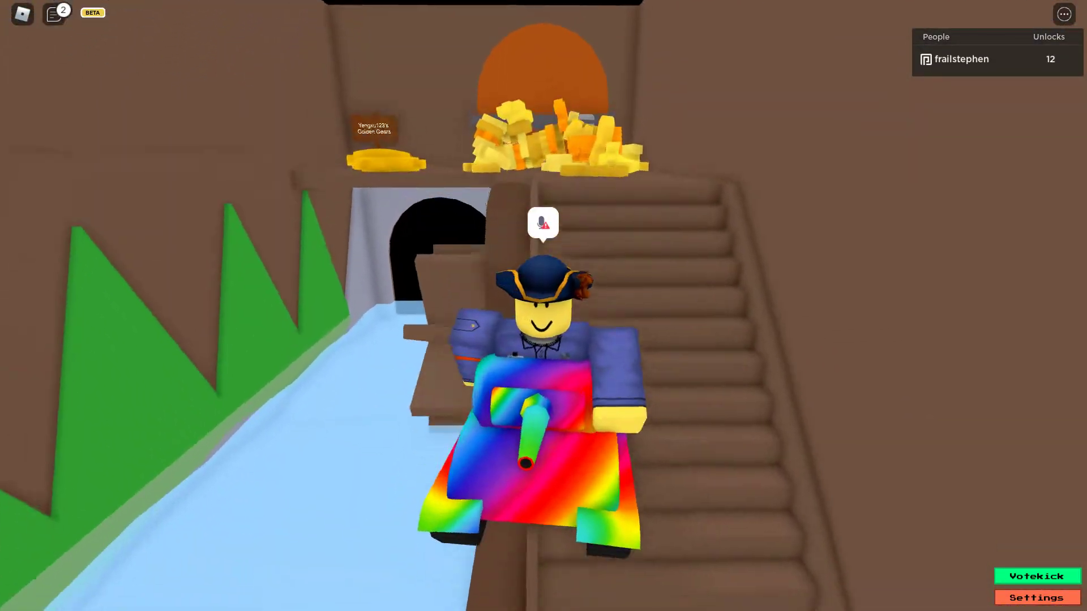
{"action": "scroll", "coordinate": [544, 307], "scroll_direction": "up", "scroll_amount": 3}
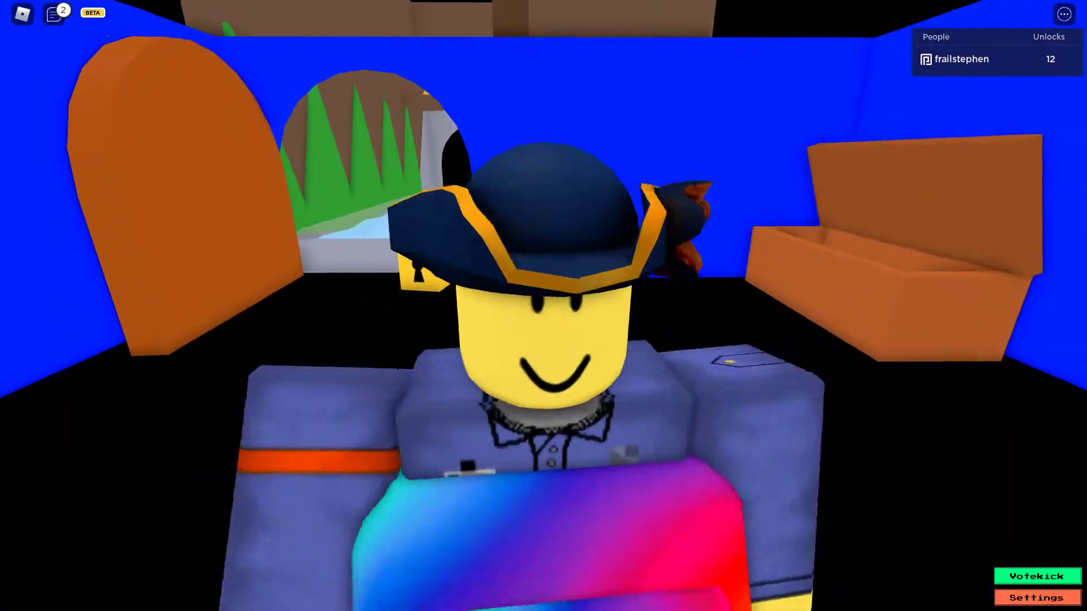
{"action": "scroll", "coordinate": [544, 306], "scroll_direction": "down", "scroll_amount": 3}
{"action": "scroll", "coordinate": [544, 306], "scroll_direction": "up", "scroll_amount": 4}
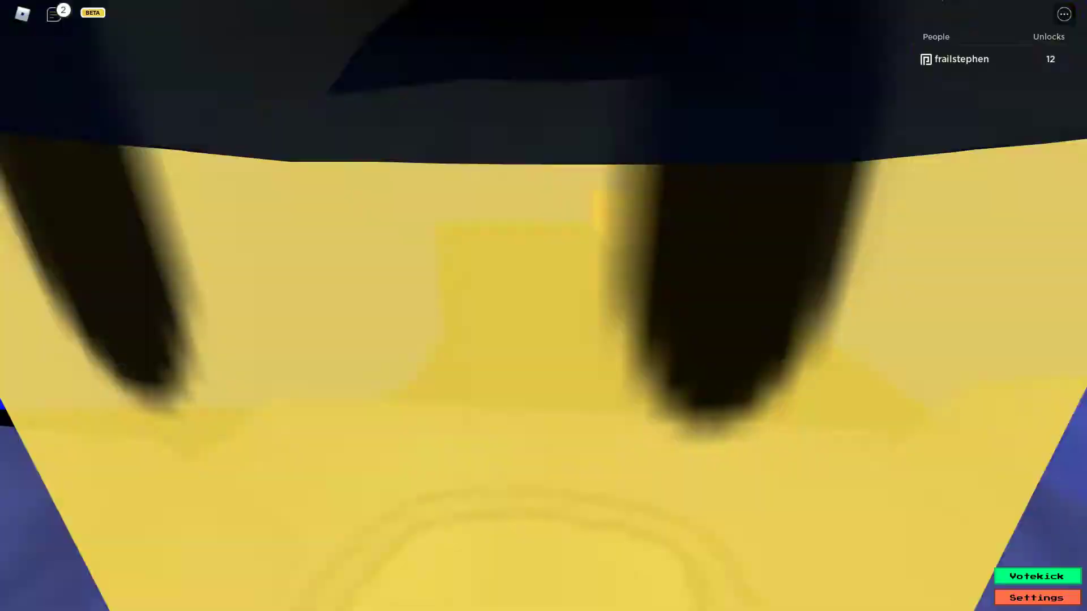
{"action": "scroll", "coordinate": [544, 305], "scroll_direction": "down", "scroll_amount": 4}
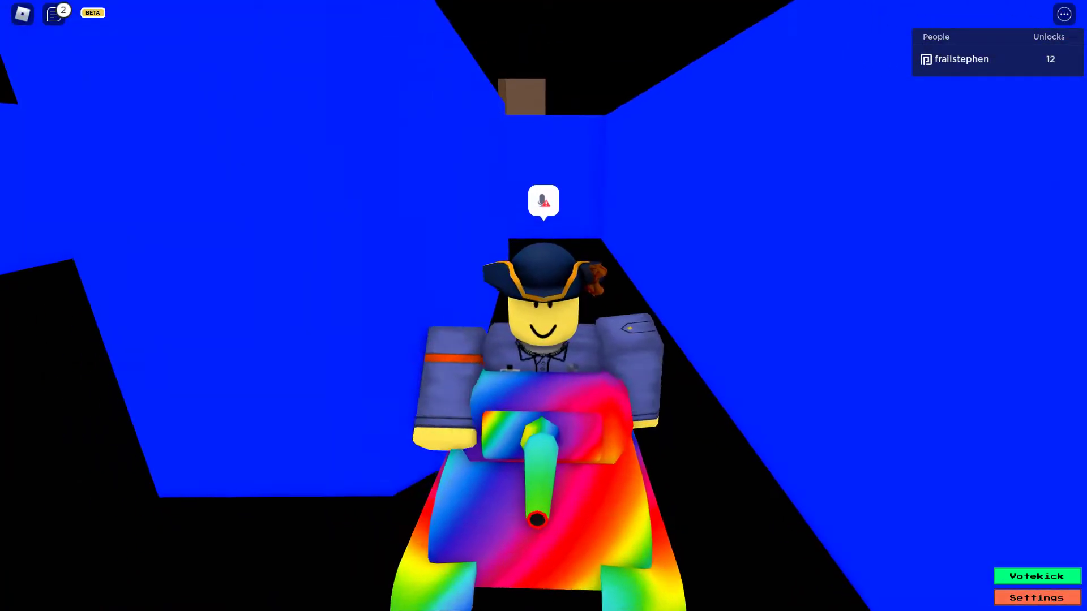
Step: Reverse through the grey room and kitchen into the neon room, then drive forward into the grey poster room
{"action": "key", "text": "s"}
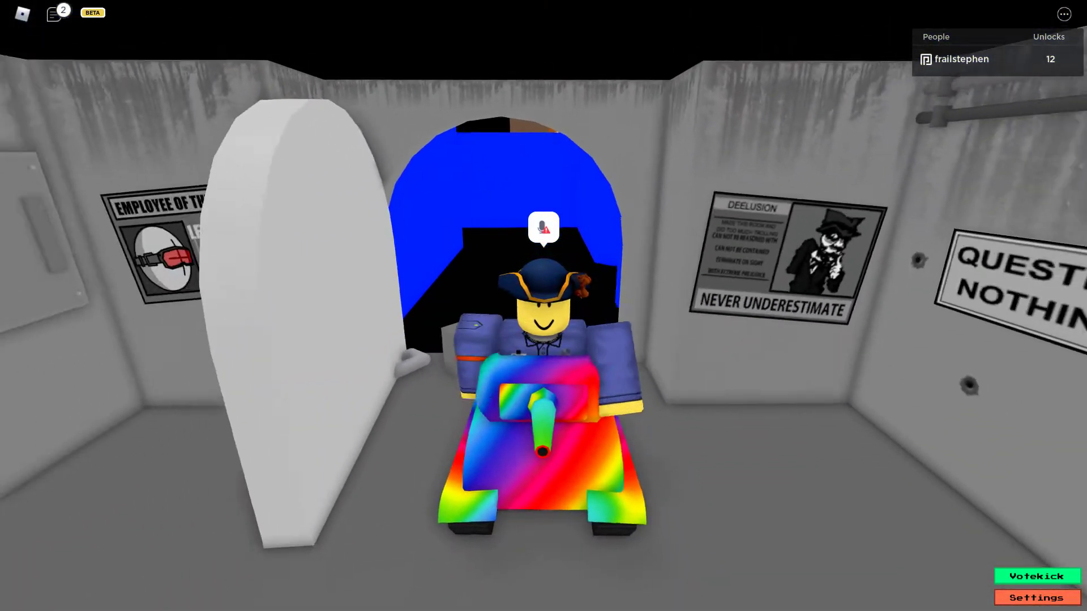
{"action": "key", "text": "s"}
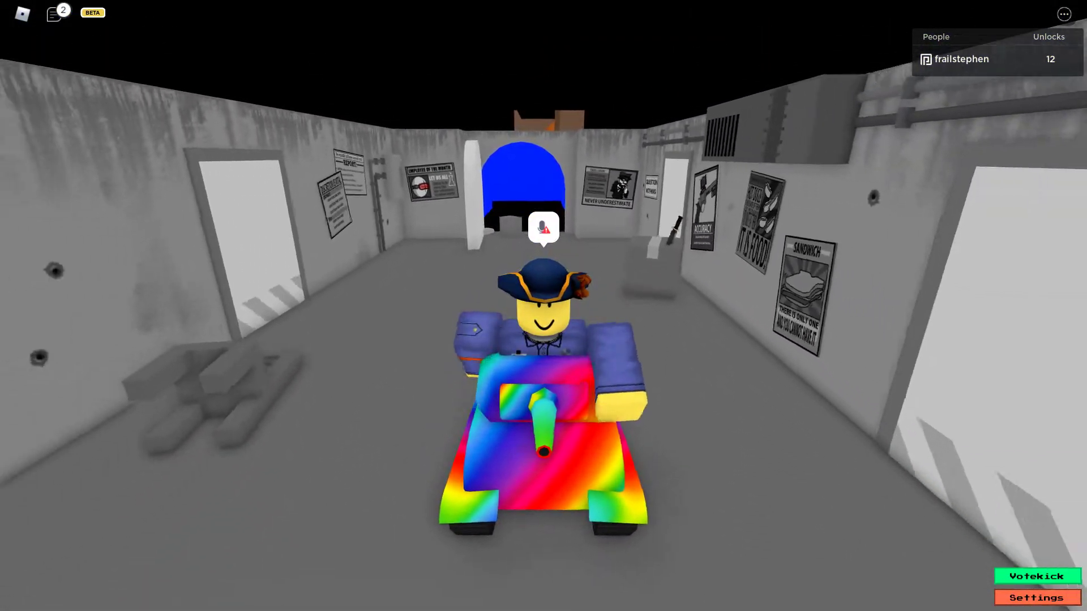
{"action": "key", "text": "s"}
{"action": "key", "text": "s"}
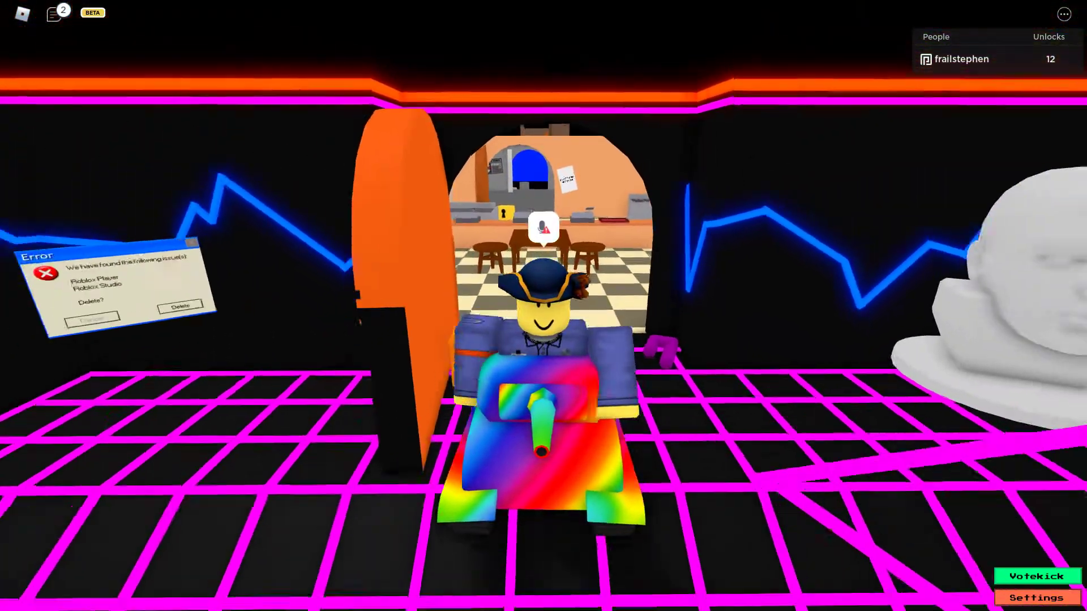
{"action": "key", "text": "w"}
{"action": "key", "text": "w"}
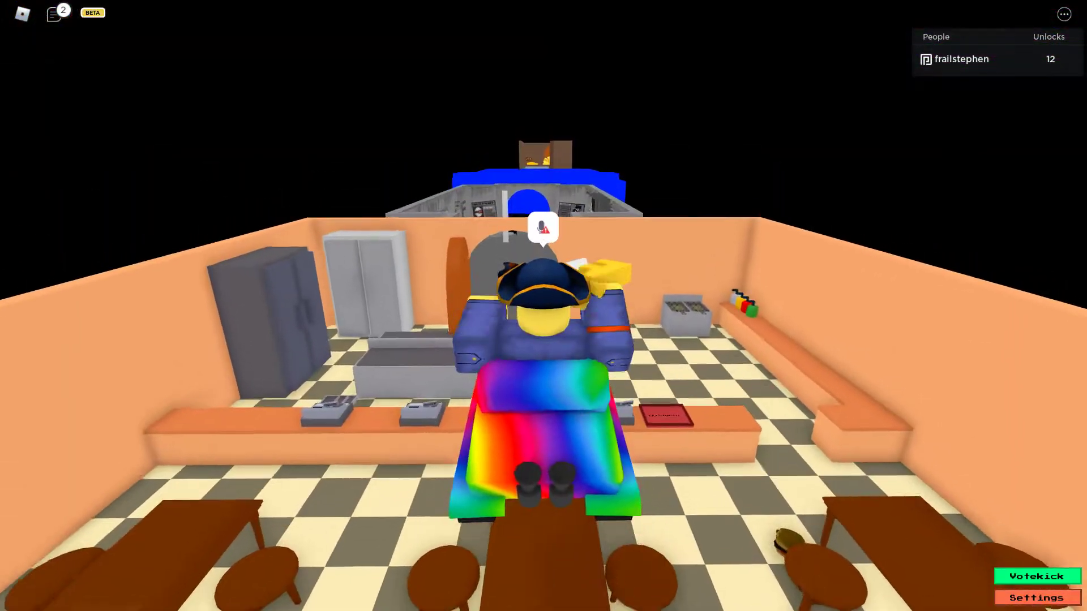
{"action": "key", "text": "w"}
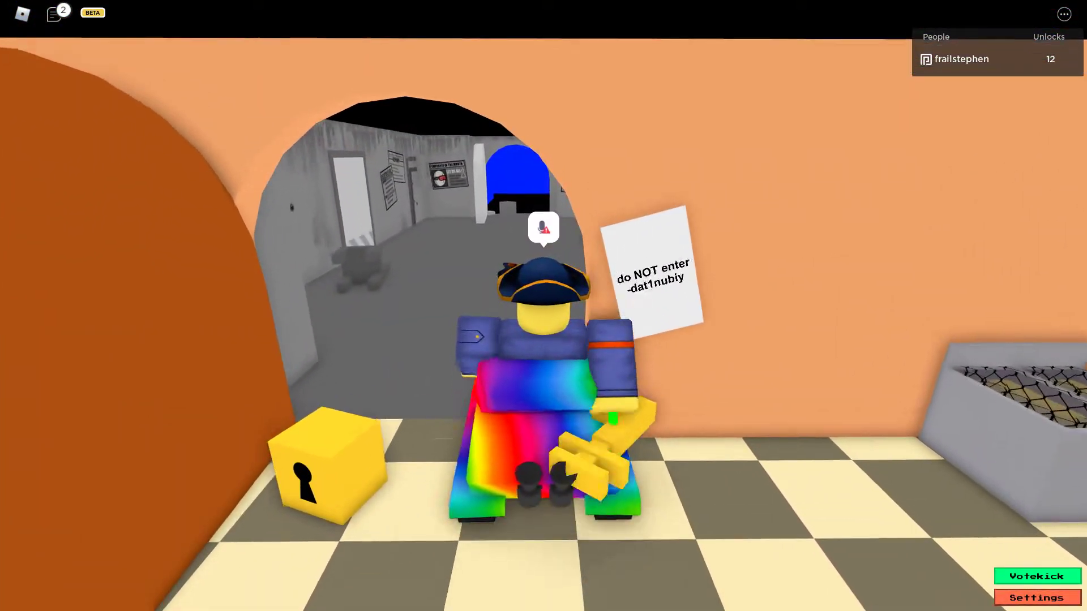
{"action": "key", "text": "w"}
{"action": "key", "text": "w"}
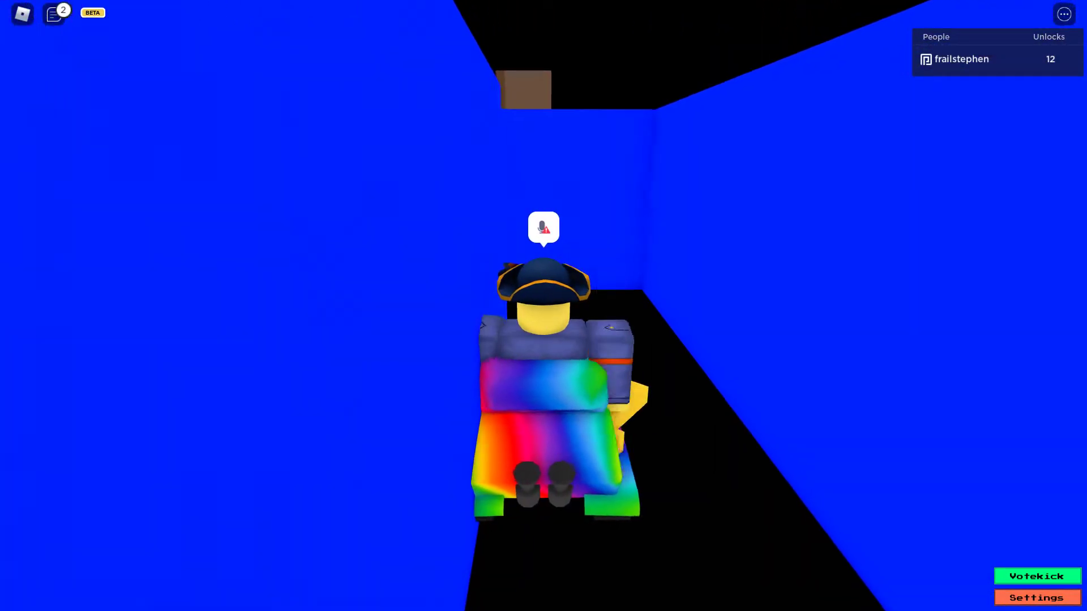
Step: Turn the tank in the blue room and climb the stairs toward the golden gears
{"action": "key", "text": "w"}
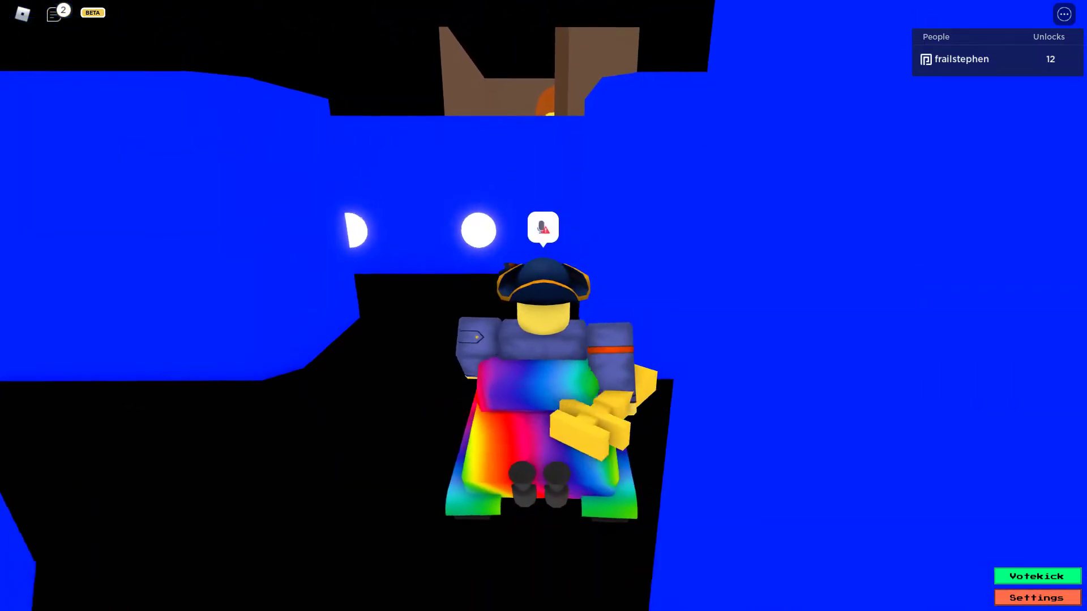
{"action": "key", "text": "w"}
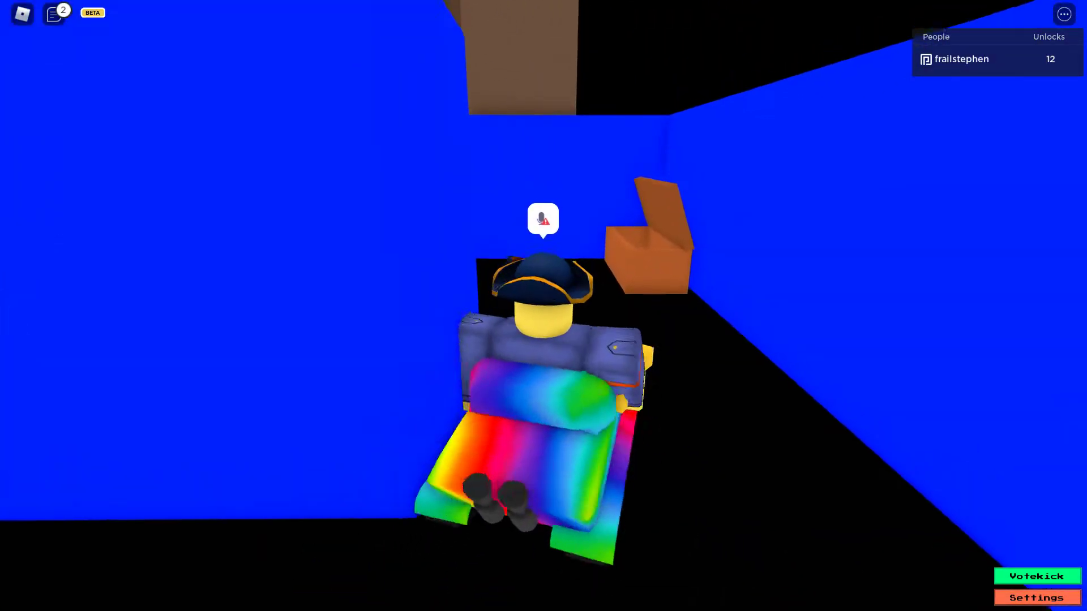
{"action": "key", "text": "w"}
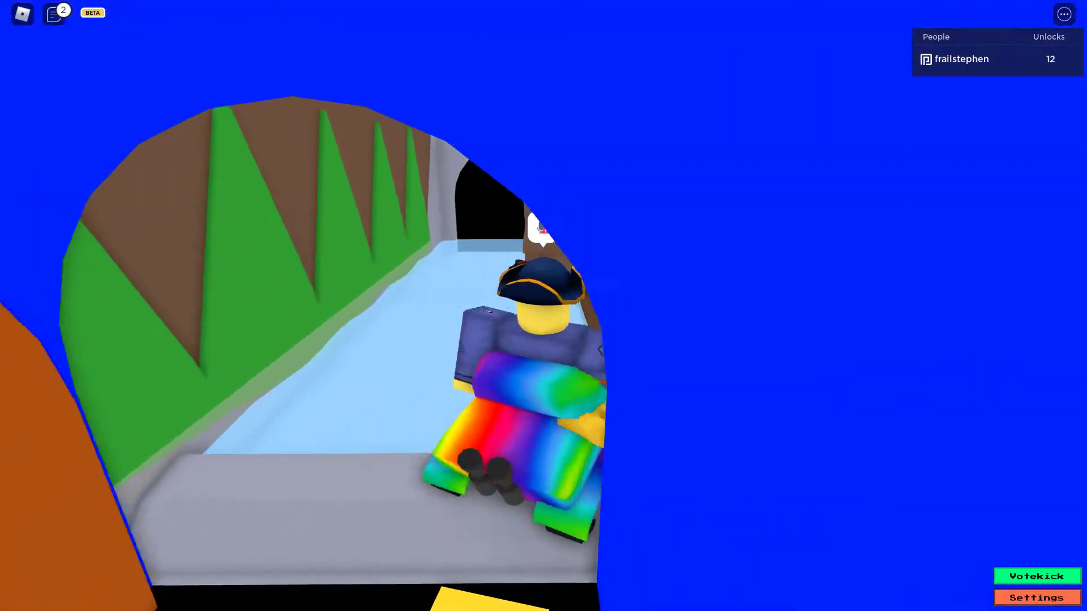
{"action": "key", "text": "w"}
{"action": "key", "text": "w"}
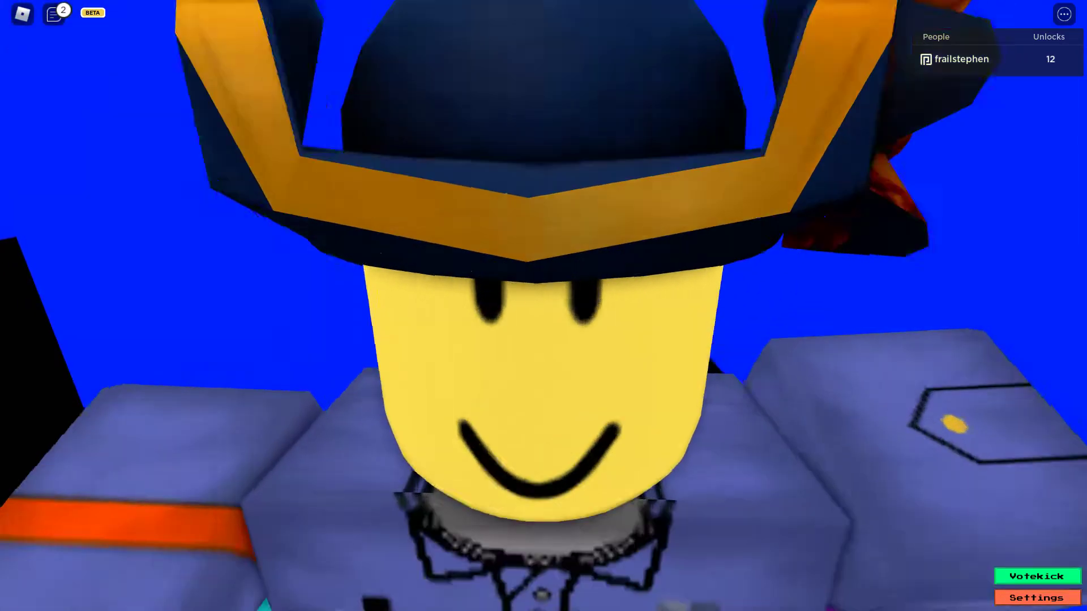
Step: Reverse through the grey room and arched kitchen doorway into the neon room
{"action": "left_click_drag", "start_coordinate": [543, 339], "coordinate": [543, 255]}
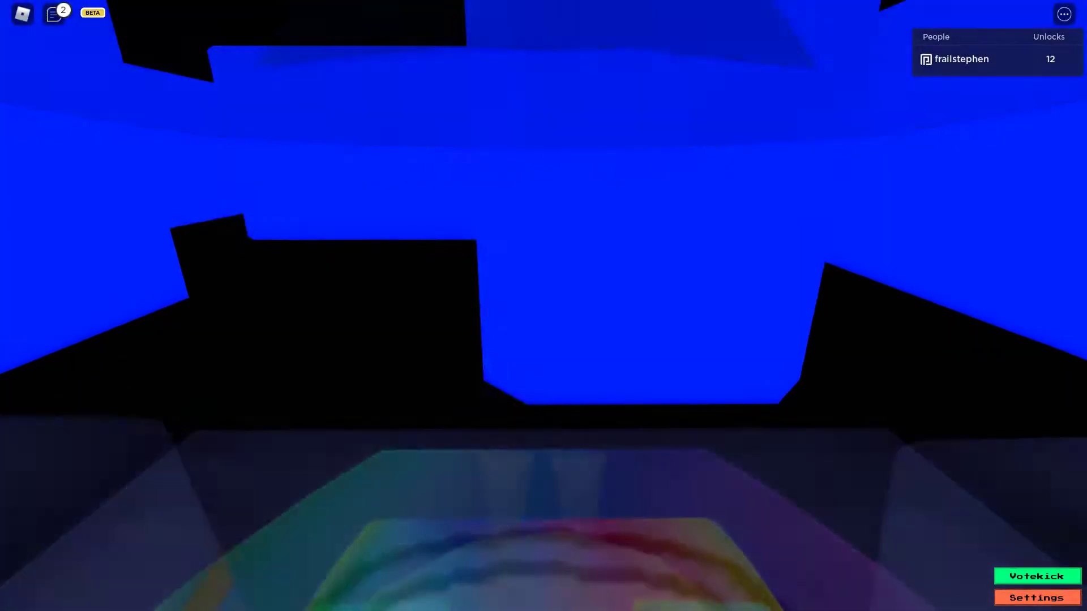
{"action": "key", "text": "s"}
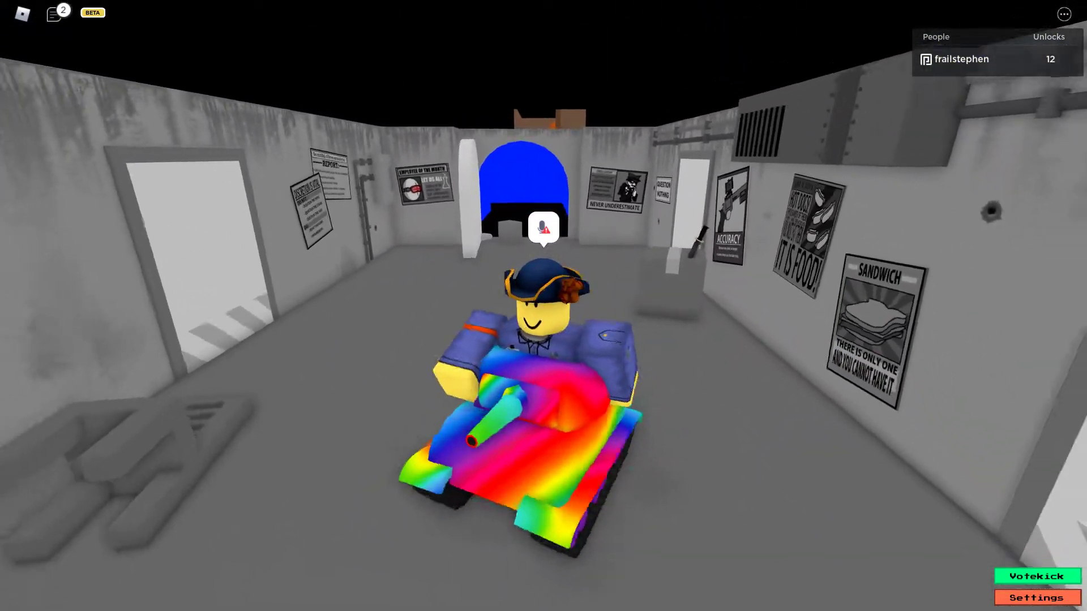
{"action": "key", "text": "s"}
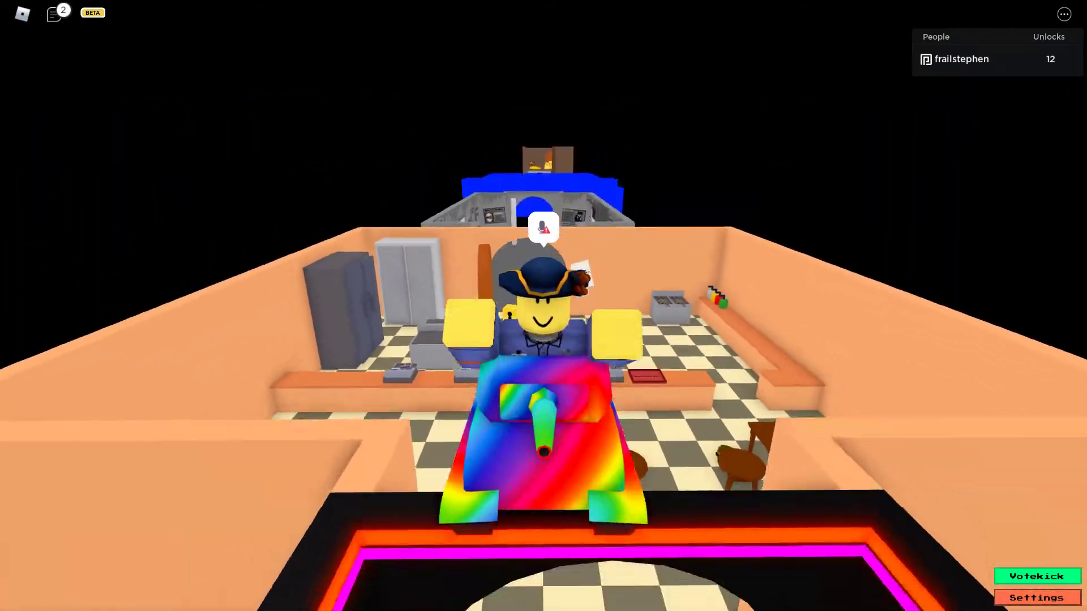
{"action": "key", "text": "s"}
{"action": "left_click_drag", "start_coordinate": [544, 340], "coordinate": [595, 323]}
Step: Drive forward across the neon room, kitchen and grey room back into the blue tunnel
{"action": "key", "text": "w"}
{"action": "key", "text": "w"}
{"action": "key", "text": "w"}
{"action": "key", "text": "w"}
{"action": "key", "text": "w"}
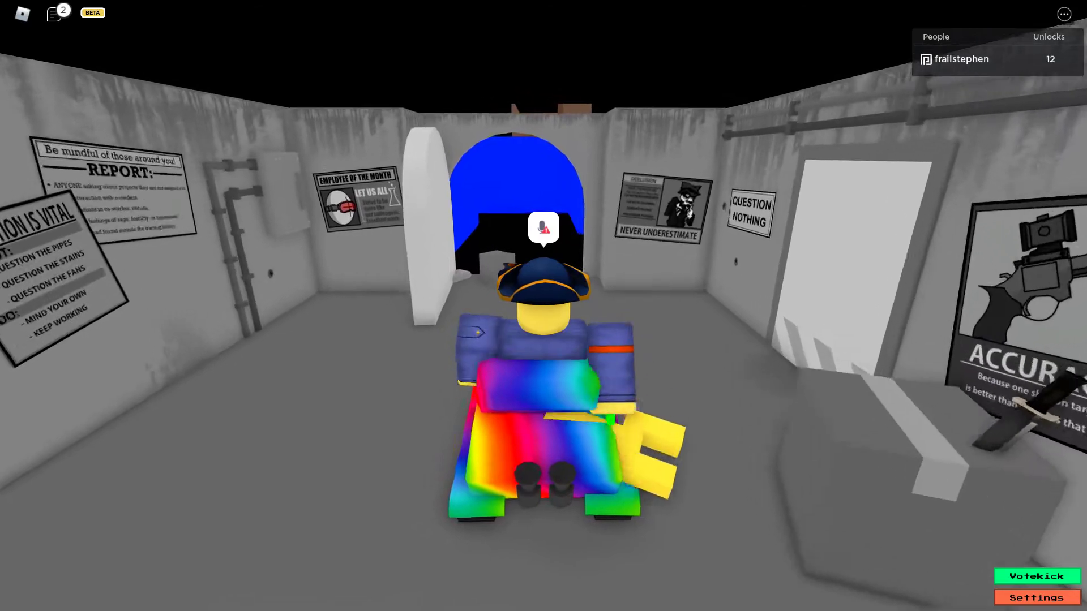
{"action": "key", "text": "w"}
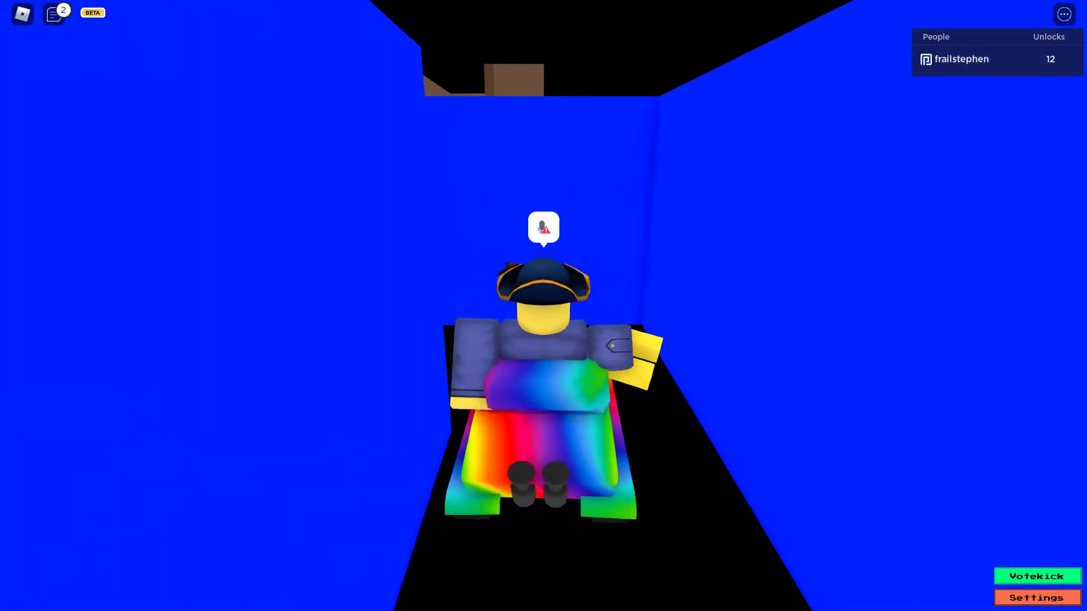
{"action": "key", "text": "w"}
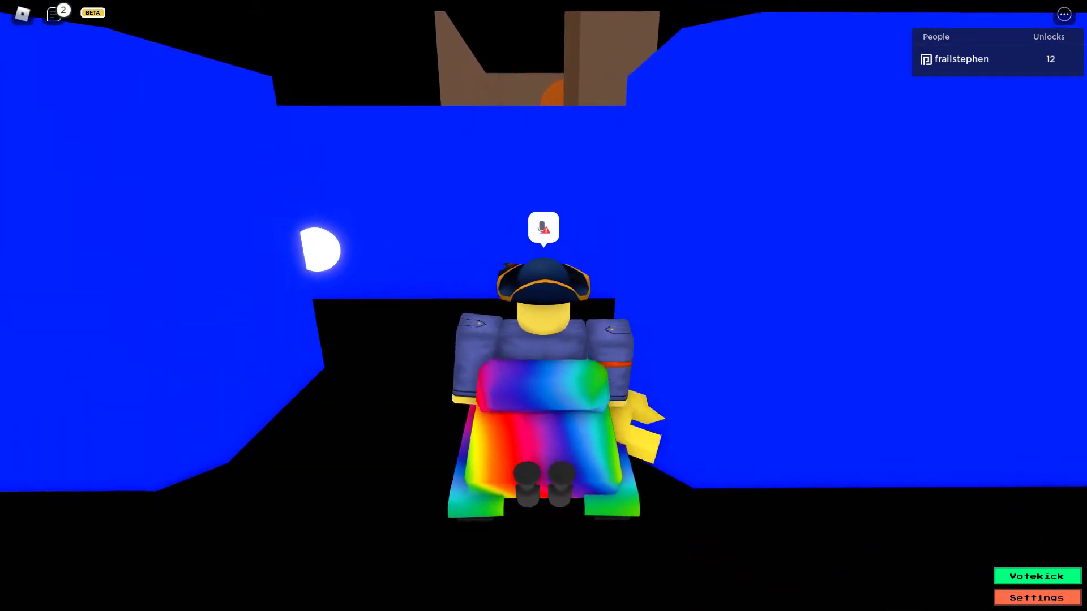
{"action": "key", "text": "w"}
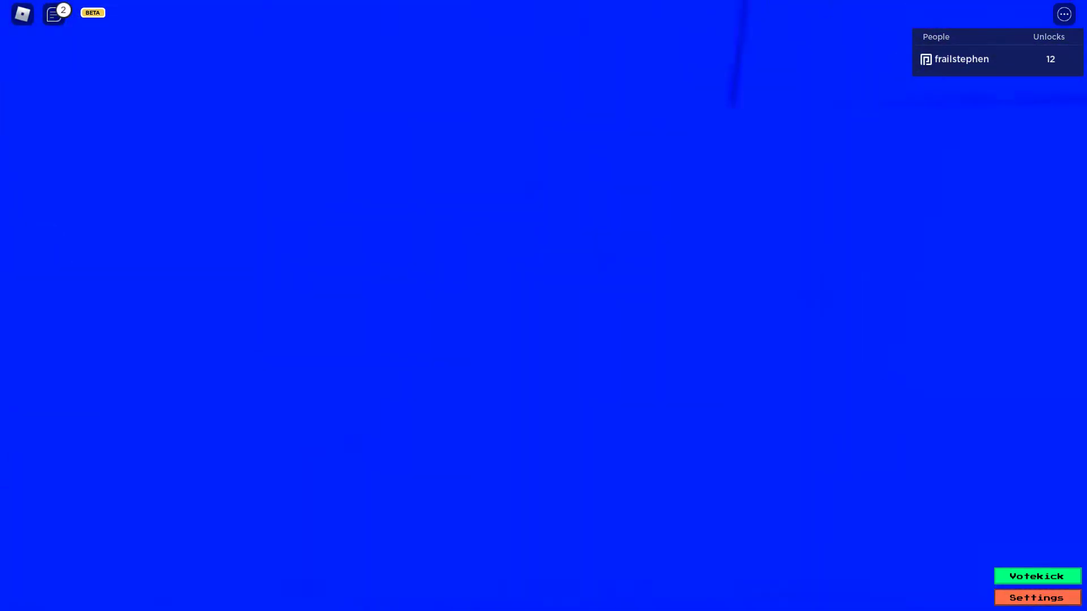
Step: Drive through the tunnel, climb the brown gear room stairs, and return to the blue room
{"action": "key", "text": "w"}
{"action": "key", "text": "w"}
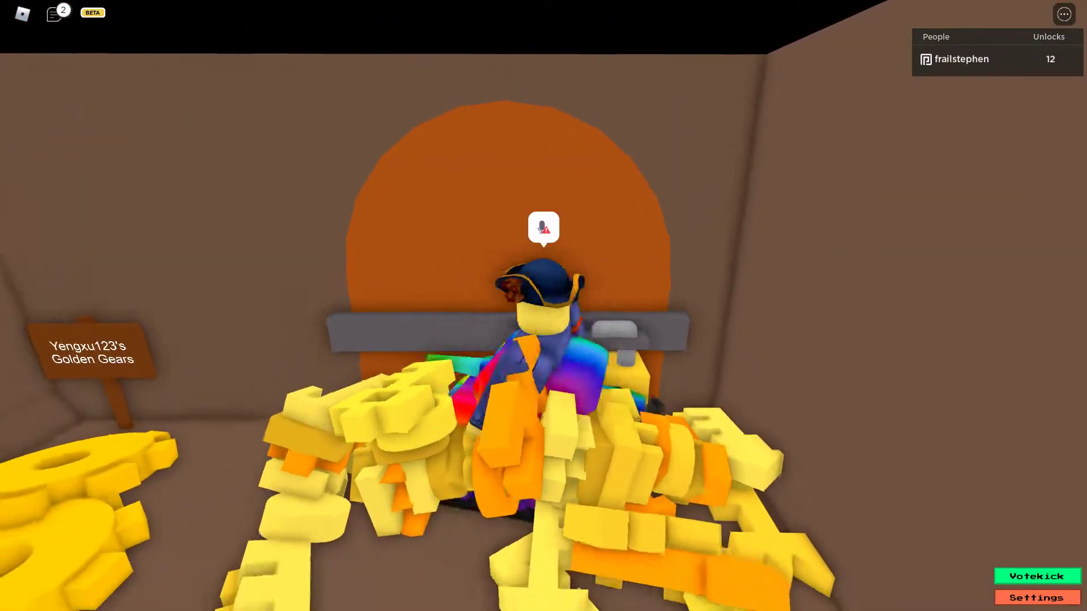
{"action": "key", "text": "s"}
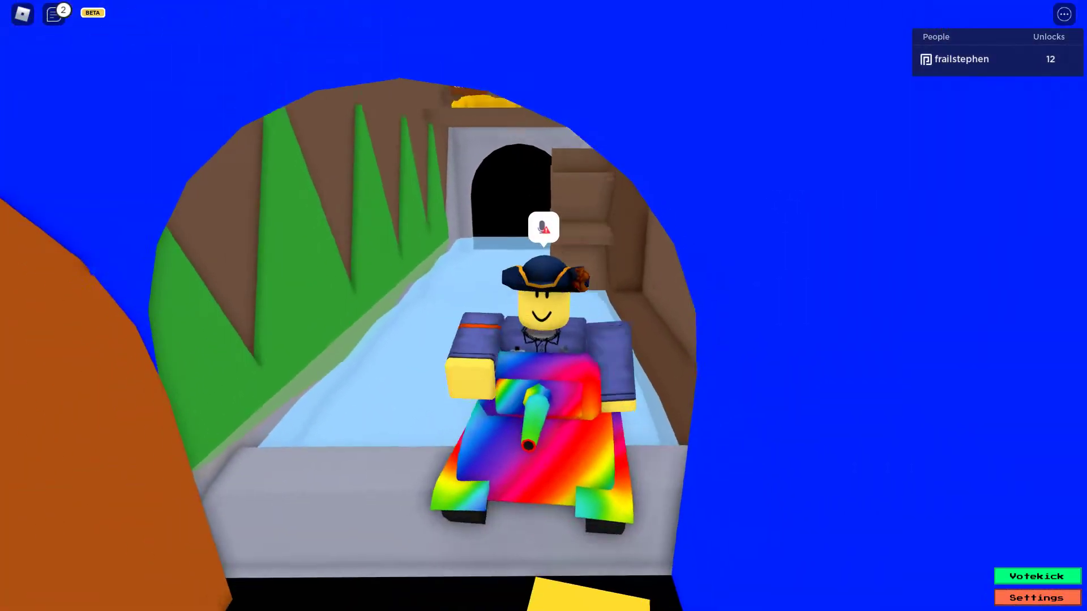
{"action": "key", "text": "s"}
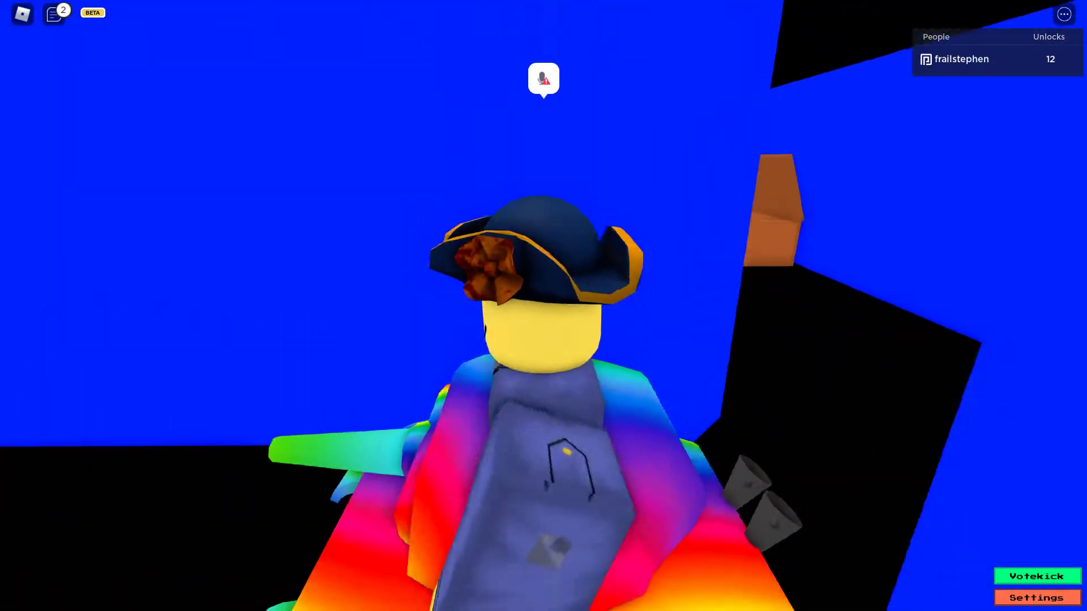
{"action": "left_click_drag", "start_coordinate": [544, 305], "coordinate": [679, 256]}
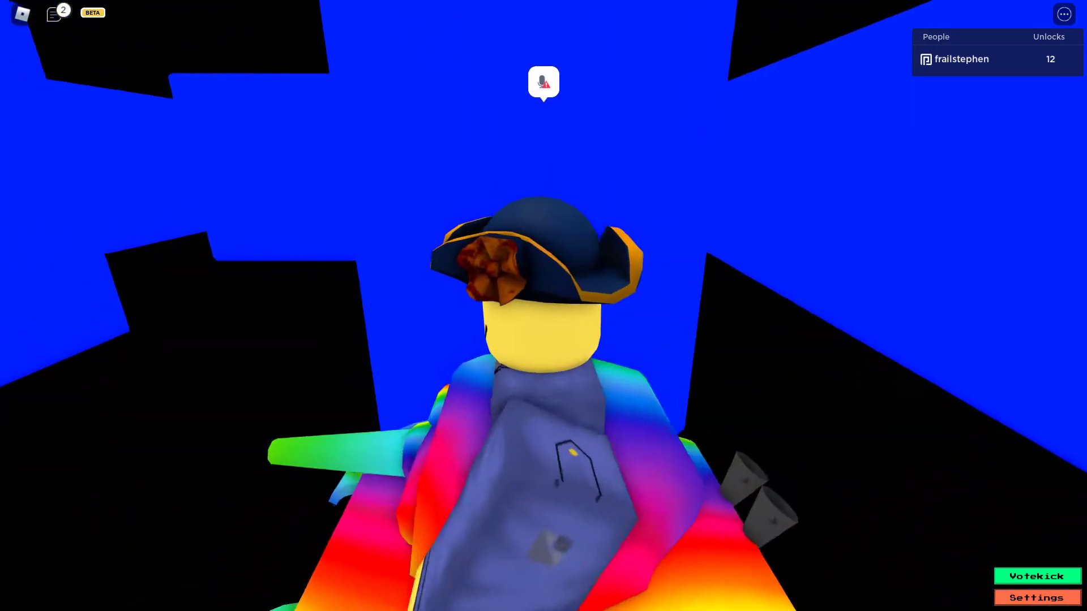
Step: Reverse the tank through the grey poster room and kitchen into the neon grid room
{"action": "key", "text": "s"}
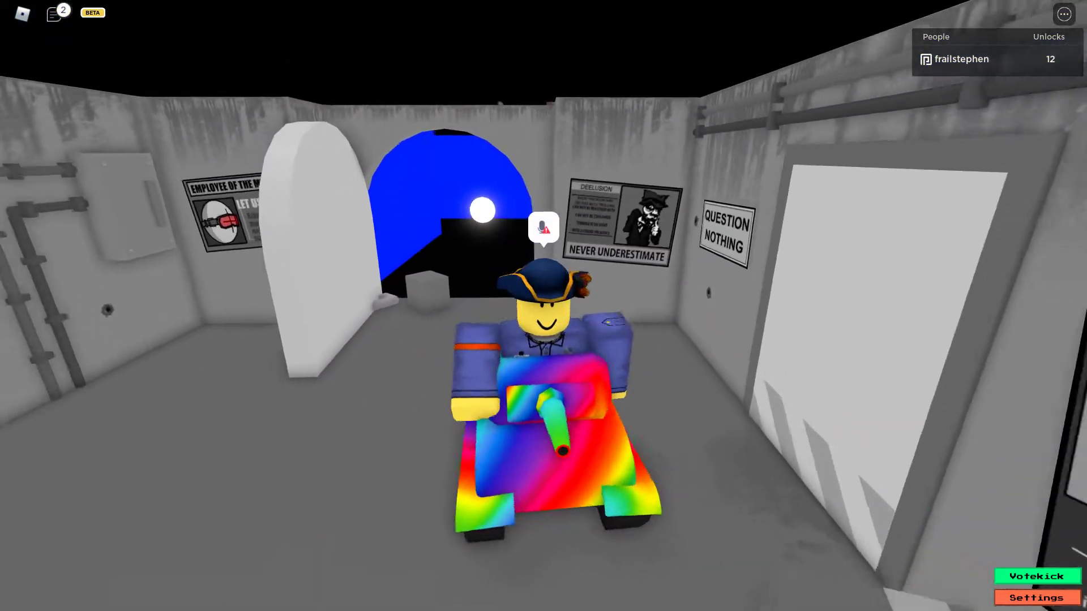
{"action": "key", "text": "s"}
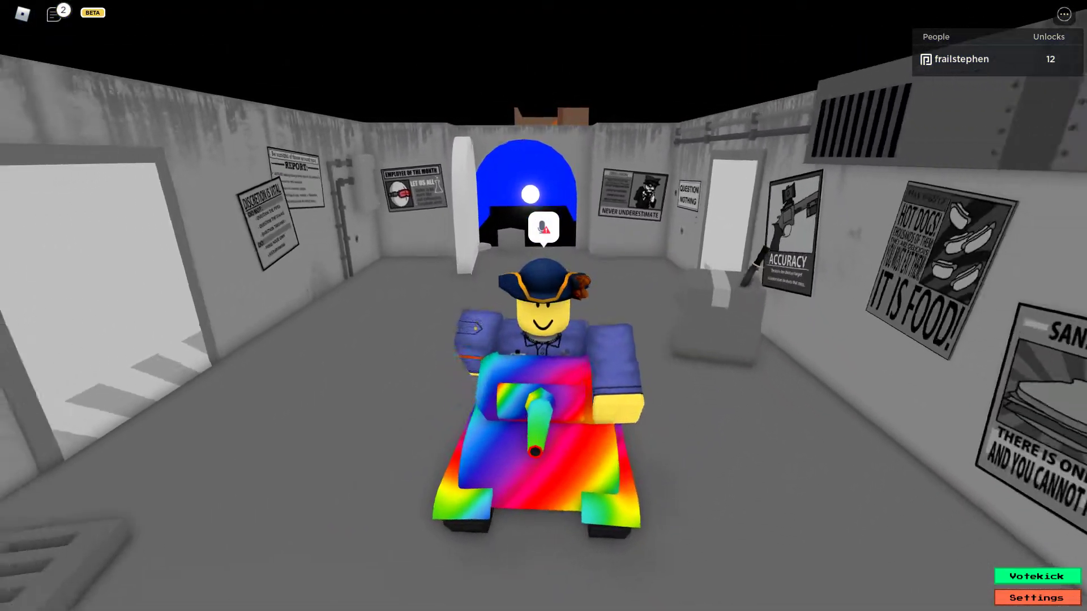
{"action": "key", "text": "s"}
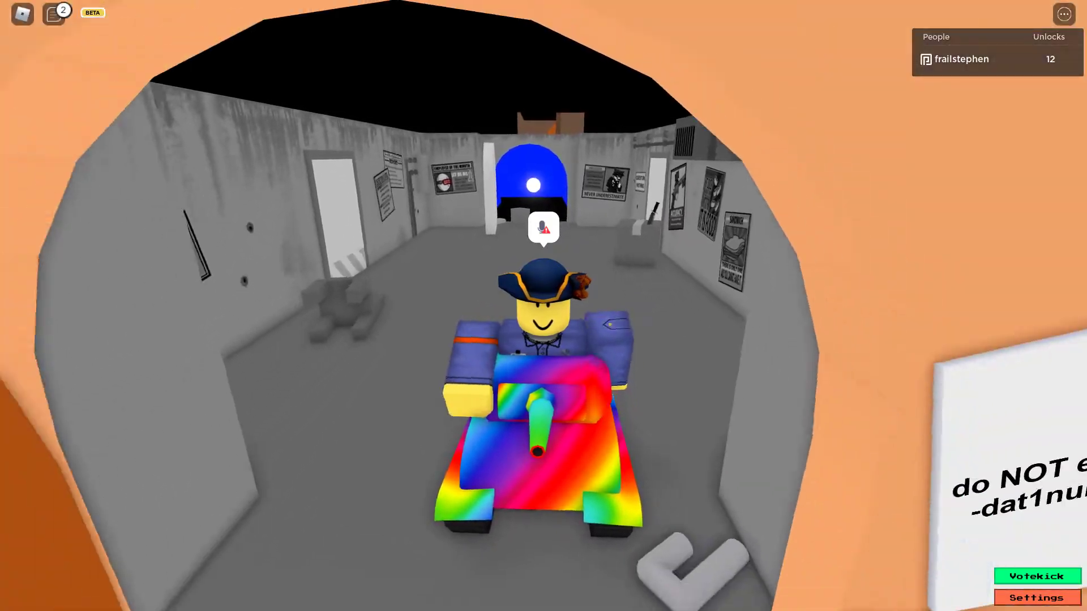
{"action": "key", "text": "s"}
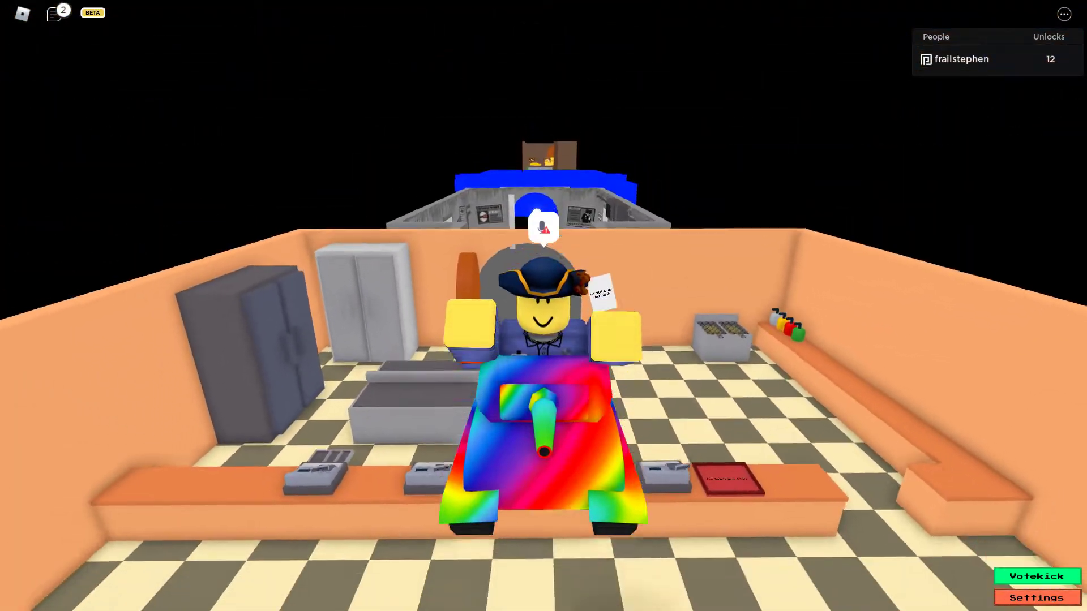
{"action": "key", "text": "s"}
Step: Drive forward through the kitchen and grey poster room into the blue room
{"action": "key", "text": "w"}
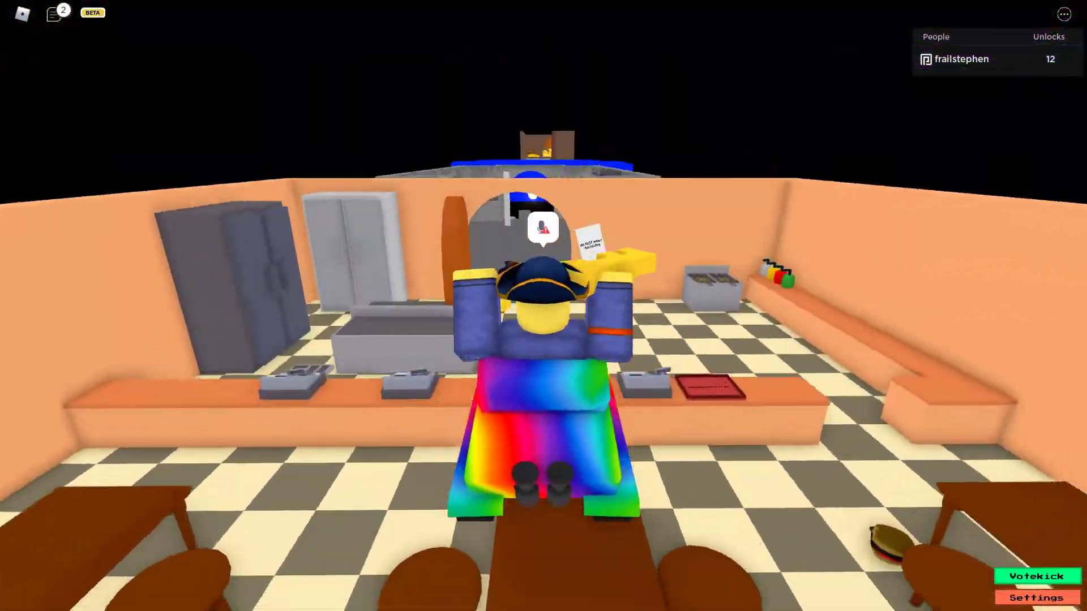
{"action": "key", "text": "w"}
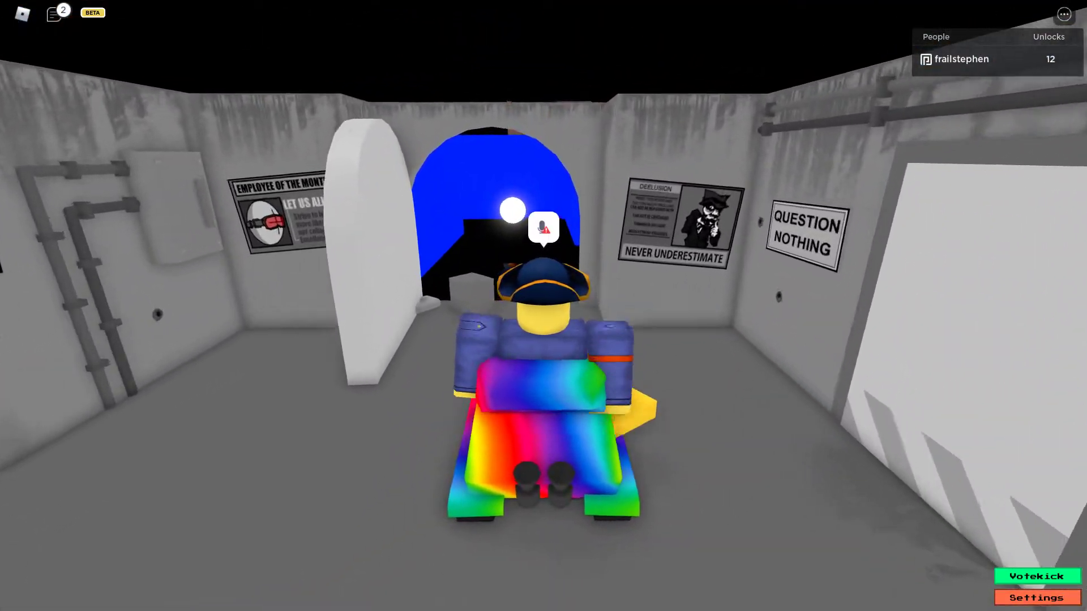
{"action": "key", "text": "w"}
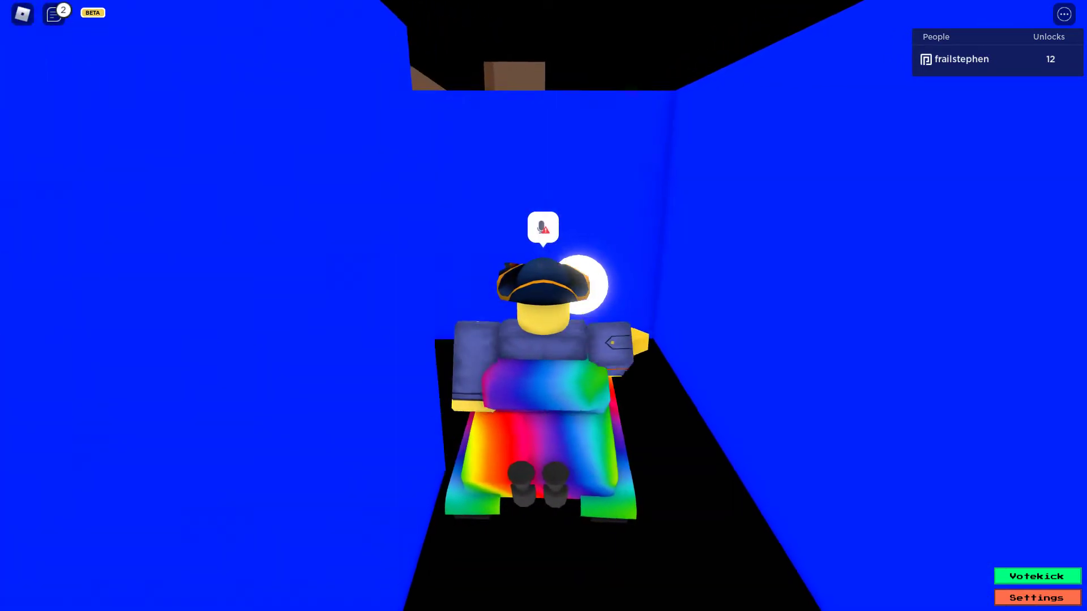
{"action": "left_click_drag", "start_coordinate": [544, 340], "coordinate": [425, 324]}
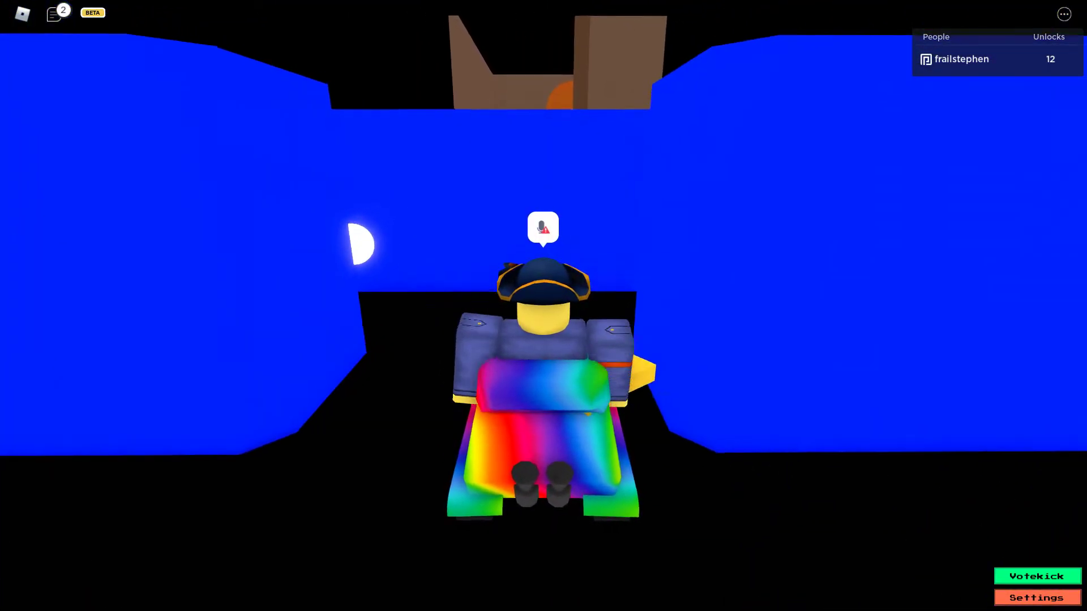
{"action": "left_click_drag", "start_coordinate": [543, 340], "coordinate": [680, 340]}
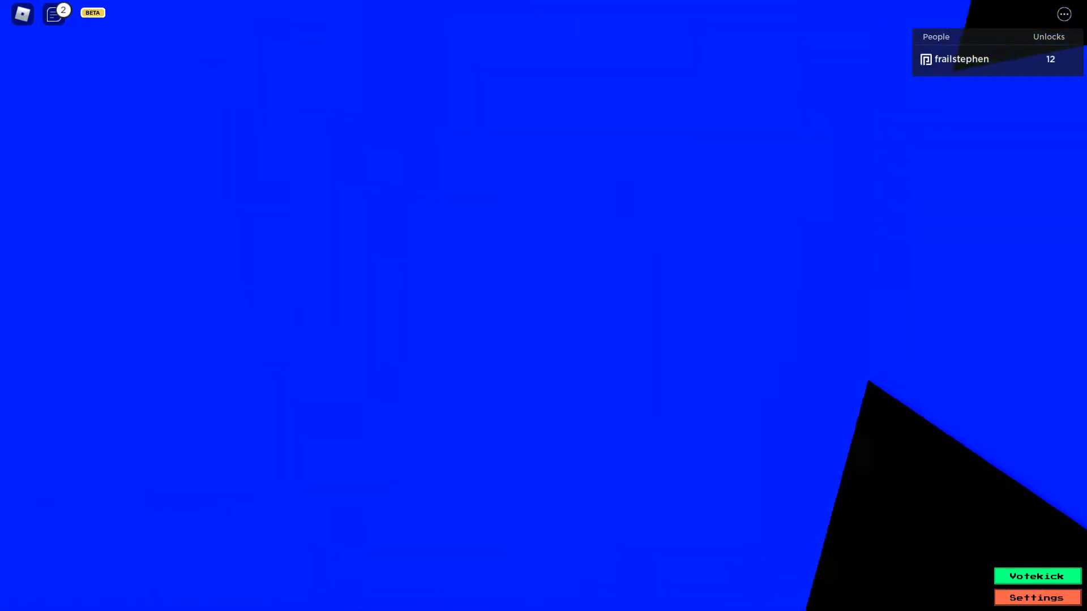
Step: Approach the gear room archway, then reverse through the blue, grey and kitchen rooms into the neon grid
{"action": "key", "text": "w"}
{"action": "key", "text": "w"}
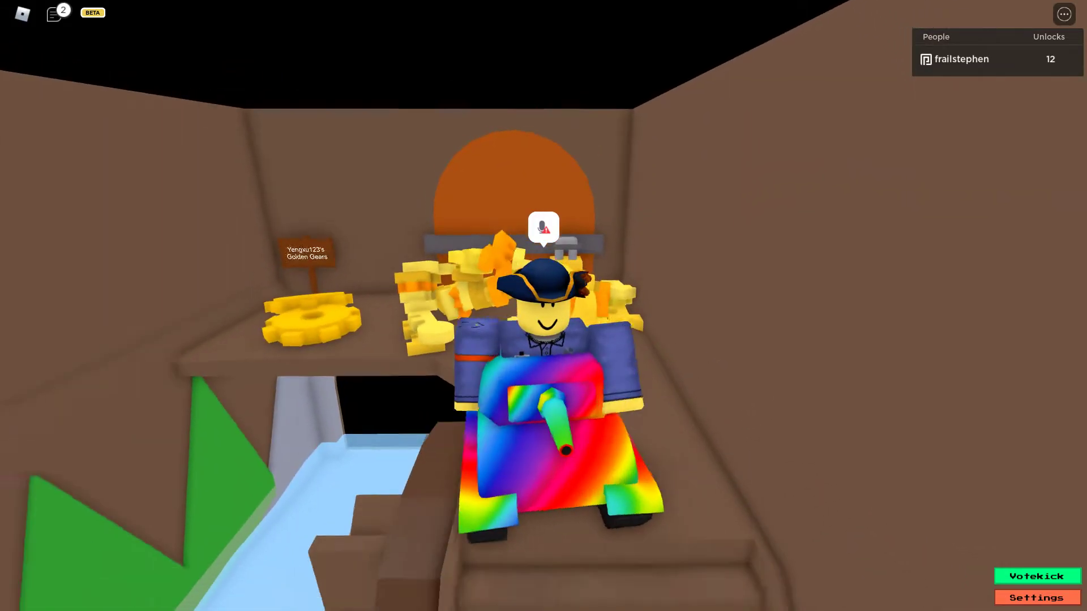
{"action": "key", "text": "s"}
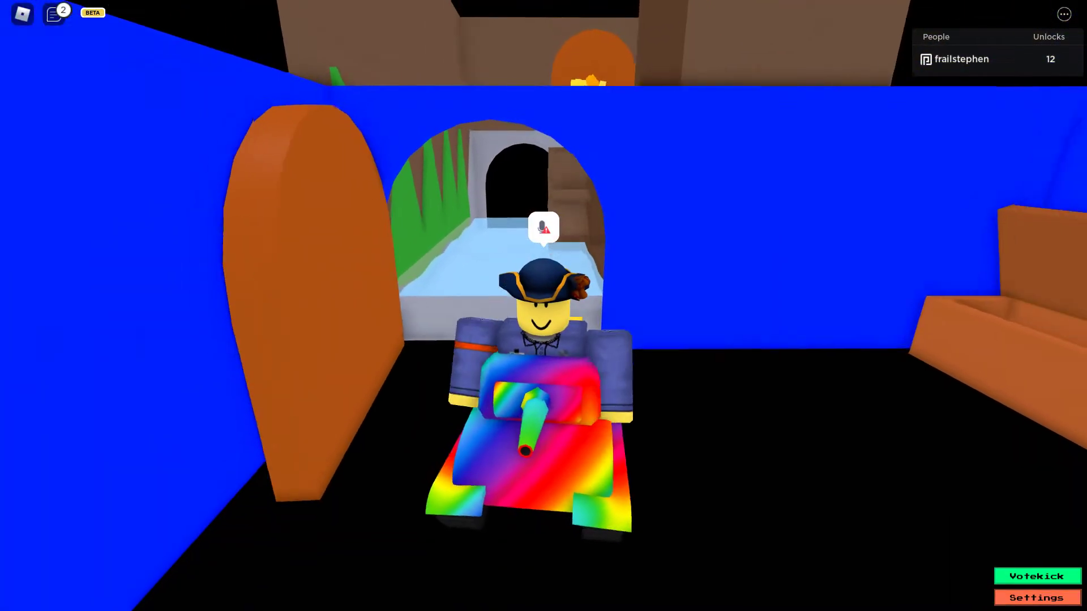
{"action": "scroll", "coordinate": [545, 306], "scroll_direction": "up", "scroll_amount": 3}
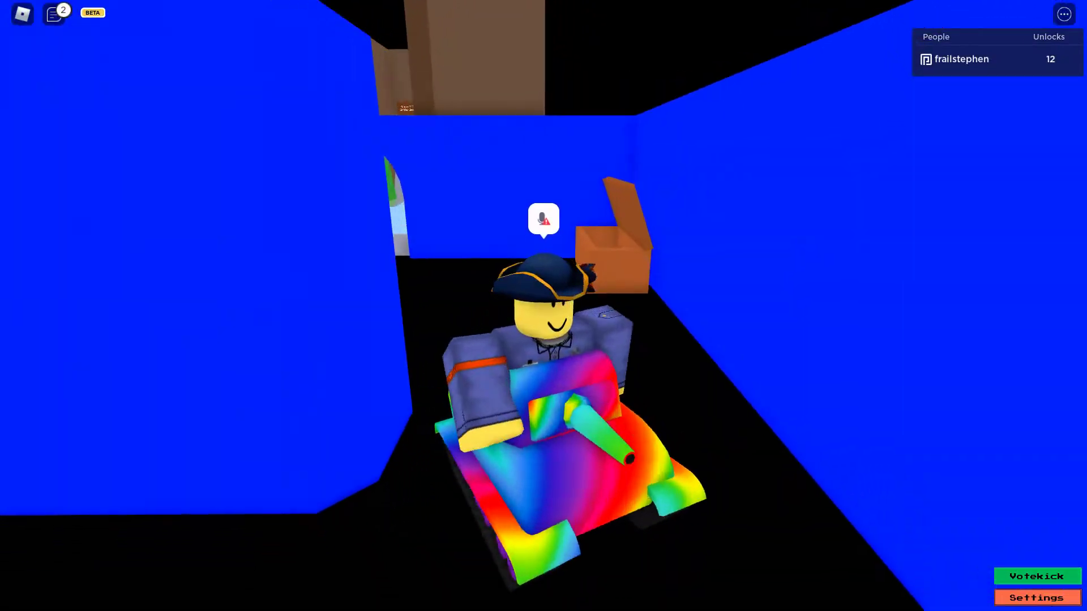
{"action": "scroll", "coordinate": [544, 305], "scroll_direction": "up", "scroll_amount": 3}
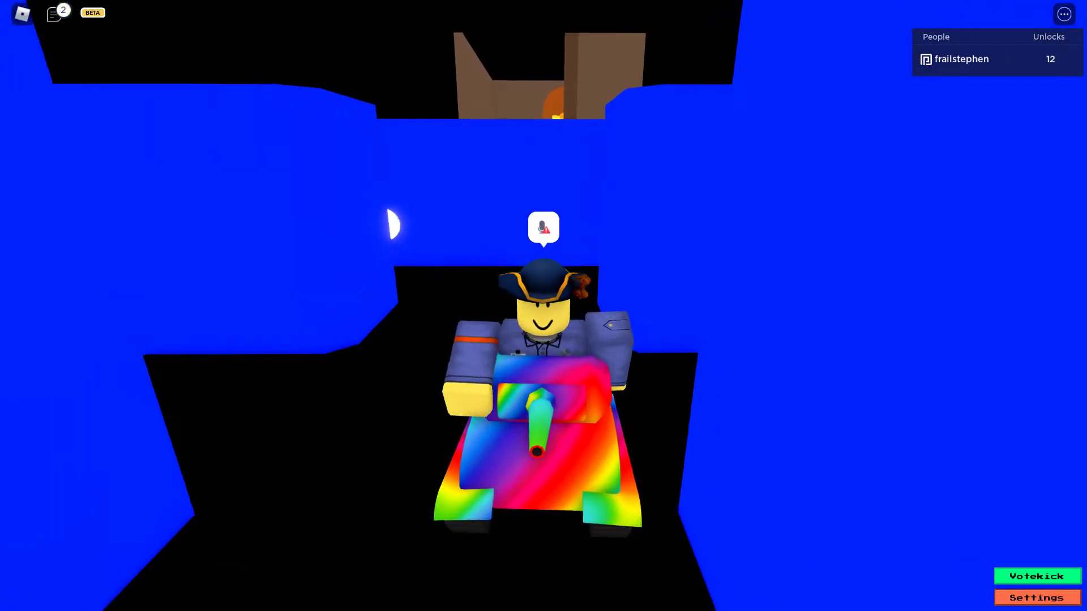
{"action": "scroll", "coordinate": [544, 305], "scroll_direction": "up", "scroll_amount": 3}
{"action": "scroll", "coordinate": [543, 306], "scroll_direction": "down", "scroll_amount": 3}
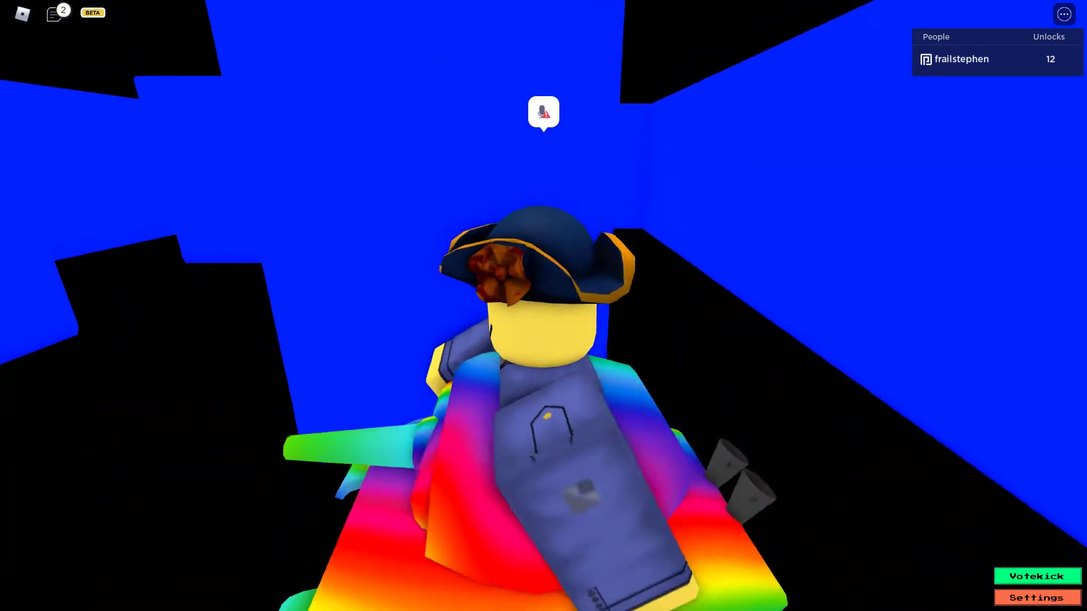
{"action": "scroll", "coordinate": [544, 306], "scroll_direction": "down", "scroll_amount": 3}
{"action": "key", "text": "s"}
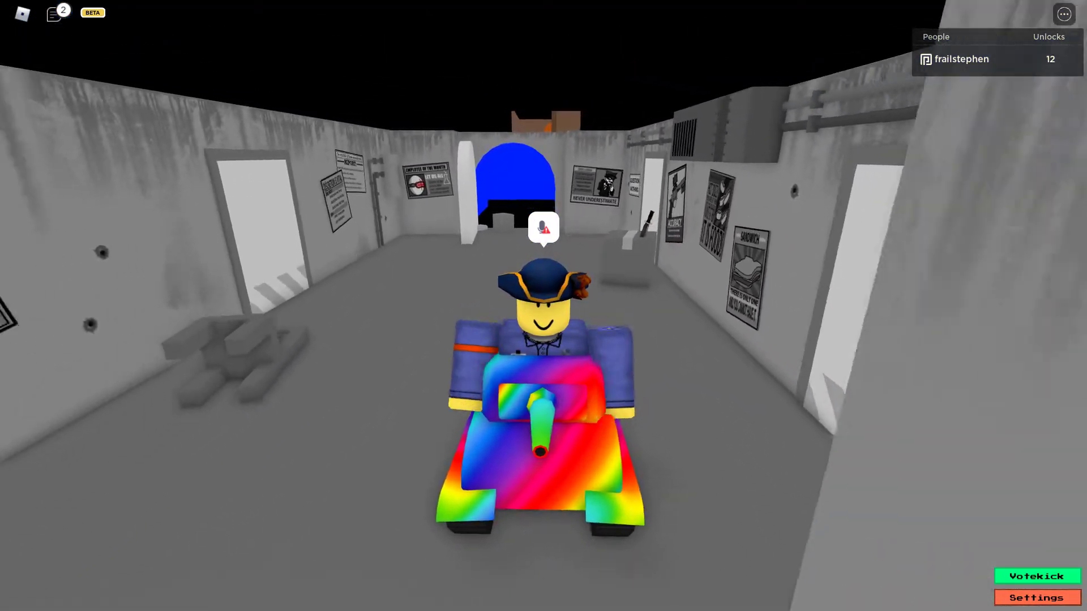
{"action": "key", "text": "s"}
{"action": "key", "text": "s"}
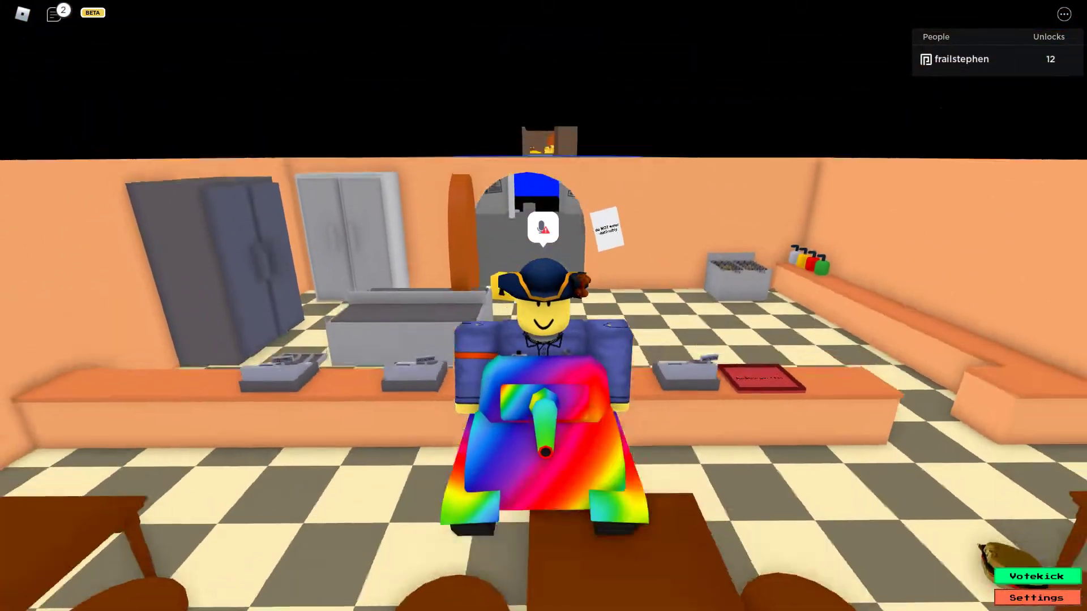
{"action": "key", "text": "s"}
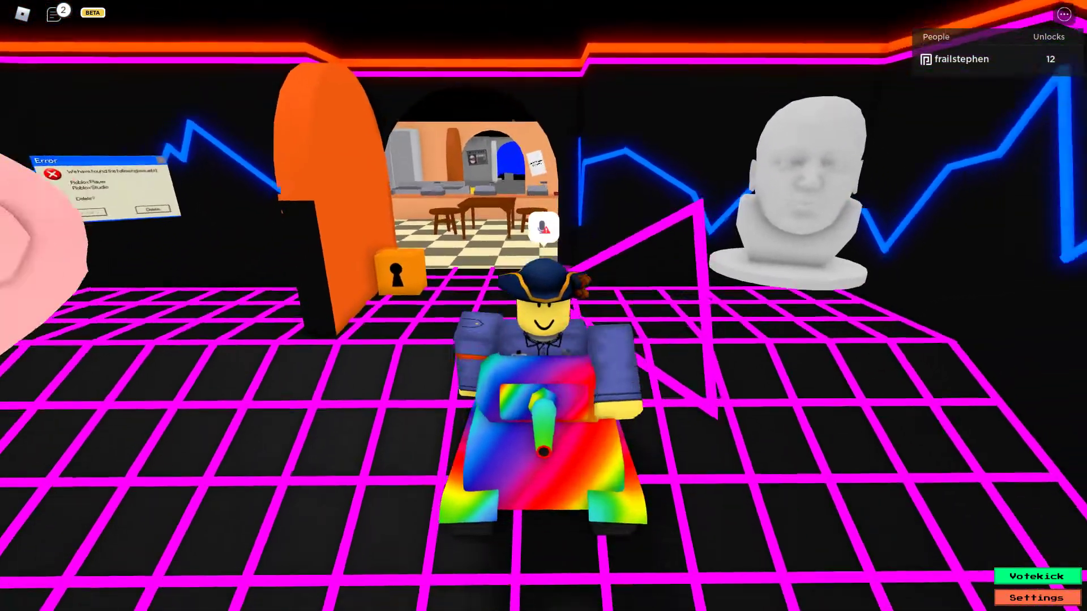
Step: Drive across the neon grid, kitchen and poster room into the blue room
{"action": "key", "text": "w"}
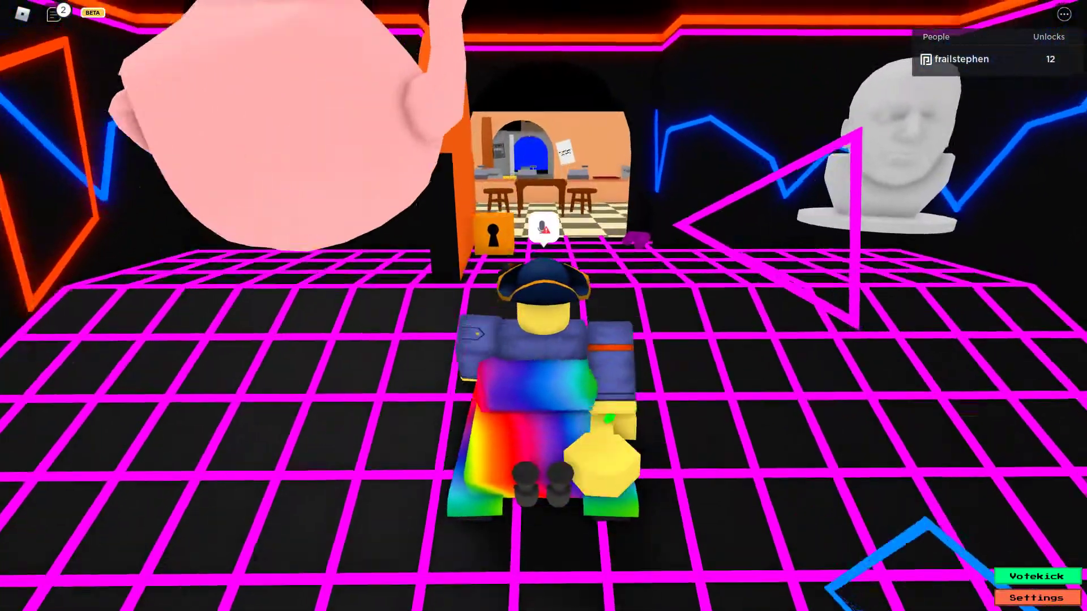
{"action": "key", "text": "w"}
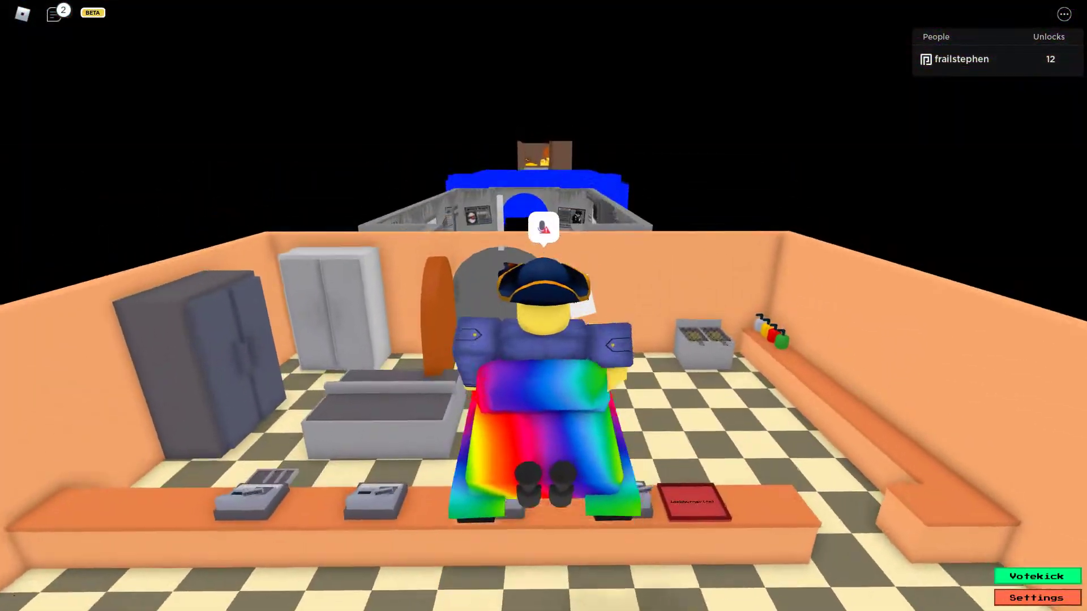
{"action": "key", "text": "w"}
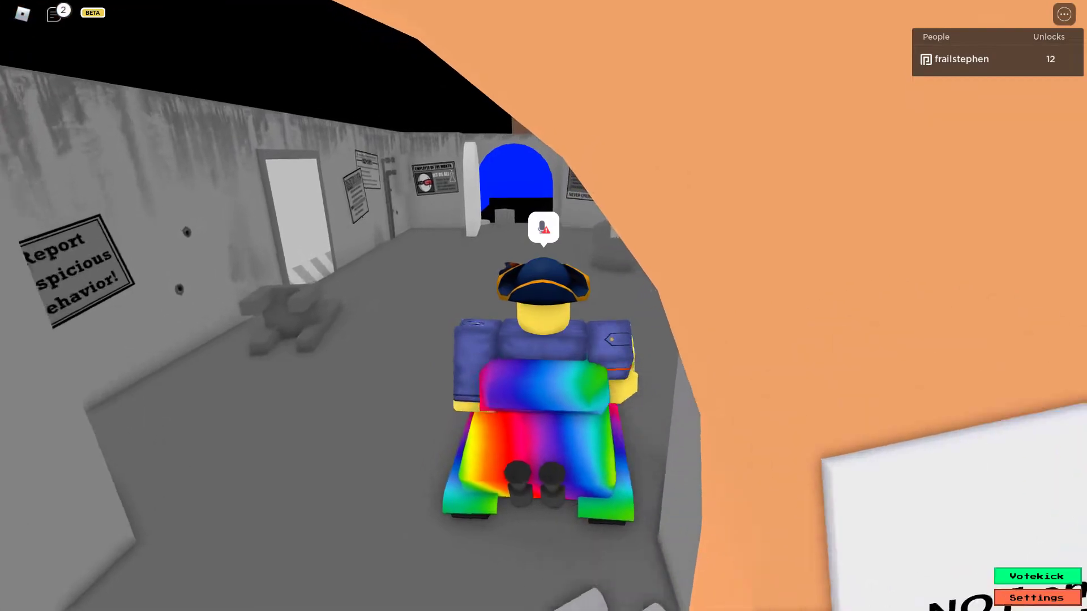
{"action": "key", "text": "w"}
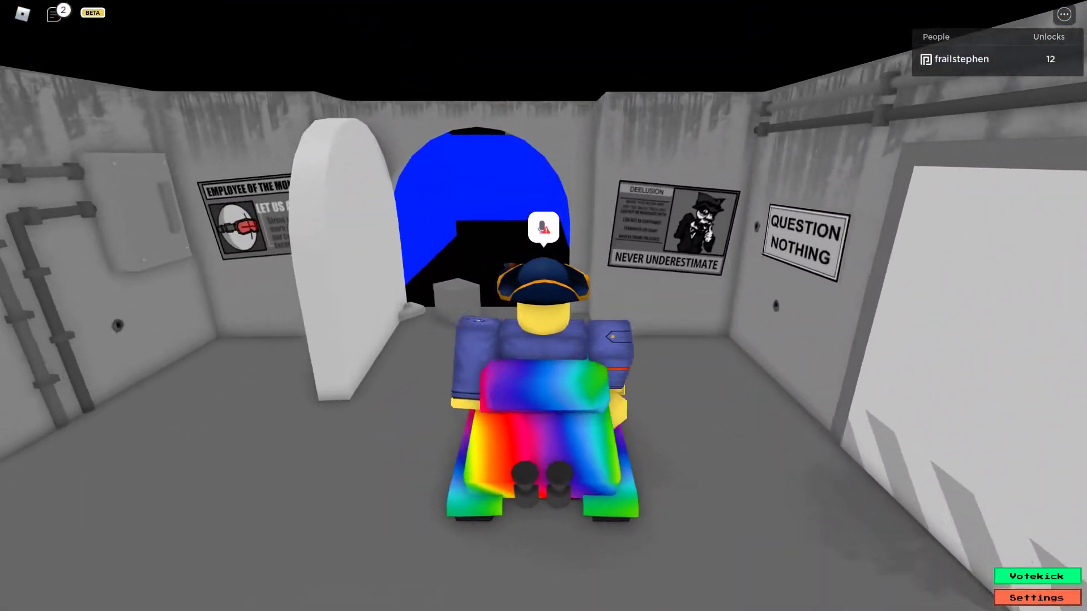
{"action": "key", "text": "w"}
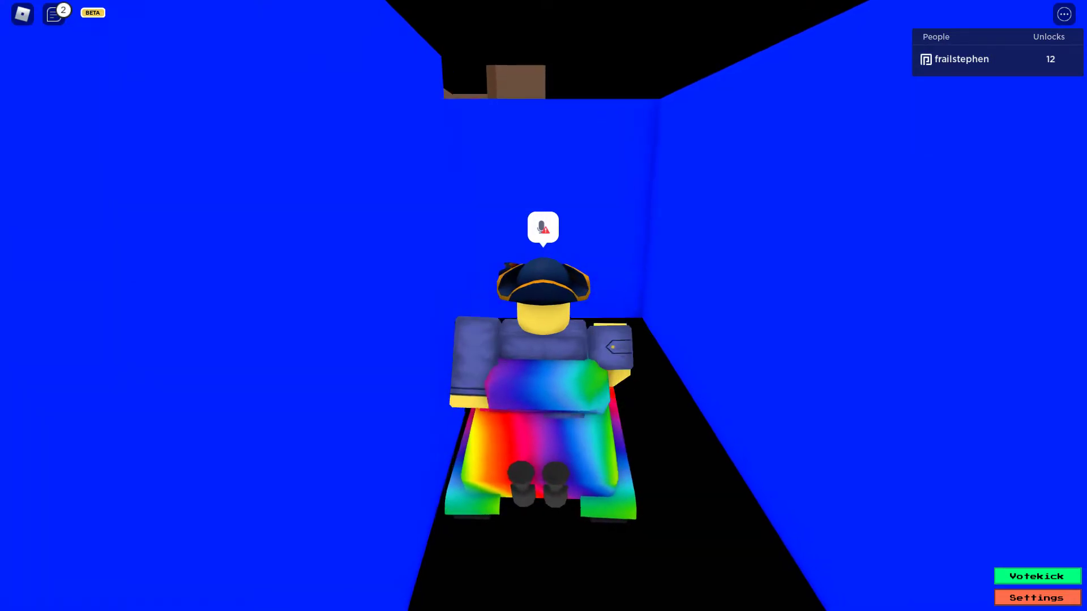
{"action": "key", "text": "w"}
{"action": "left_click_drag", "start_coordinate": [544, 306], "coordinate": [680, 307]}
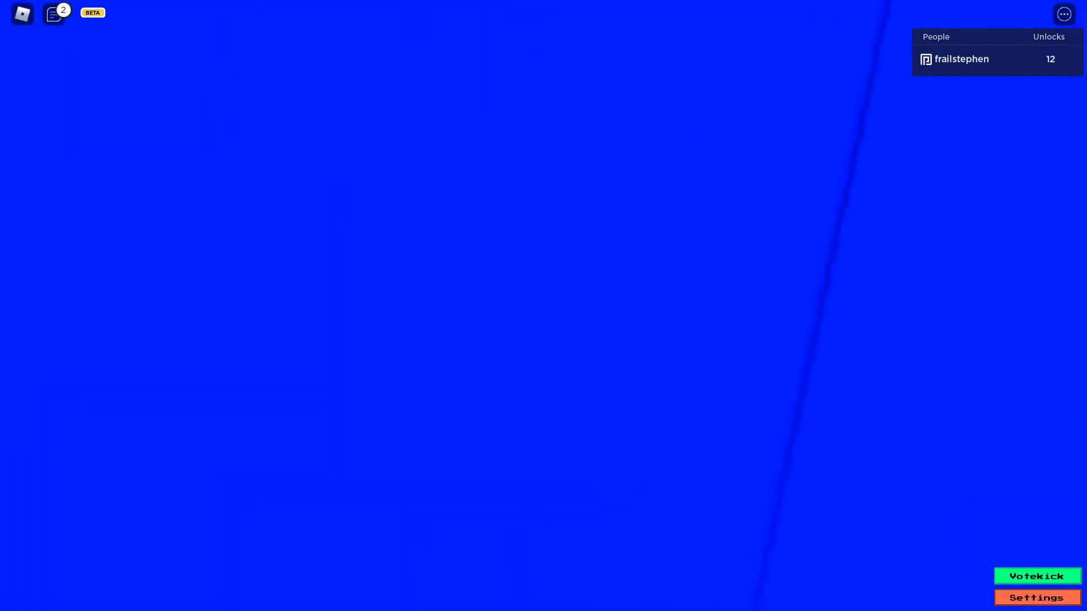
Step: Drive up the brown stairs into the golden gear alcove, then back into the blue room
{"action": "key", "text": "w"}
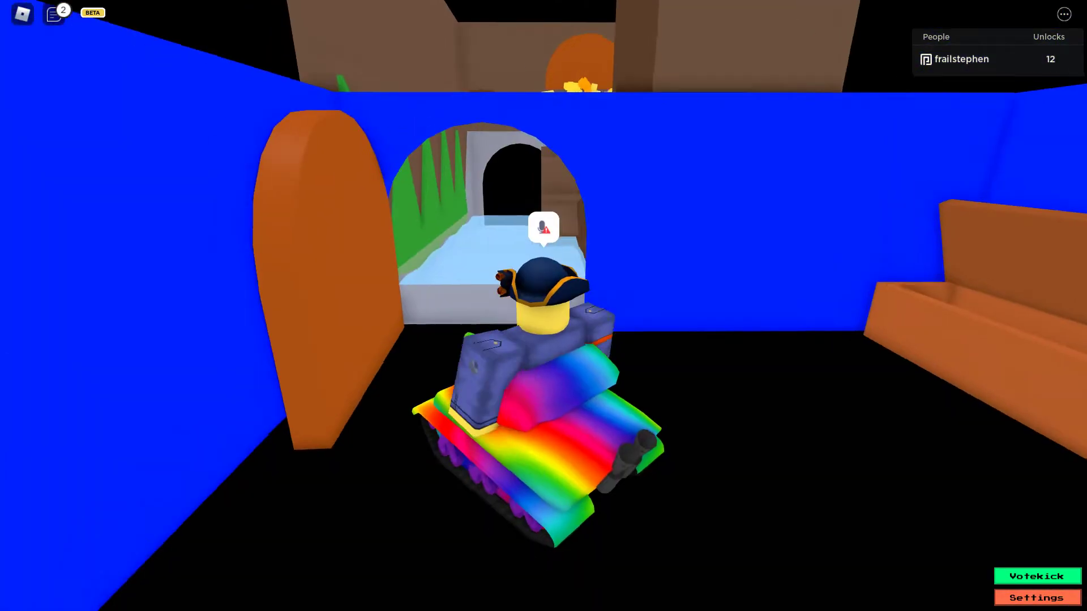
{"action": "key", "text": "w"}
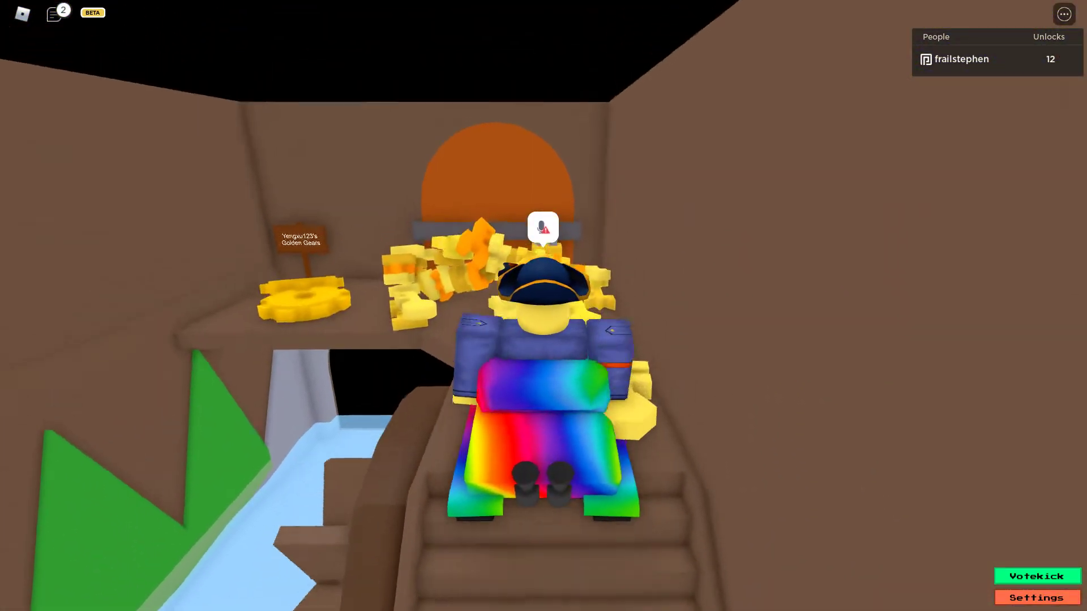
{"action": "key", "text": "s"}
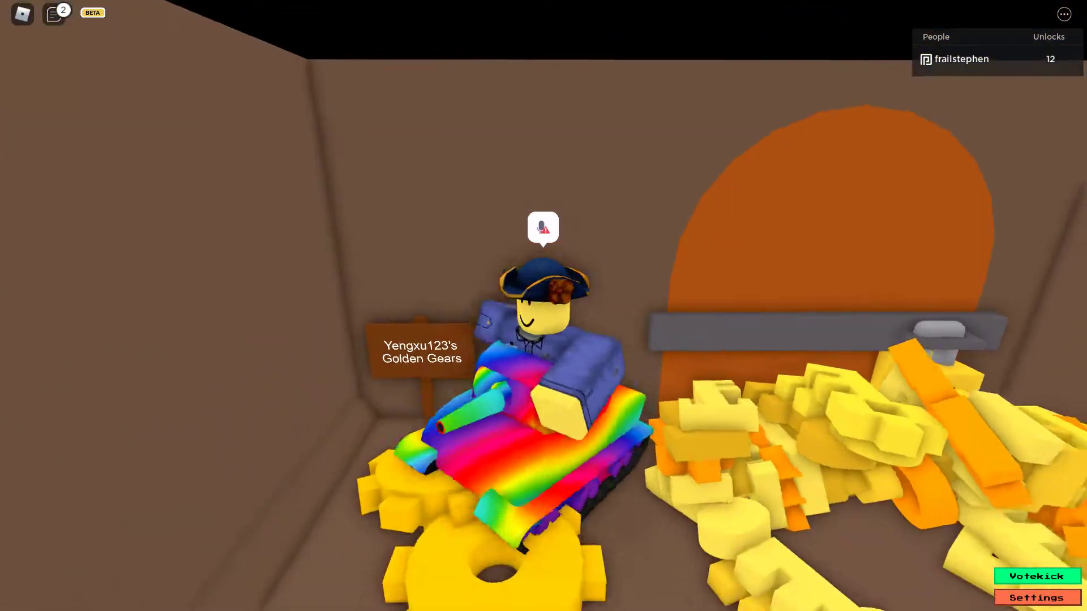
{"action": "key", "text": "s"}
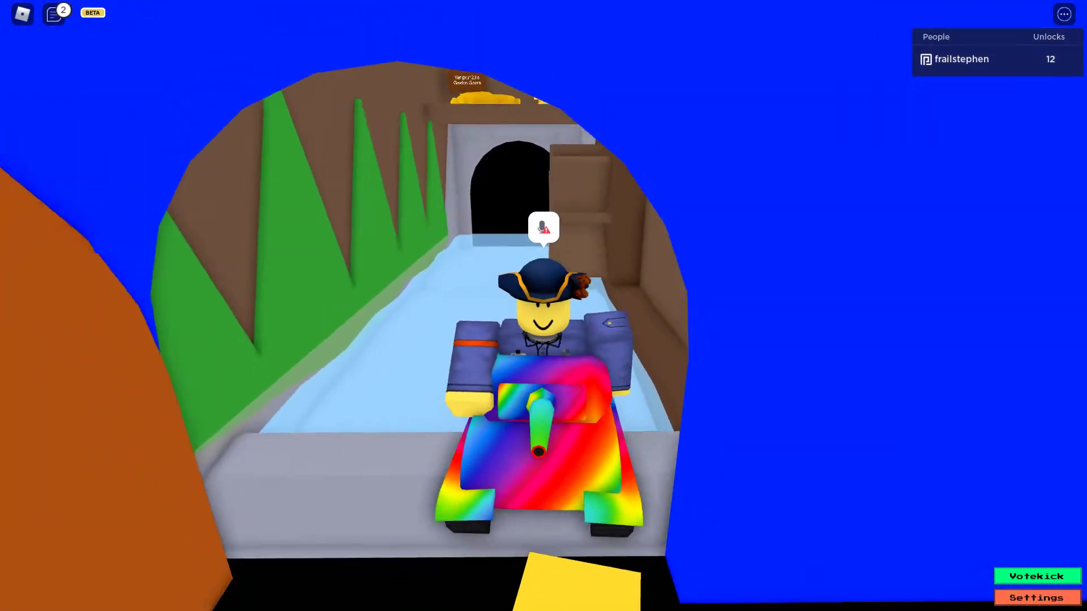
{"action": "key", "text": "w"}
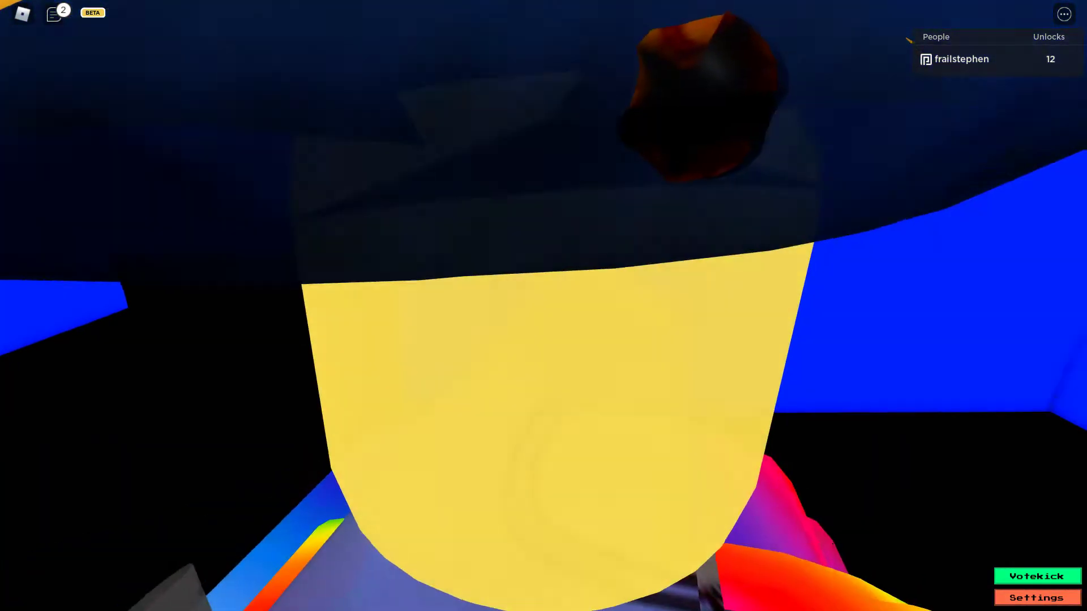
{"action": "scroll", "coordinate": [418, 183], "scroll_direction": "down", "scroll_amount": 4}
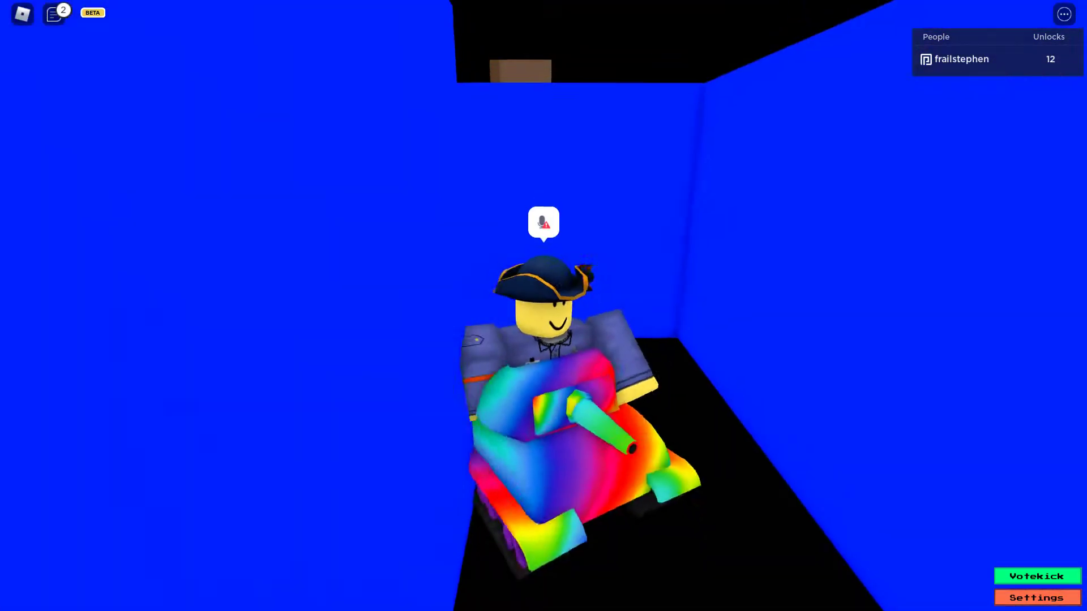
Step: Reverse the tank out of the blue room, across the poster room, and through the orange kitchen
{"action": "key", "text": "s"}
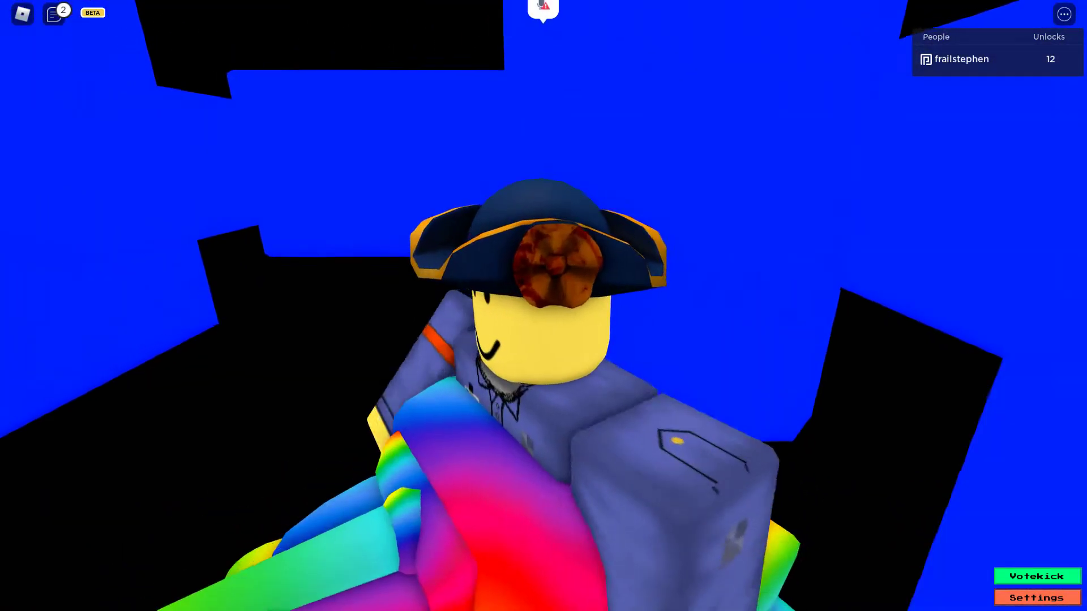
{"action": "key", "text": "s"}
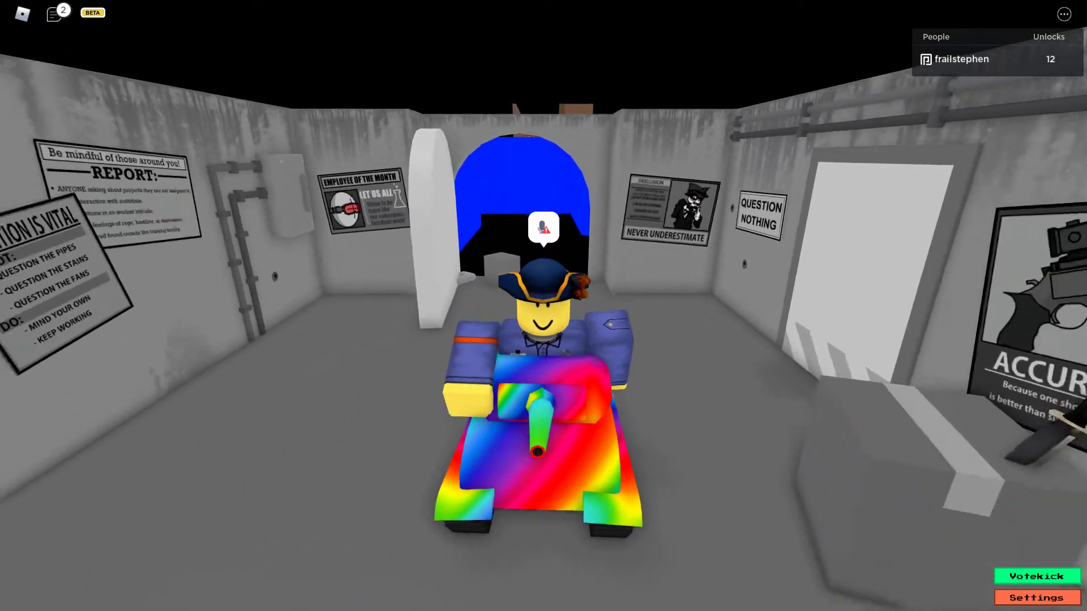
{"action": "key", "text": "s"}
{"action": "key", "text": "s"}
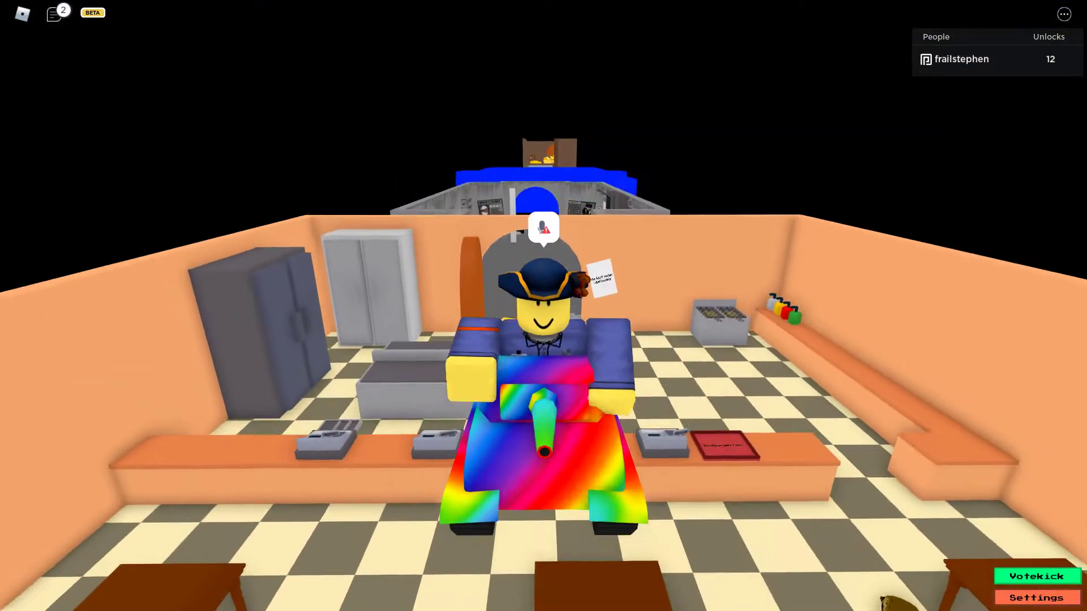
{"action": "key", "text": "s"}
{"action": "key", "text": "s"}
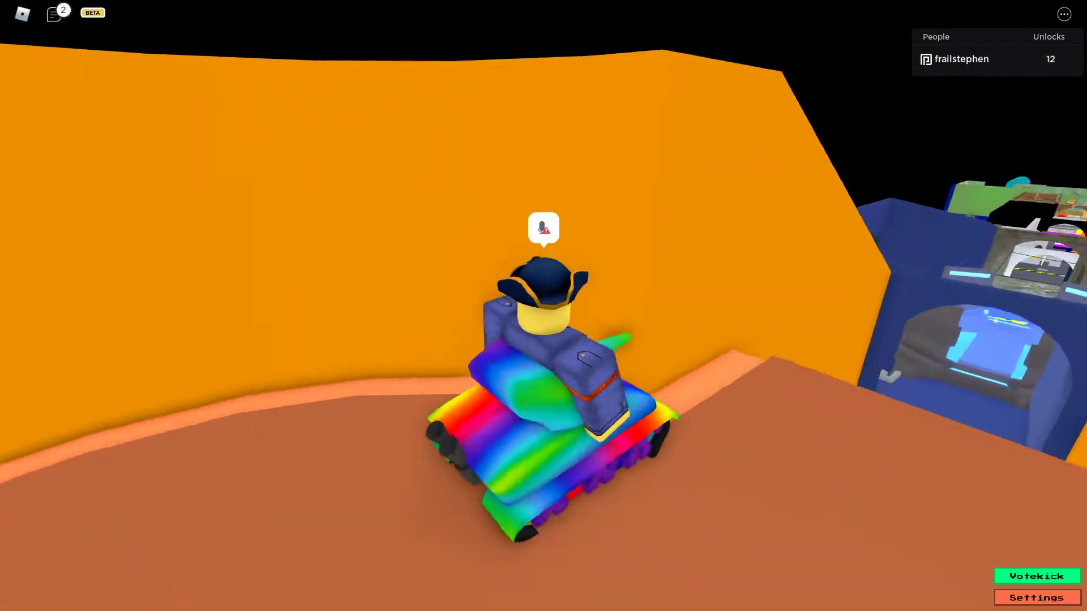
Step: Climb the orange staircase through the portal room into the concrete stairwell
{"action": "key", "text": "s"}
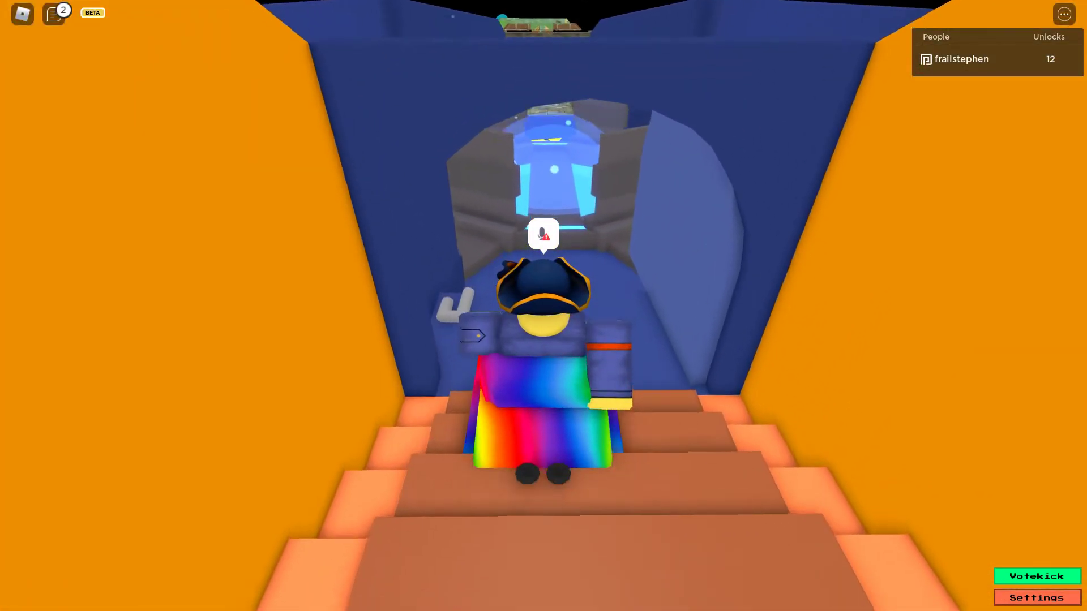
{"action": "key", "text": "w"}
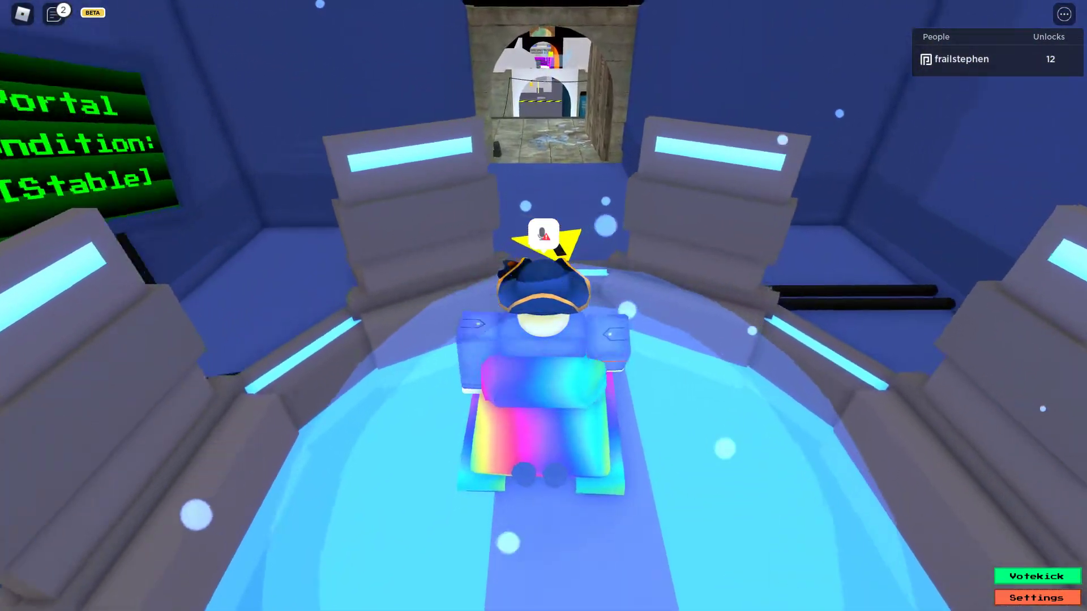
{"action": "key", "text": "w"}
Step: Turn around on the stairwell stairs and return through the portal to the blue corridor
{"action": "key", "text": "s"}
{"action": "key", "text": "w"}
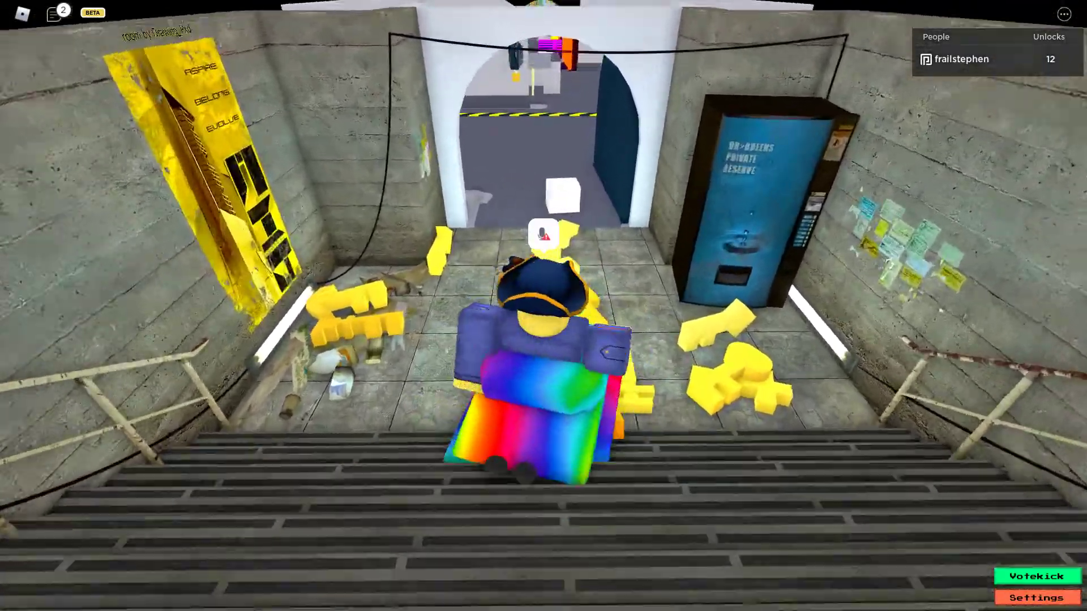
{"action": "key", "text": "w"}
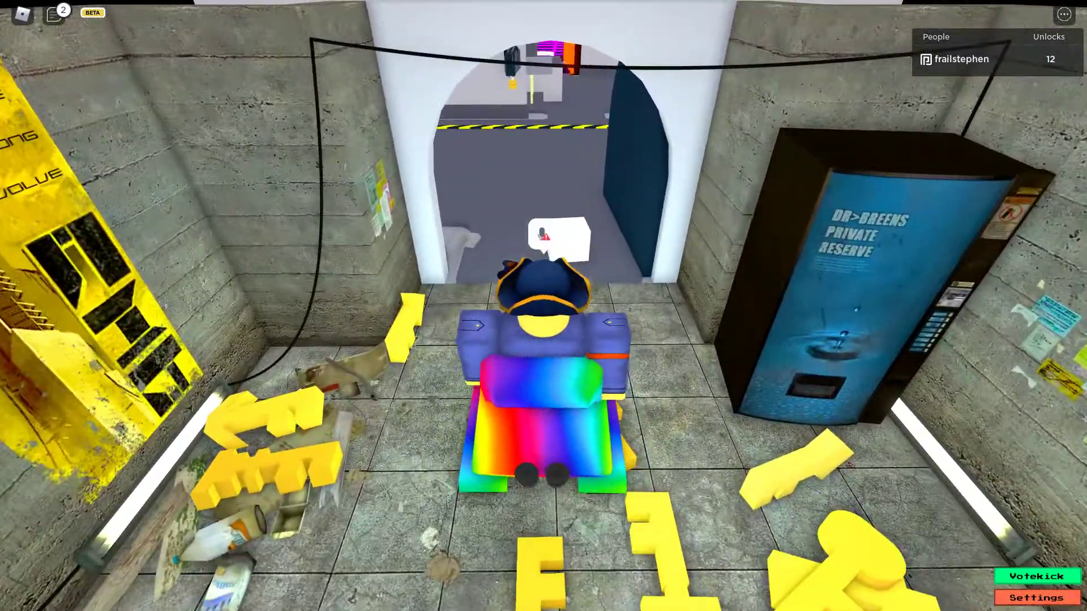
{"action": "key", "text": "s"}
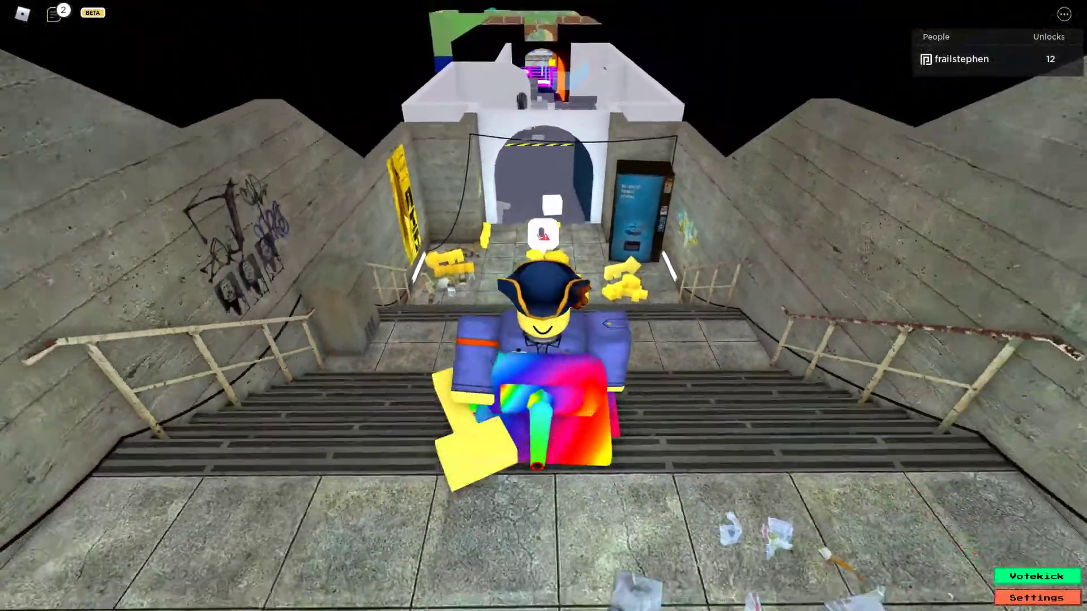
{"action": "key", "text": "w"}
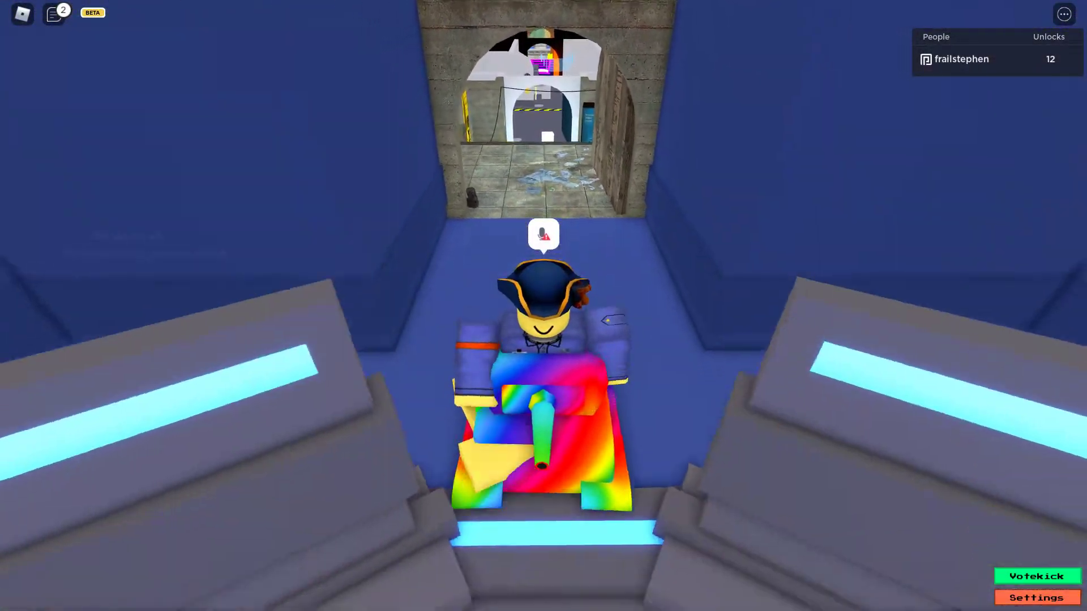
Step: Back down the staircase, then drive through the neon room into the kitchen
{"action": "key", "text": "s"}
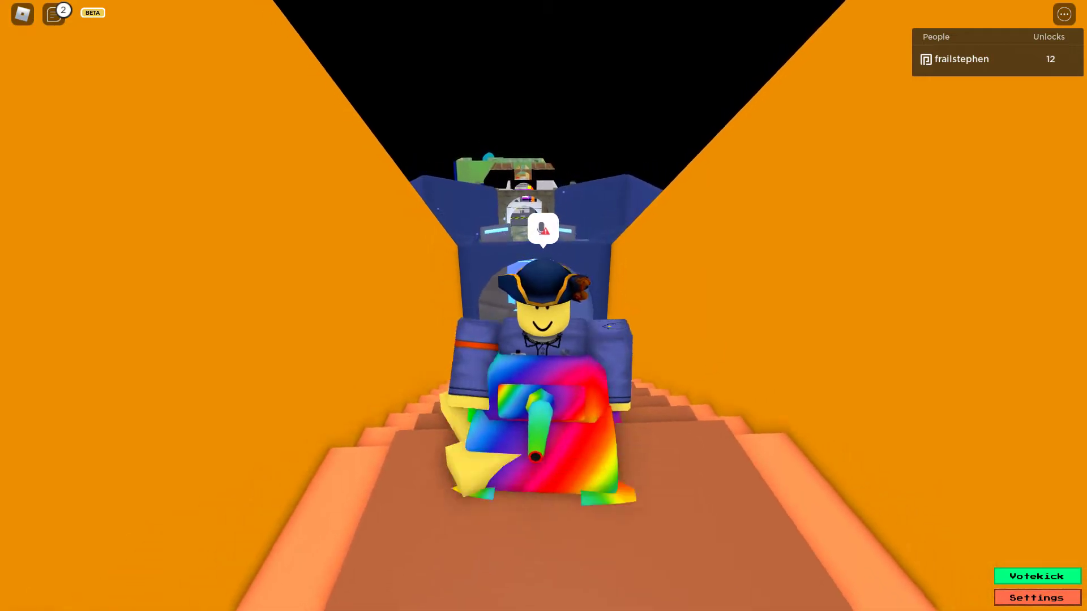
{"action": "key", "text": "s"}
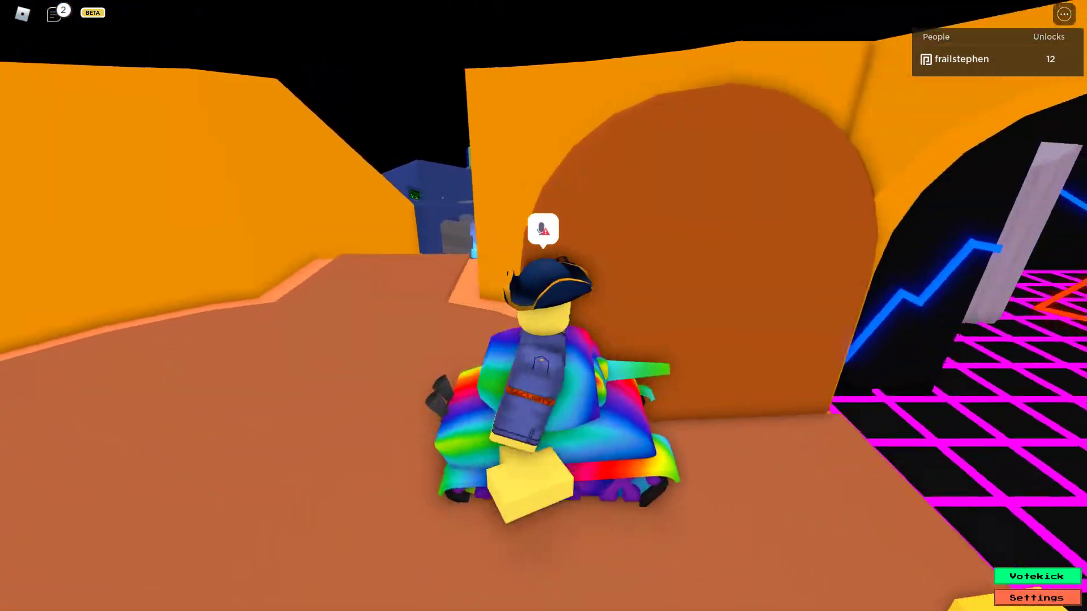
{"action": "key", "text": "w"}
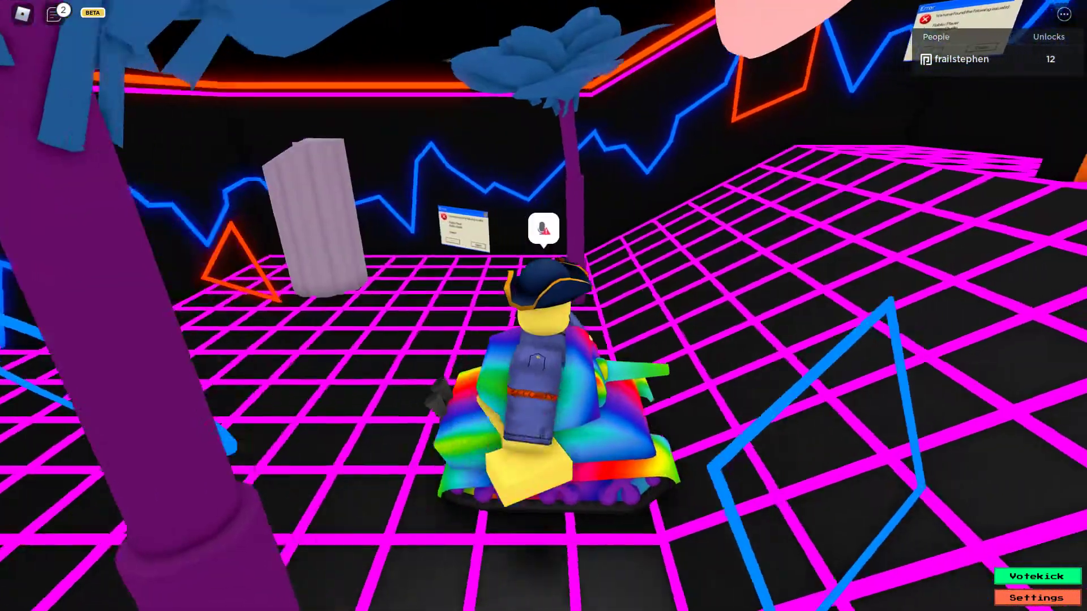
{"action": "left_click_drag", "start_coordinate": [679, 340], "coordinate": [510, 339]}
{"action": "key", "text": "w"}
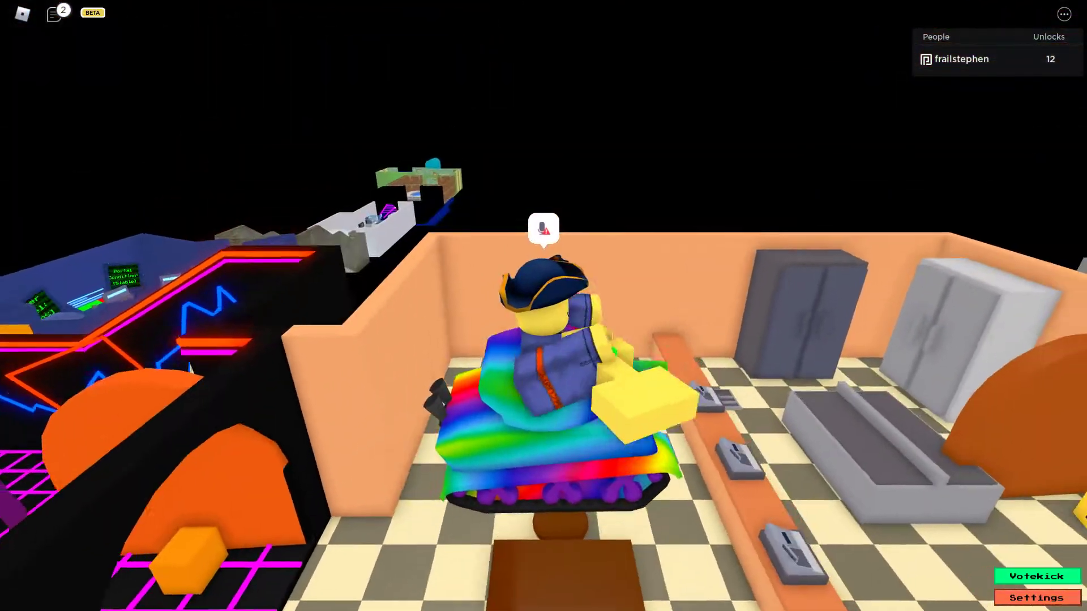
Step: Drive from the kitchen through the grey room into the blue room
{"action": "key", "text": "w"}
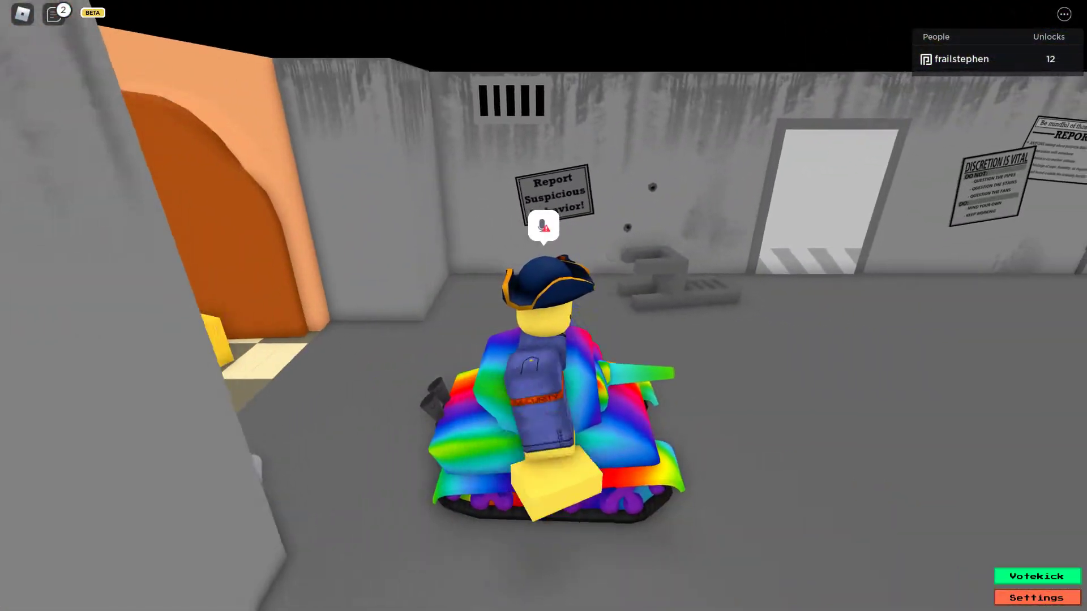
{"action": "left_click_drag", "start_coordinate": [765, 339], "coordinate": [424, 340]}
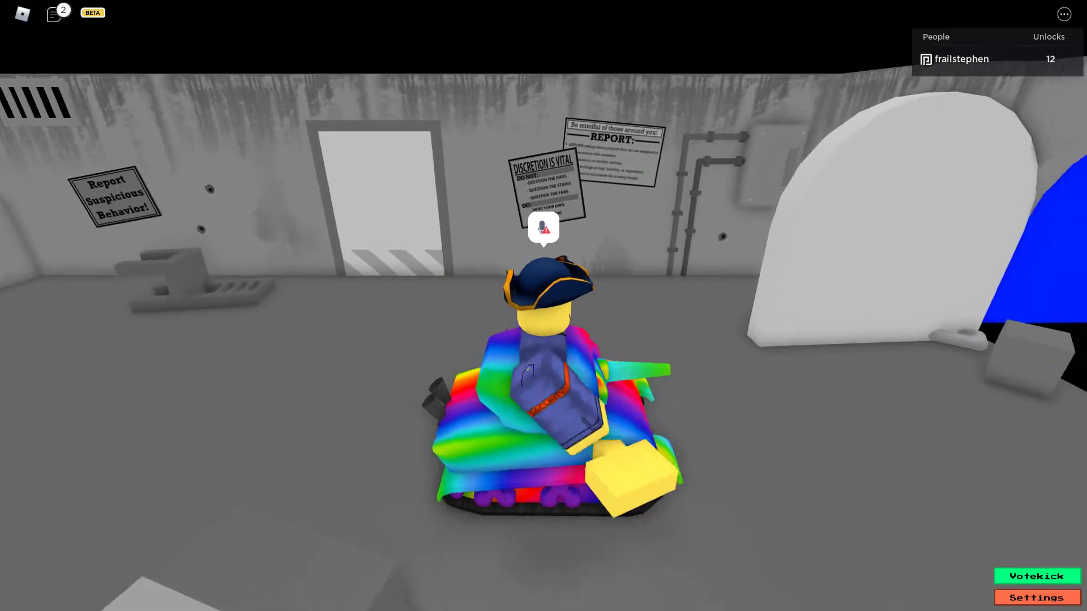
{"action": "key", "text": "w"}
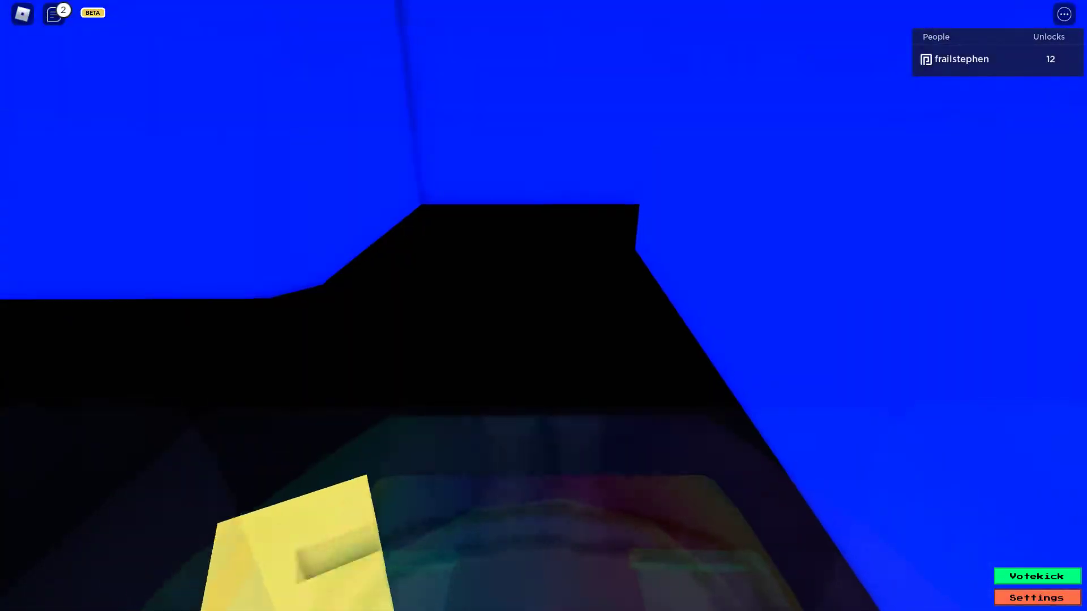
{"action": "scroll", "coordinate": [544, 306], "scroll_direction": "down", "scroll_amount": 5}
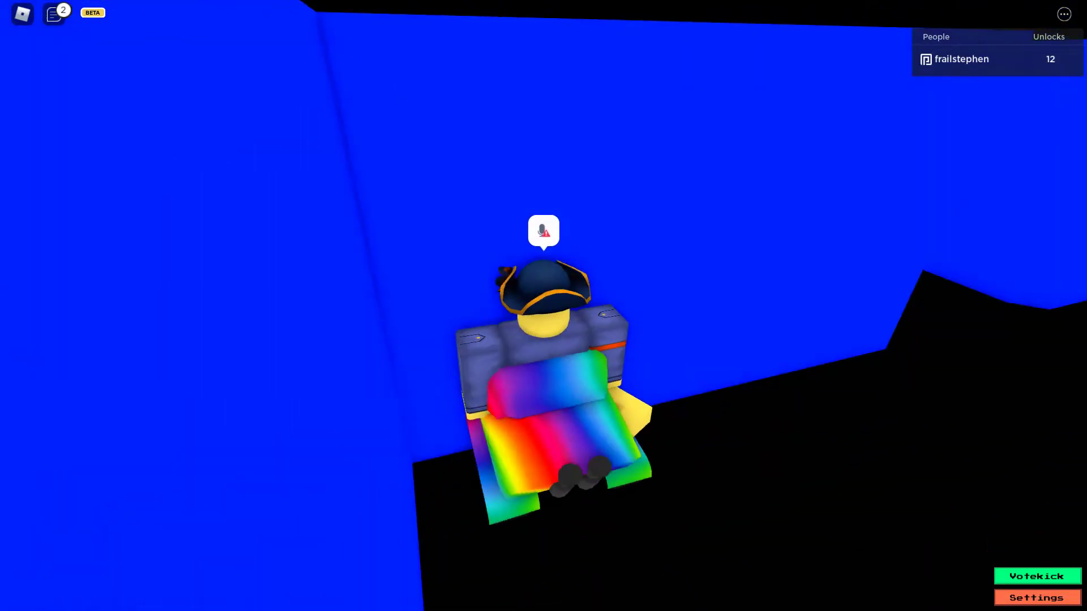
{"action": "left_click_drag", "start_coordinate": [764, 339], "coordinate": [425, 341]}
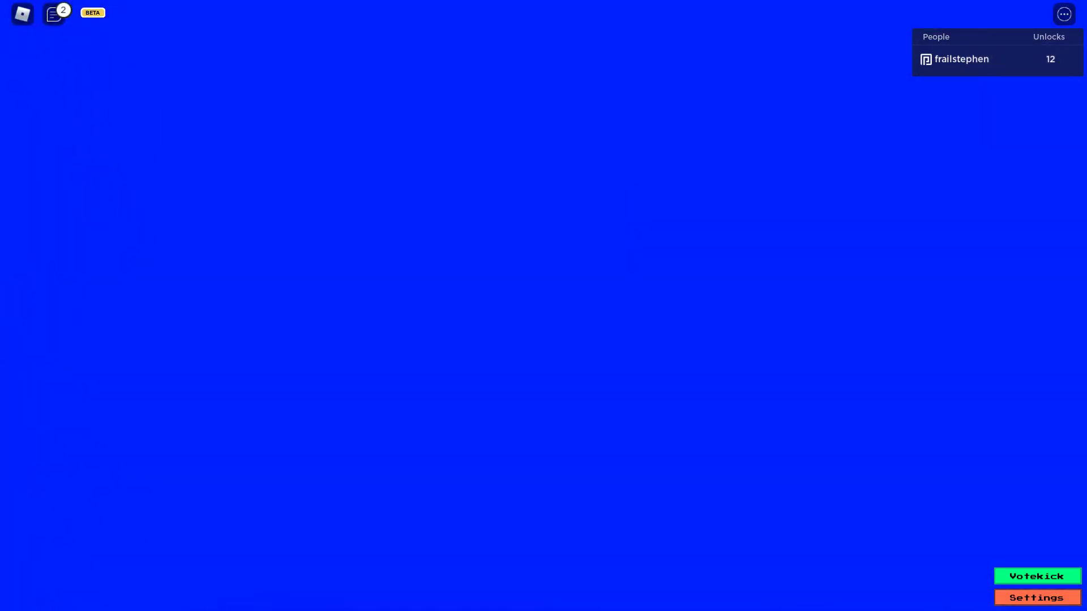
{"action": "left_click_drag", "start_coordinate": [679, 339], "coordinate": [425, 340]}
Step: Drive through the brown doorway and blue corridor up the stairs into the golden gear pile
{"action": "key", "text": "w"}
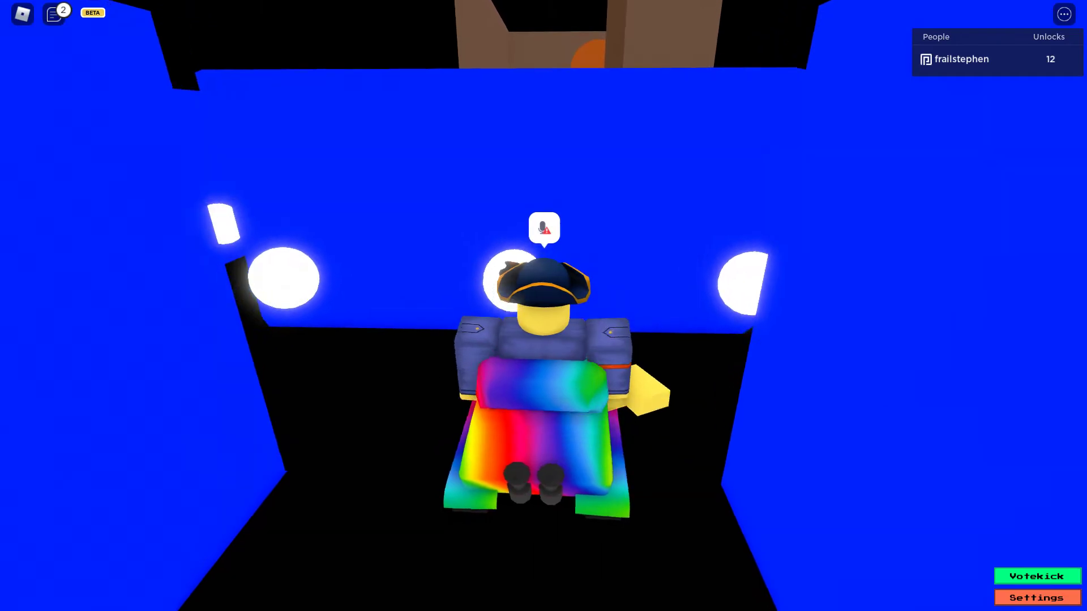
{"action": "left_click_drag", "start_coordinate": [679, 340], "coordinate": [425, 340]}
{"action": "key", "text": "w"}
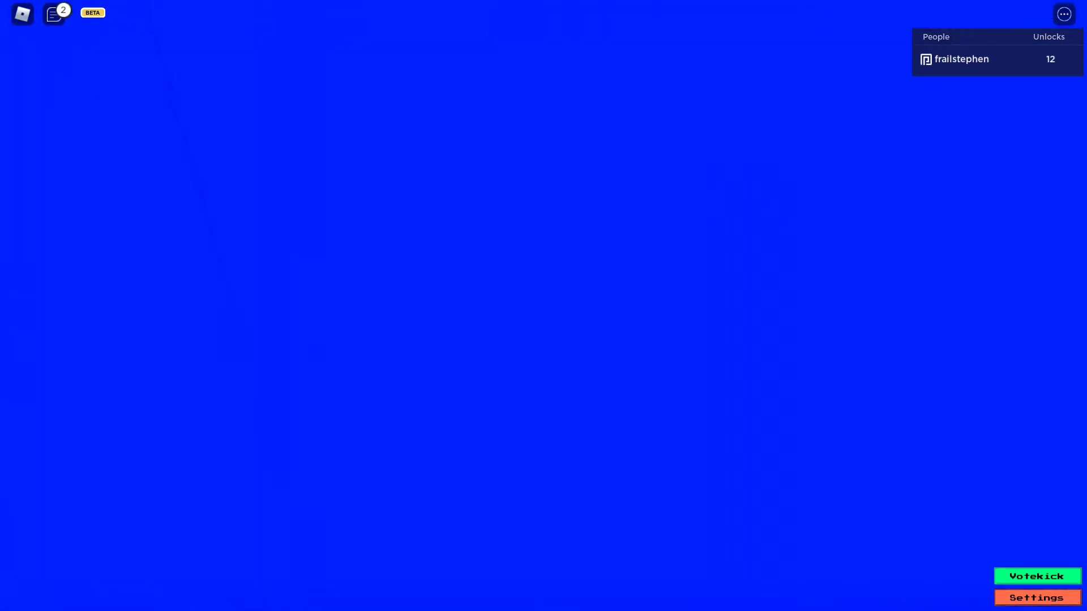
{"action": "key", "text": "w"}
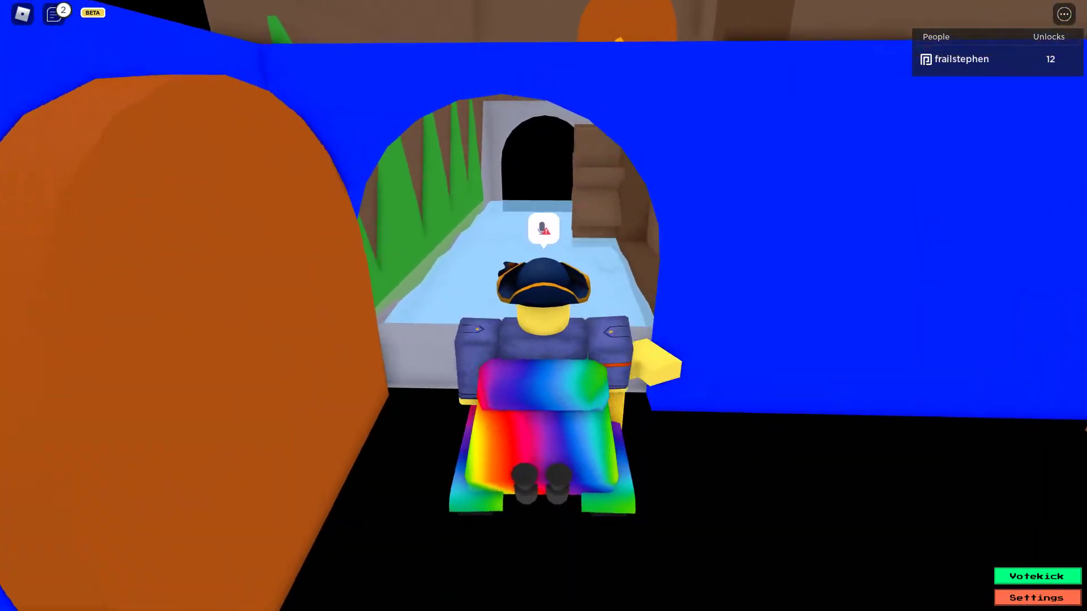
{"action": "scroll", "coordinate": [543, 306], "scroll_direction": "up", "scroll_amount": 3}
{"action": "scroll", "coordinate": [544, 306], "scroll_direction": "down", "scroll_amount": 3}
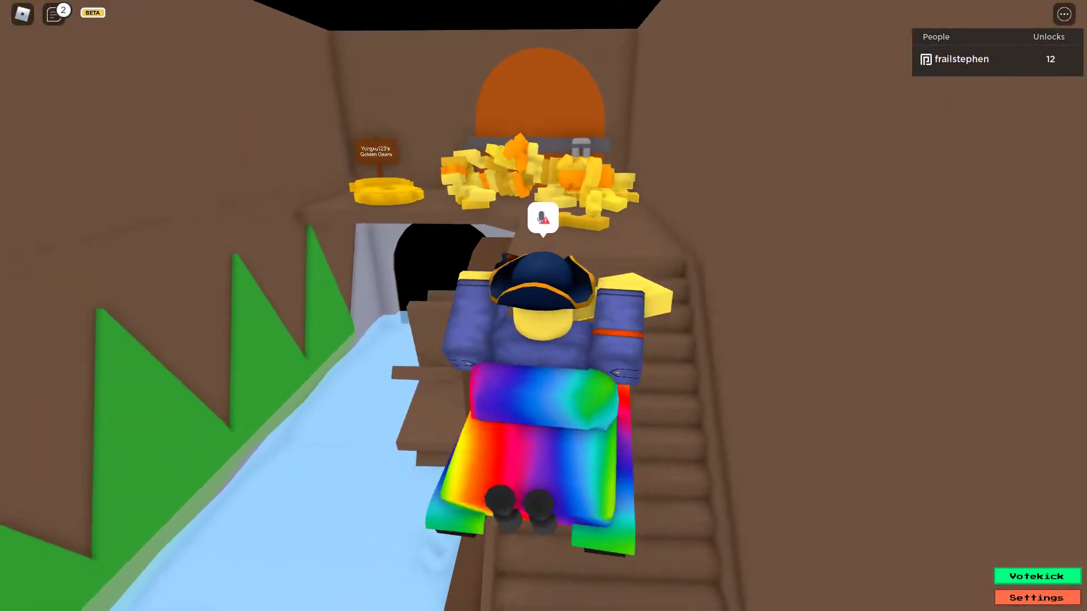
{"action": "key", "text": "w"}
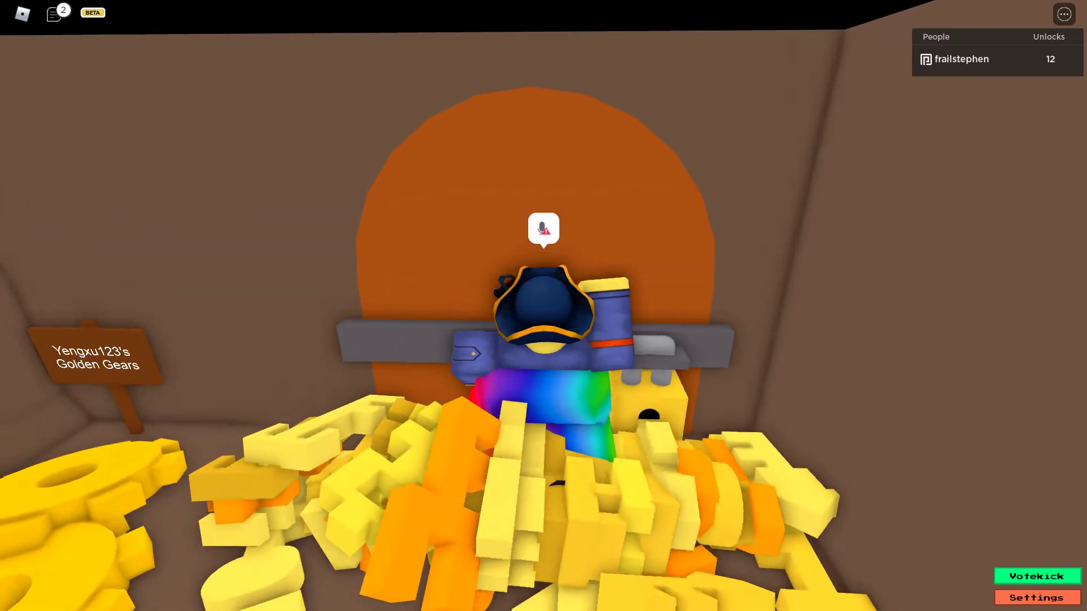
Step: Turn away from the gear pile and drive into the blue room toward the orange chest
{"action": "key", "text": "s"}
{"action": "left_click_drag", "start_coordinate": [544, 306], "coordinate": [340, 306]}
{"action": "scroll", "coordinate": [544, 305], "scroll_direction": "up", "scroll_amount": 3}
{"action": "scroll", "coordinate": [544, 306], "scroll_direction": "down", "scroll_amount": 3}
{"action": "key", "text": "w"}
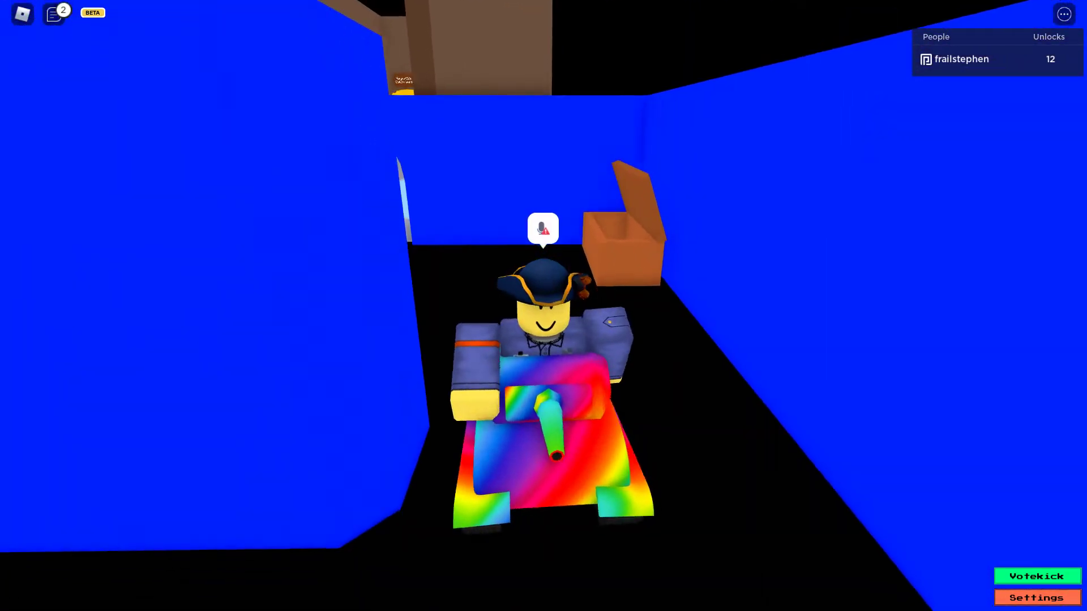
{"action": "scroll", "coordinate": [544, 306], "scroll_direction": "up", "scroll_amount": 3}
{"action": "scroll", "coordinate": [543, 306], "scroll_direction": "down", "scroll_amount": 3}
{"action": "key", "text": "w"}
{"action": "scroll", "coordinate": [543, 306], "scroll_direction": "up", "scroll_amount": 4}
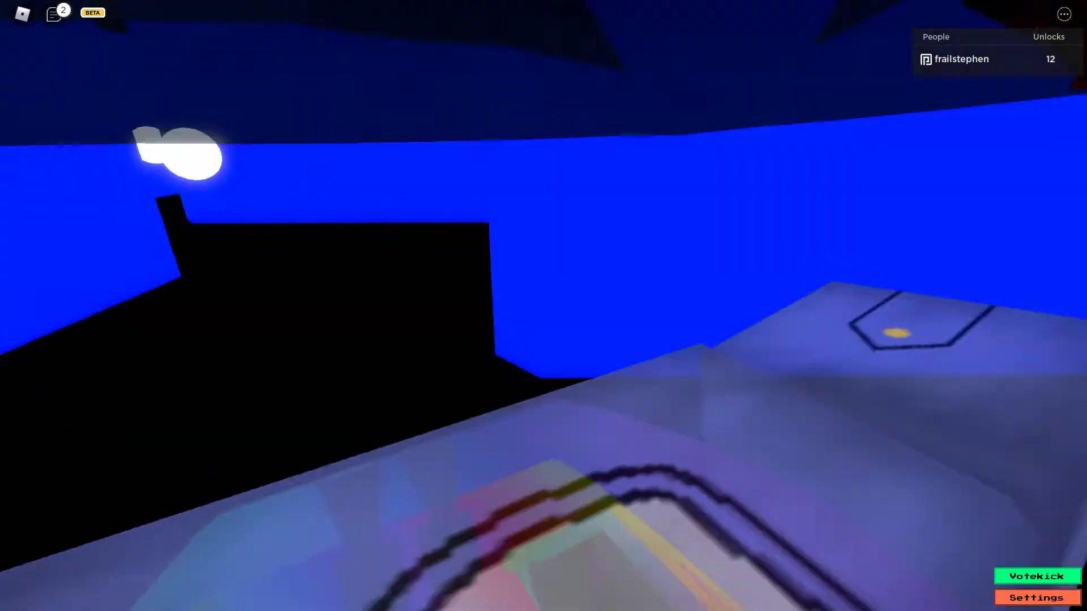
{"action": "scroll", "coordinate": [544, 307], "scroll_direction": "down", "scroll_amount": 4}
{"action": "left_click_drag", "start_coordinate": [544, 306], "coordinate": [383, 306]}
{"action": "scroll", "coordinate": [544, 306], "scroll_direction": "up", "scroll_amount": 2}
{"action": "scroll", "coordinate": [543, 306], "scroll_direction": "down", "scroll_amount": 2}
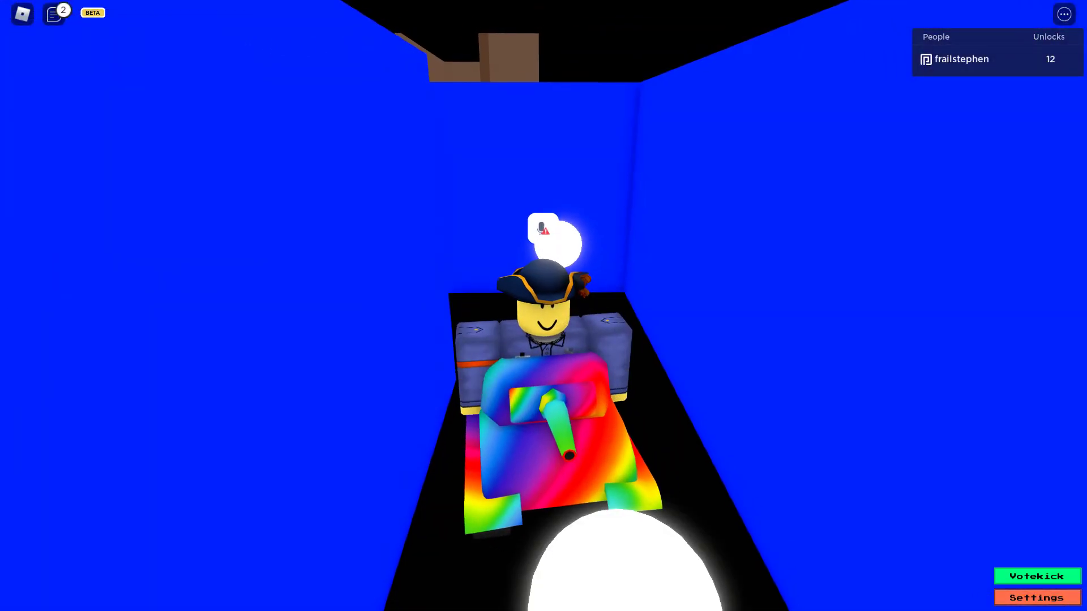